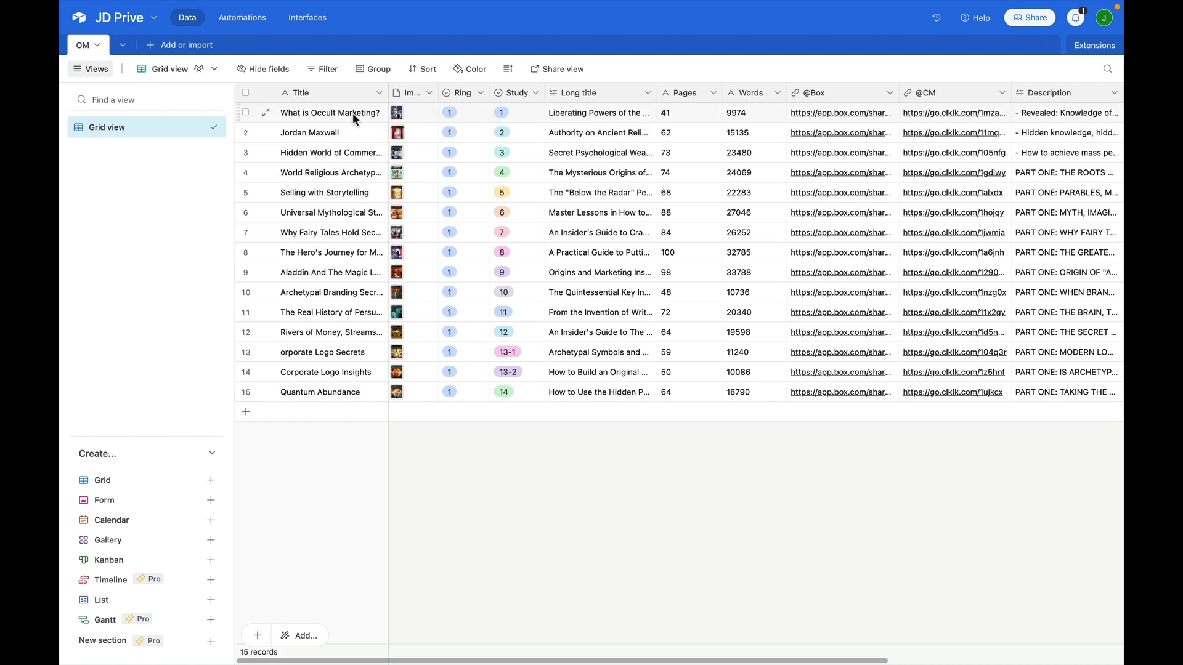
Step: Review the first record's fields in the OM table, from the title and image across to the description, creation date and record ID
{"action": "double_click", "coordinate": [397, 116]}
{"action": "key", "text": "Escape"}
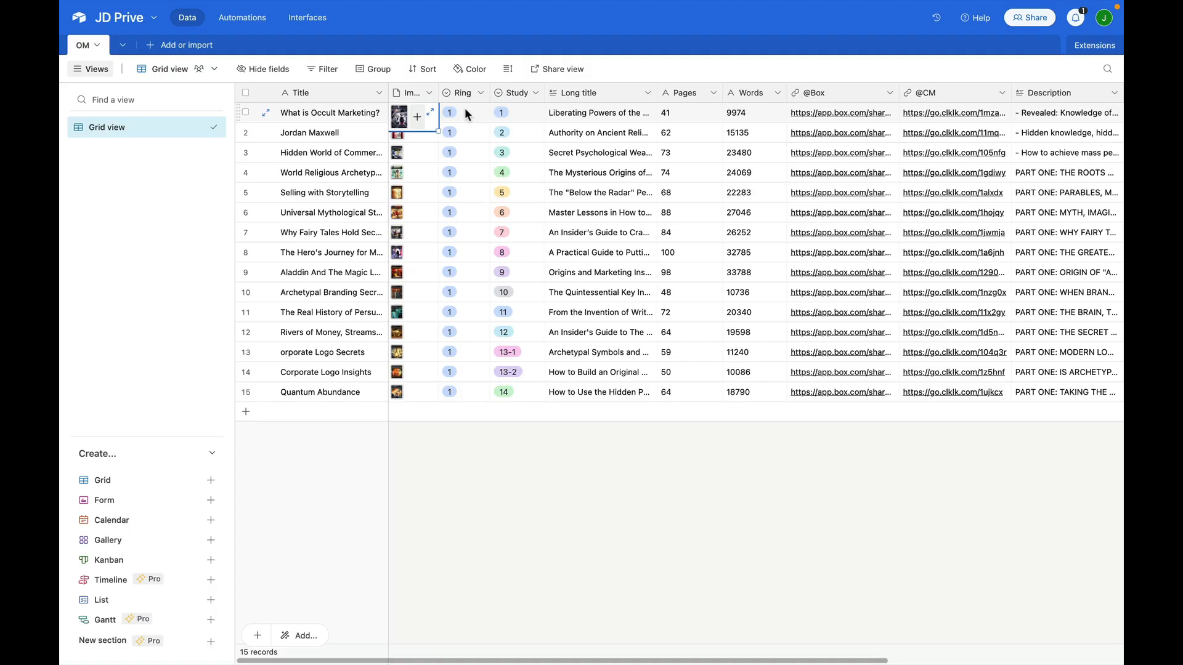
{"action": "left_click", "coordinate": [324, 111]}
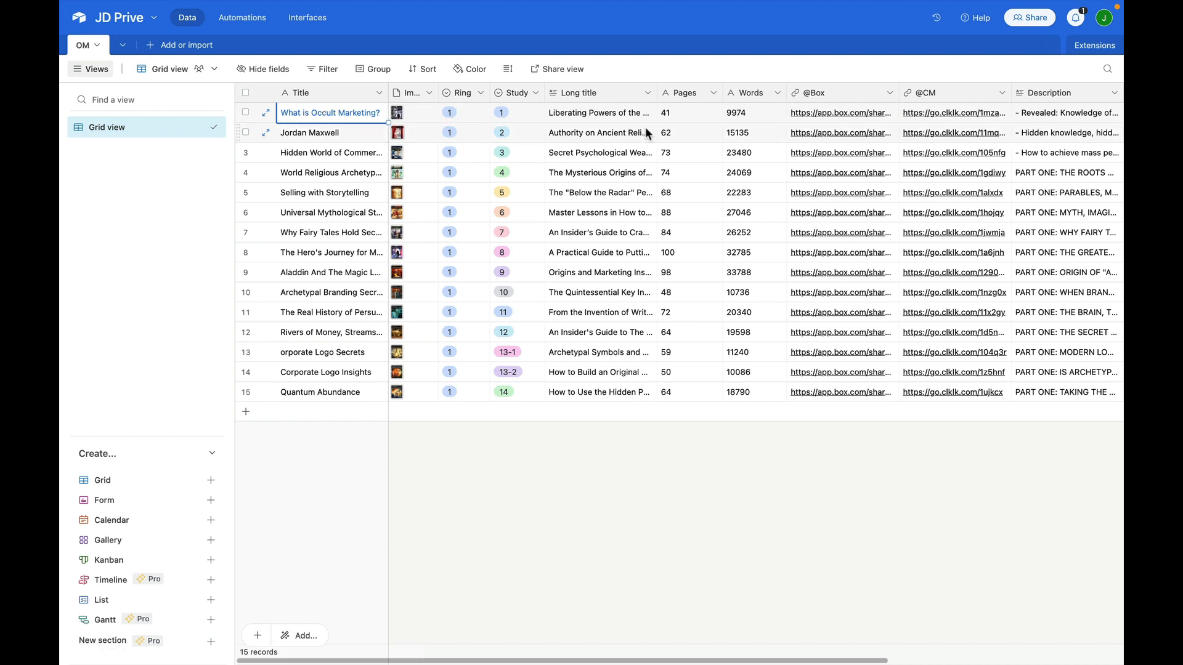
{"action": "left_click", "coordinate": [600, 111]}
{"action": "left_click", "coordinate": [688, 116]}
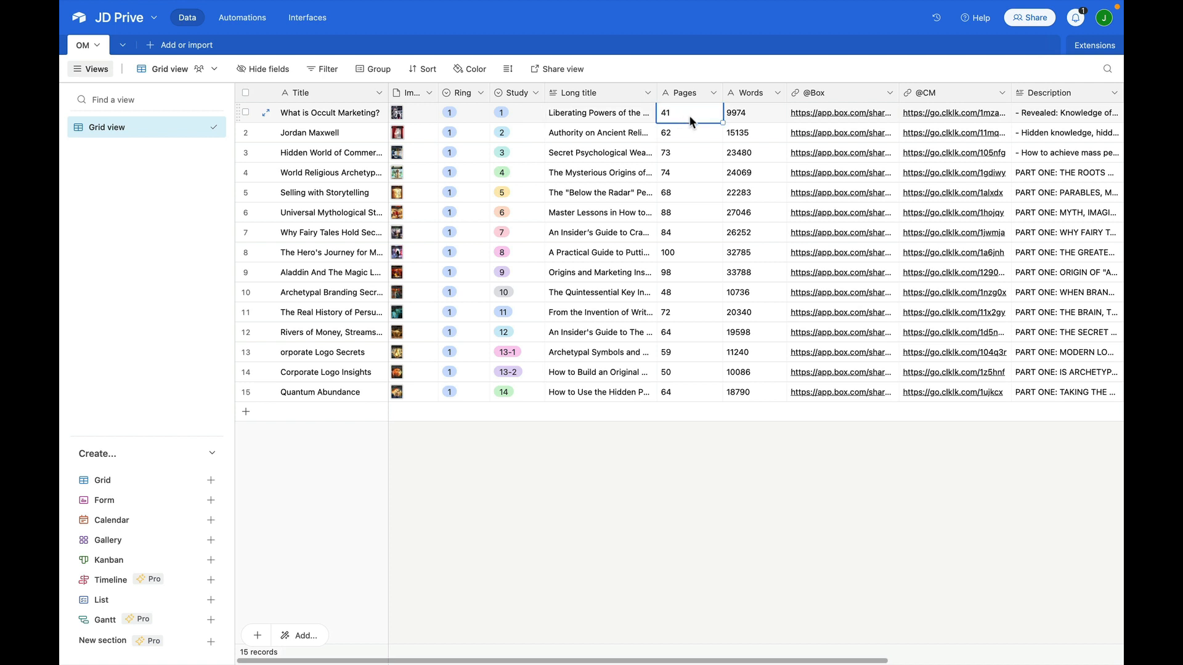
{"action": "left_click", "coordinate": [754, 117]}
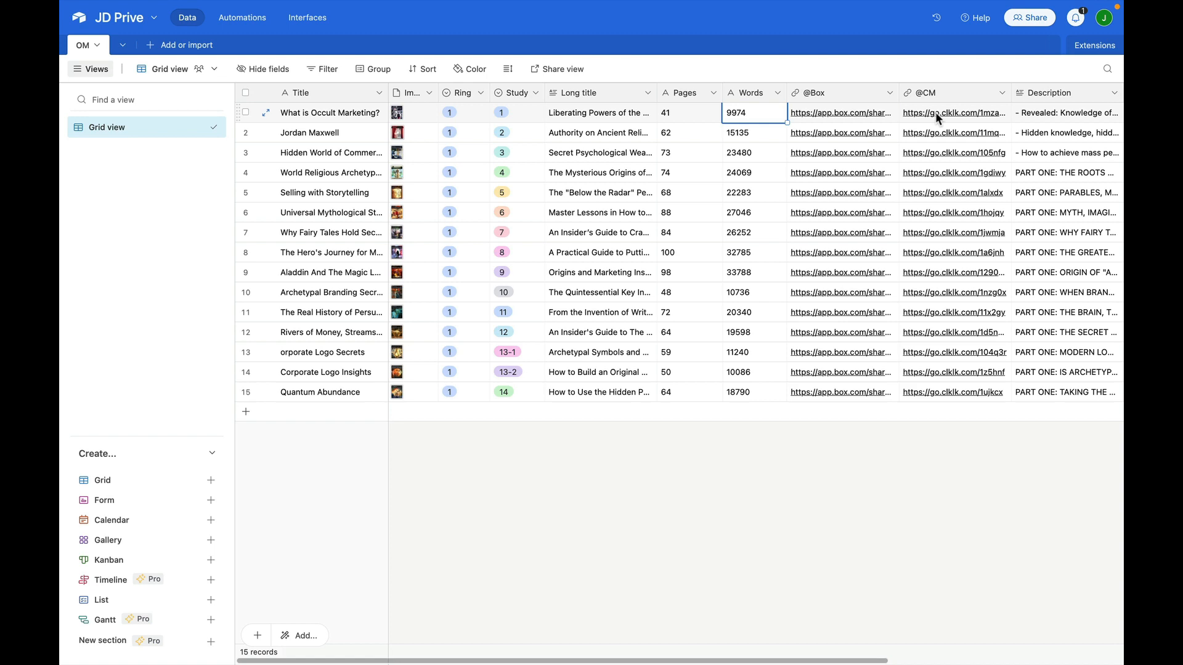
{"action": "left_click", "coordinate": [1041, 113]}
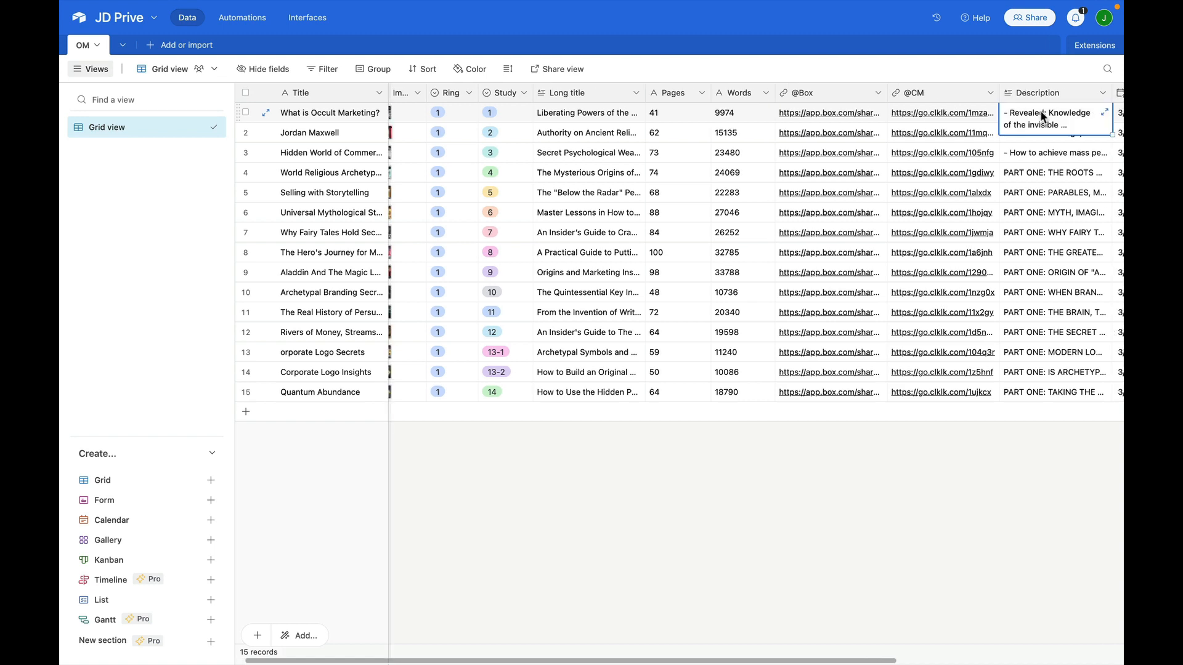
{"action": "scroll", "coordinate": [1042, 115], "scroll_direction": "right", "scroll_amount": 5}
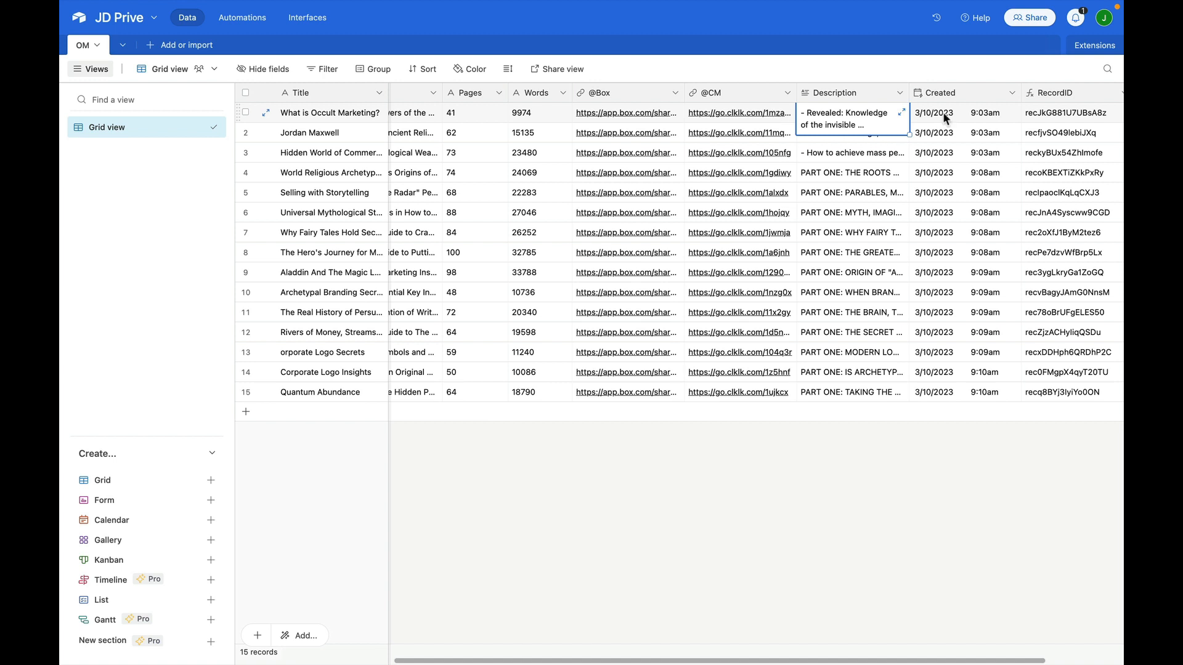
{"action": "scroll", "coordinate": [943, 112], "scroll_direction": "right", "scroll_amount": 2}
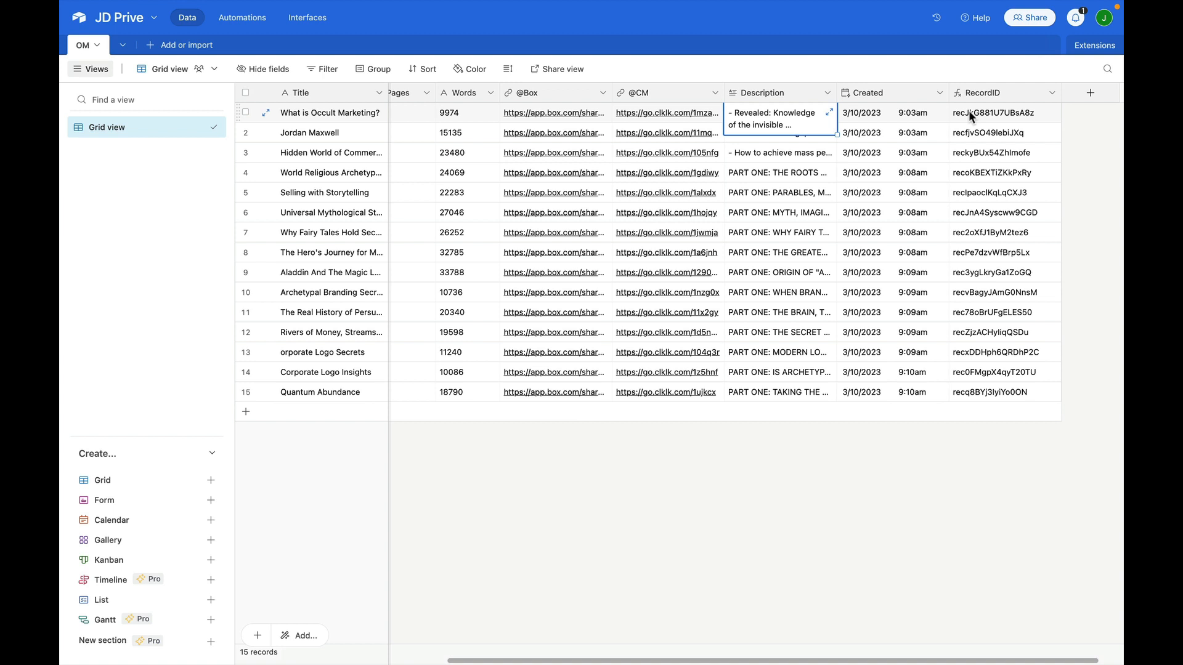
{"action": "scroll", "coordinate": [726, 127], "scroll_direction": "left", "scroll_amount": 8}
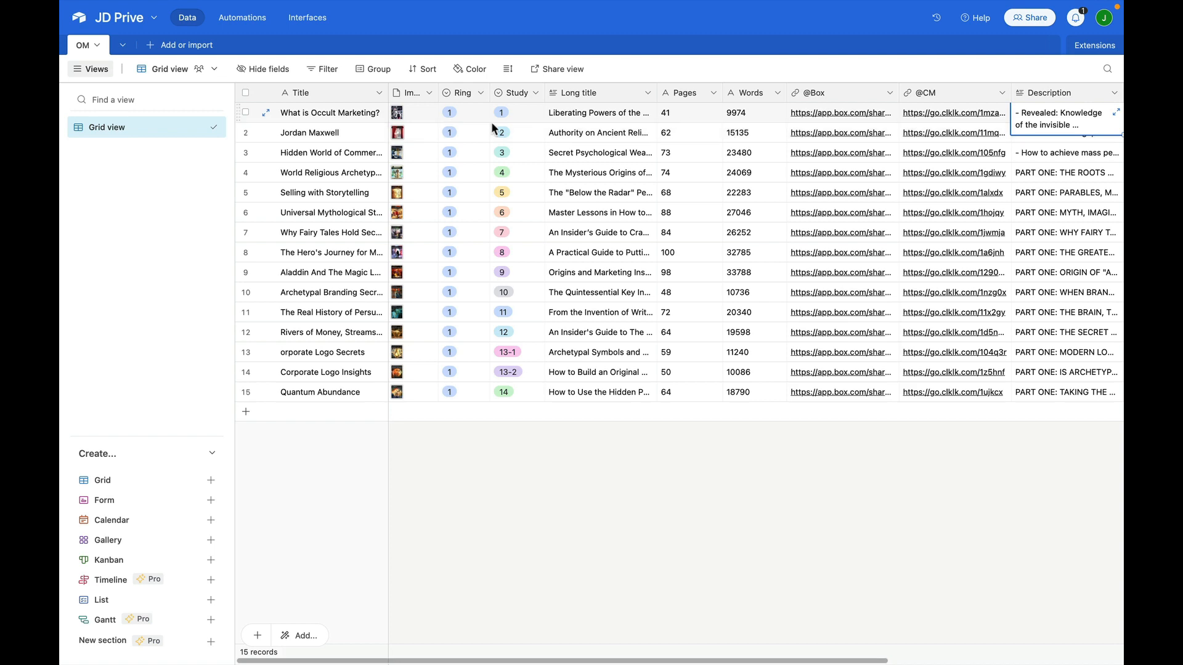
Step: Switch to Softr Studio and start a blank application with Airtable as its data source
{"action": "mouse_move", "coordinate": [267, 7]}
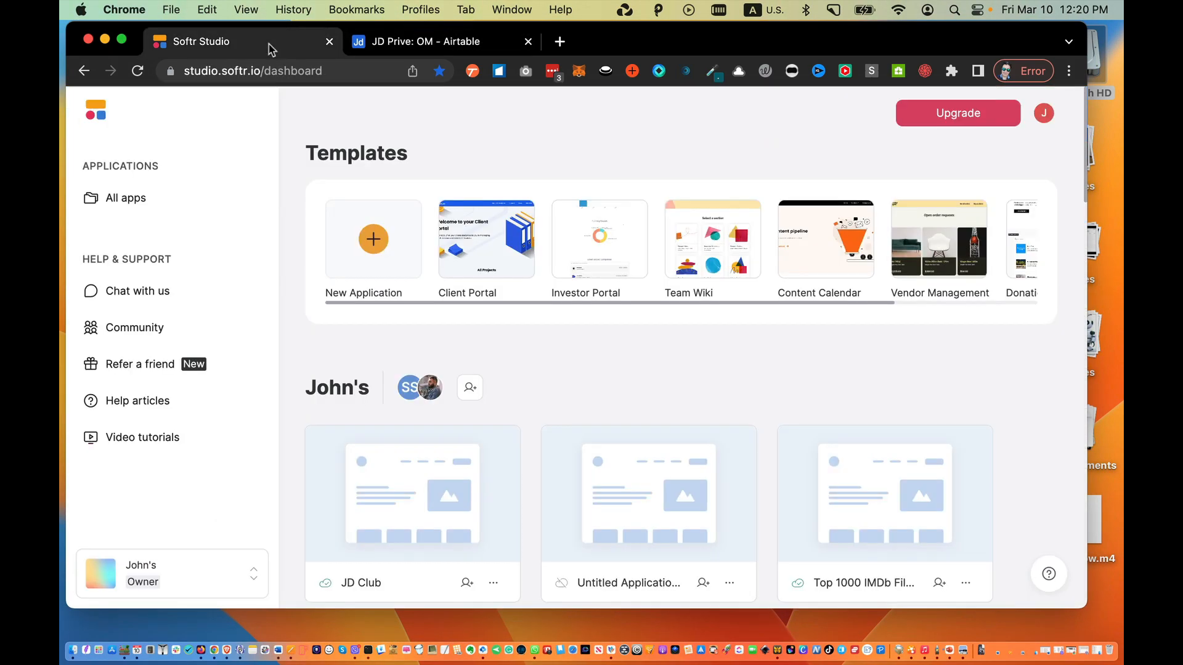
{"action": "key", "text": "ctrl+super+f"}
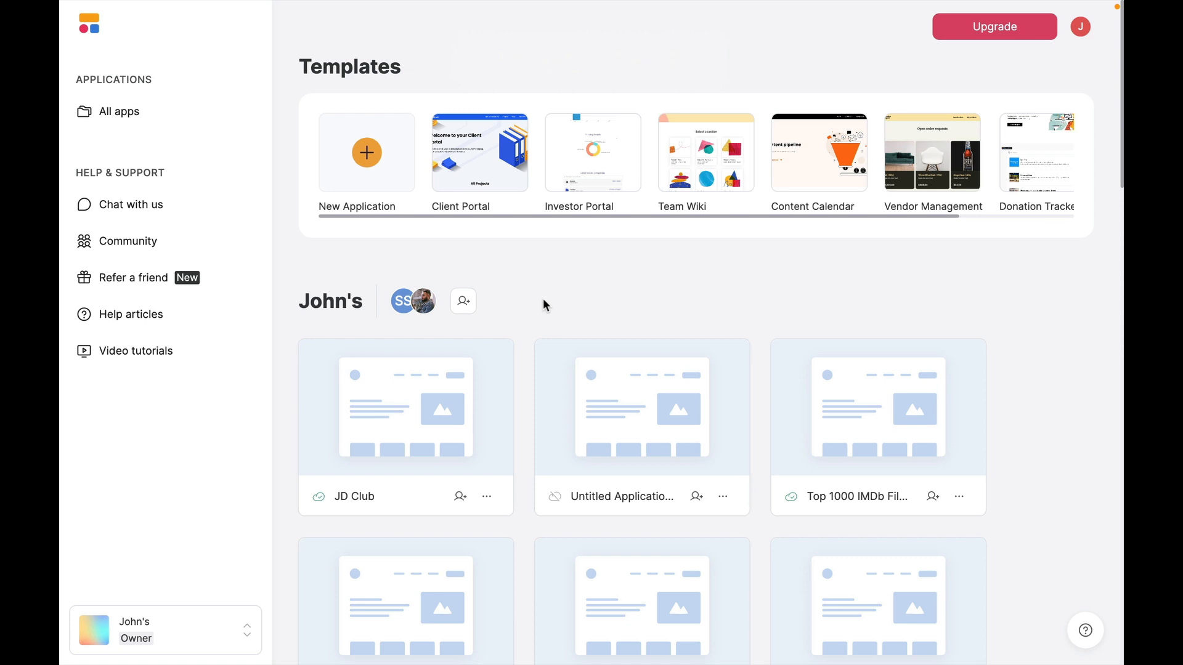
{"action": "left_click", "coordinate": [383, 199]}
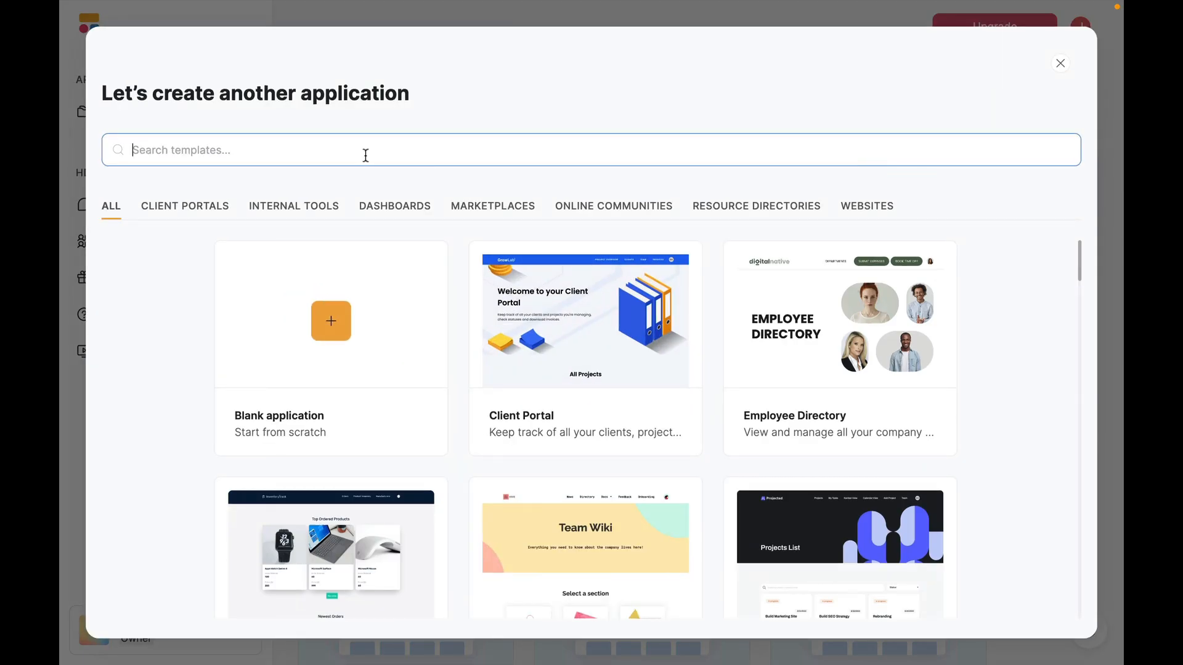
{"action": "left_click", "coordinate": [331, 318]}
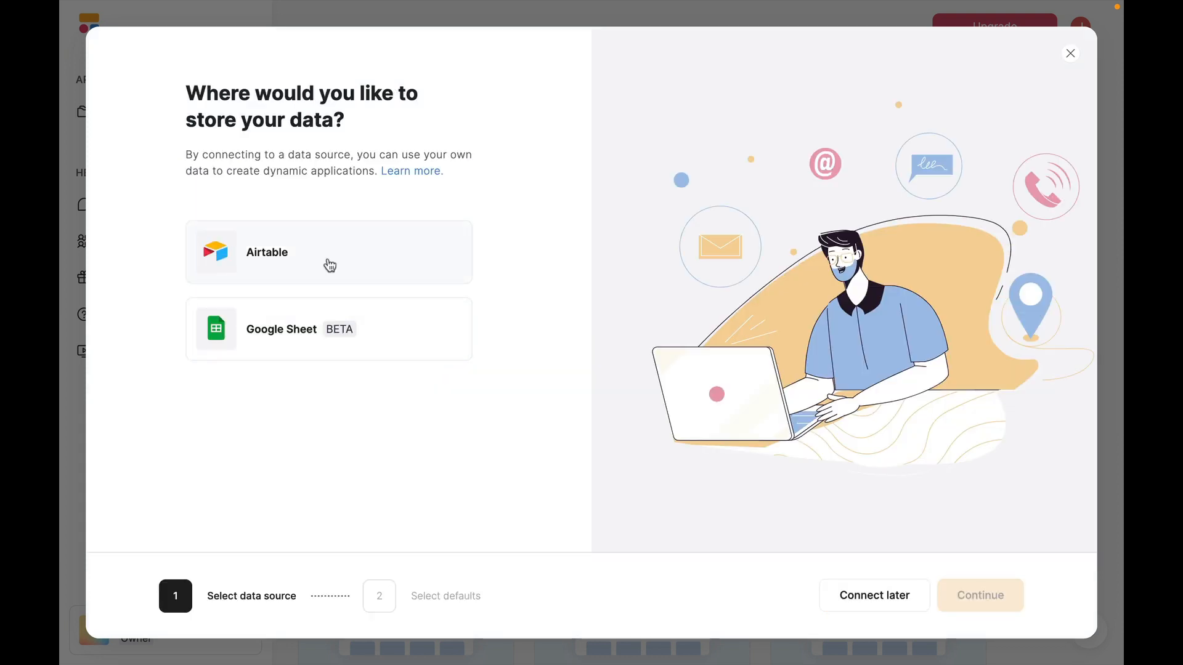
{"action": "left_click", "coordinate": [331, 265]}
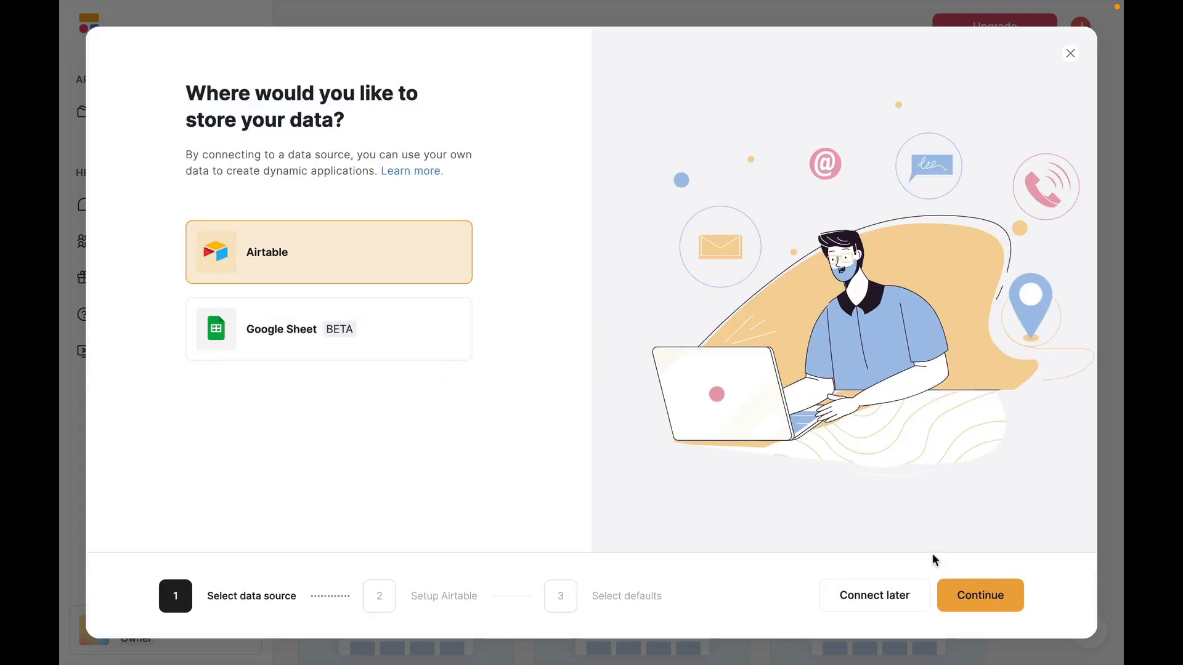
{"action": "left_click", "coordinate": [988, 595]}
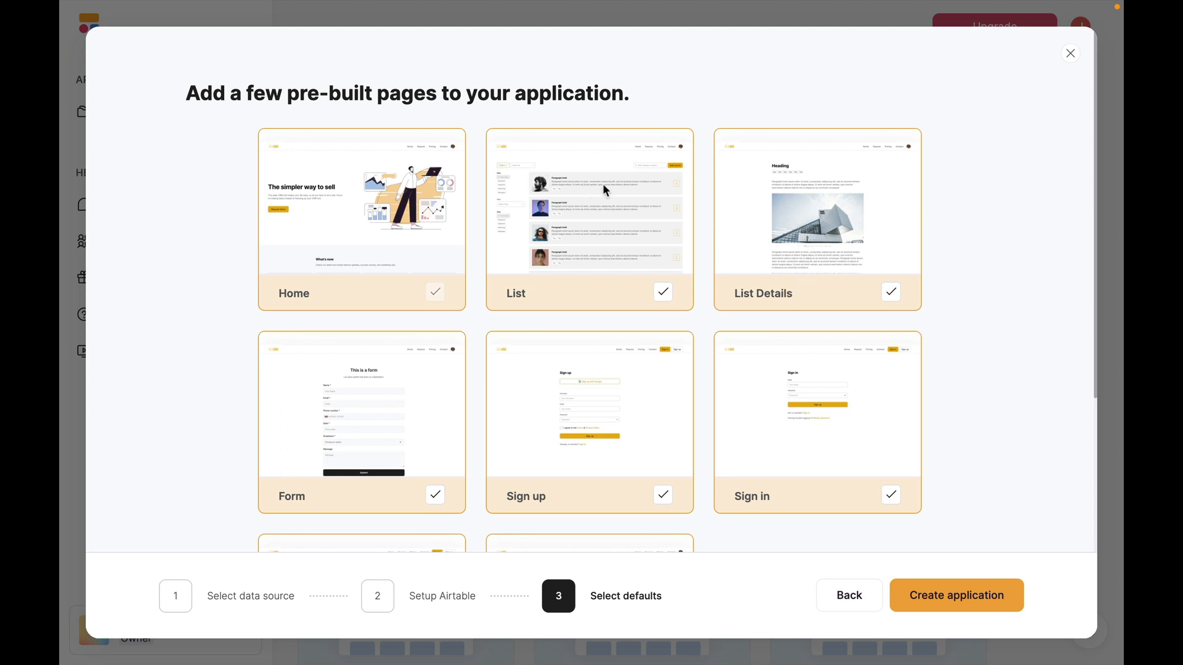
Step: Exclude the List, List Details, Form, Sign up and Sign in pages from the pre-built pages and create the application
{"action": "scroll", "coordinate": [379, 202], "scroll_direction": "down", "scroll_amount": 3}
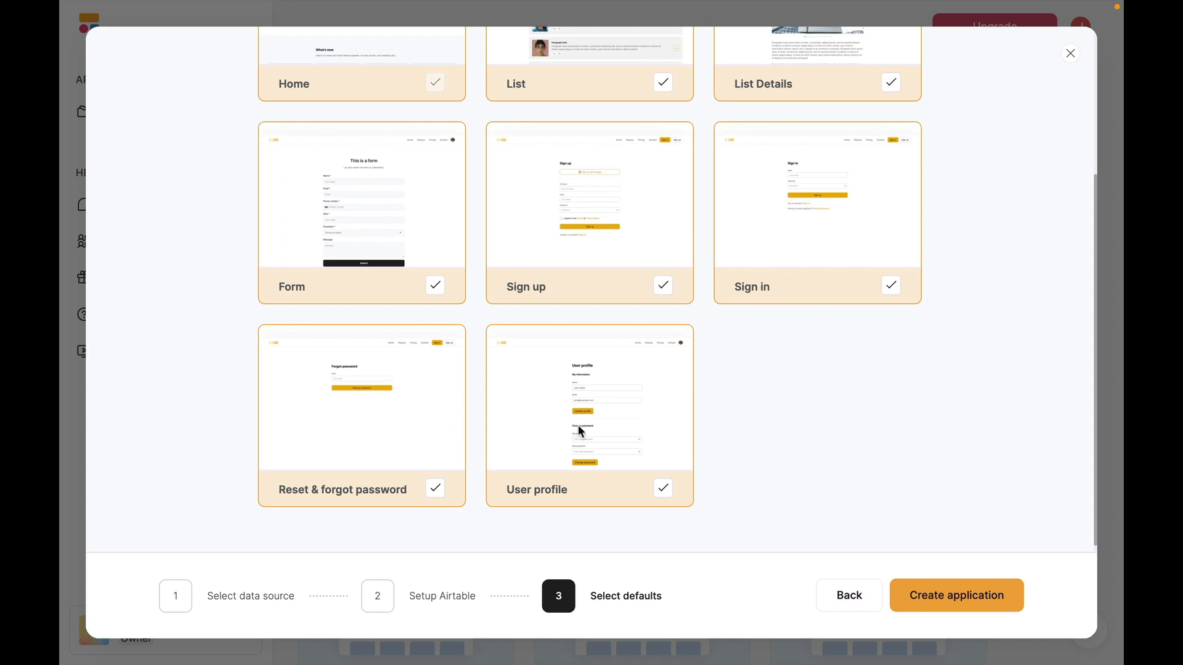
{"action": "scroll", "coordinate": [579, 426], "scroll_direction": "up", "scroll_amount": 3}
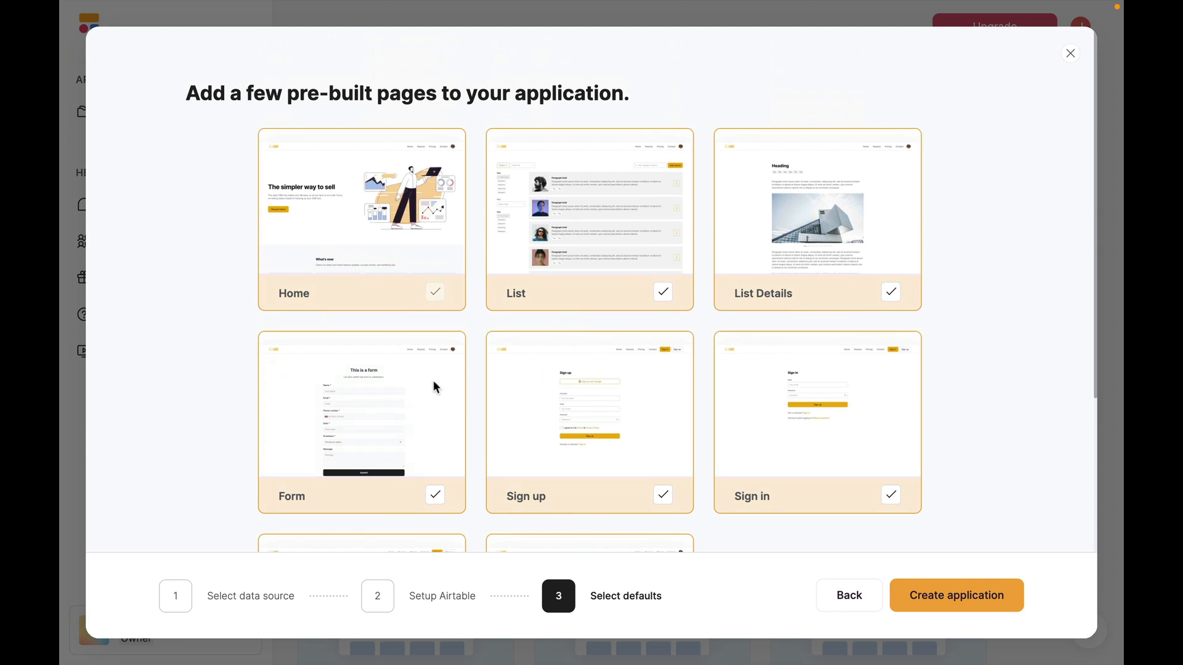
{"action": "left_click", "coordinate": [662, 292]}
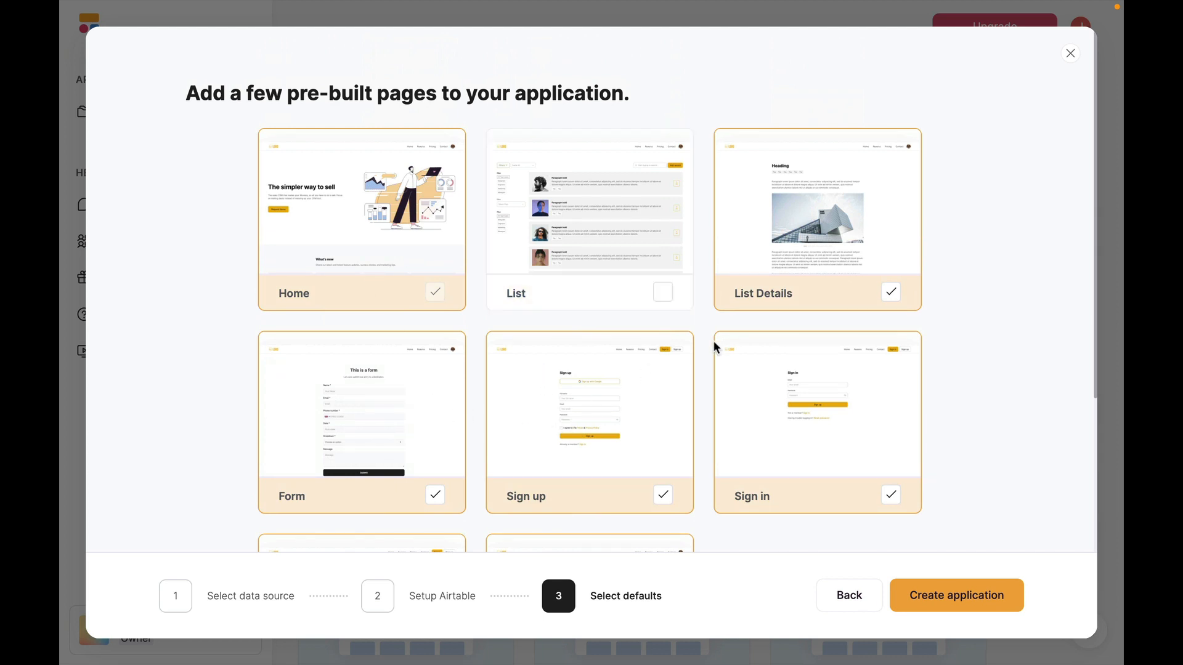
{"action": "left_click", "coordinate": [890, 292]}
{"action": "scroll", "coordinate": [756, 355], "scroll_direction": "down", "scroll_amount": 1}
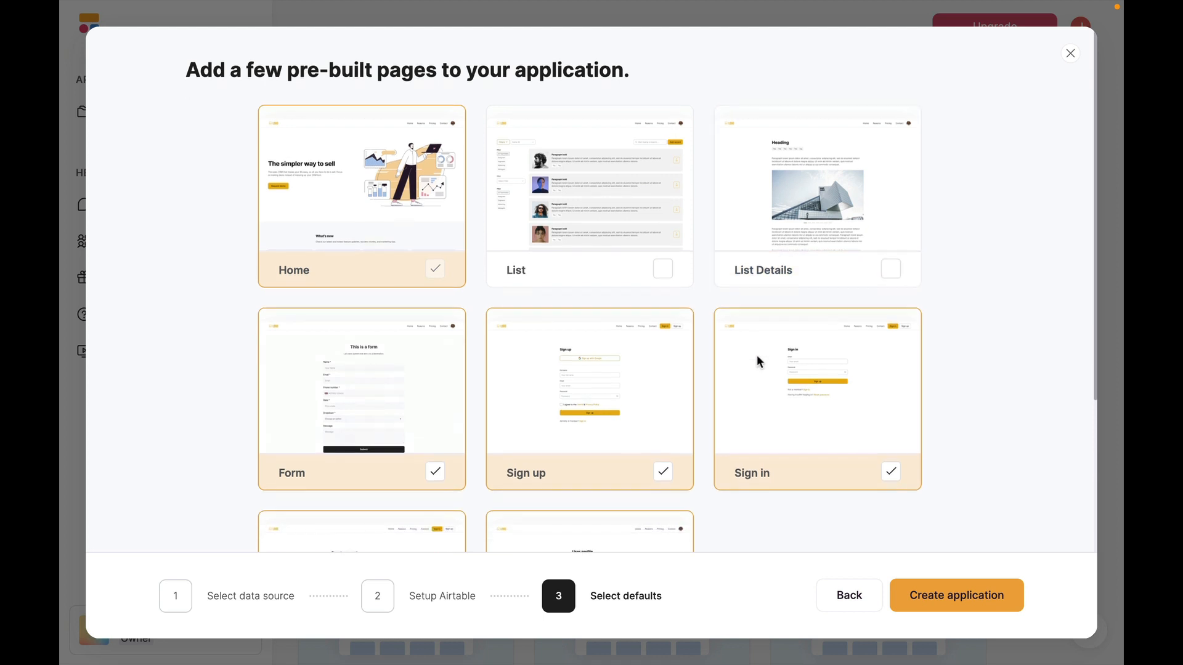
{"action": "left_click", "coordinate": [438, 474]}
{"action": "left_click", "coordinate": [662, 469]}
{"action": "left_click", "coordinate": [889, 475]}
{"action": "scroll", "coordinate": [526, 424], "scroll_direction": "down", "scroll_amount": 3}
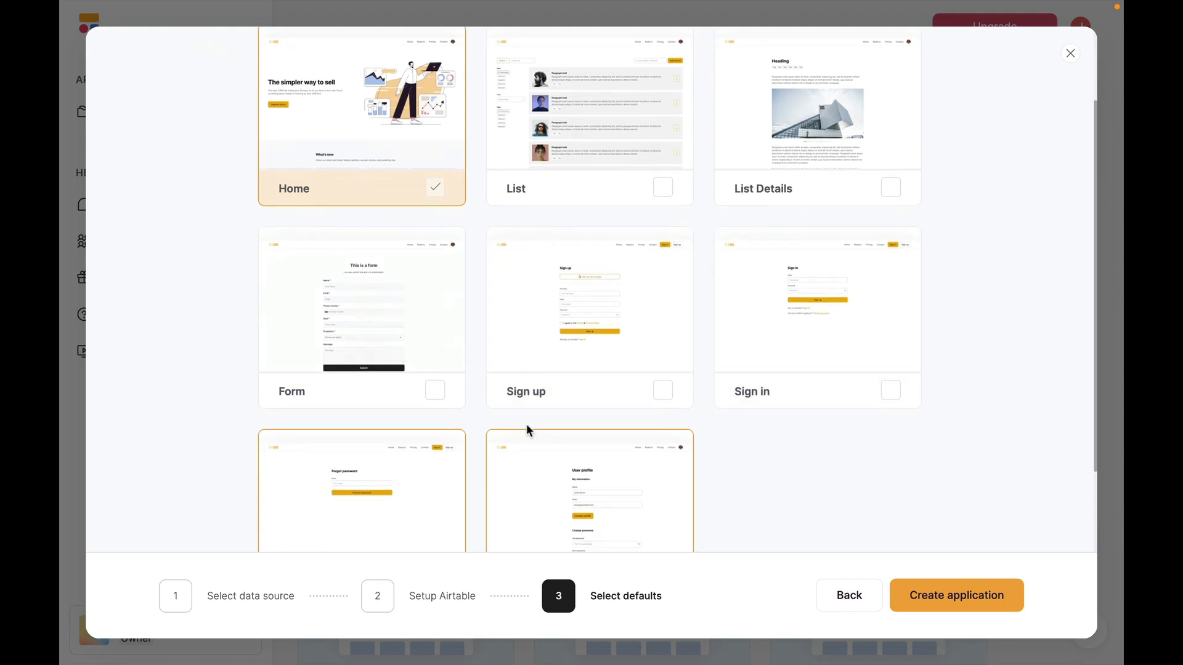
{"action": "scroll", "coordinate": [526, 425], "scroll_direction": "down", "scroll_amount": 2}
{"action": "left_click", "coordinate": [959, 594]}
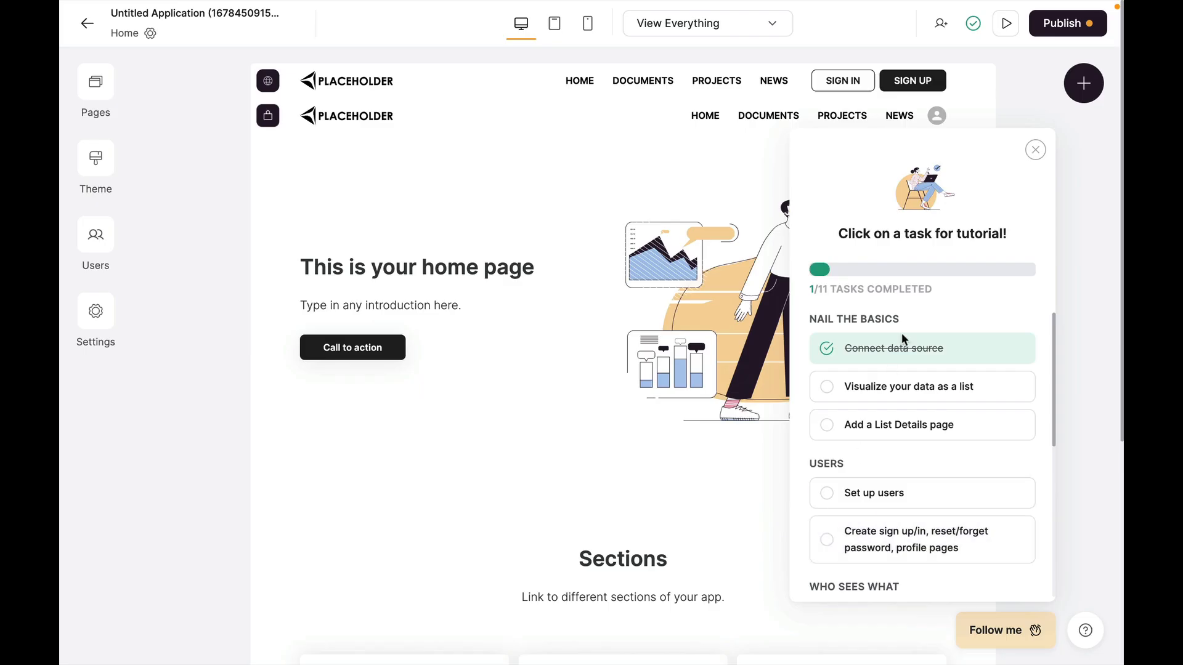
Step: Dismiss the tutorial checklist and publish the application under the subdomain occultmarketing
{"action": "left_click", "coordinate": [1035, 149]}
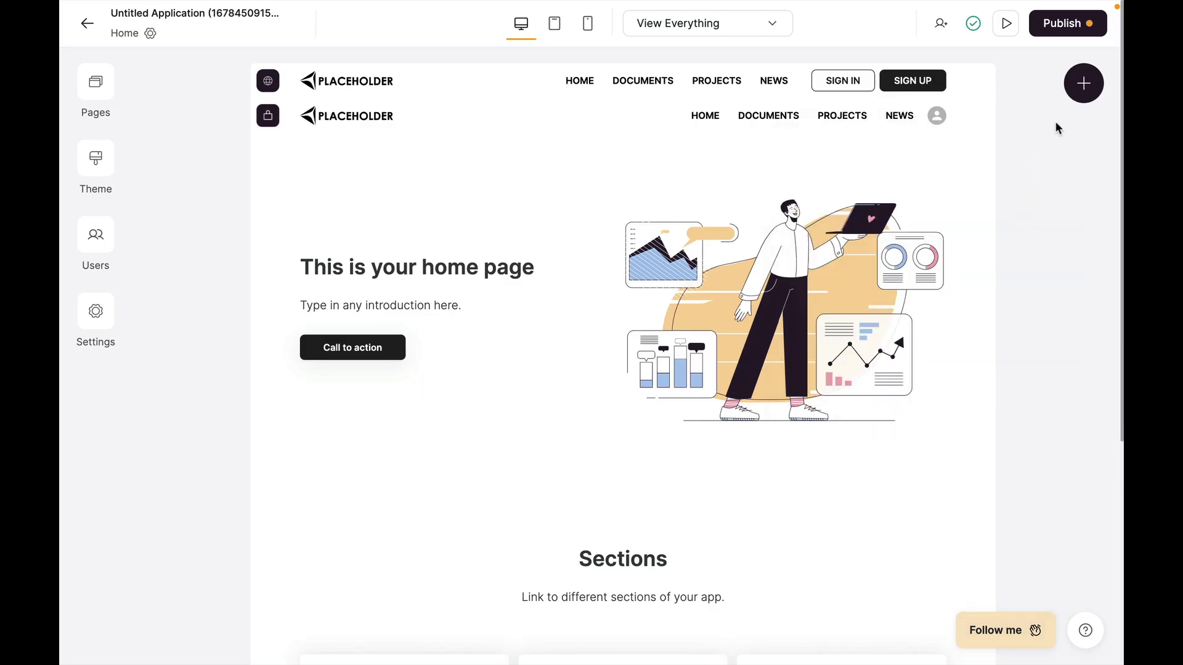
{"action": "left_click", "coordinate": [1083, 82]}
{"action": "left_click", "coordinate": [1068, 23]}
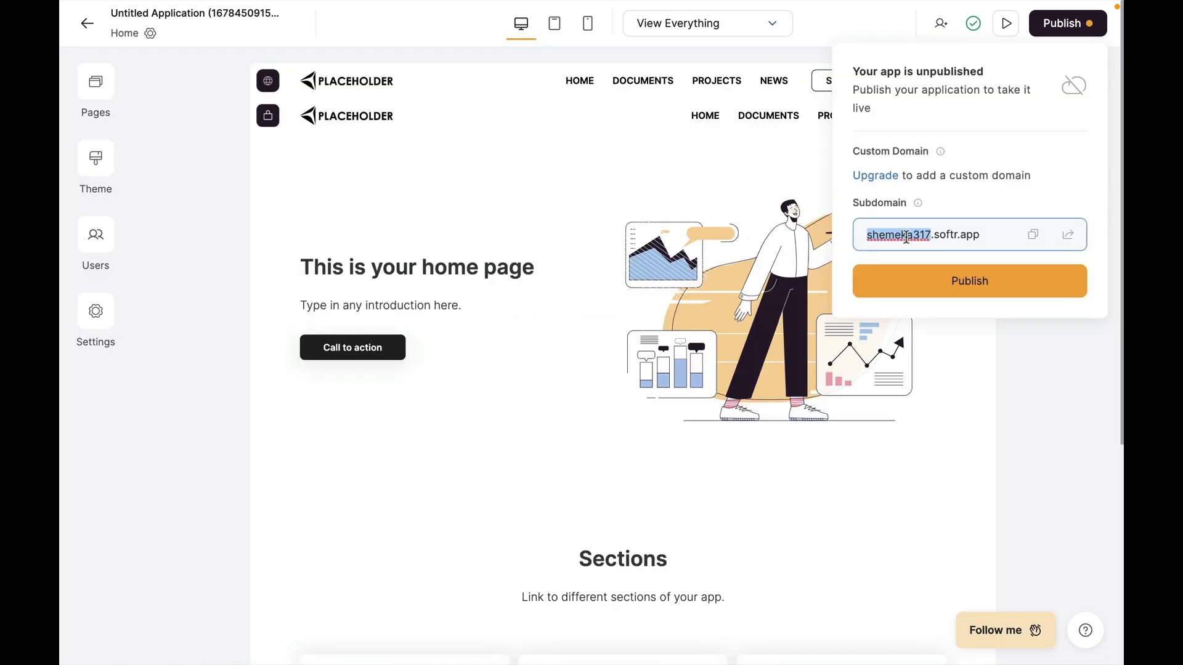
{"action": "type", "text": "occultmarket"}
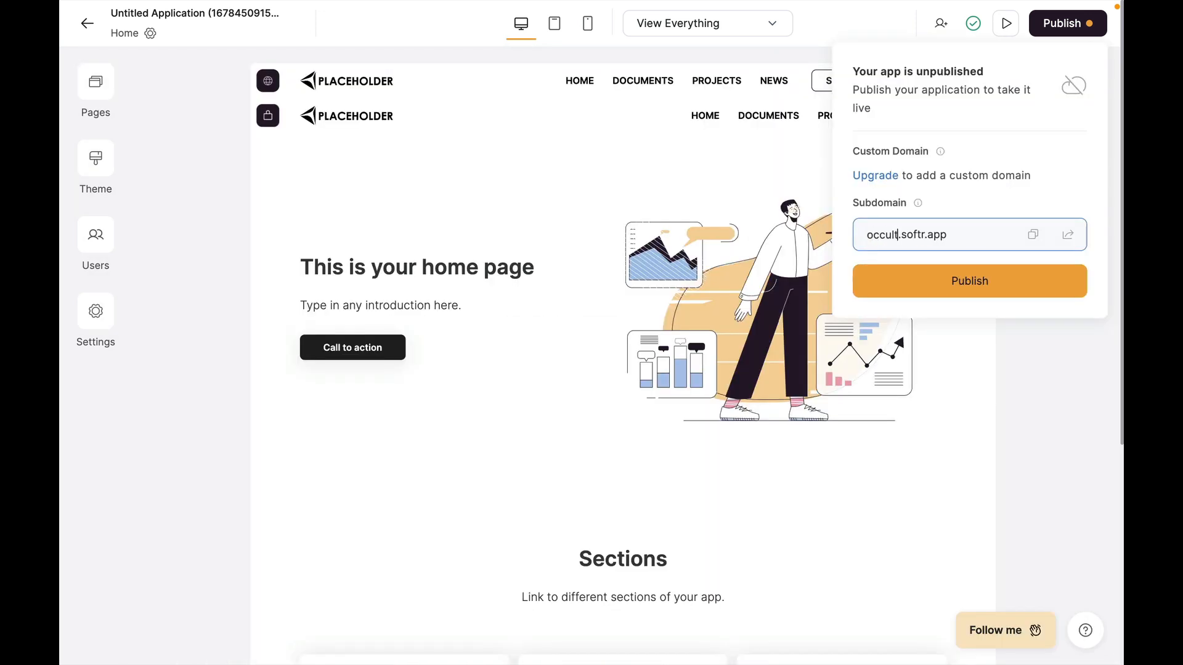
{"action": "type", "text": "ing"}
{"action": "left_click", "coordinate": [895, 306]}
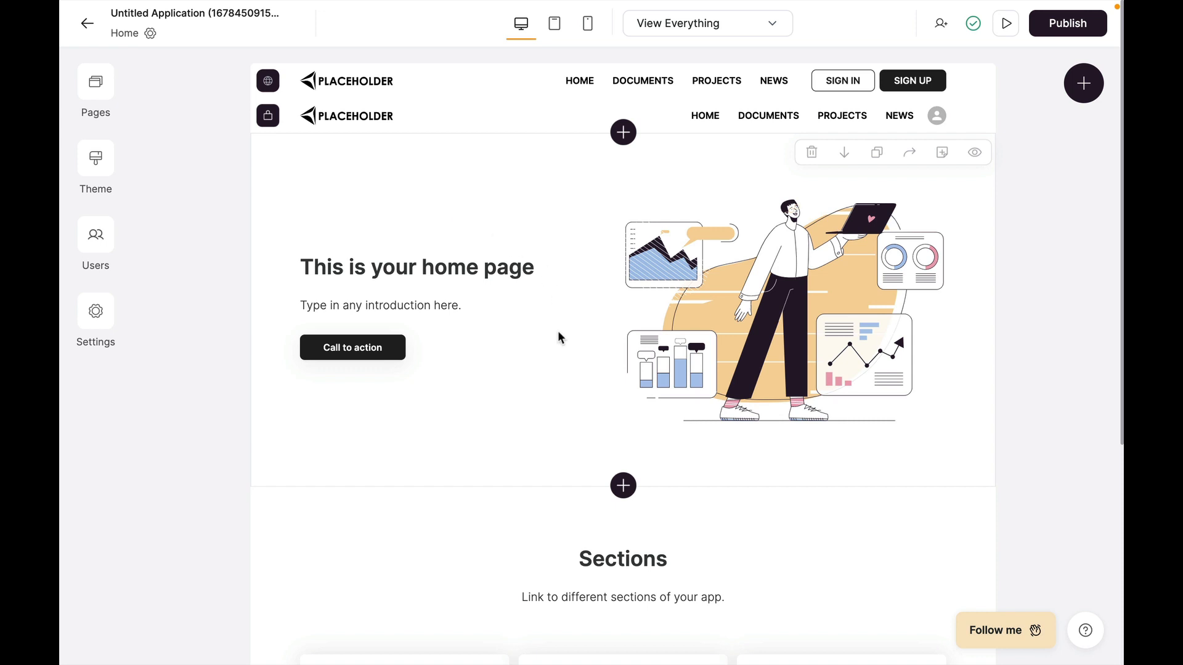
Step: Check which user groups can see each of the two header blocks on the home page
{"action": "left_click", "coordinate": [333, 80]}
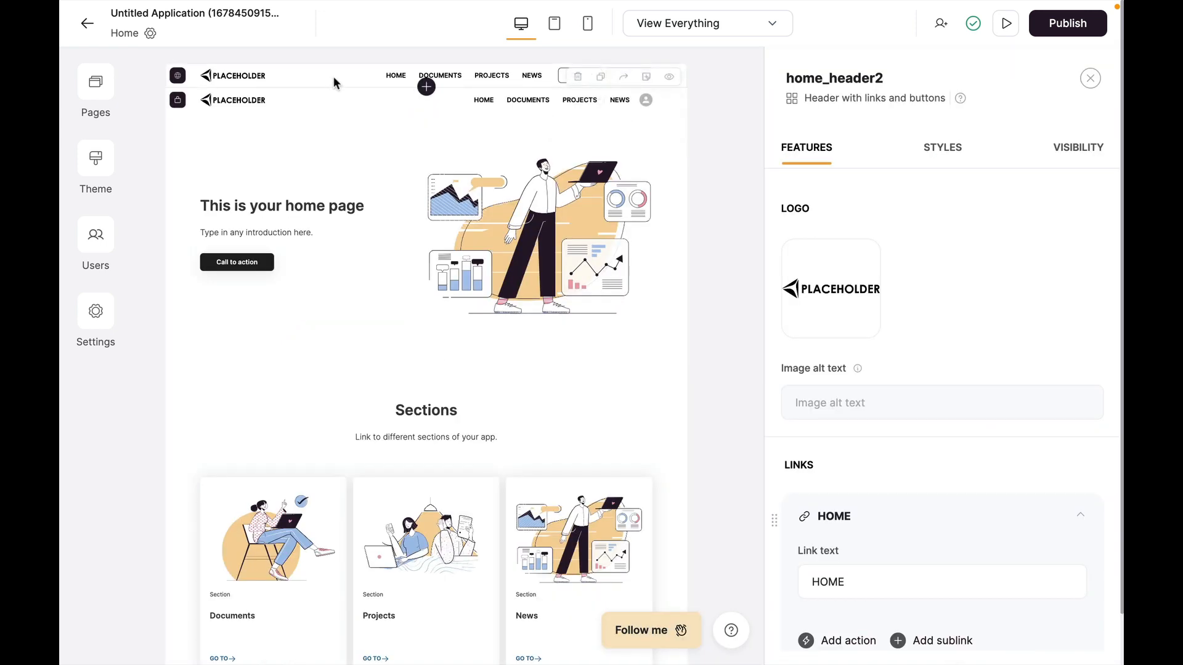
{"action": "left_click", "coordinate": [1078, 147]}
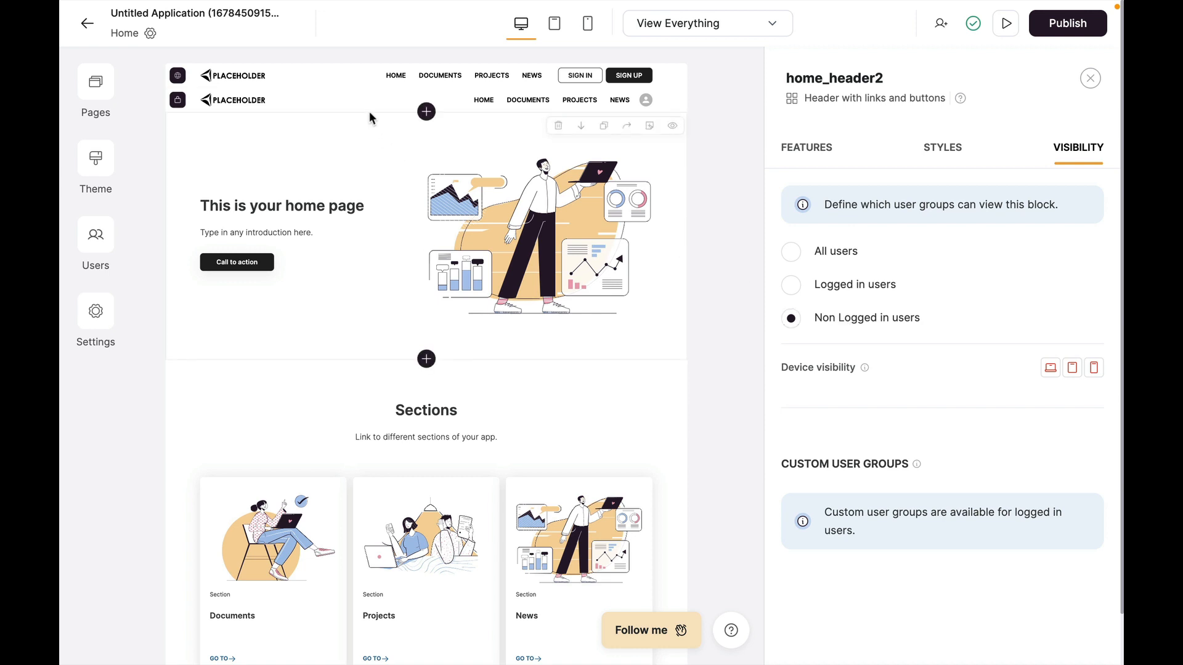
{"action": "left_click", "coordinate": [361, 107]}
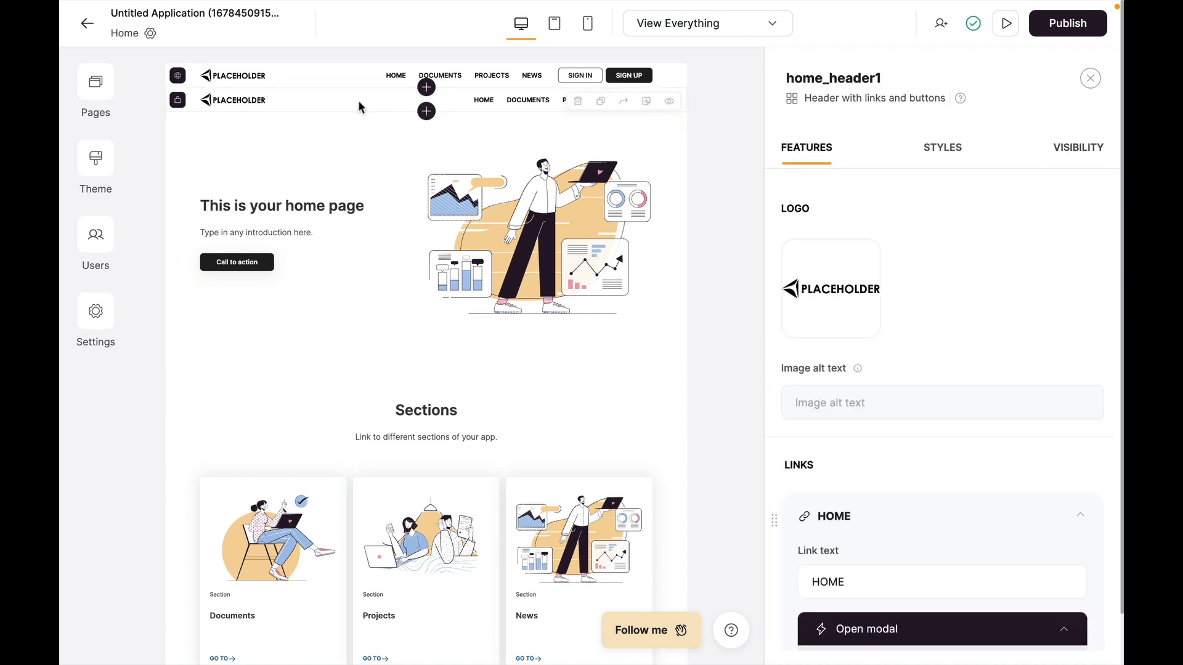
{"action": "left_click", "coordinate": [1089, 154]}
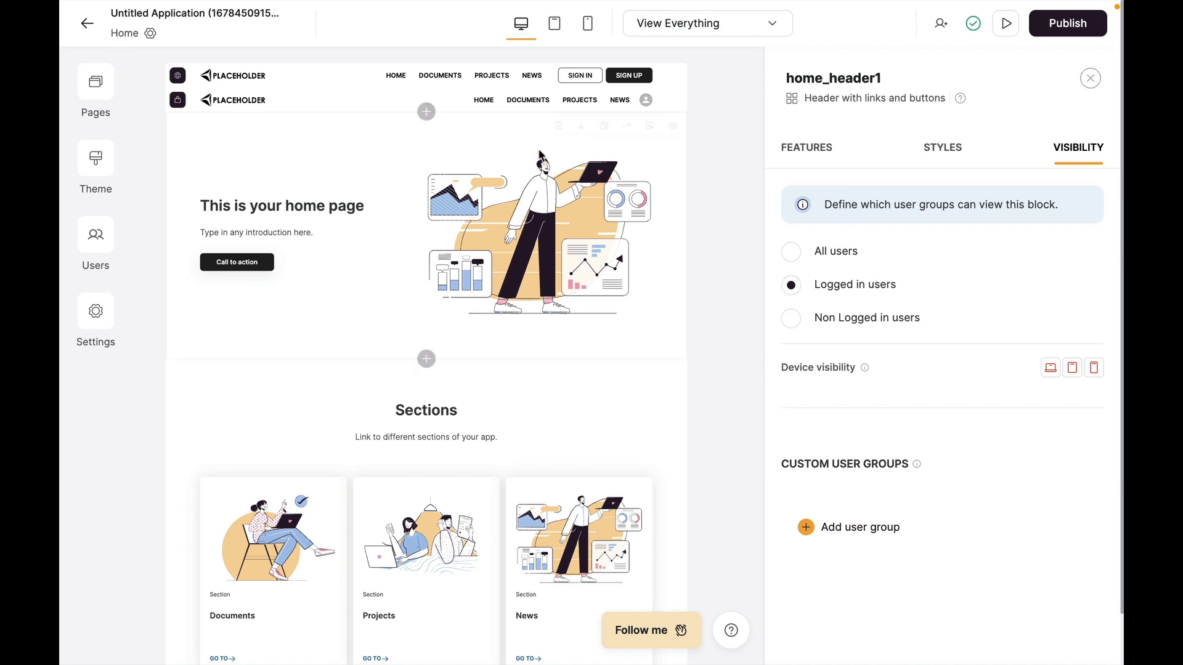
{"action": "left_click", "coordinate": [434, 150]}
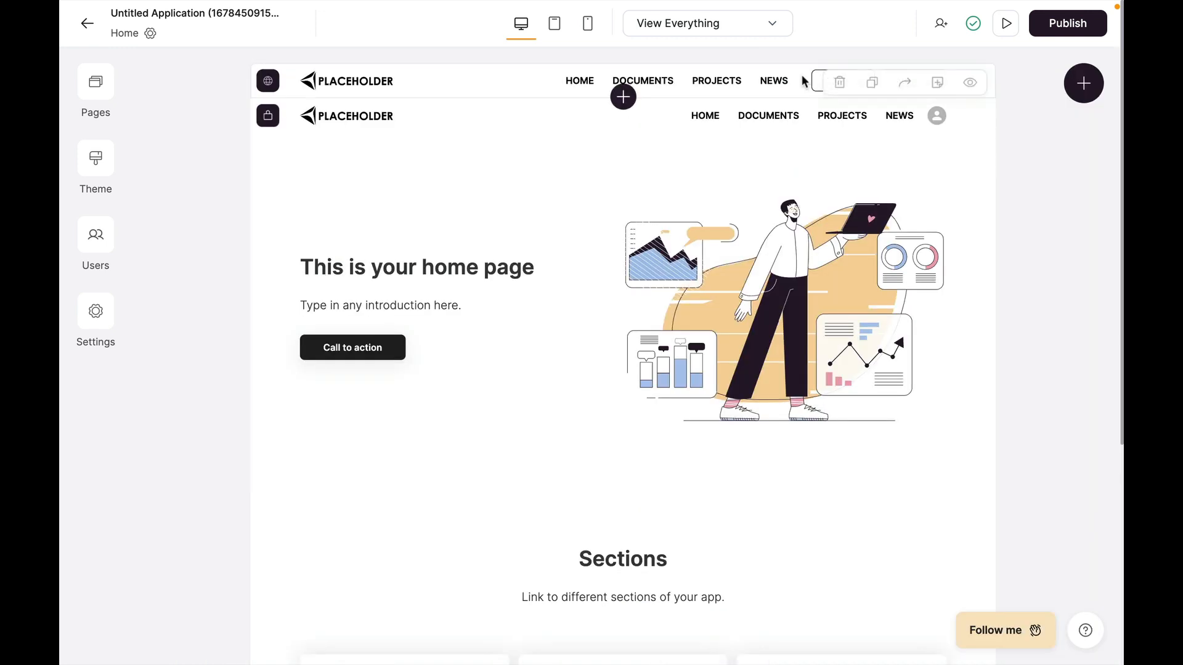
Step: Delete the headers, the introduction block and the Sections block from the home page
{"action": "left_click", "coordinate": [839, 82]}
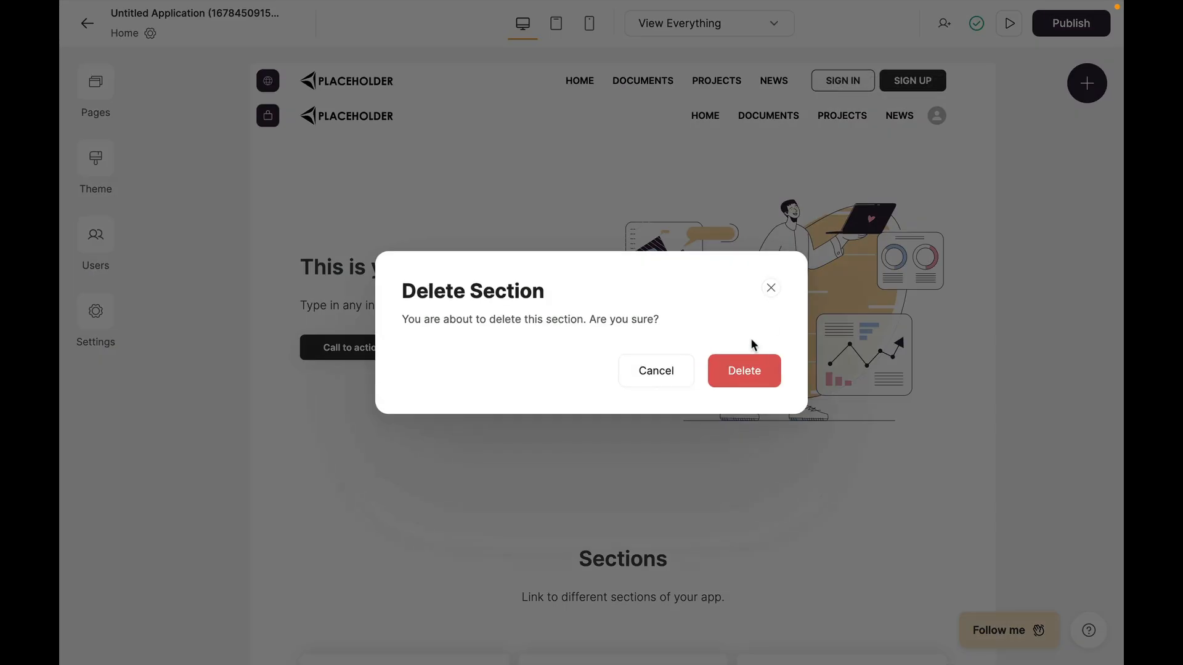
{"action": "left_click", "coordinate": [745, 369]}
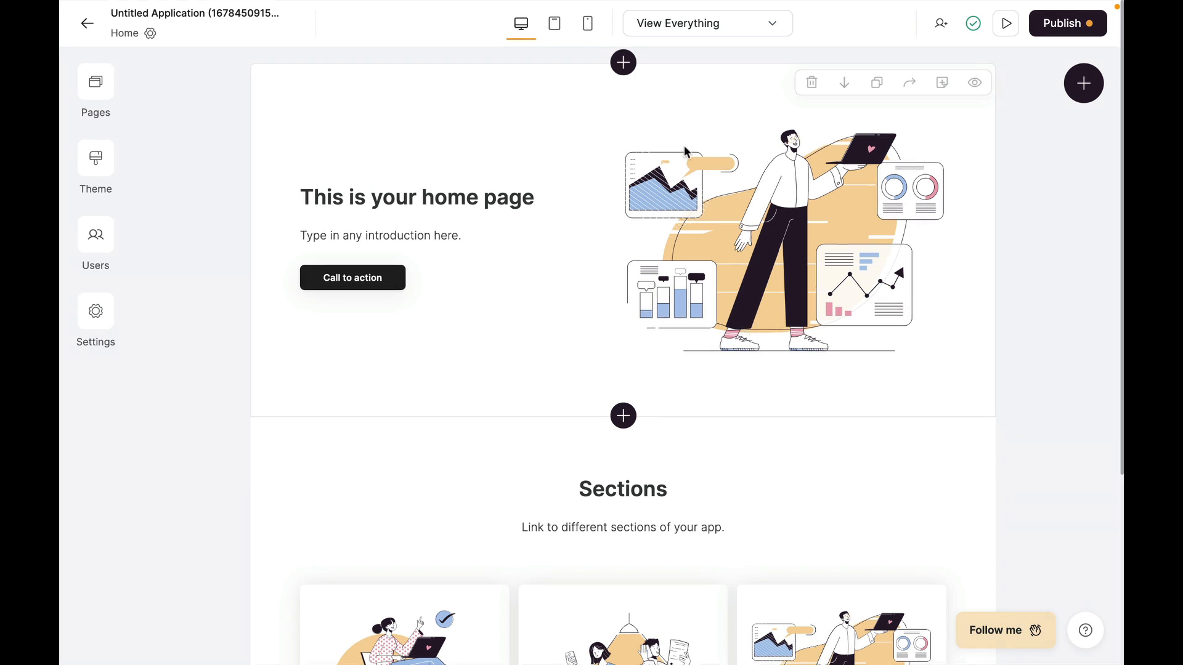
{"action": "left_click", "coordinate": [811, 82]}
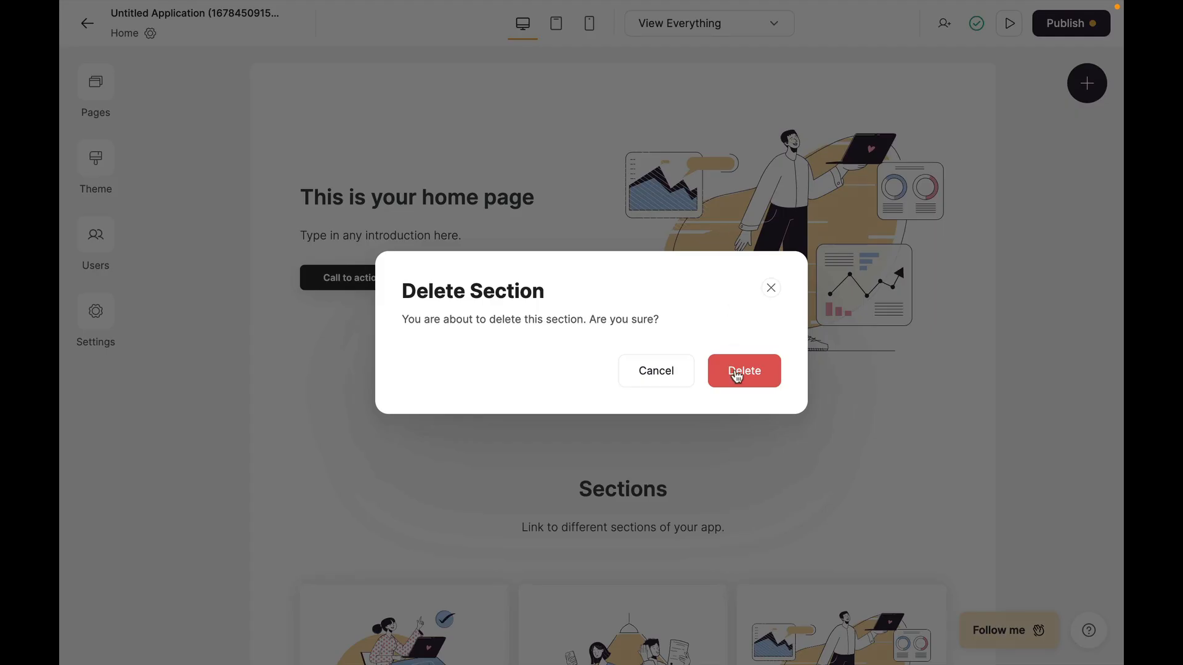
{"action": "left_click", "coordinate": [740, 368]}
{"action": "left_click", "coordinate": [841, 82]}
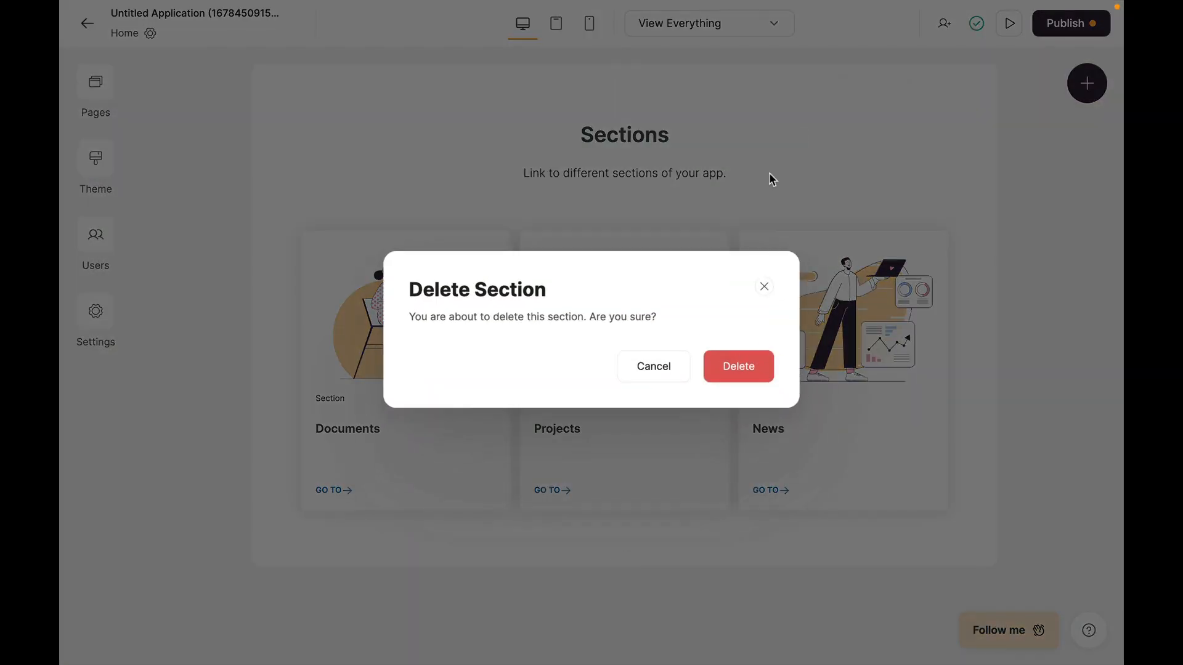
{"action": "left_click", "coordinate": [732, 371]}
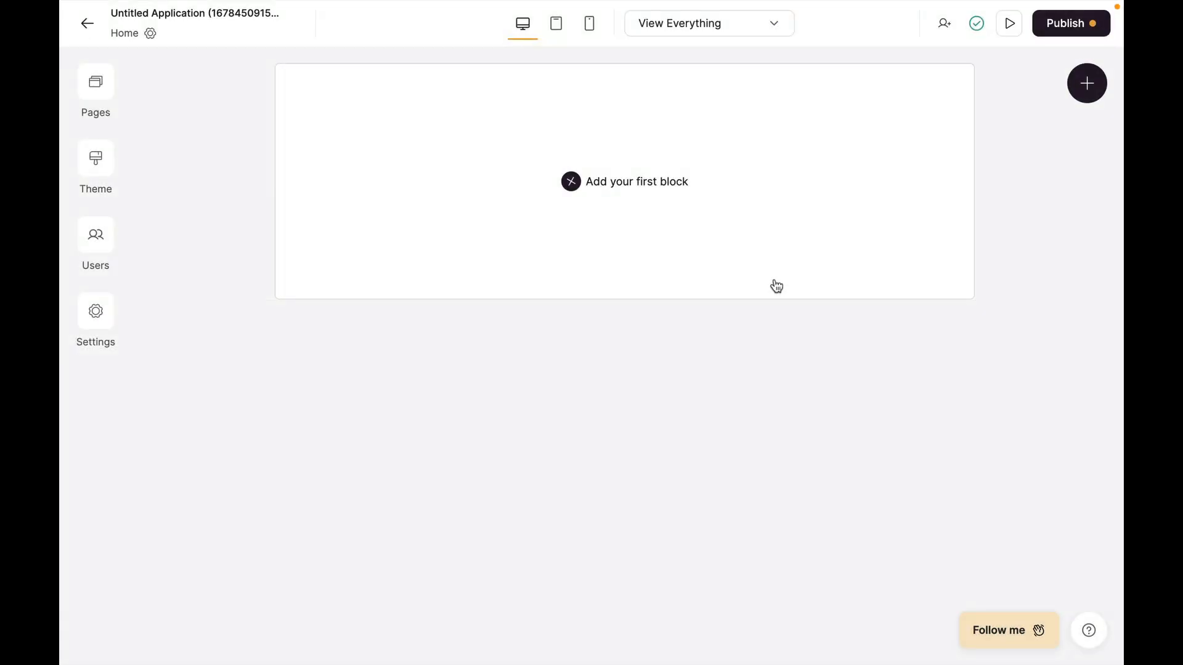
Step: Add a dynamic "List with vertical cards and description" block to the empty home page
{"action": "left_click", "coordinate": [654, 188]}
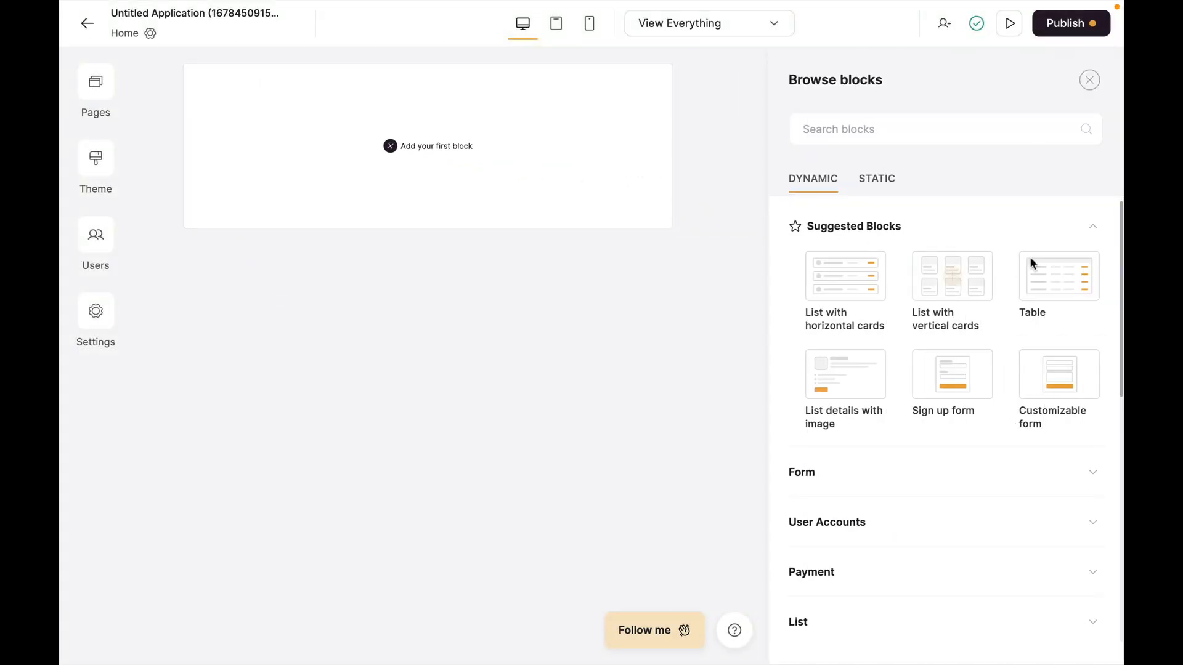
{"action": "mouse_move", "coordinate": [952, 271]}
{"action": "scroll", "coordinate": [882, 327], "scroll_direction": "down", "scroll_amount": 4}
{"action": "left_click", "coordinate": [860, 377]}
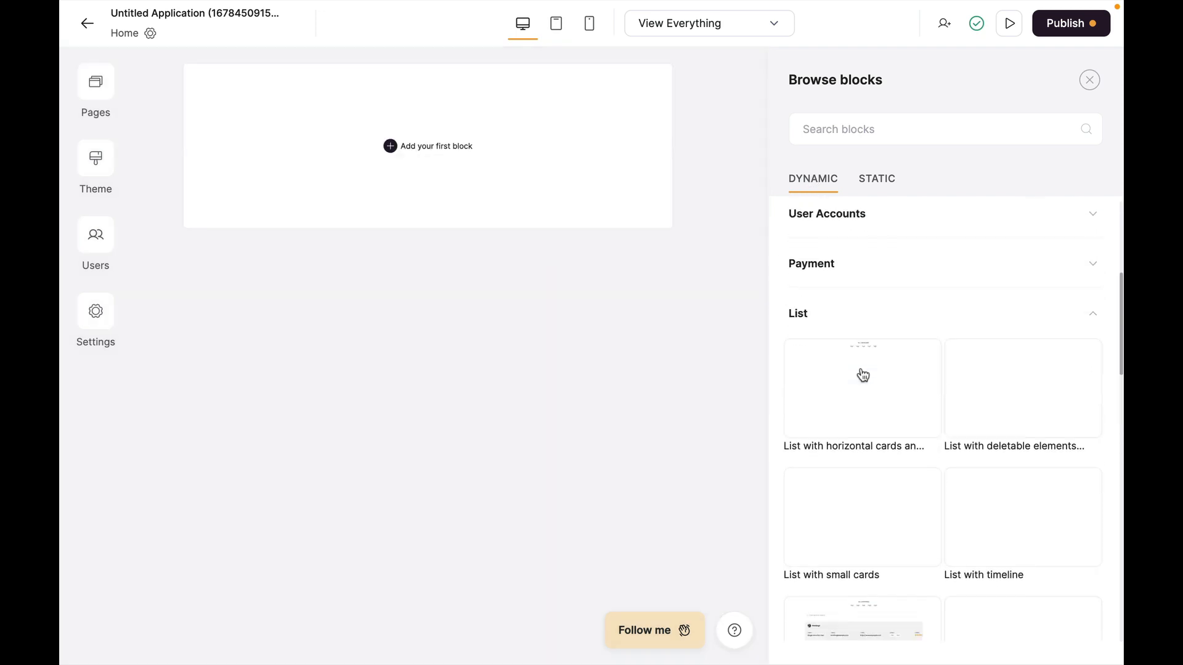
{"action": "mouse_move", "coordinate": [871, 369]}
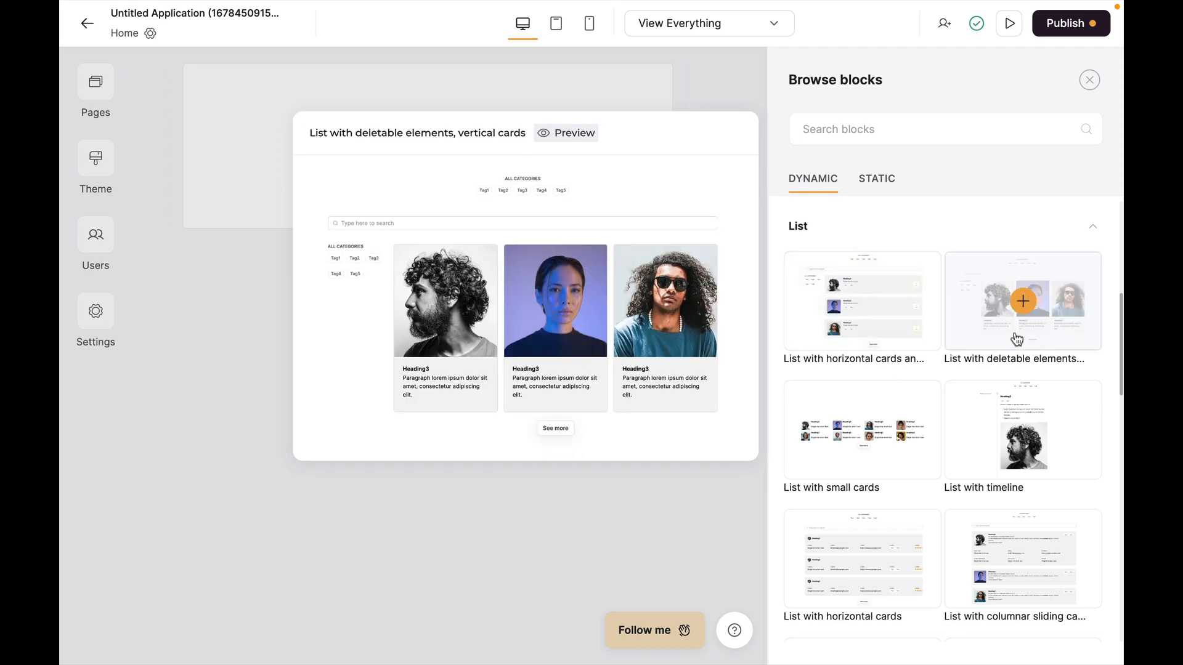
{"action": "mouse_move", "coordinate": [1003, 450]}
{"action": "scroll", "coordinate": [871, 470], "scroll_direction": "down", "scroll_amount": 4}
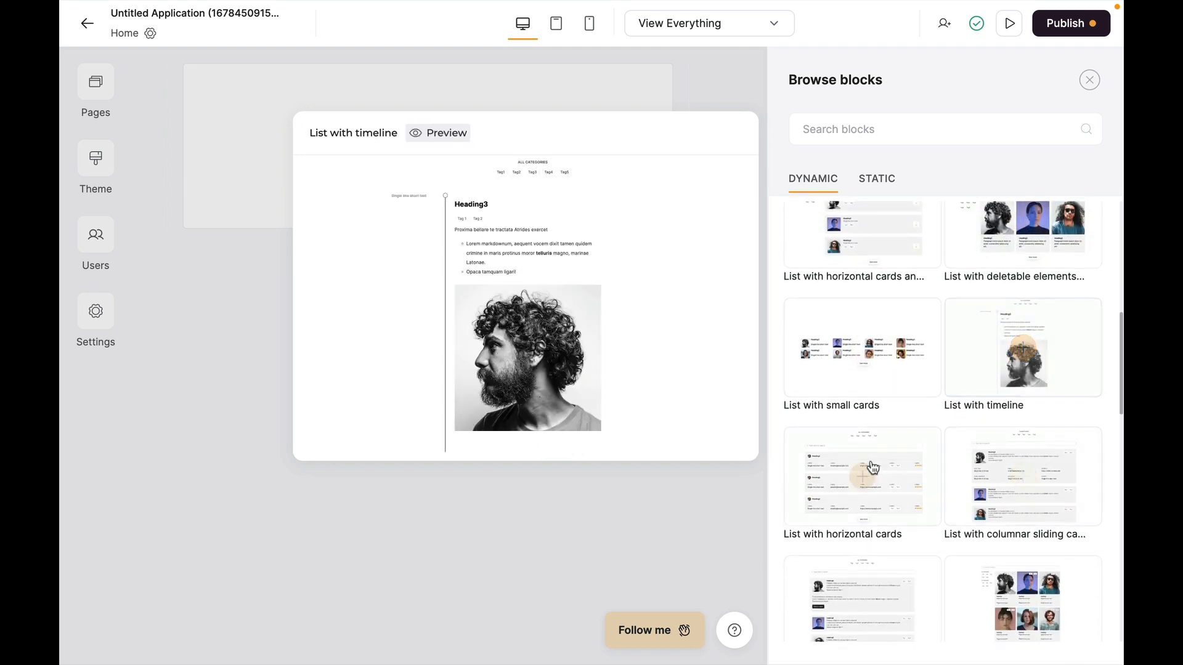
{"action": "mouse_move", "coordinate": [945, 491]}
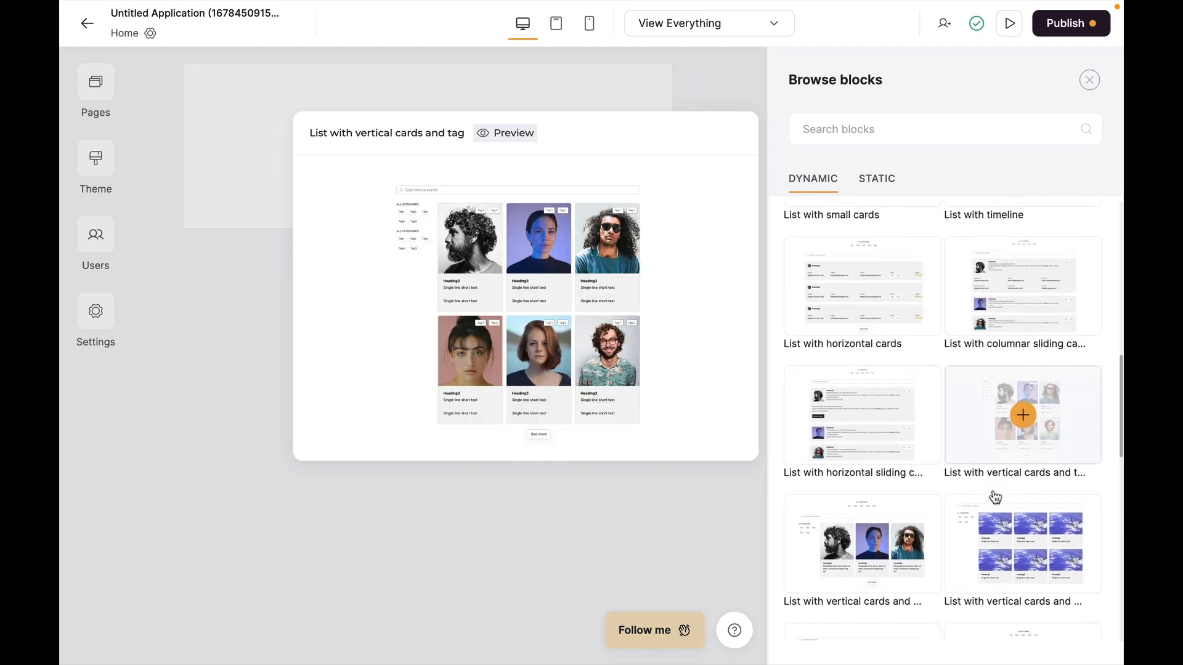
{"action": "scroll", "coordinate": [990, 493], "scroll_direction": "down", "scroll_amount": 1}
{"action": "mouse_move", "coordinate": [908, 492]}
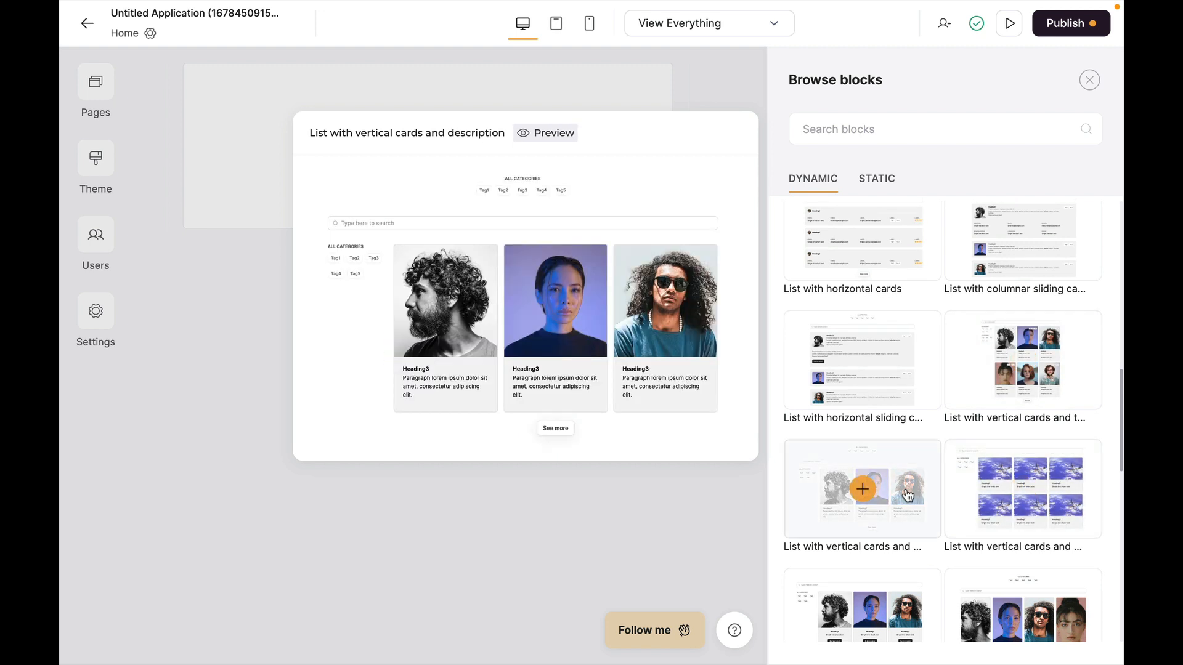
{"action": "left_click", "coordinate": [884, 548]}
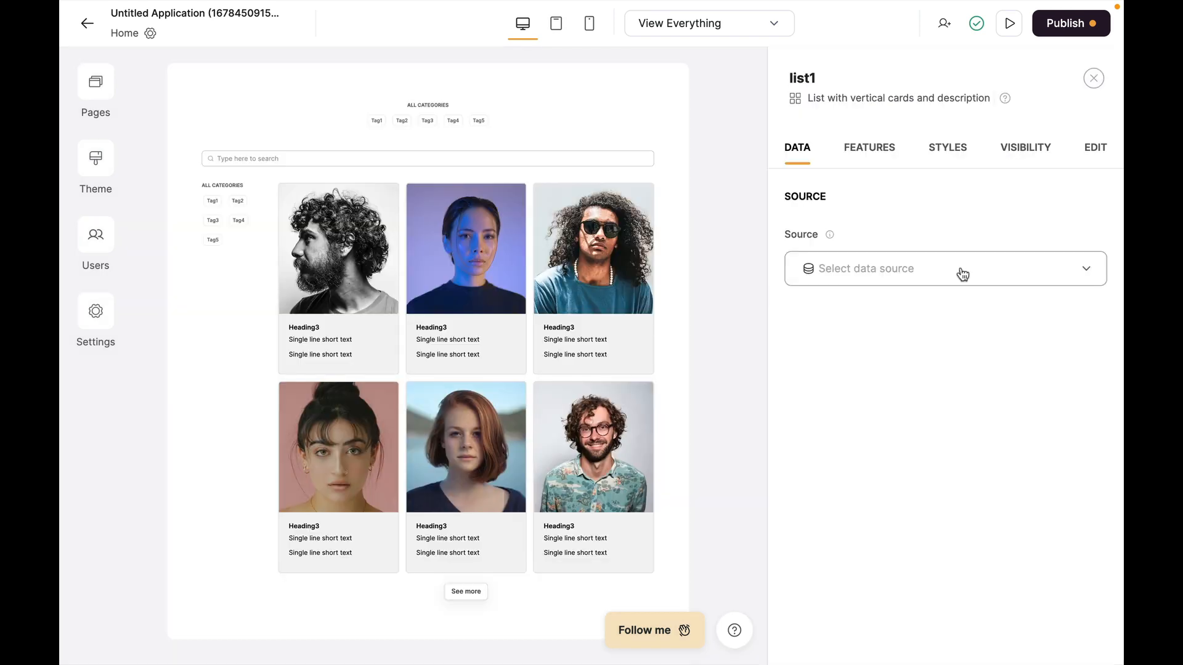
Step: Connect the list block to the existing Airtable source, using base JD Prive, table OM and default view Grid view
{"action": "left_click", "coordinate": [962, 271]}
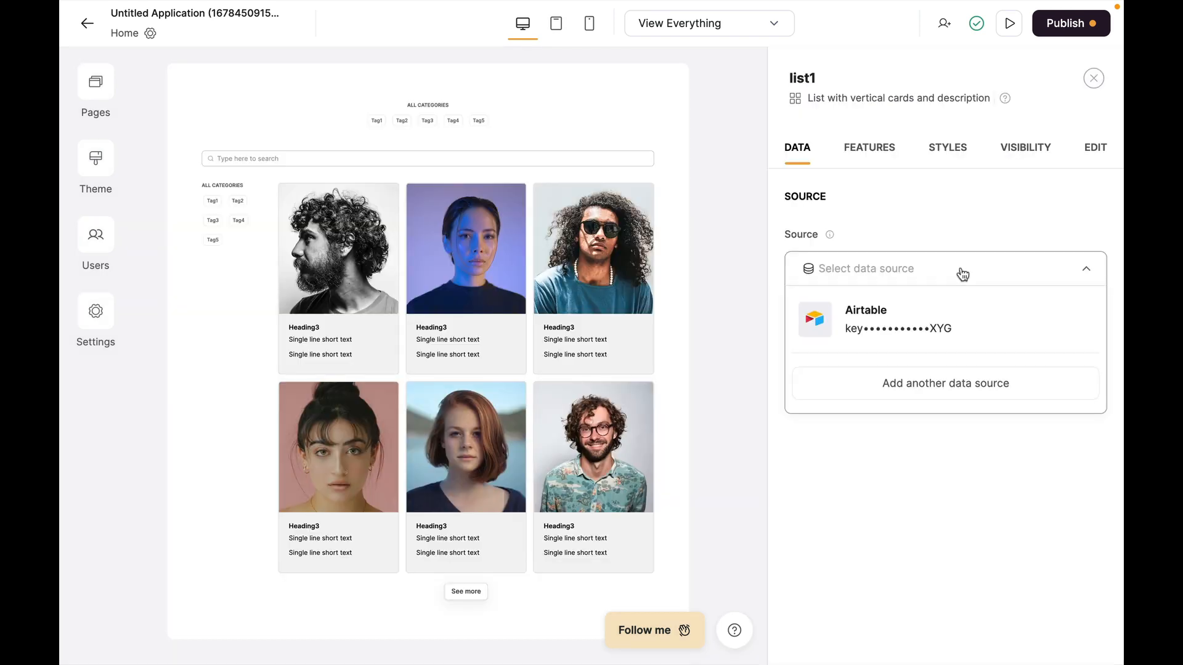
{"action": "left_click", "coordinate": [908, 327]}
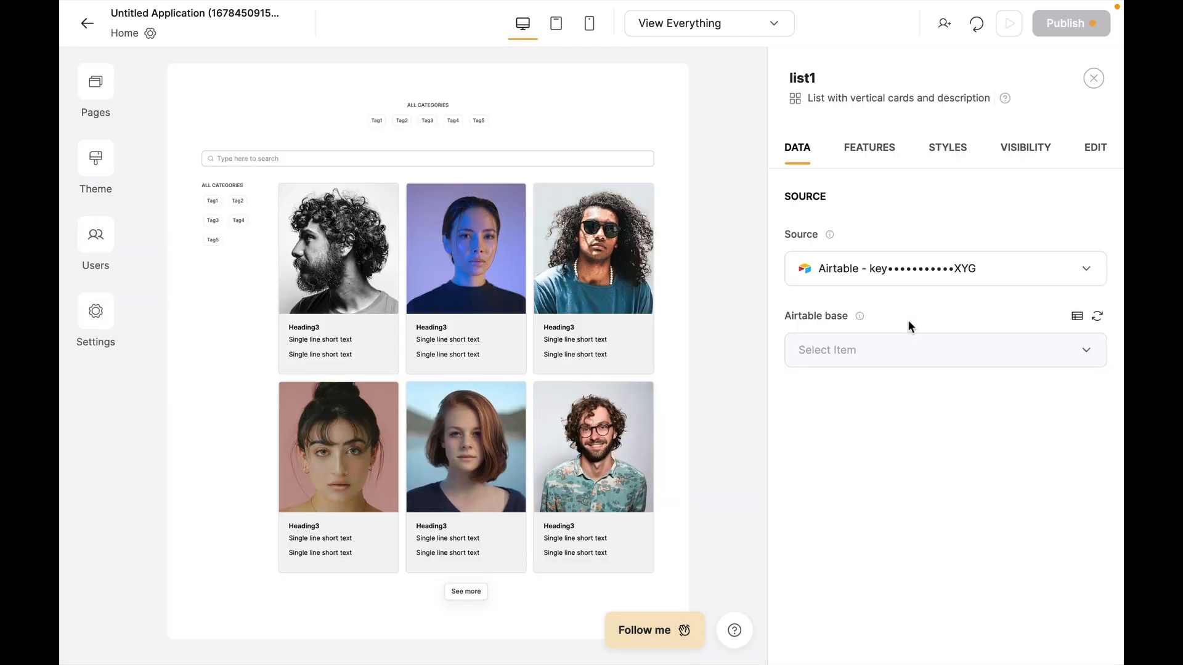
{"action": "left_click", "coordinate": [897, 351]}
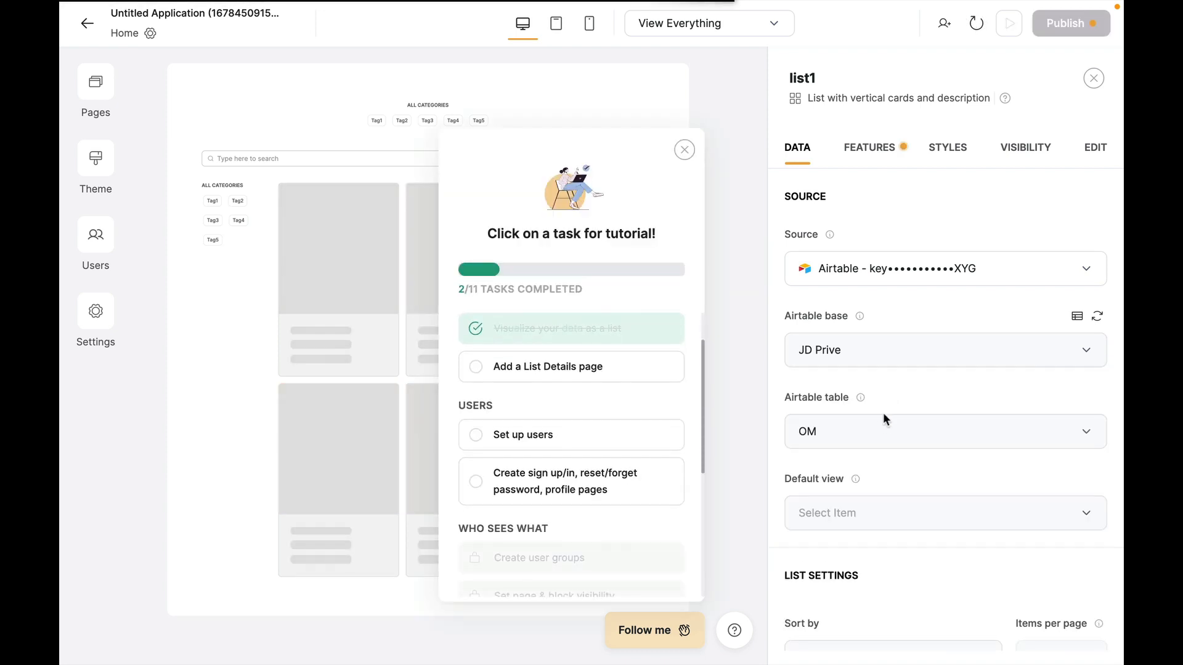
{"action": "scroll", "coordinate": [884, 417], "scroll_direction": "down", "scroll_amount": 3}
{"action": "left_click", "coordinate": [945, 360]}
{"action": "left_click", "coordinate": [905, 423]}
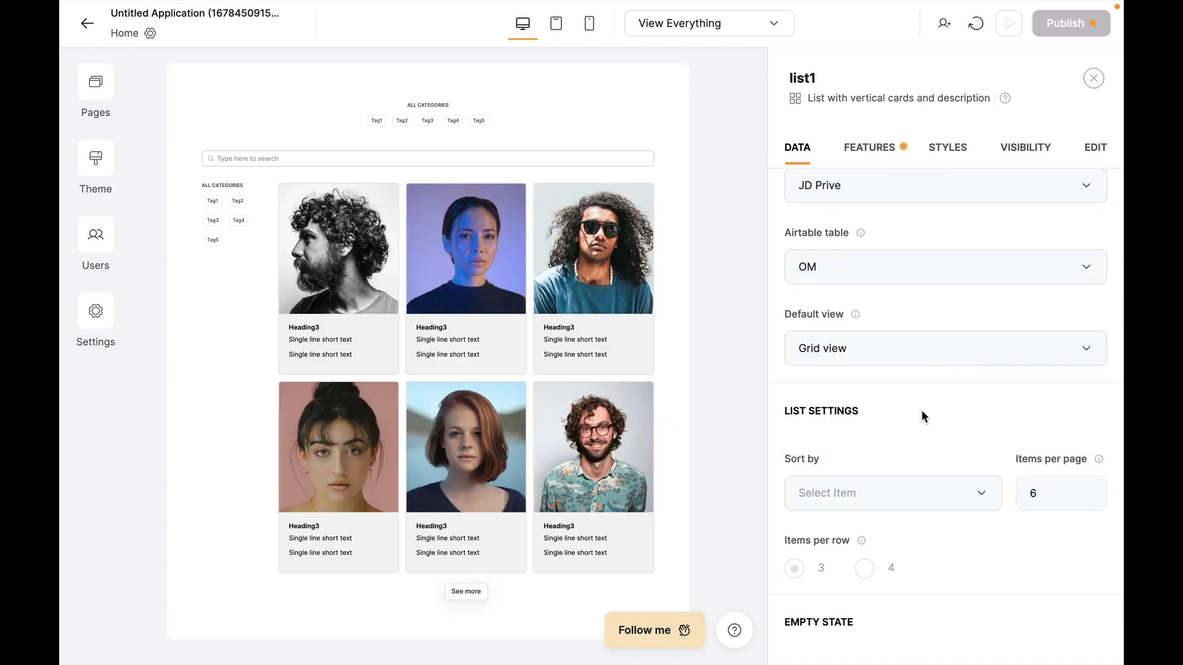
Step: Sort the list items by Study // A - Z
{"action": "scroll", "coordinate": [922, 414], "scroll_direction": "down", "scroll_amount": 3}
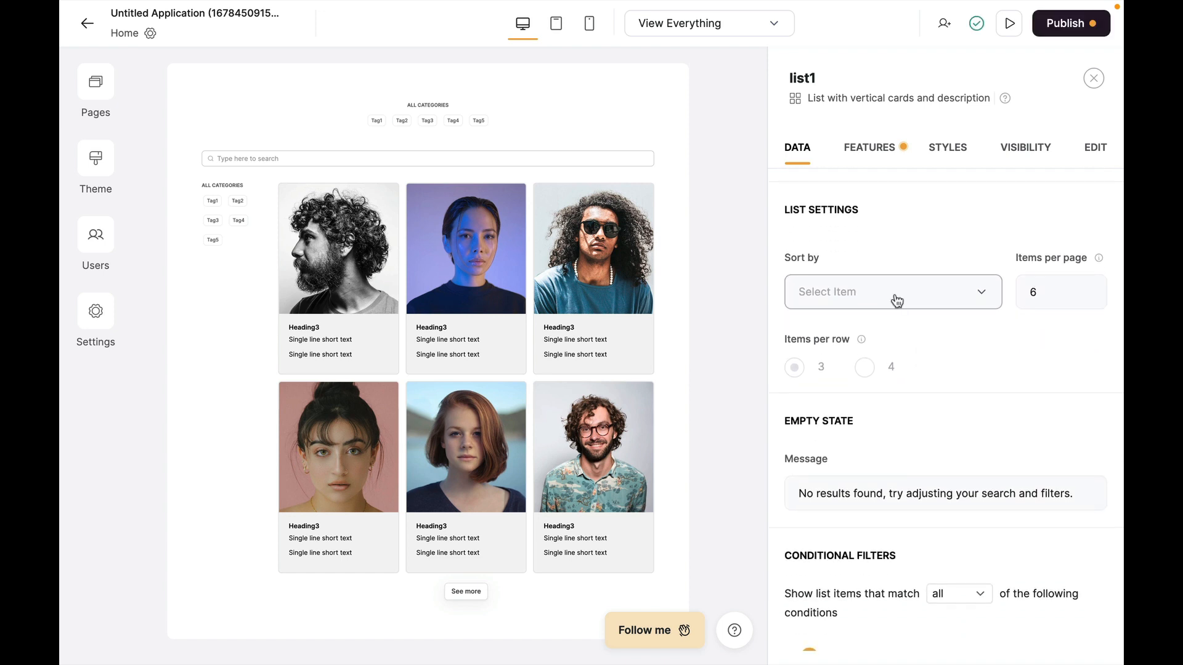
{"action": "left_click", "coordinate": [896, 300]}
{"action": "scroll", "coordinate": [942, 478], "scroll_direction": "down", "scroll_amount": 4}
{"action": "scroll", "coordinate": [942, 478], "scroll_direction": "up", "scroll_amount": 3}
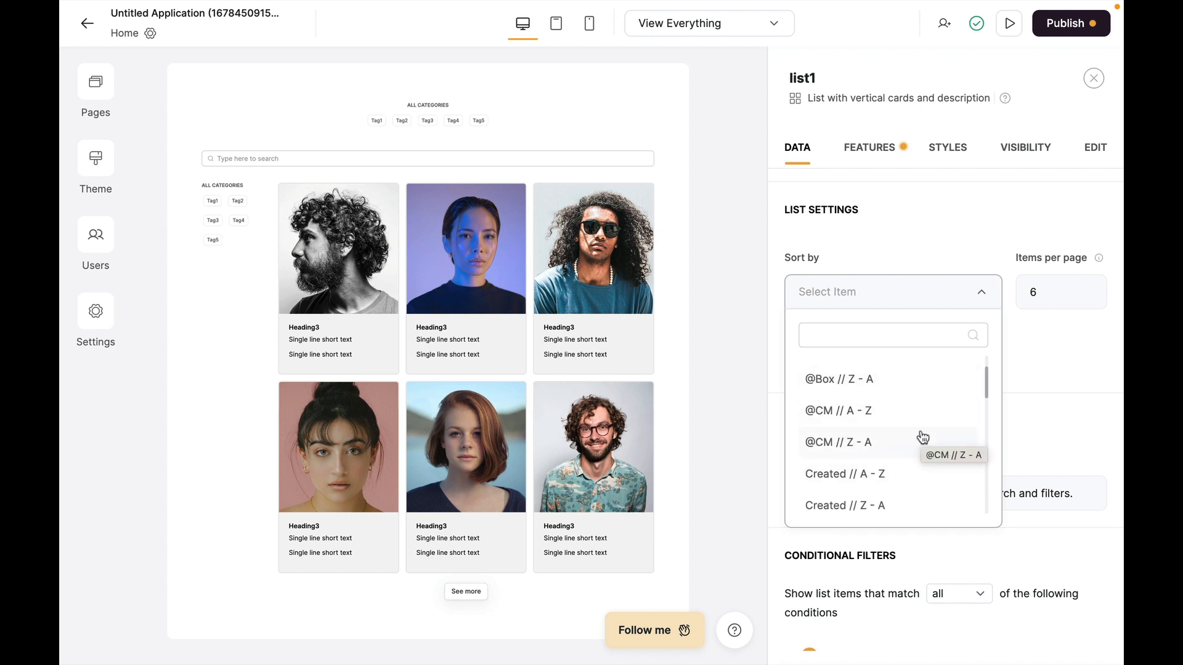
{"action": "scroll", "coordinate": [922, 437], "scroll_direction": "down", "scroll_amount": 5}
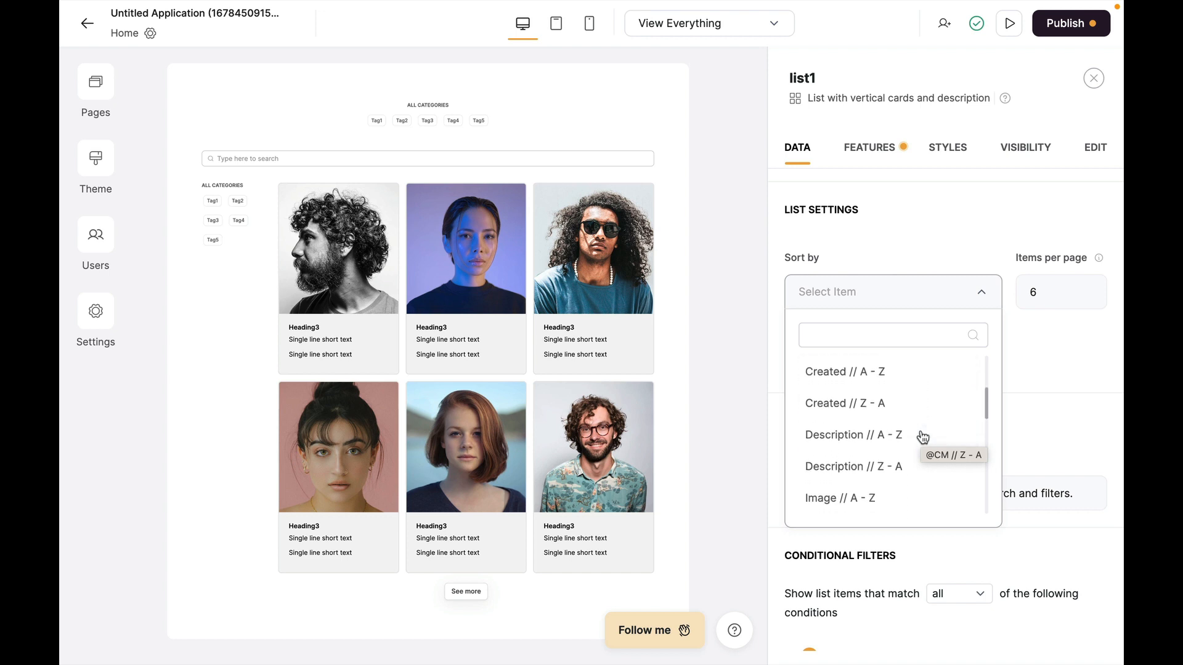
{"action": "scroll", "coordinate": [922, 437], "scroll_direction": "down", "scroll_amount": 6}
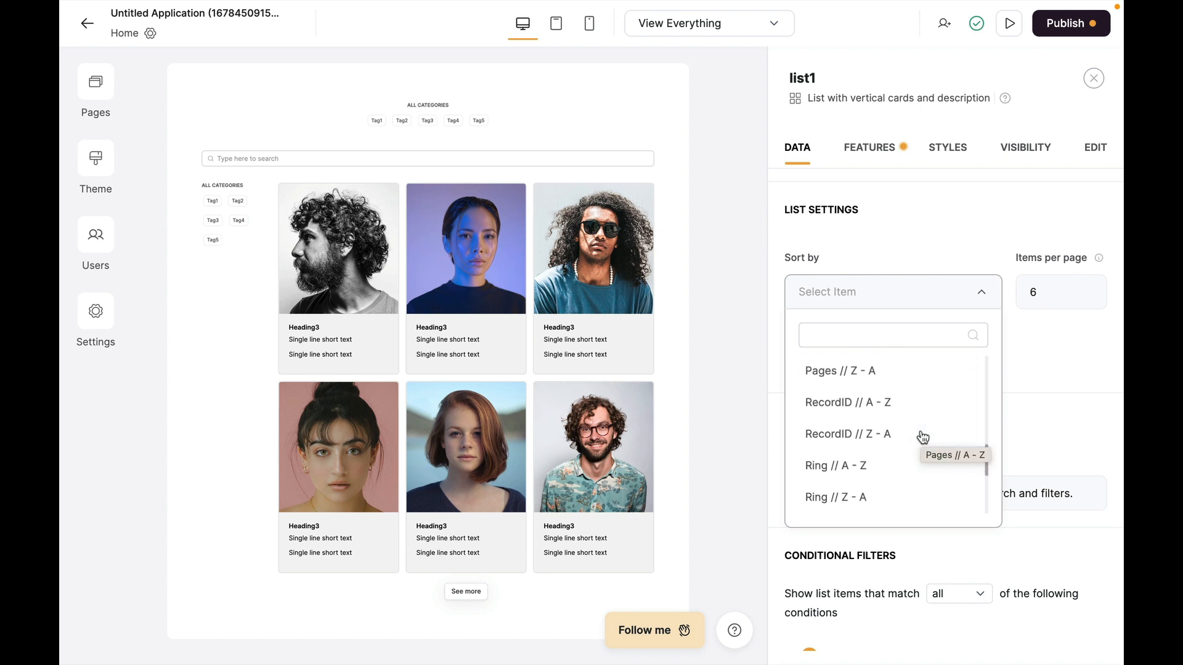
{"action": "scroll", "coordinate": [922, 438], "scroll_direction": "down", "scroll_amount": 2}
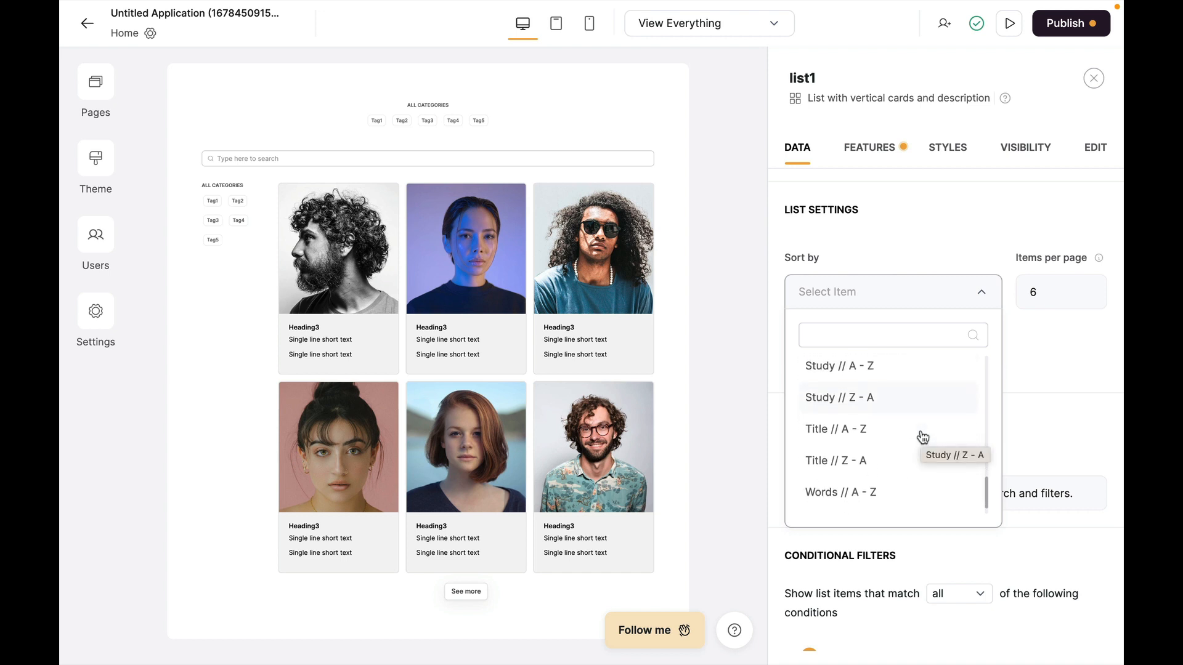
{"action": "scroll", "coordinate": [922, 437], "scroll_direction": "up", "scroll_amount": 1}
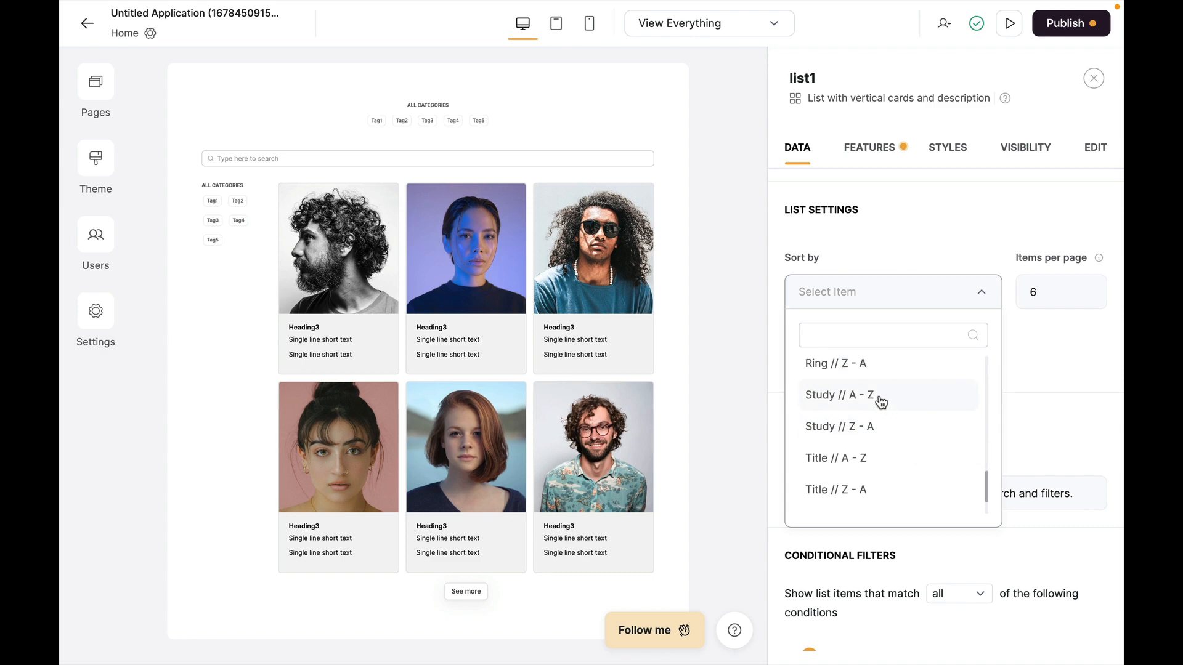
{"action": "left_click", "coordinate": [881, 402]}
{"action": "scroll", "coordinate": [949, 412], "scroll_direction": "down", "scroll_amount": 2}
{"action": "scroll", "coordinate": [950, 413], "scroll_direction": "up", "scroll_amount": 8}
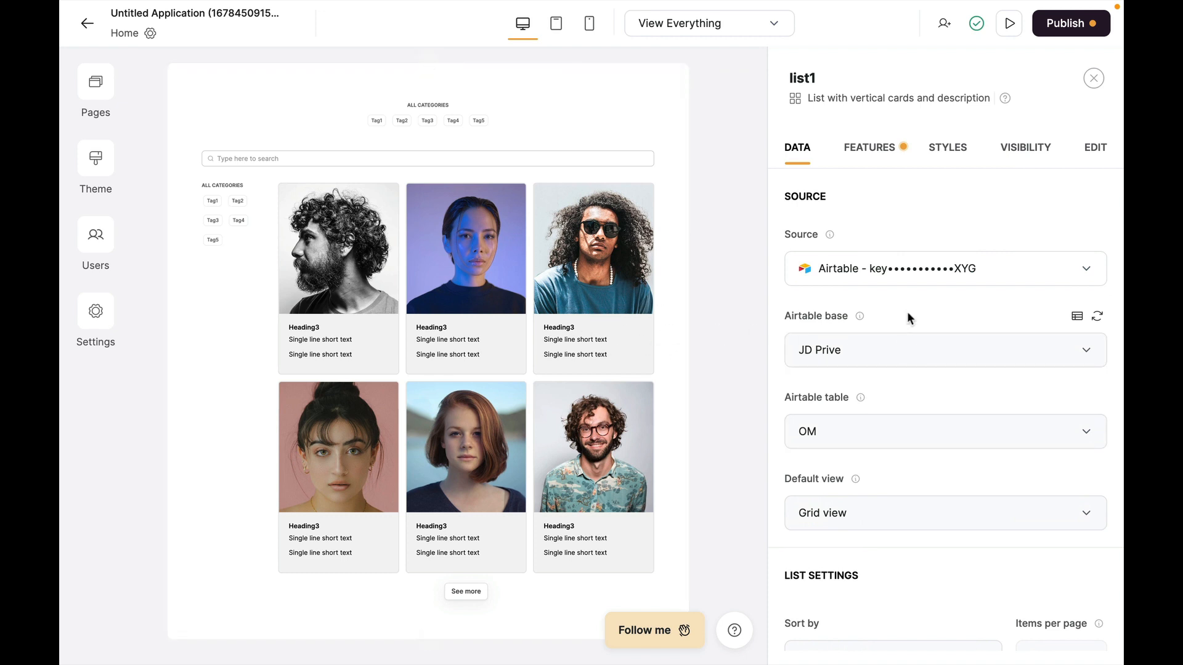
Step: Delete the second ALL CATEGORIES inline filter from the list block
{"action": "left_click", "coordinate": [871, 151]}
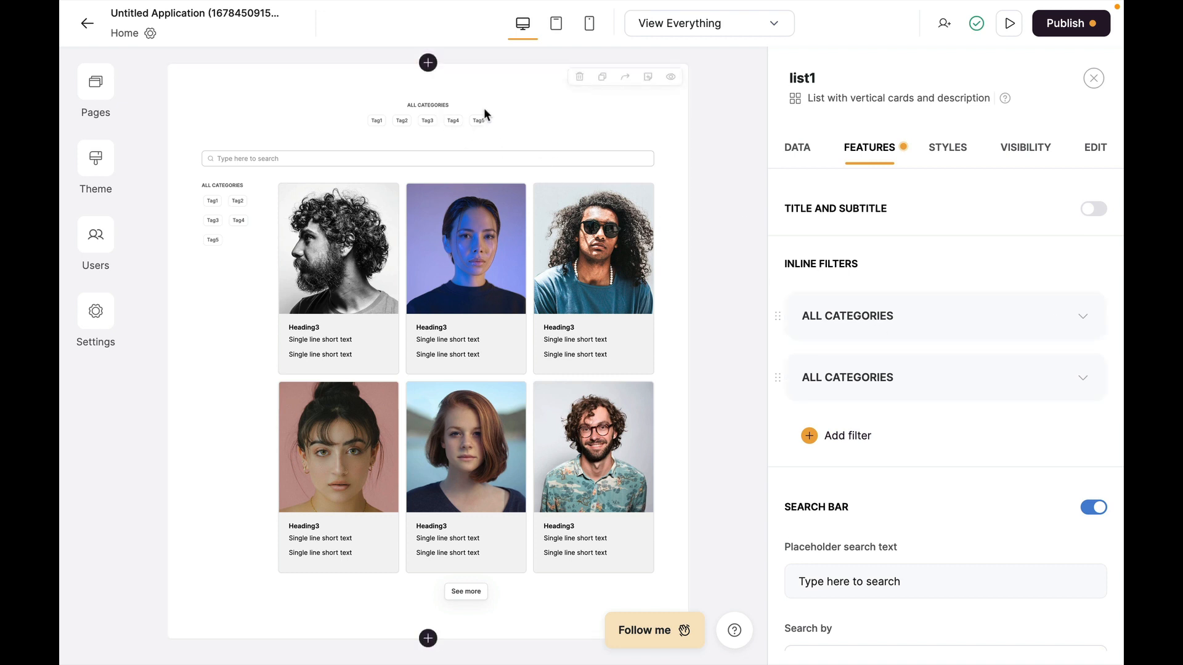
{"action": "left_click", "coordinate": [1058, 378]}
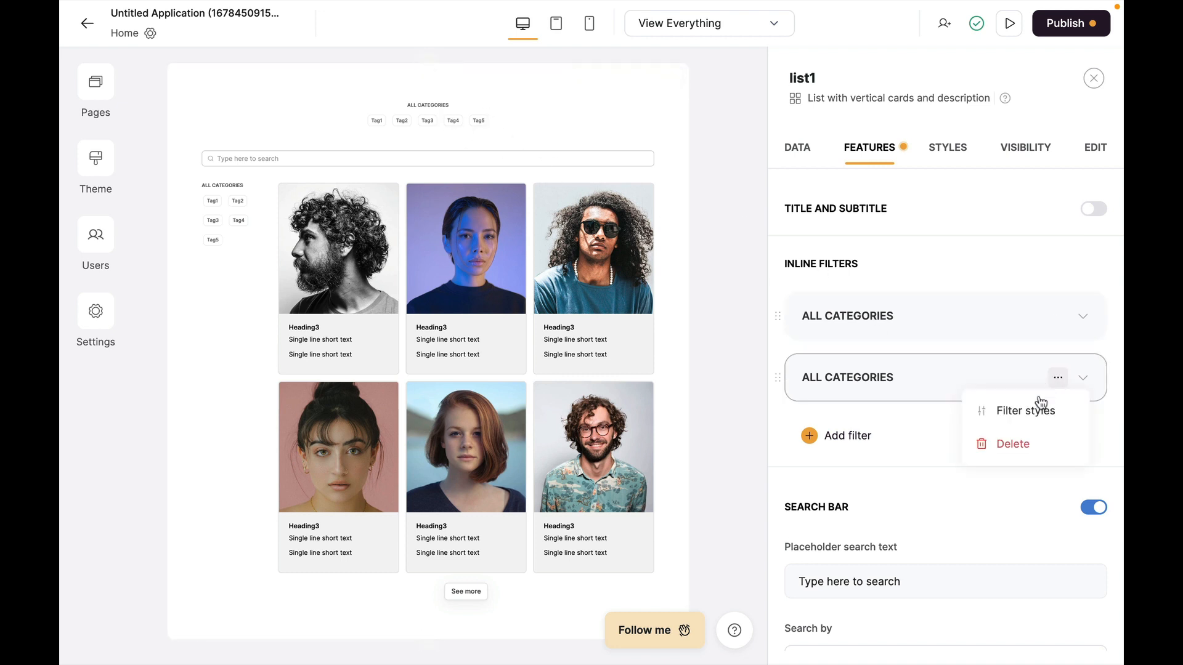
{"action": "left_click", "coordinate": [1032, 444]}
Step: Set the remaining ALL CATEGORIES inline filter to filter by the Ring field
{"action": "left_click", "coordinate": [976, 321]}
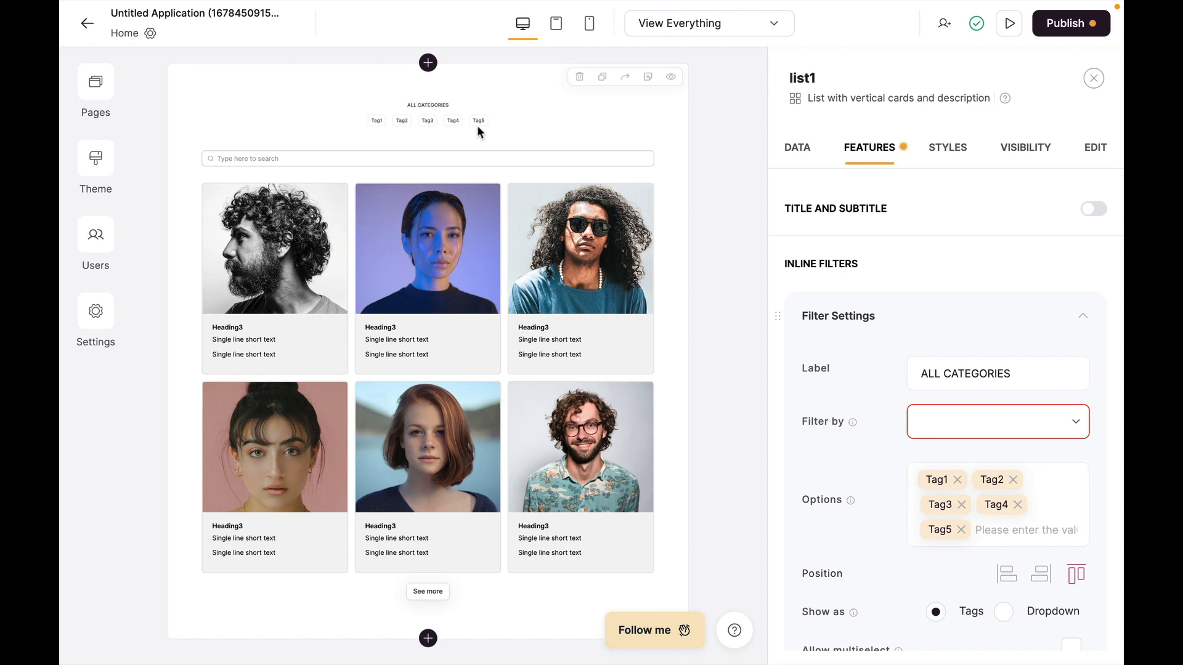
{"action": "left_click", "coordinate": [1025, 430]}
{"action": "scroll", "coordinate": [1021, 574], "scroll_direction": "down", "scroll_amount": 3}
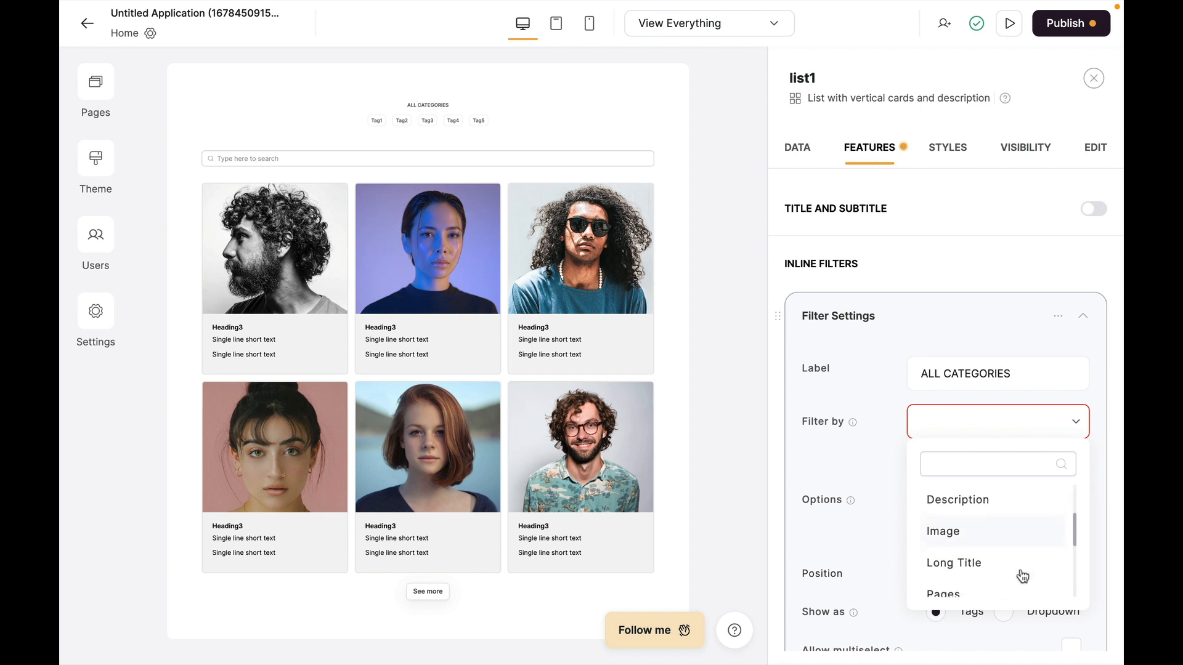
{"action": "scroll", "coordinate": [1022, 576], "scroll_direction": "down", "scroll_amount": 5}
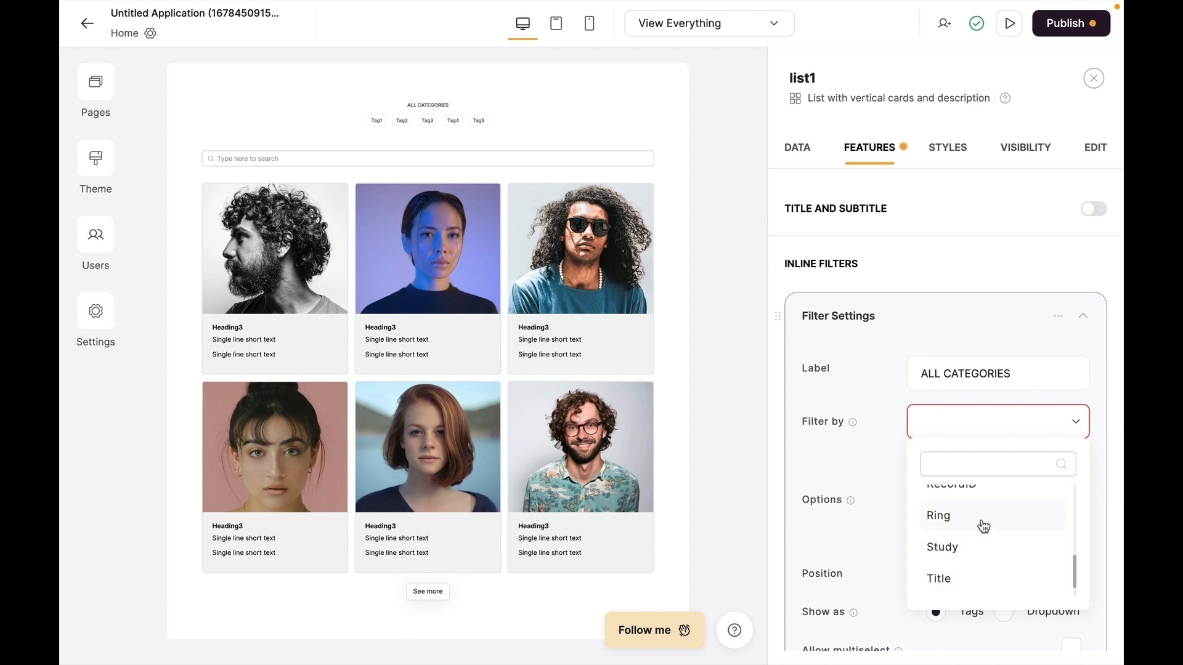
{"action": "left_click", "coordinate": [983, 526]}
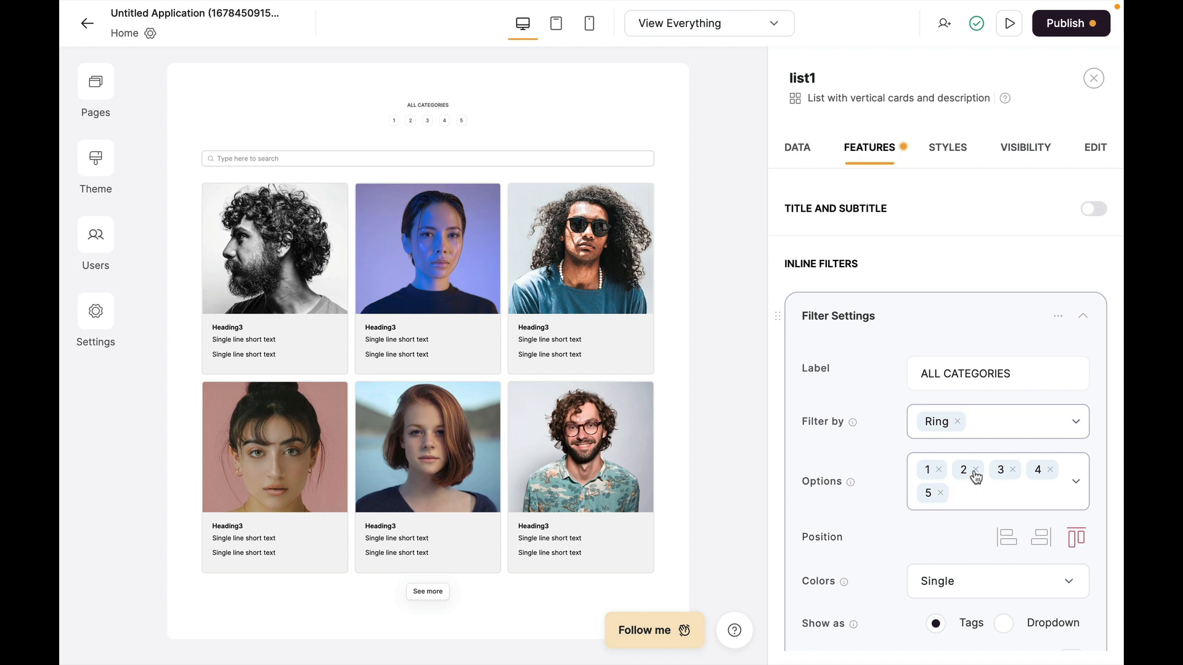
Step: Remove options 2, 3, 4 and 5 from the Ring filter, keeping only option 1
{"action": "left_click", "coordinate": [975, 471]}
{"action": "left_click", "coordinate": [975, 471]}
{"action": "left_click", "coordinate": [975, 472]}
{"action": "left_click", "coordinate": [975, 471]}
{"action": "left_click", "coordinate": [883, 510]}
Step: Change the Ring filter's tag colors from single to the multicolor palette and turn off the list's search bar
{"action": "scroll", "coordinate": [883, 507], "scroll_direction": "down", "scroll_amount": 2}
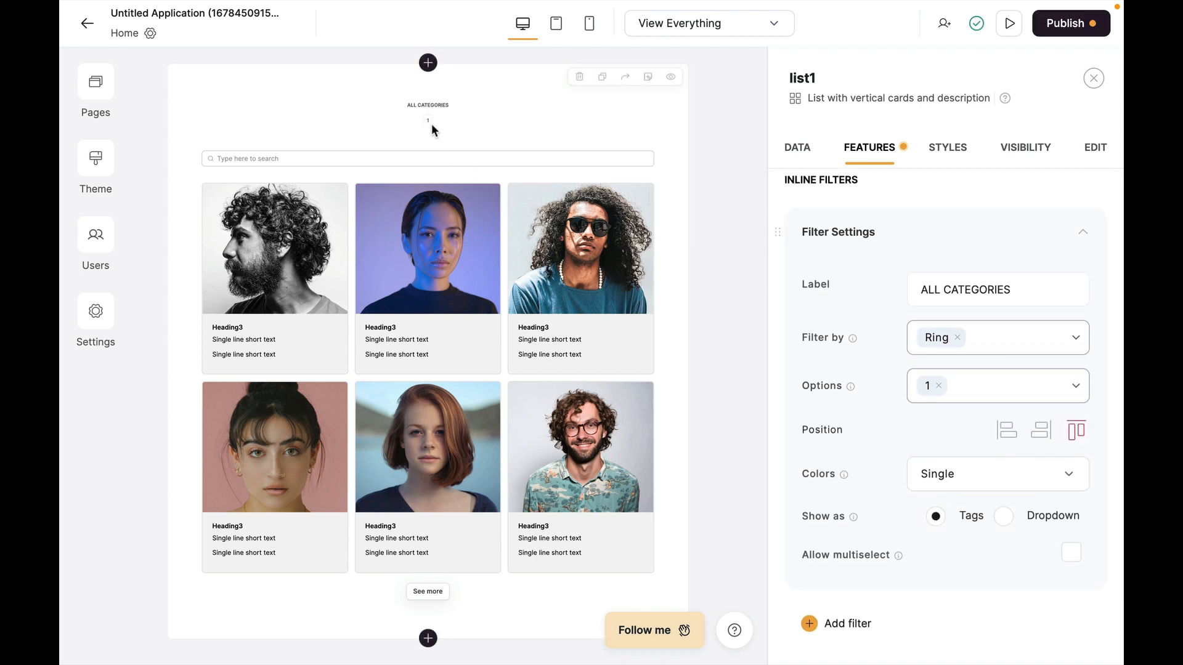
{"action": "left_click", "coordinate": [954, 473]}
{"action": "left_click", "coordinate": [956, 431]}
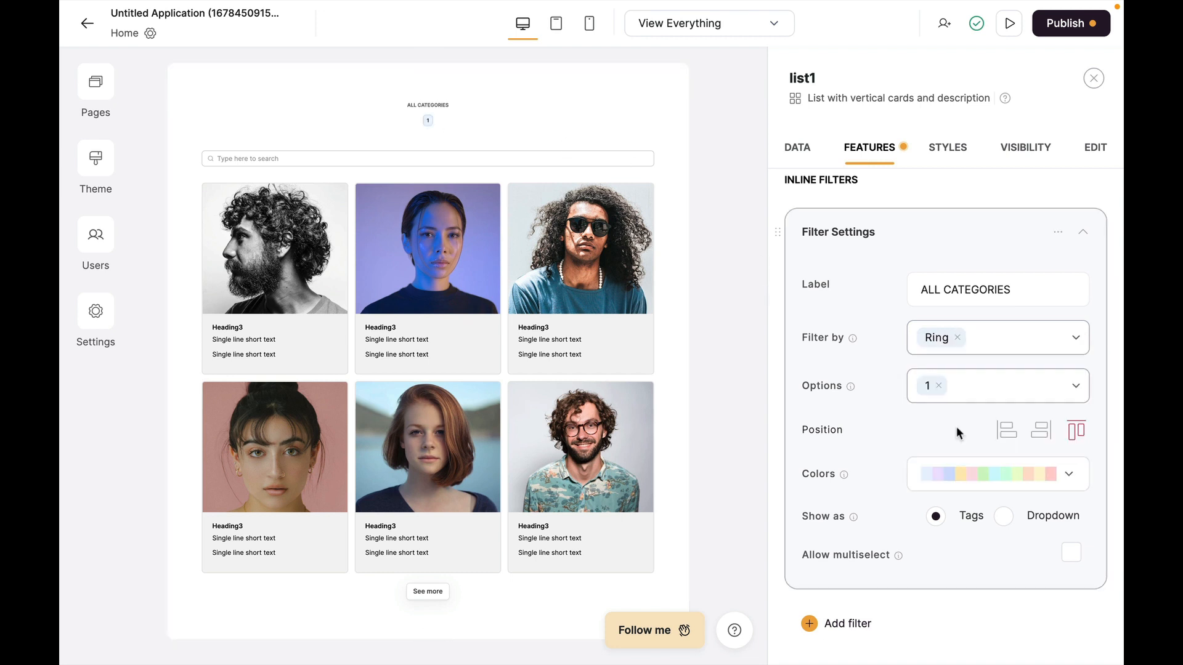
{"action": "scroll", "coordinate": [874, 457], "scroll_direction": "down", "scroll_amount": 7}
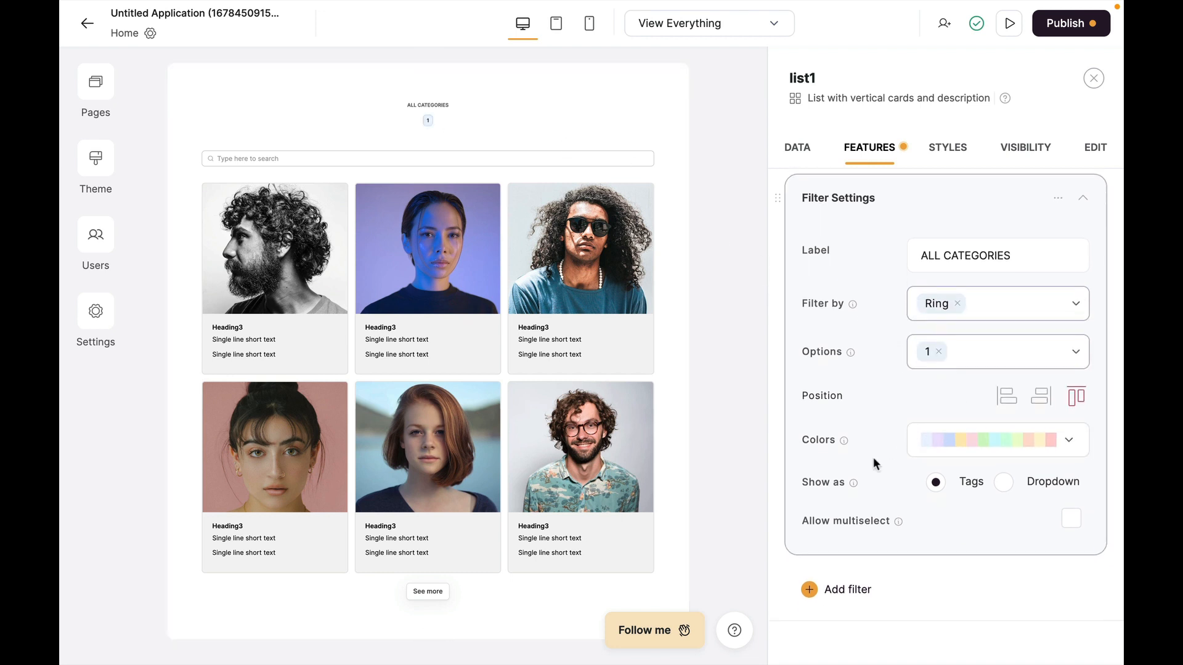
{"action": "left_click", "coordinate": [1094, 394]}
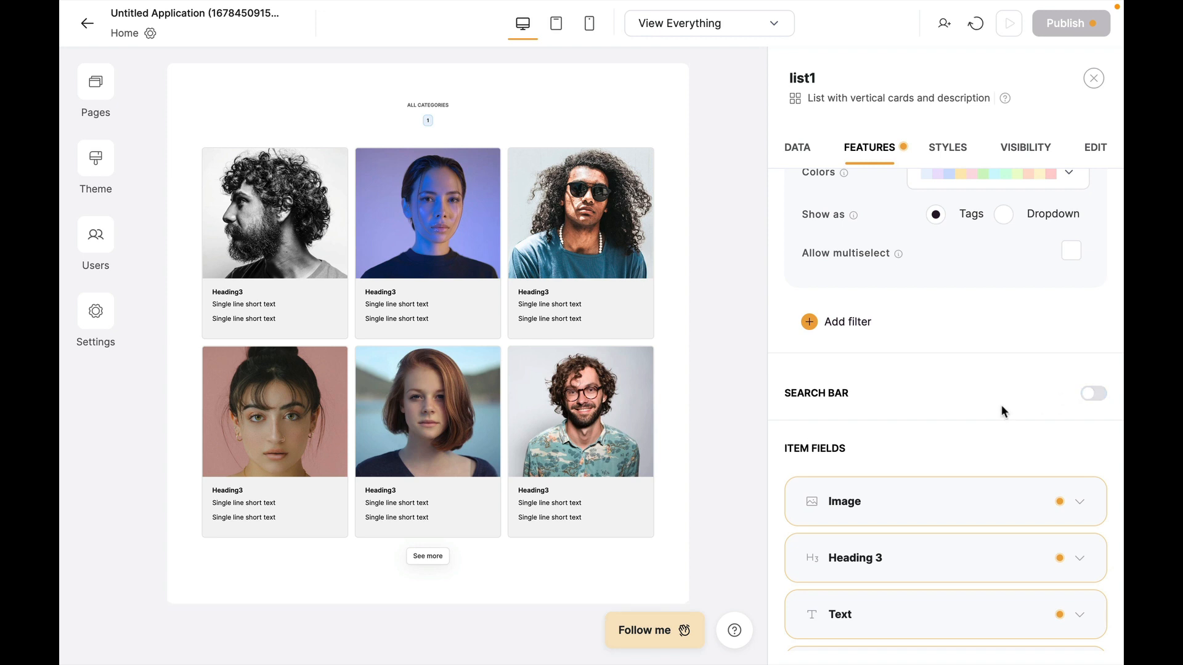
Step: Map the content of the list's Image item field to the Airtable Image field
{"action": "scroll", "coordinate": [985, 419], "scroll_direction": "down", "scroll_amount": 2}
{"action": "scroll", "coordinate": [974, 436], "scroll_direction": "down", "scroll_amount": 1}
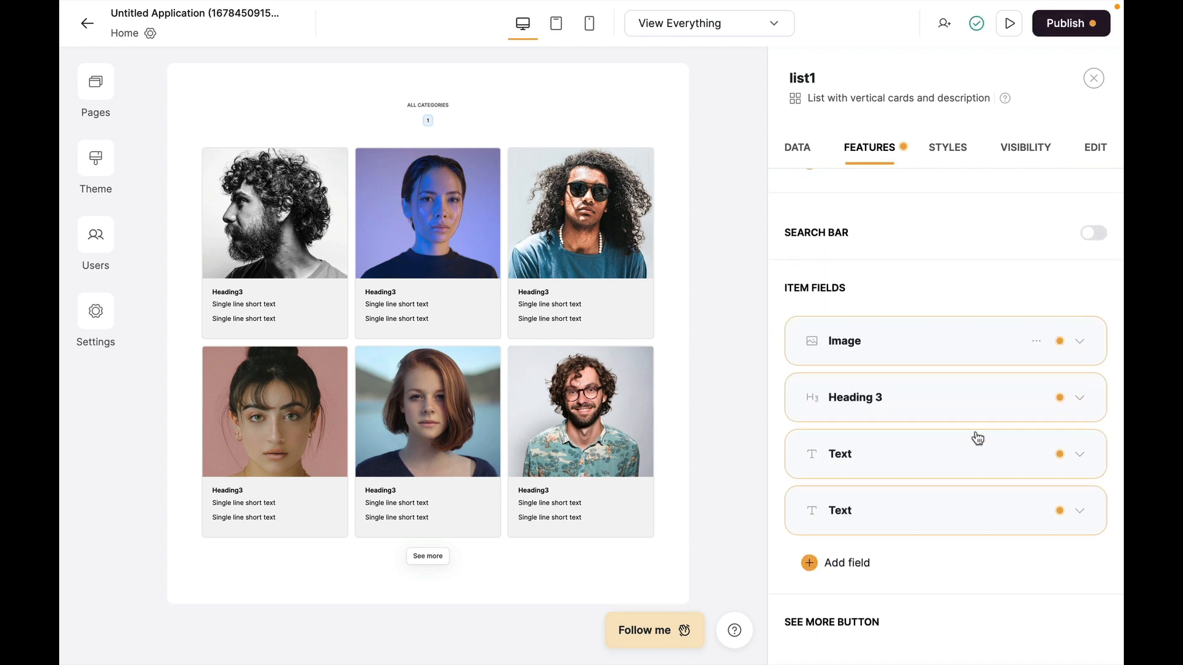
{"action": "left_click", "coordinate": [950, 362]}
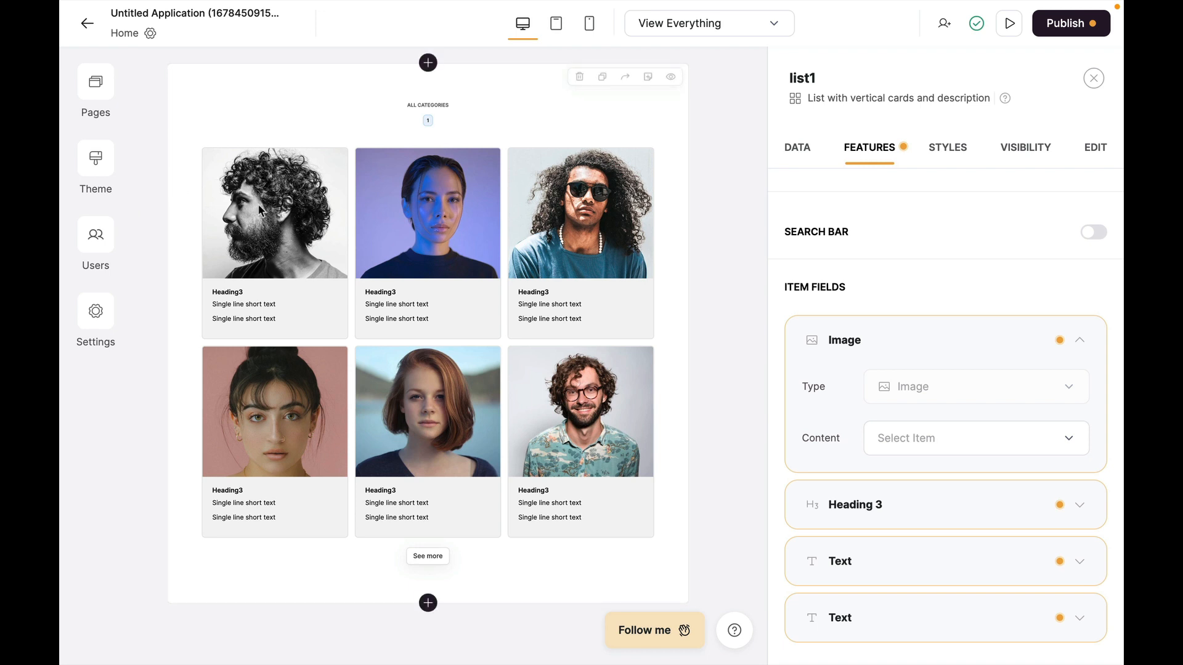
{"action": "left_click", "coordinate": [922, 441]}
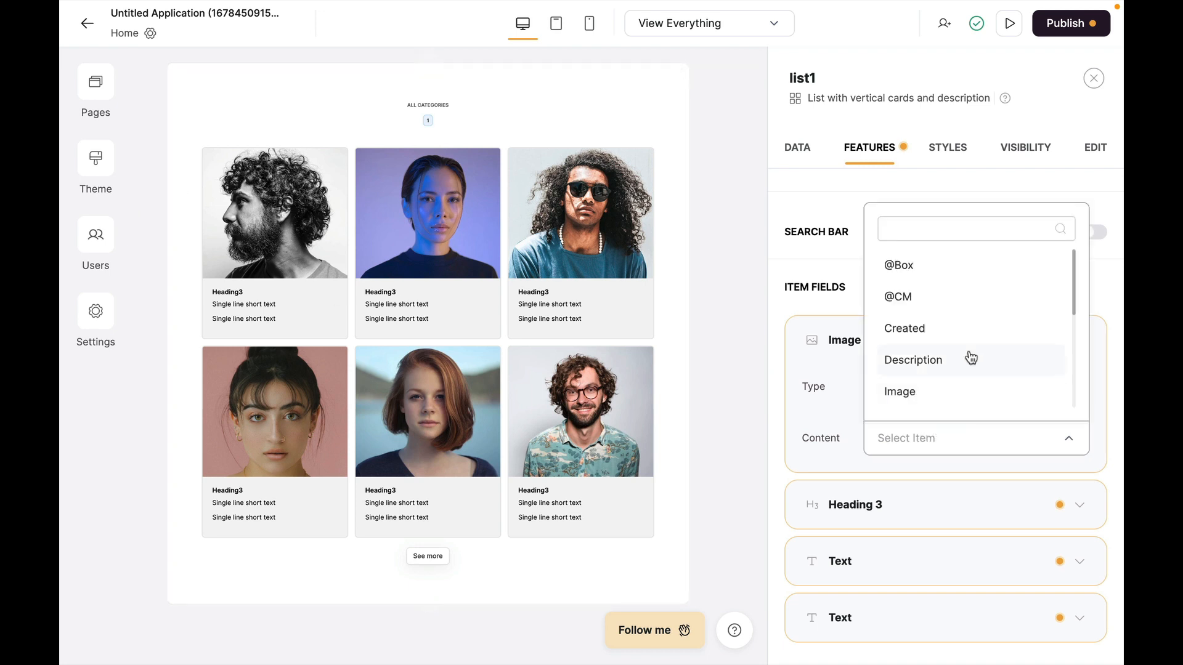
{"action": "scroll", "coordinate": [970, 359], "scroll_direction": "down", "scroll_amount": 1}
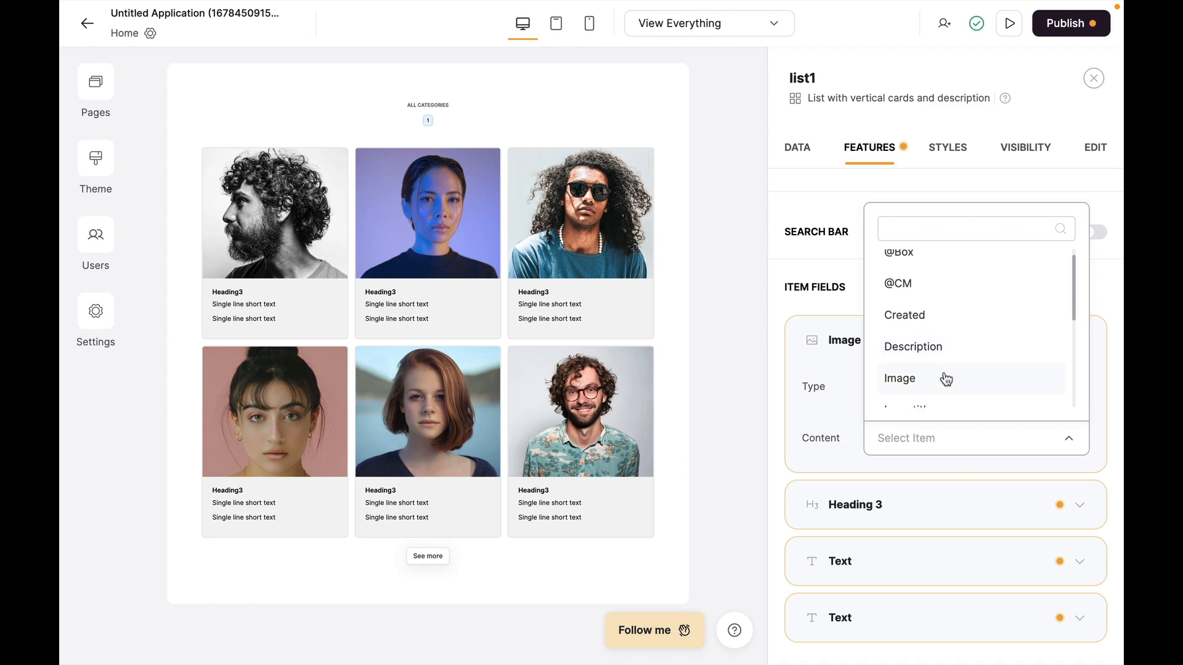
{"action": "left_click", "coordinate": [946, 379]}
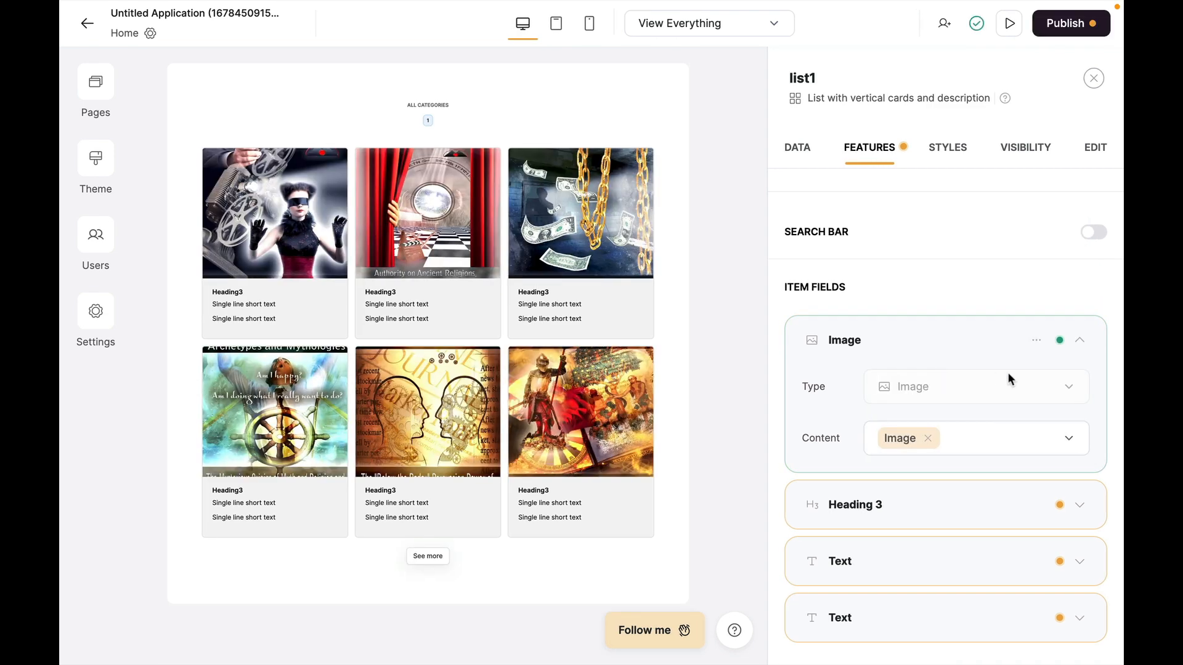
Step: Set the roundness of the list item images to the strongest of the five options in their styles
{"action": "left_click", "coordinate": [1036, 340]}
{"action": "left_click", "coordinate": [1009, 371]}
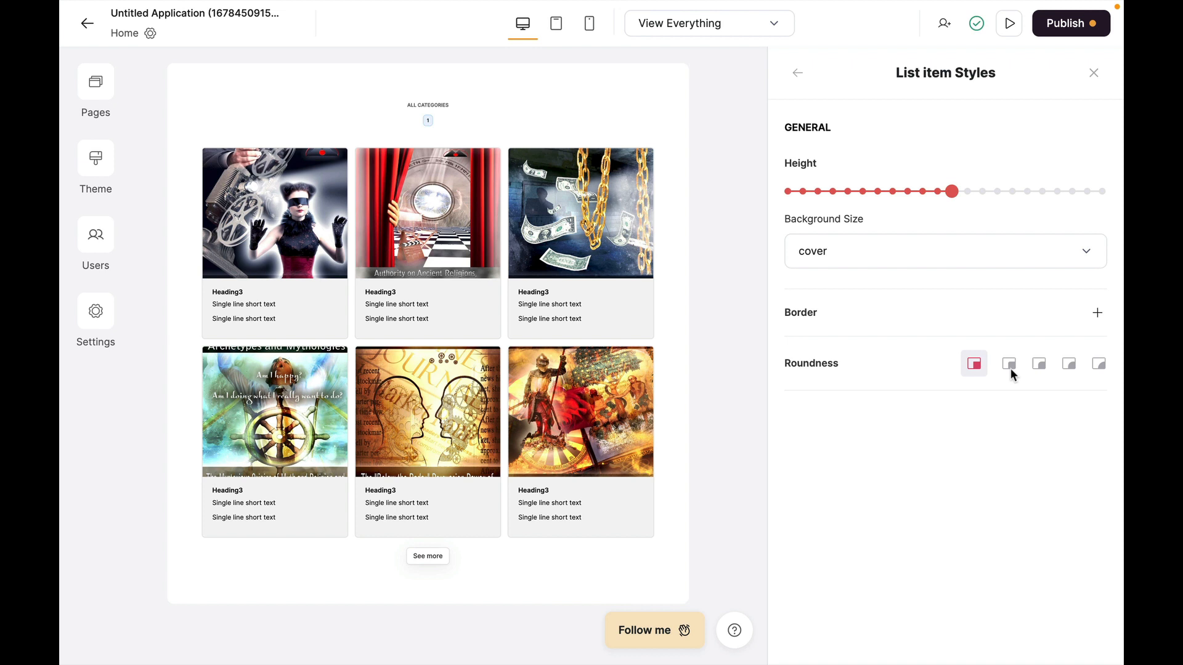
{"action": "left_click", "coordinate": [1067, 367]}
{"action": "left_click", "coordinate": [1096, 366]}
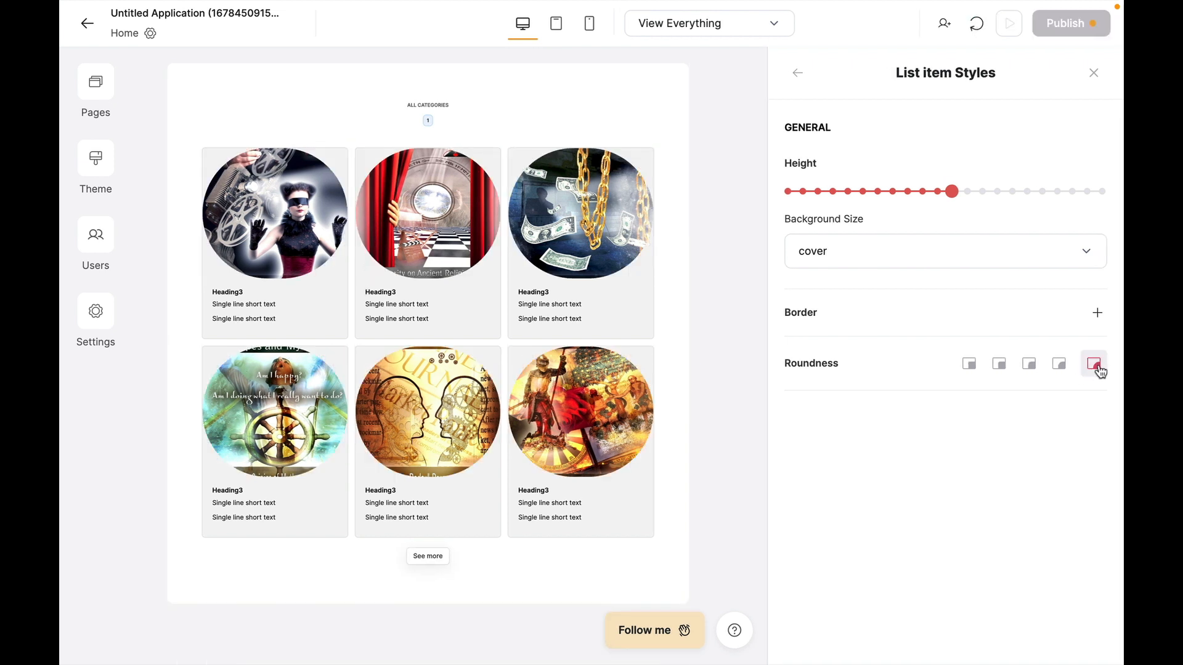
Step: Set the roundness of the list item images to the fourth of the five options
{"action": "left_click", "coordinate": [970, 366]}
{"action": "left_click", "coordinate": [1064, 366]}
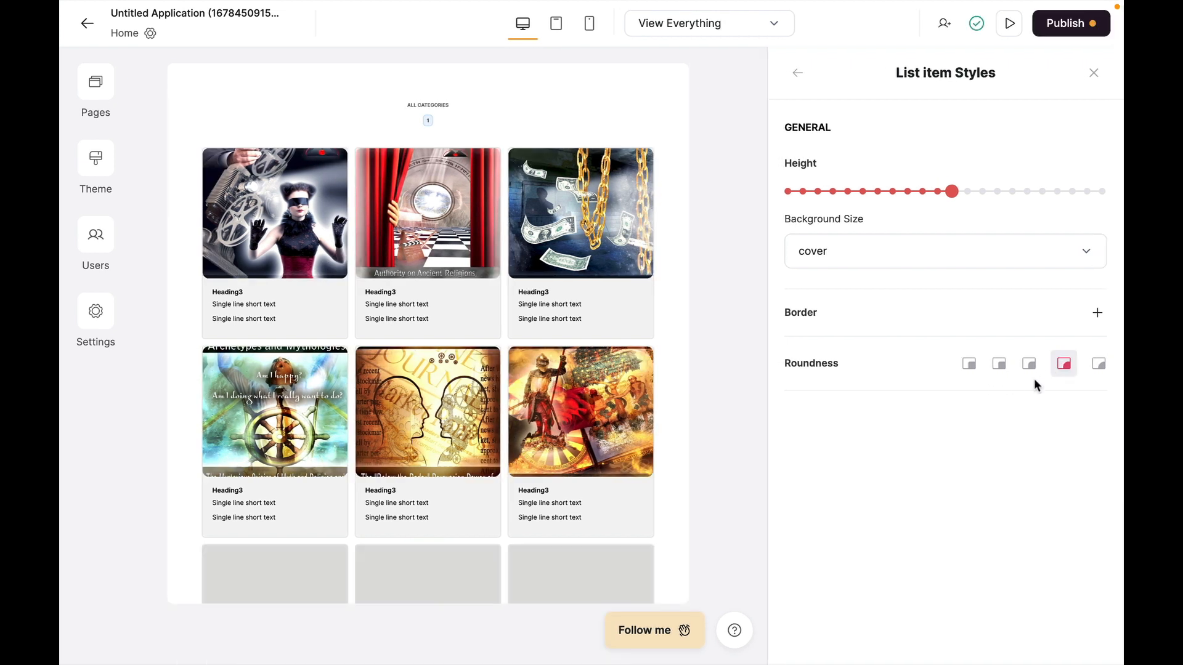
{"action": "left_click", "coordinate": [1089, 367]}
{"action": "left_click", "coordinate": [1058, 366]}
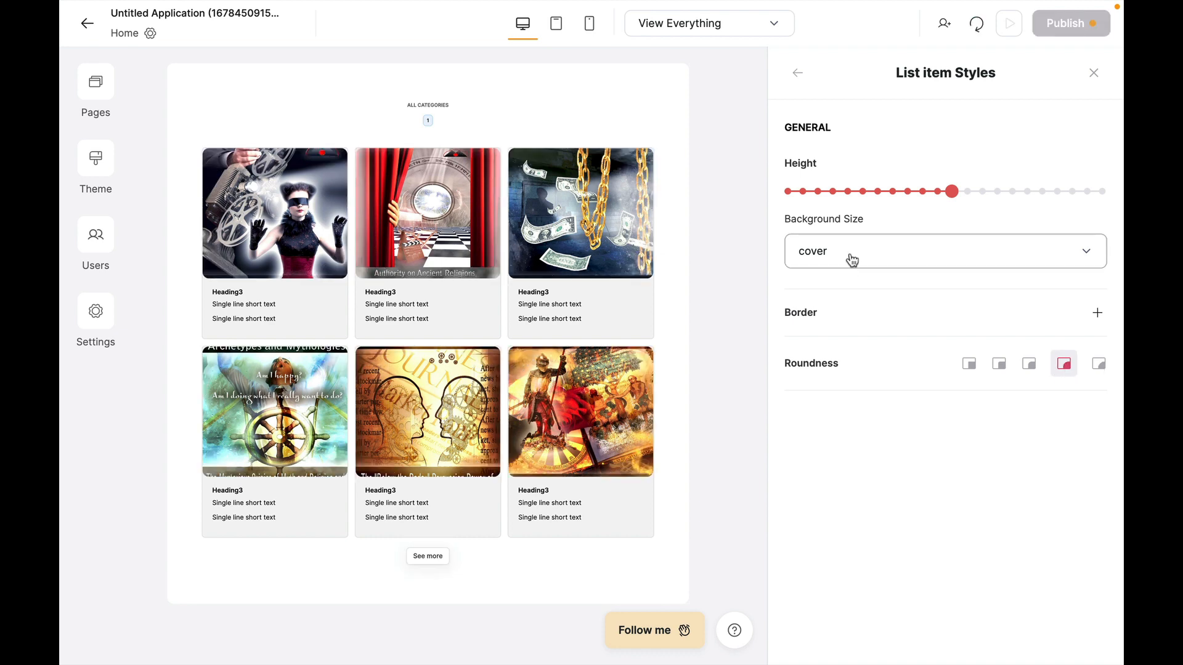
Step: Try the auto and contain background sizes on the list item images and return to cover
{"action": "left_click", "coordinate": [852, 260]}
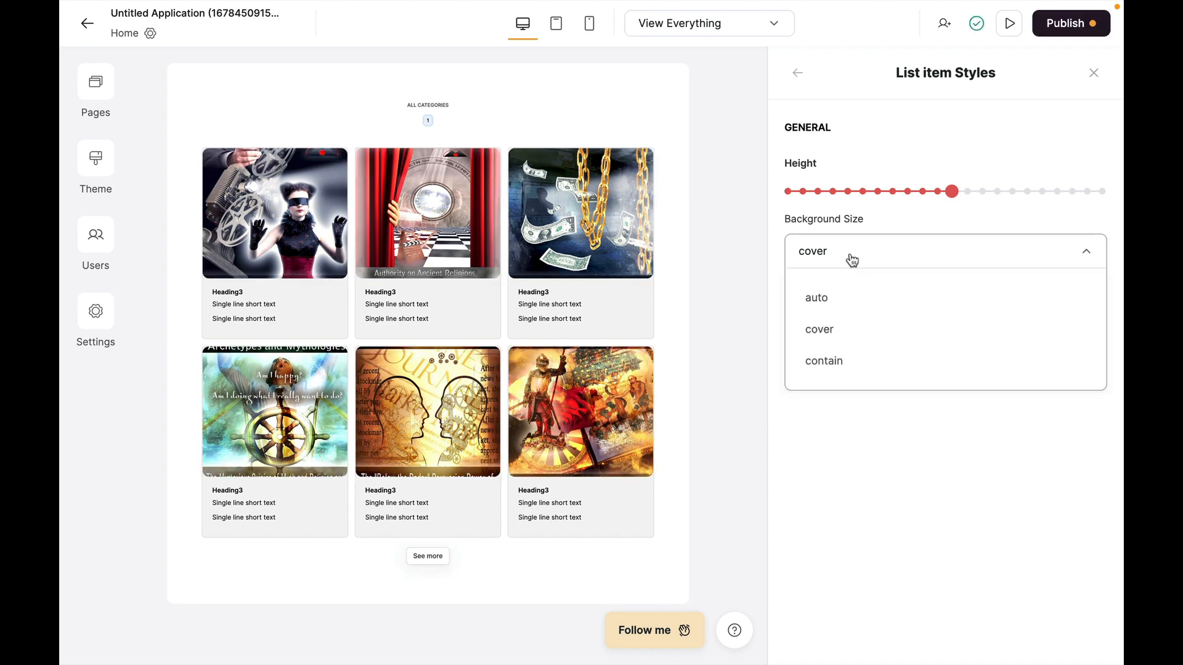
{"action": "left_click", "coordinate": [845, 300]}
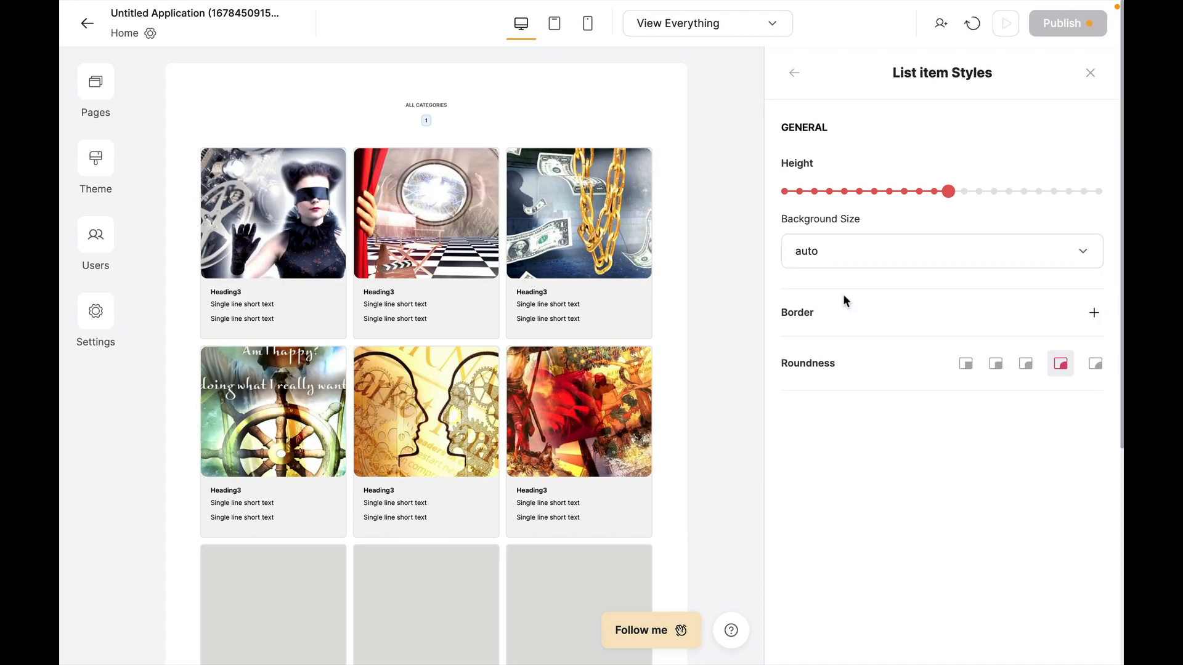
{"action": "left_click", "coordinate": [859, 259]}
{"action": "left_click", "coordinate": [855, 330]}
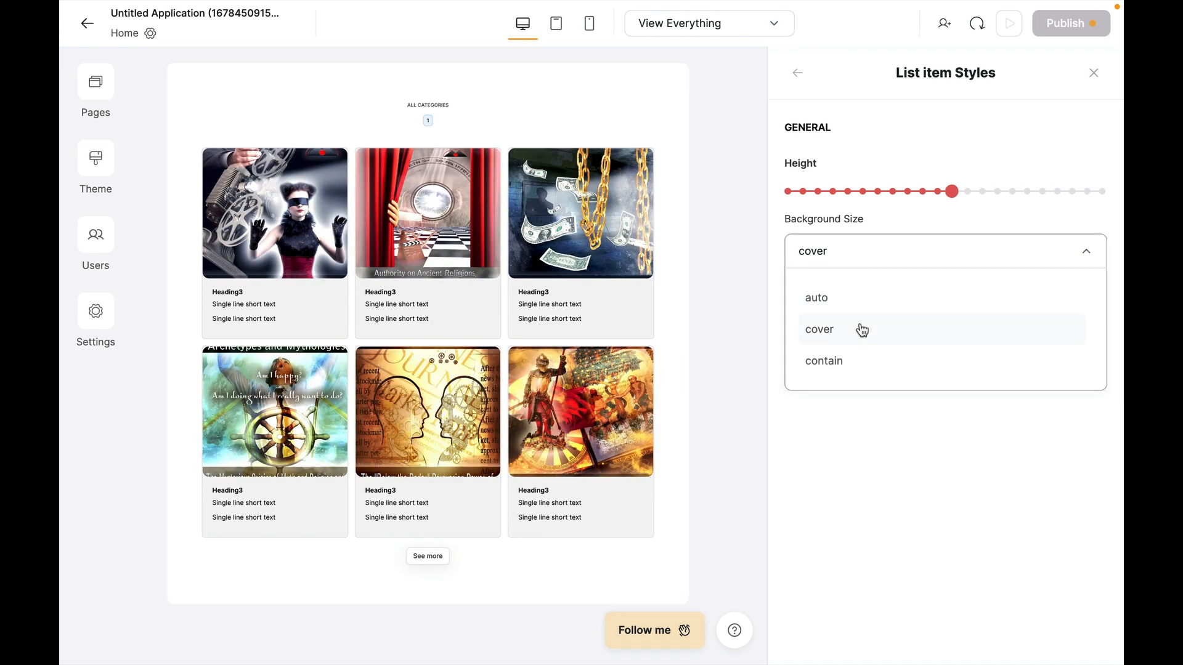
{"action": "left_click", "coordinate": [858, 362]}
{"action": "left_click", "coordinate": [876, 266]}
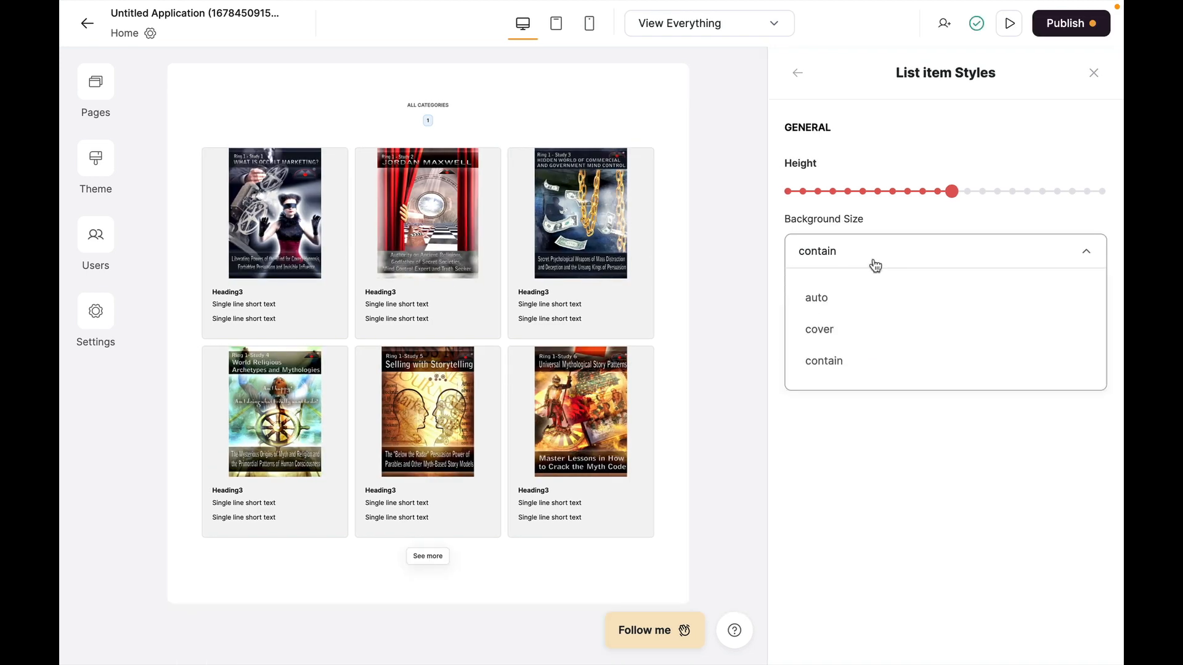
{"action": "left_click", "coordinate": [859, 338]}
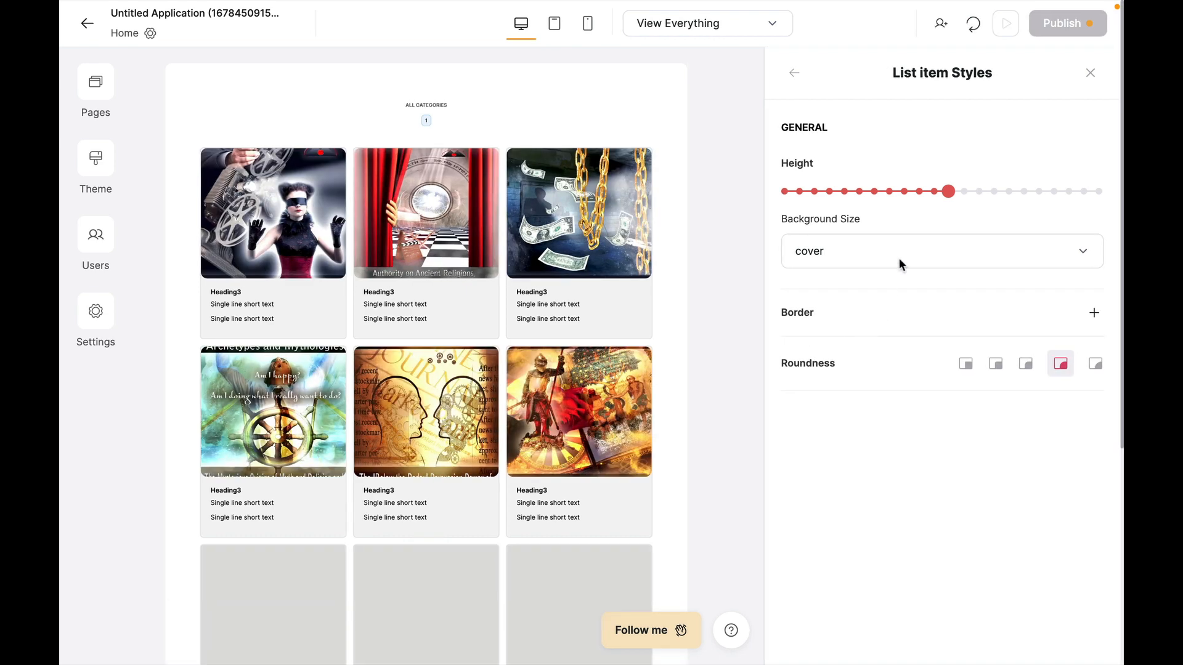
{"action": "mouse_move", "coordinate": [951, 195]}
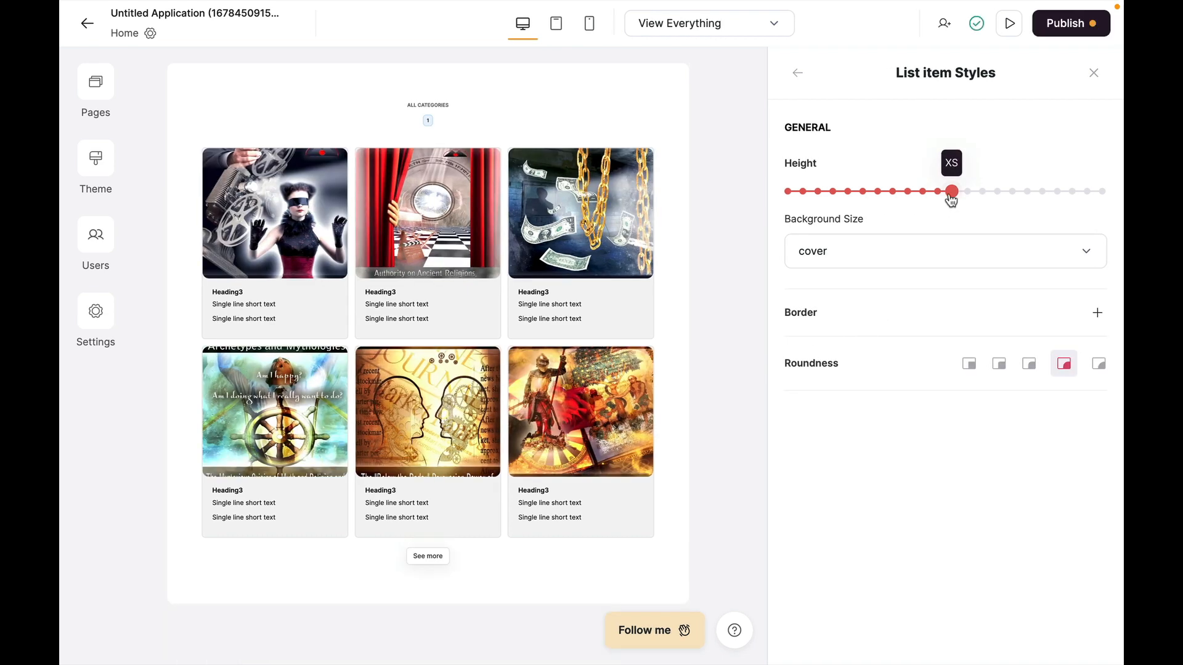
{"action": "mouse_move", "coordinate": [951, 196]}
{"action": "left_mouse_down"}
{"action": "mouse_move", "coordinate": [874, 201]}
{"action": "mouse_move", "coordinate": [948, 202]}
{"action": "left_mouse_up"}
Step: Map the list's Heading 3 item field to the Airtable Title field and the first Text field to Long title
{"action": "left_click", "coordinate": [797, 75]}
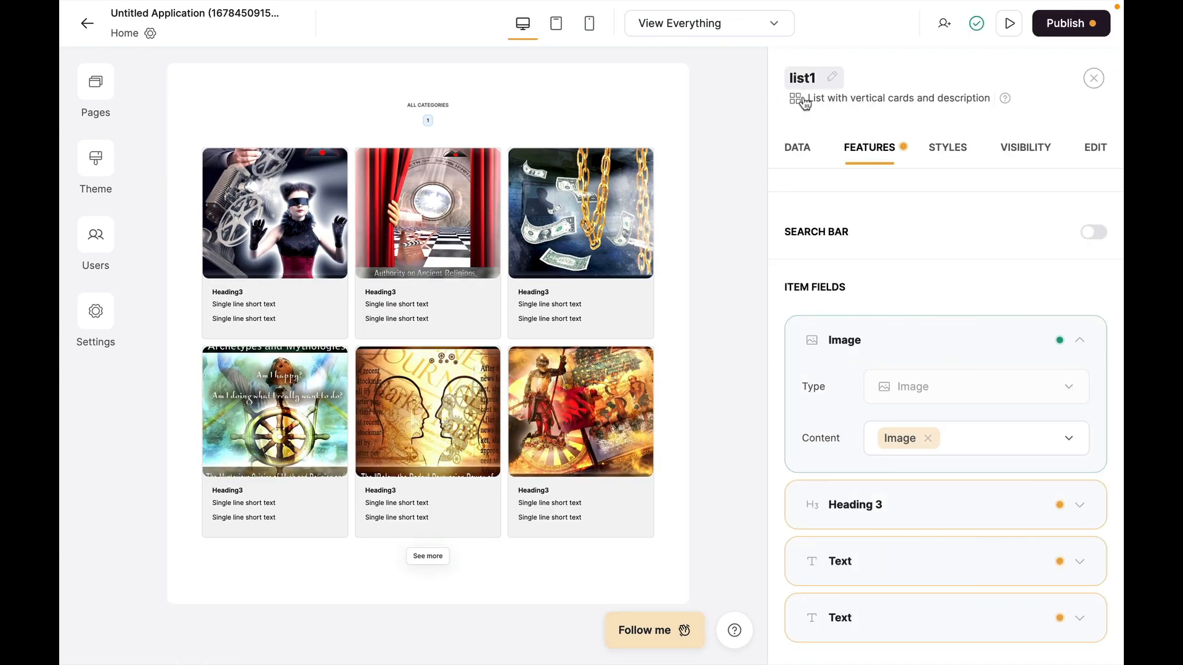
{"action": "scroll", "coordinate": [928, 322], "scroll_direction": "down", "scroll_amount": 2}
{"action": "scroll", "coordinate": [930, 322], "scroll_direction": "down", "scroll_amount": 2}
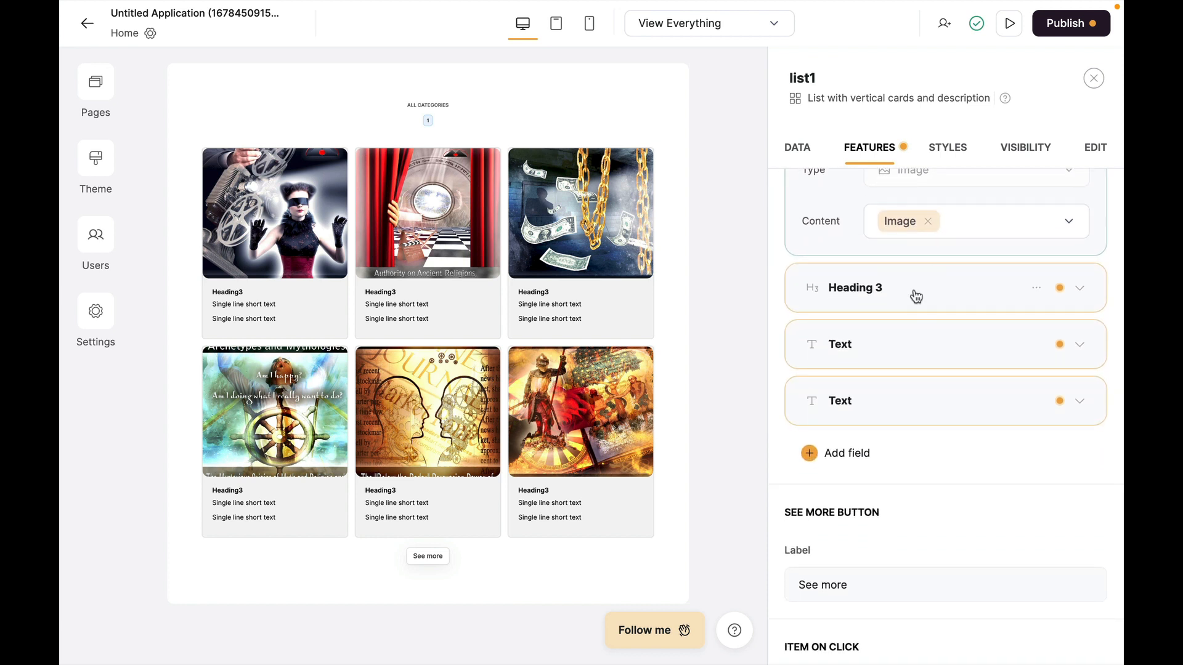
{"action": "left_click", "coordinate": [915, 291]}
{"action": "left_click", "coordinate": [934, 388]}
{"action": "scroll", "coordinate": [961, 481], "scroll_direction": "down", "scroll_amount": 2}
{"action": "scroll", "coordinate": [976, 505], "scroll_direction": "down", "scroll_amount": 2}
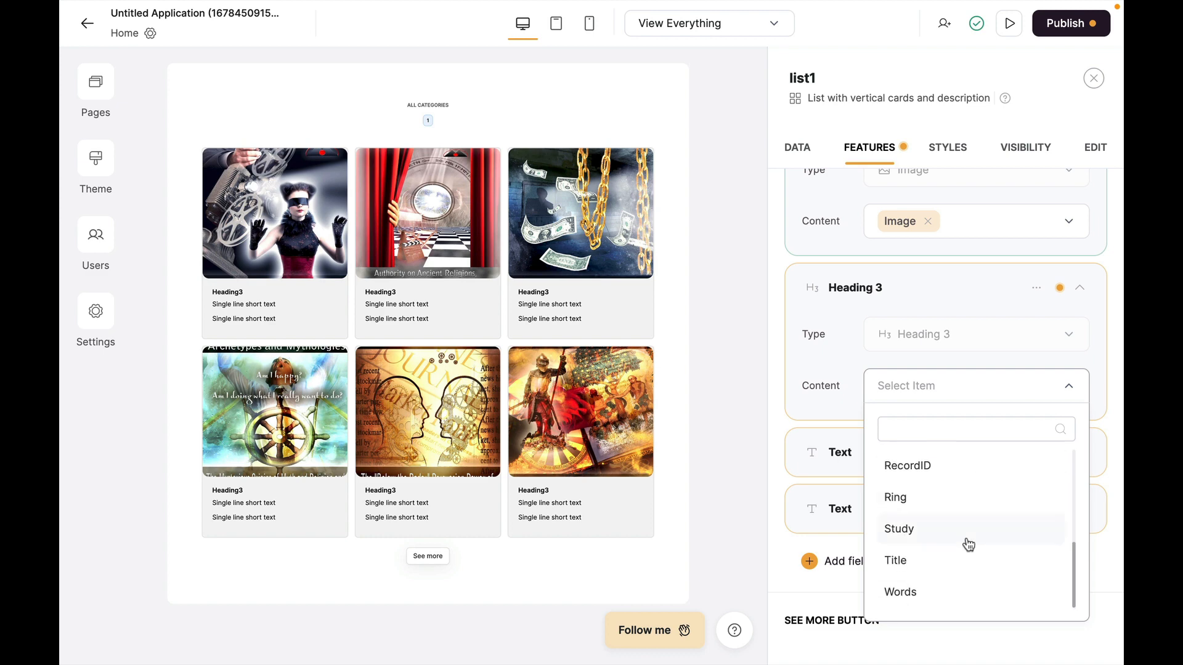
{"action": "left_click", "coordinate": [962, 558]}
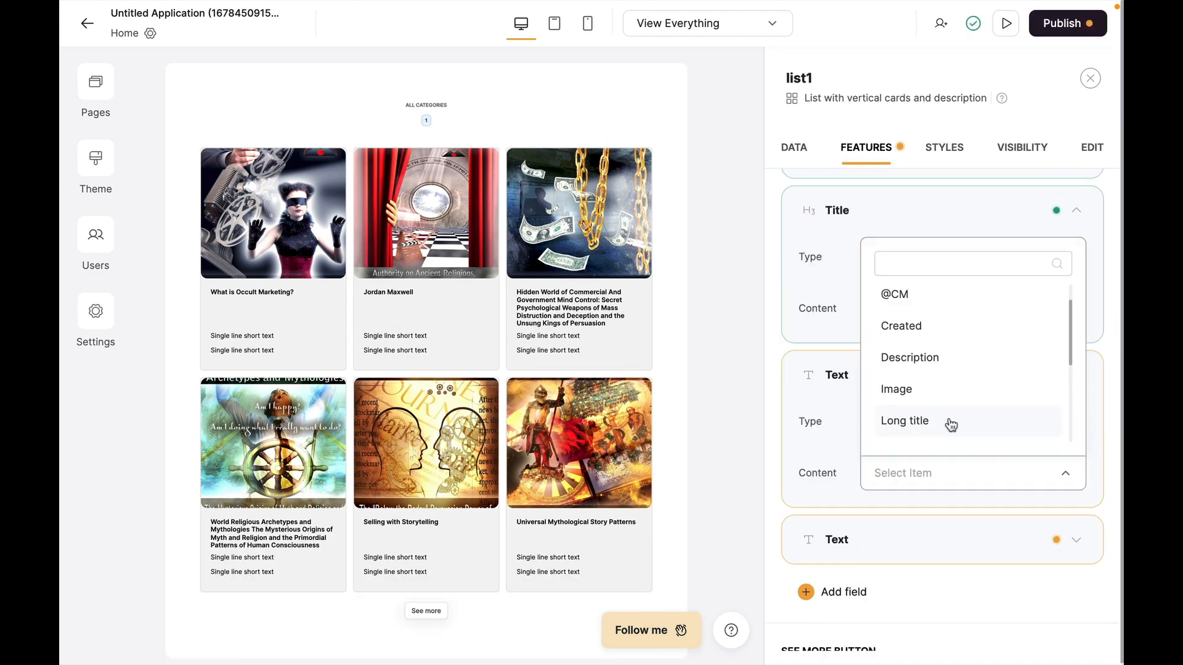
{"action": "left_click", "coordinate": [950, 424]}
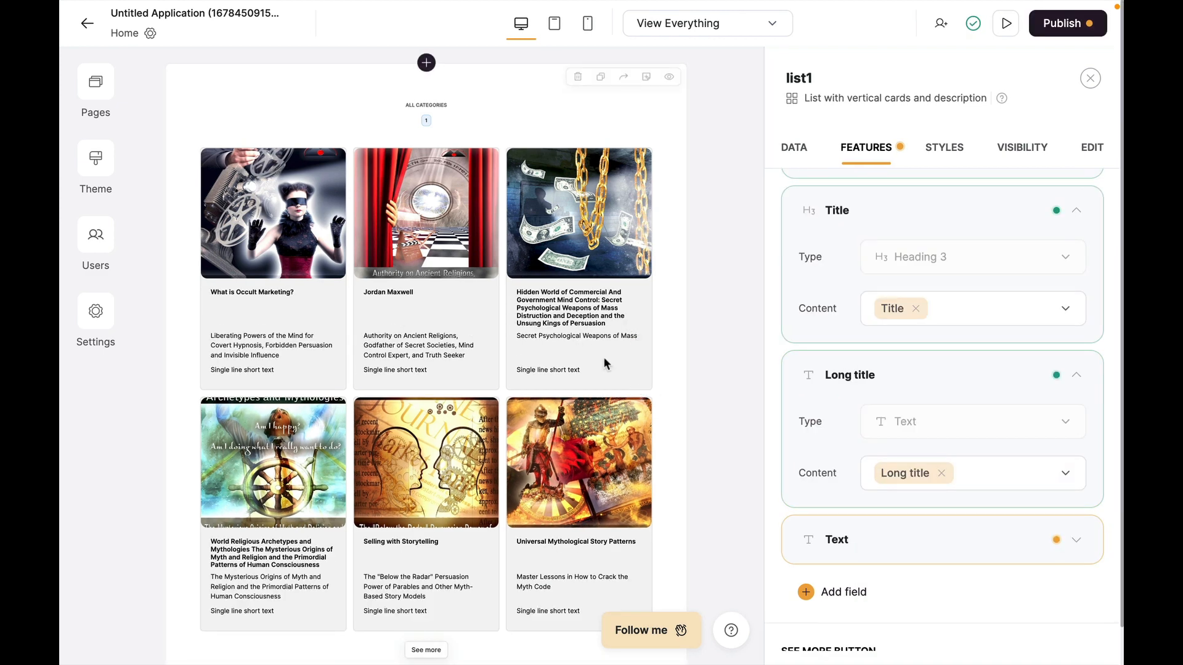
{"action": "scroll", "coordinate": [560, 333], "scroll_direction": "down", "scroll_amount": 1}
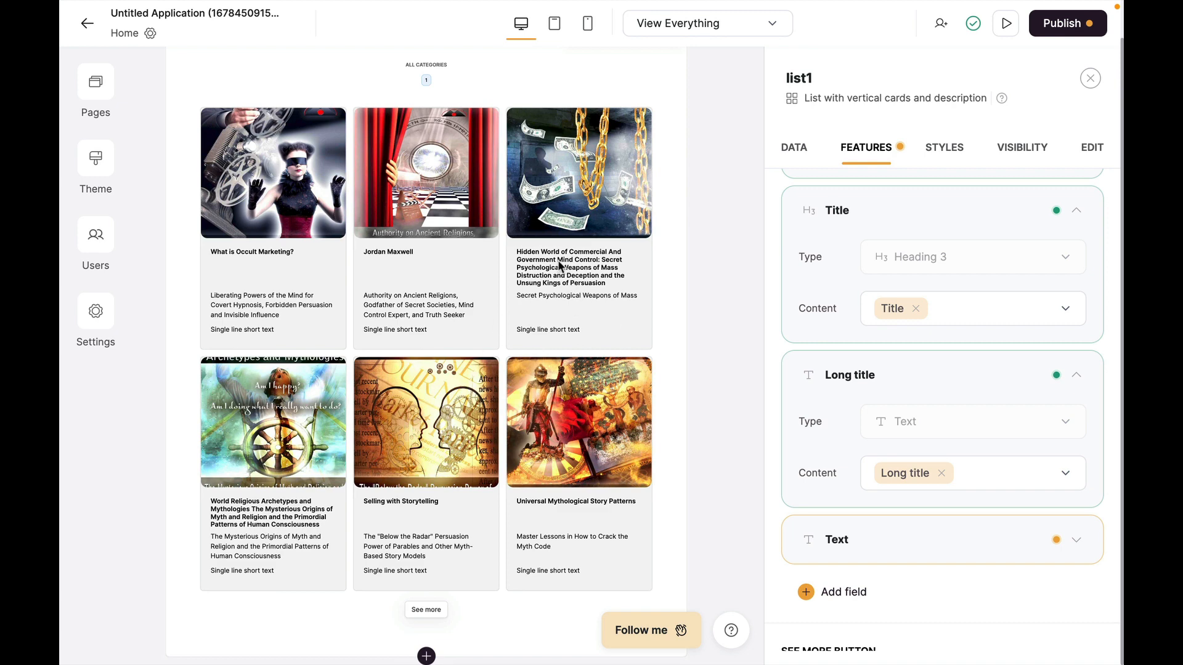
{"action": "scroll", "coordinate": [551, 268], "scroll_direction": "up", "scroll_amount": 1}
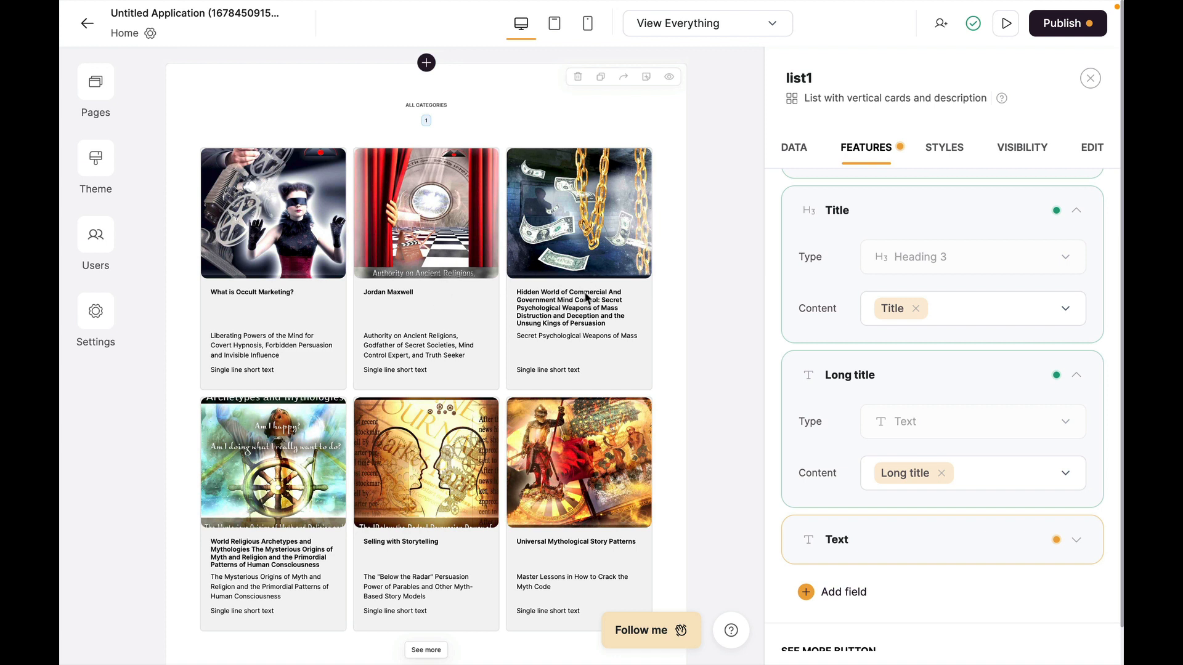
Step: Switch to the Airtable base and shorten the third record's title to "Hidden World of Commercial And Government Mind Control"
{"action": "left_click", "coordinate": [117, 33]}
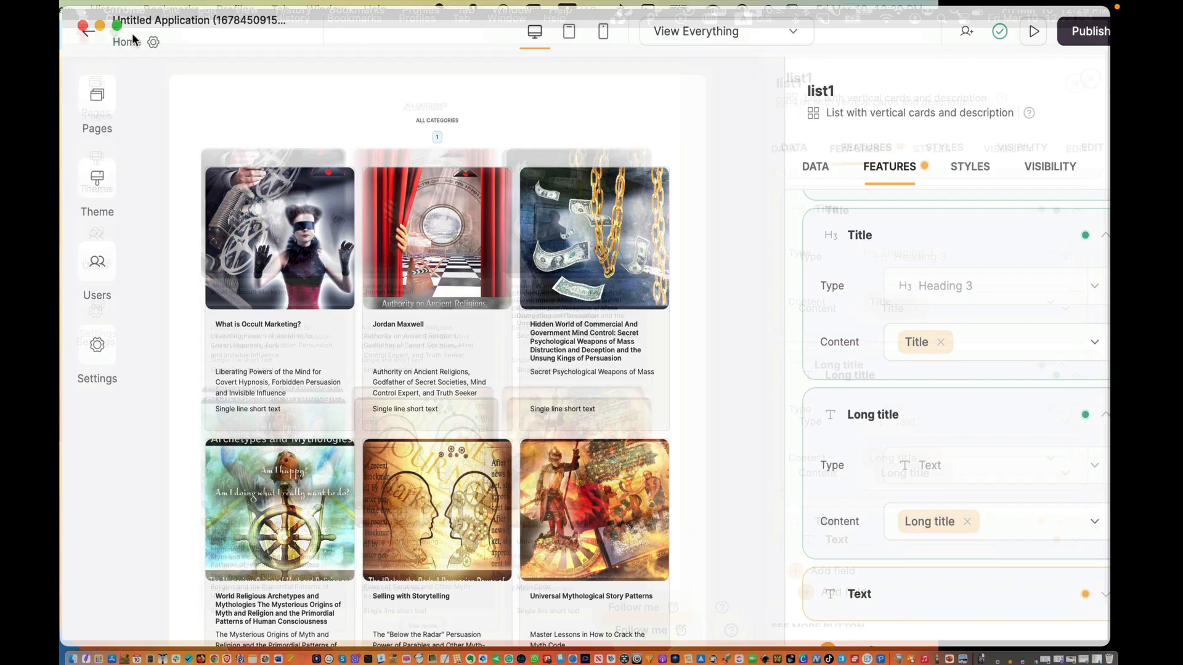
{"action": "left_click", "coordinate": [369, 42]}
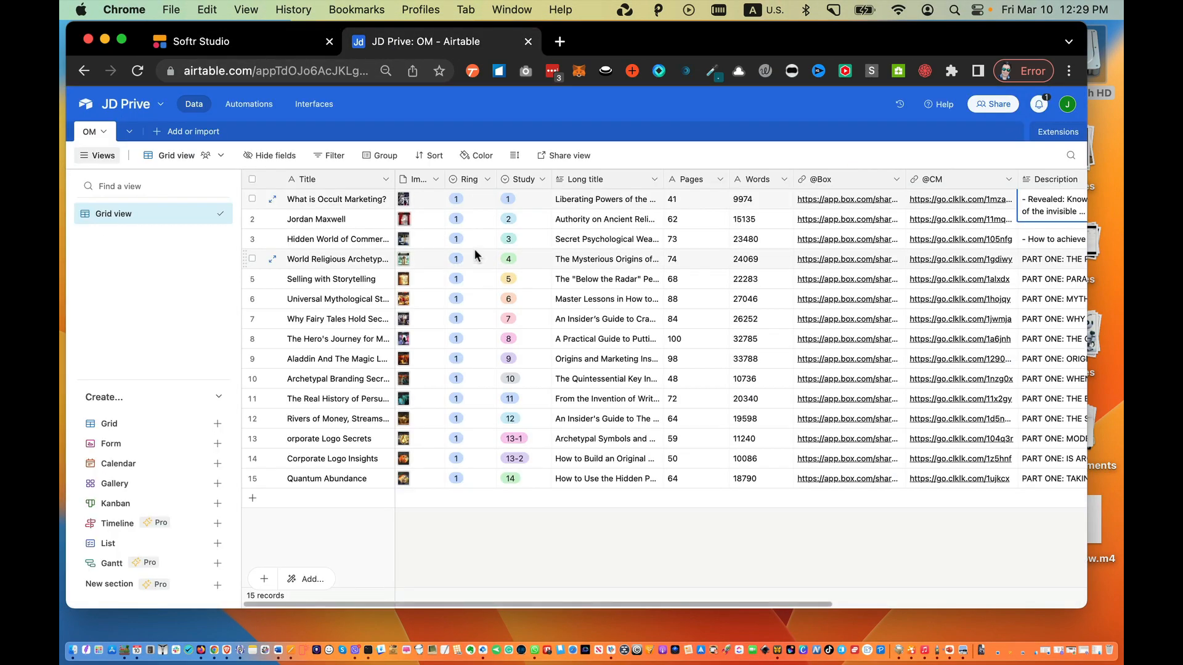
{"action": "left_click", "coordinate": [363, 246]}
{"action": "type", "text": "Jnsung Kings of Persuasion"}
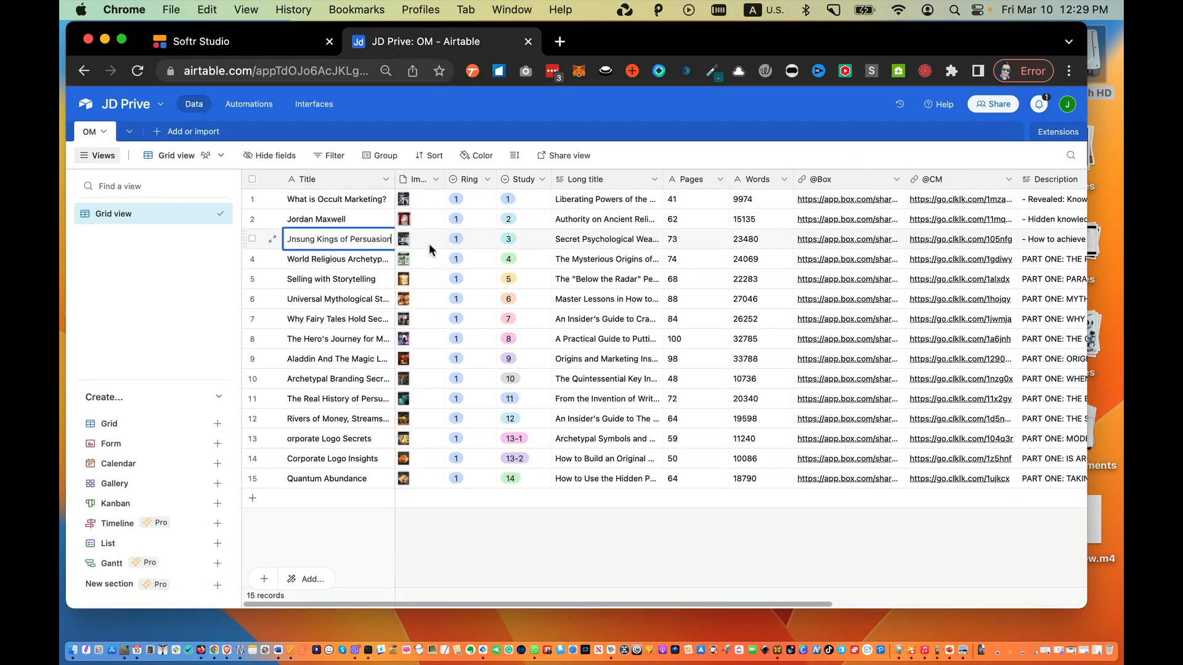
{"action": "key", "text": "Return"}
Step: Switch back to Softr Studio and refresh the list's Airtable base data
{"action": "left_click", "coordinate": [258, 54]}
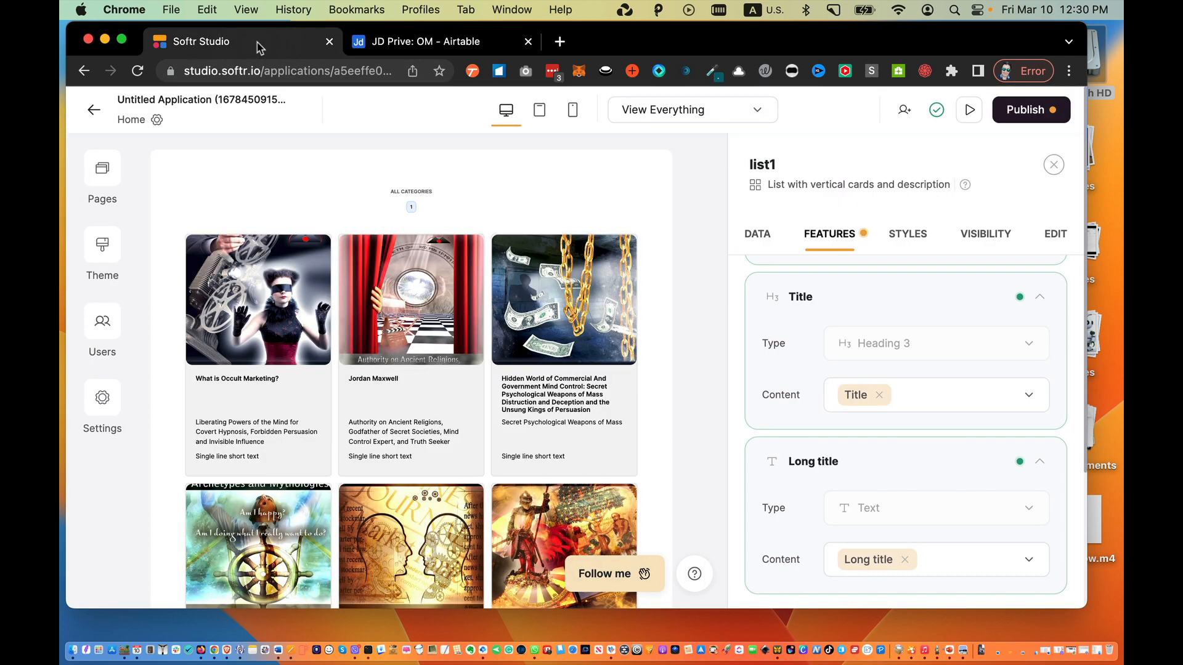
{"action": "left_click", "coordinate": [758, 239]}
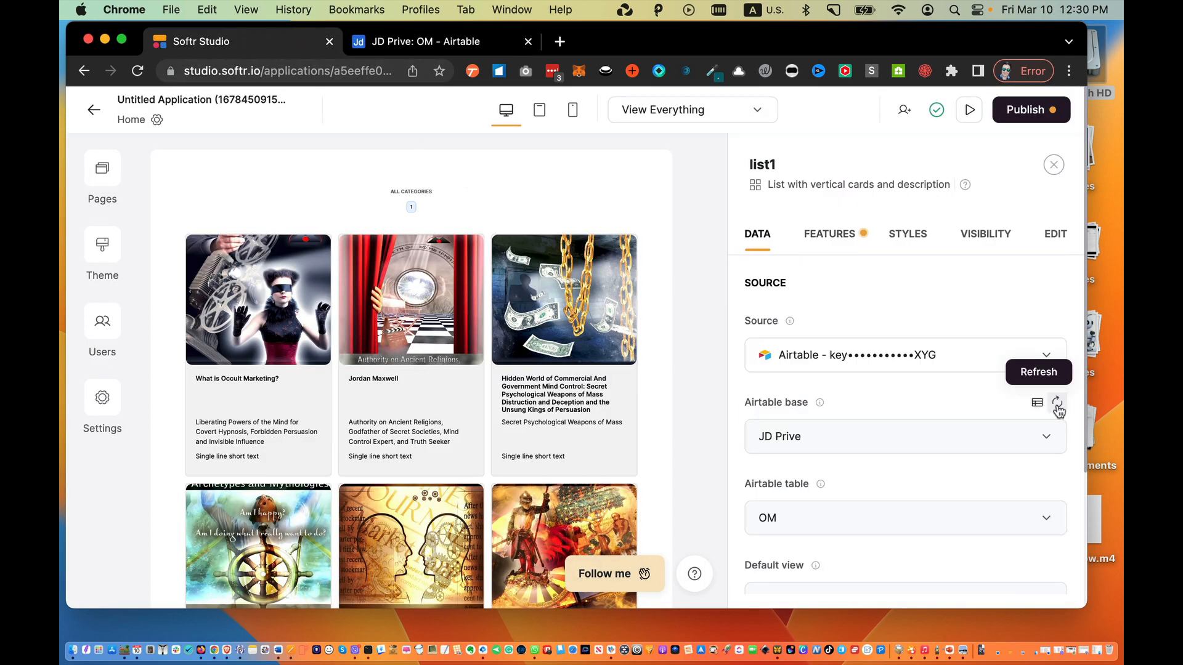
{"action": "left_click", "coordinate": [1058, 411]}
{"action": "left_click", "coordinate": [893, 294]}
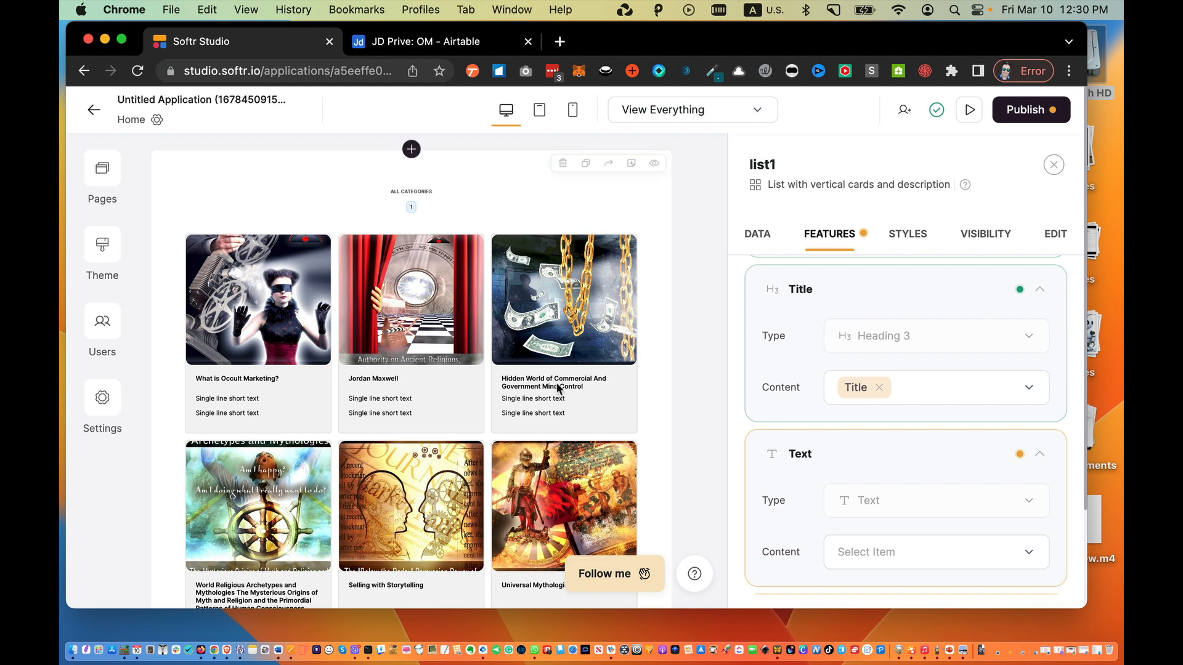
Step: Map the content of the first unmapped Text item field to Long title again
{"action": "scroll", "coordinate": [887, 439], "scroll_direction": "down", "scroll_amount": 3}
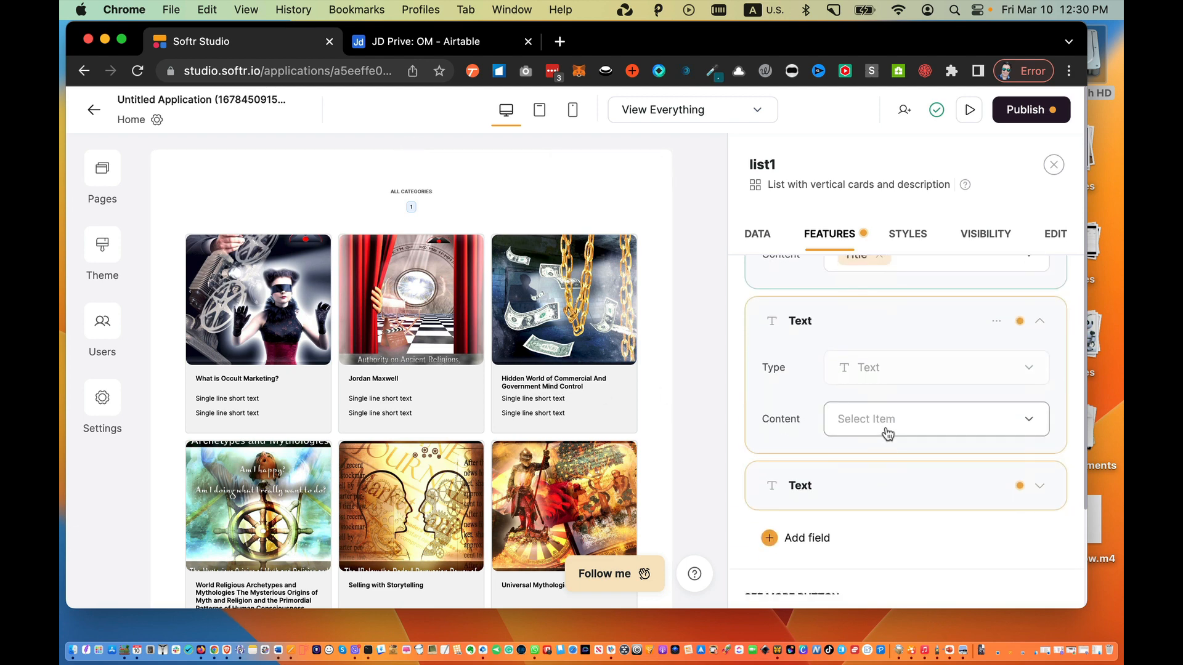
{"action": "left_click", "coordinate": [887, 425]}
{"action": "scroll", "coordinate": [887, 435], "scroll_direction": "down", "scroll_amount": 1}
{"action": "left_click", "coordinate": [900, 346]}
{"action": "scroll", "coordinate": [899, 353], "scroll_direction": "down", "scroll_amount": 2}
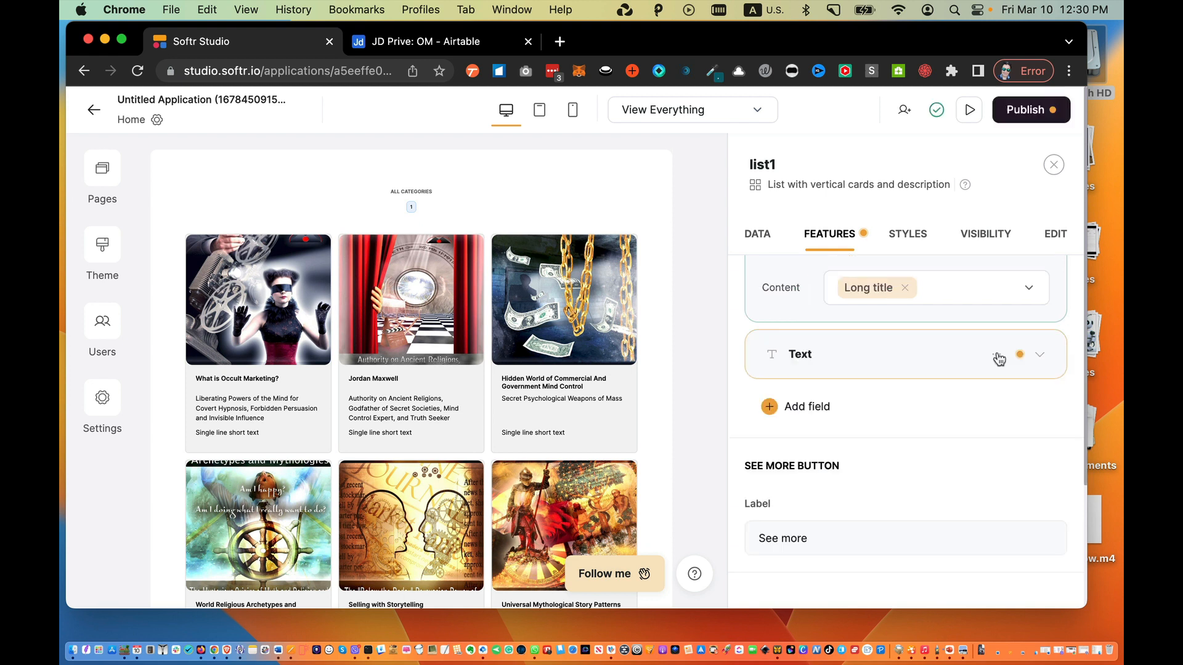
{"action": "left_click", "coordinate": [997, 355]}
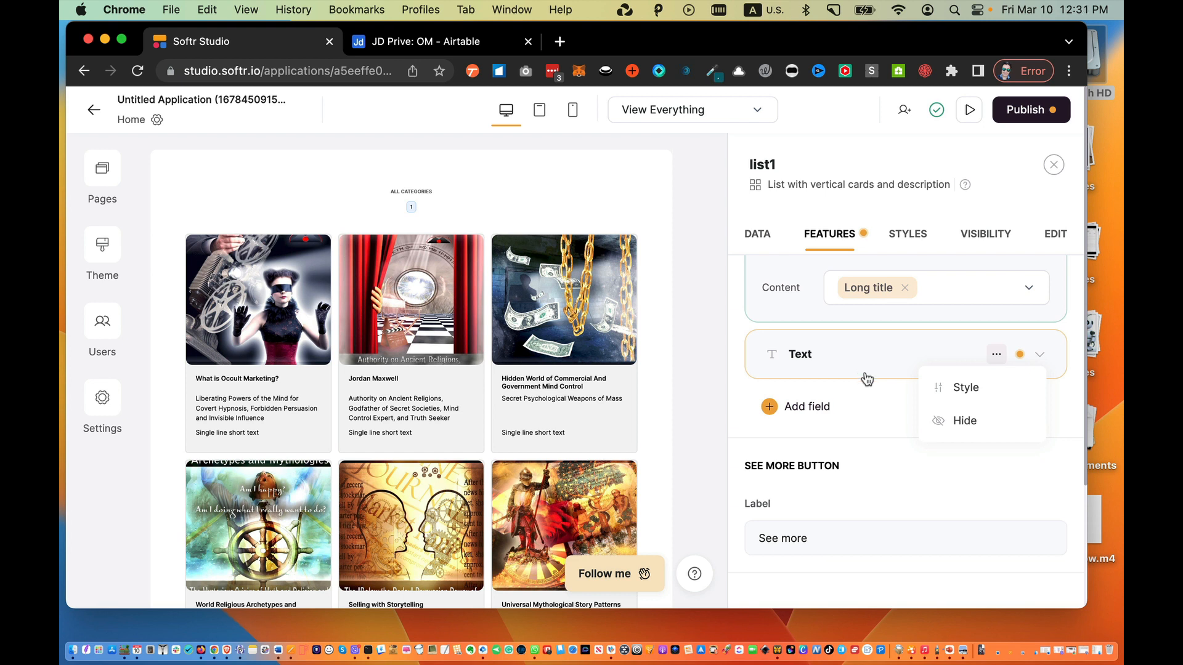
Step: Switch to the Airtable base and add a single line text field named Prompt after RecordID
{"action": "left_click", "coordinate": [426, 39]}
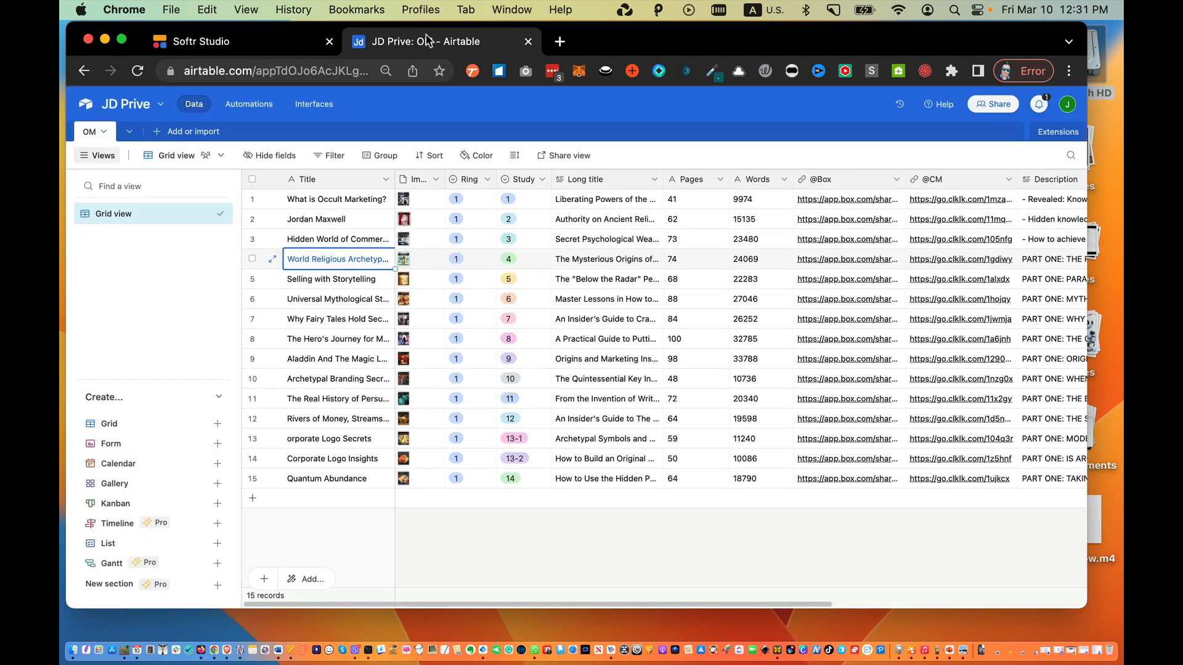
{"action": "scroll", "coordinate": [502, 240], "scroll_direction": "right", "scroll_amount": 6}
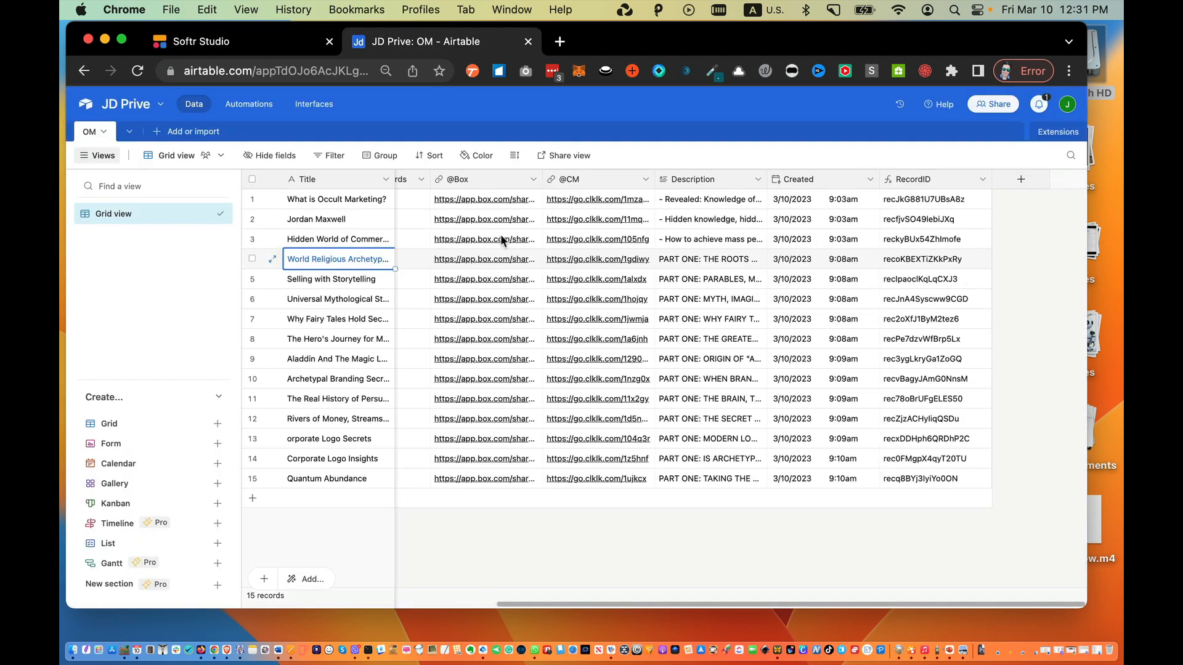
{"action": "left_click", "coordinate": [1020, 179]}
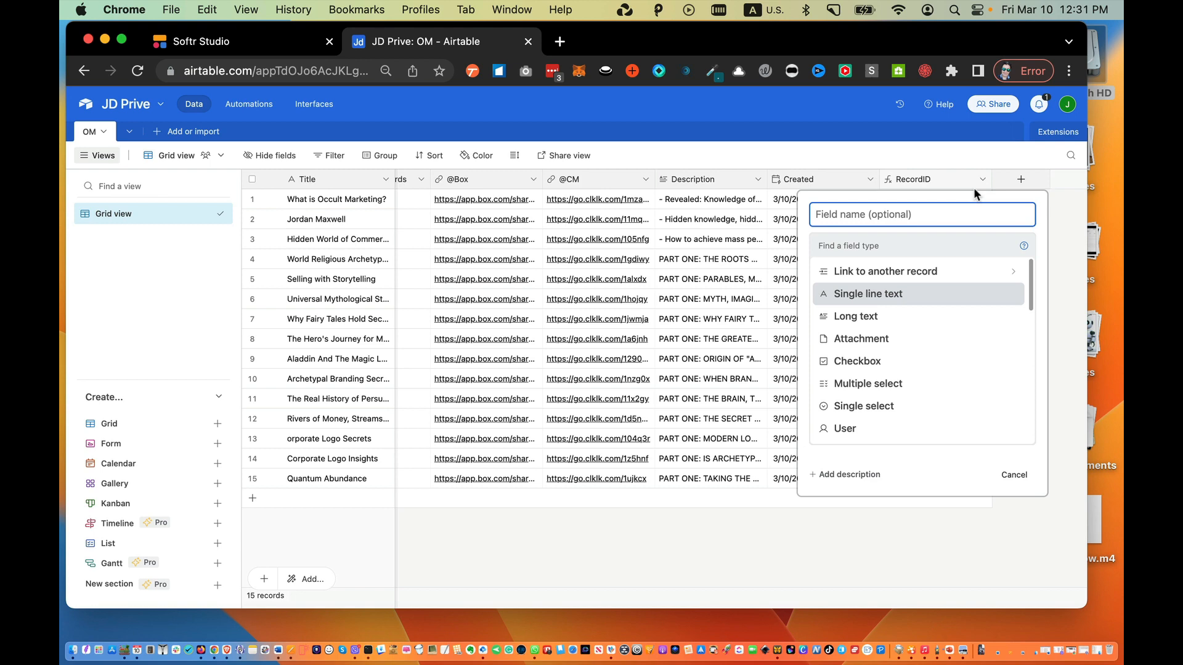
{"action": "type", "text": "Prompt"}
{"action": "key", "text": "Return"}
{"action": "left_click", "coordinate": [996, 346]}
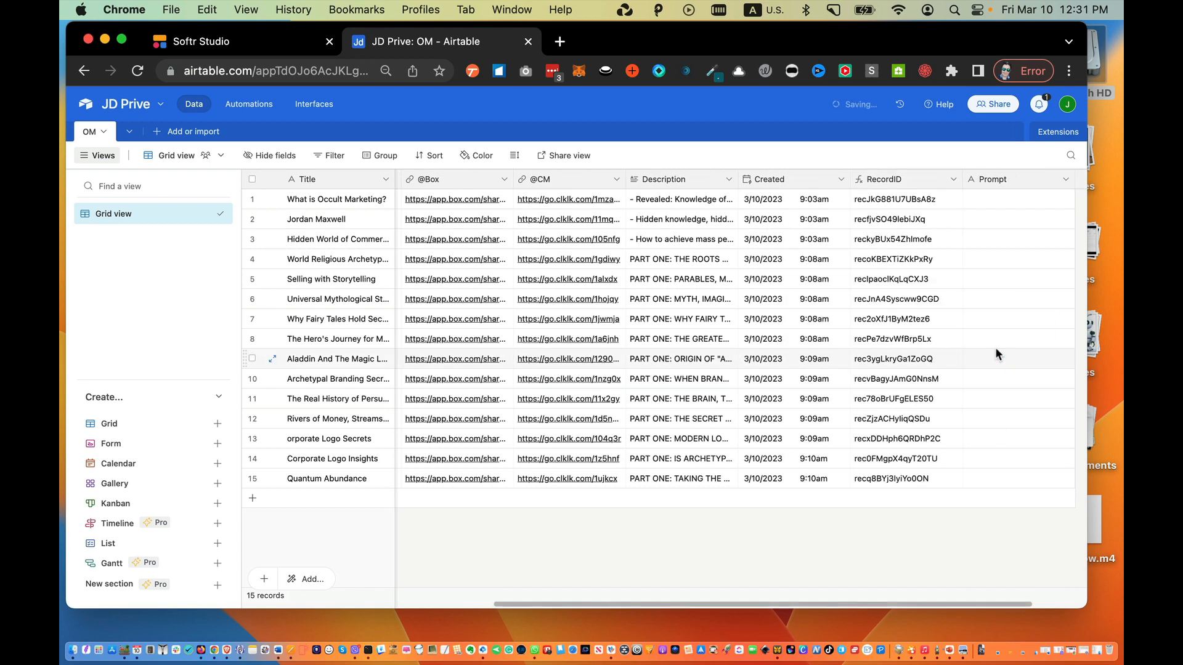
Step: Enter "Click for details" in the Prompt field of the first record
{"action": "left_click", "coordinate": [984, 206]}
{"action": "type", "text": "Click "}
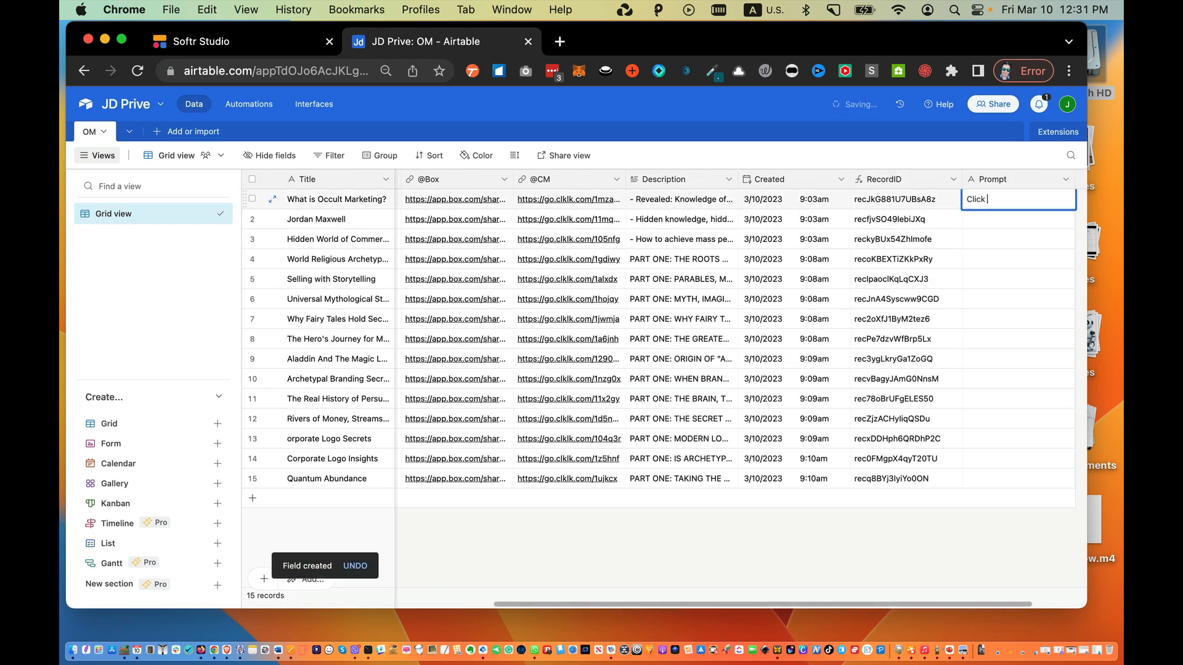
{"action": "type", "text": "for details"}
{"action": "key", "text": "Return"}
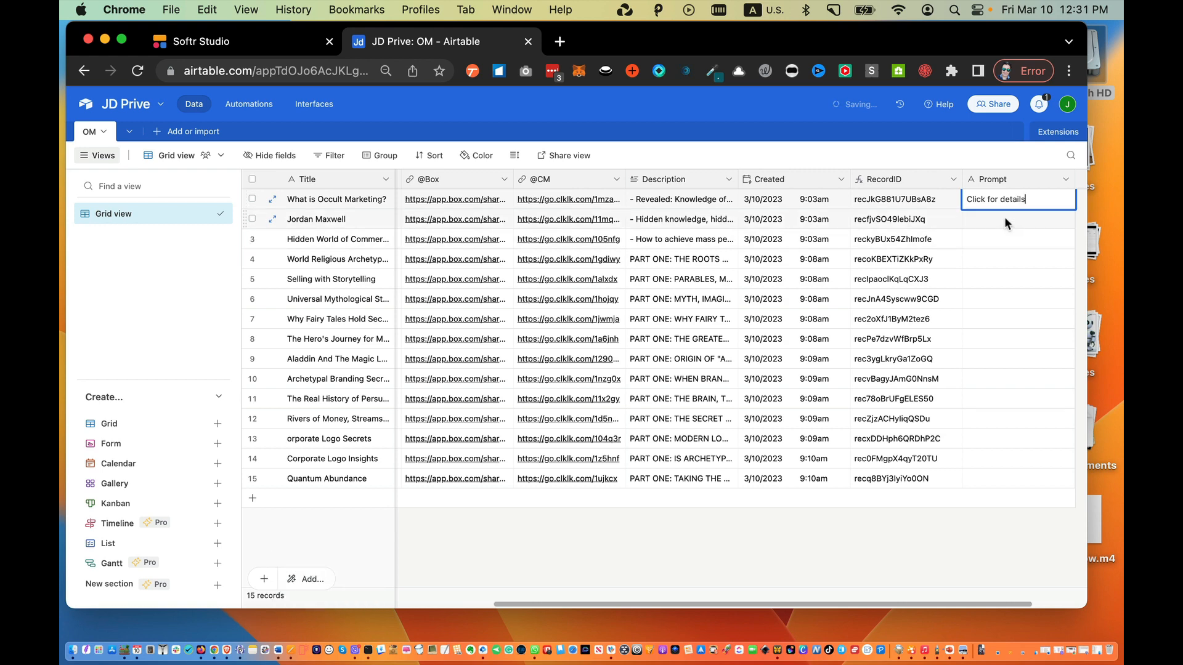
Step: Copy the first record's Prompt text into the Prompt cells of the other 14 records
{"action": "key", "text": "ctrl+c"}
{"action": "key", "text": "Down"}
{"action": "key", "text": "ctrl+v"}
{"action": "key", "text": "Down"}
{"action": "key", "text": "ctrl+v"}
{"action": "key", "text": "Down"}
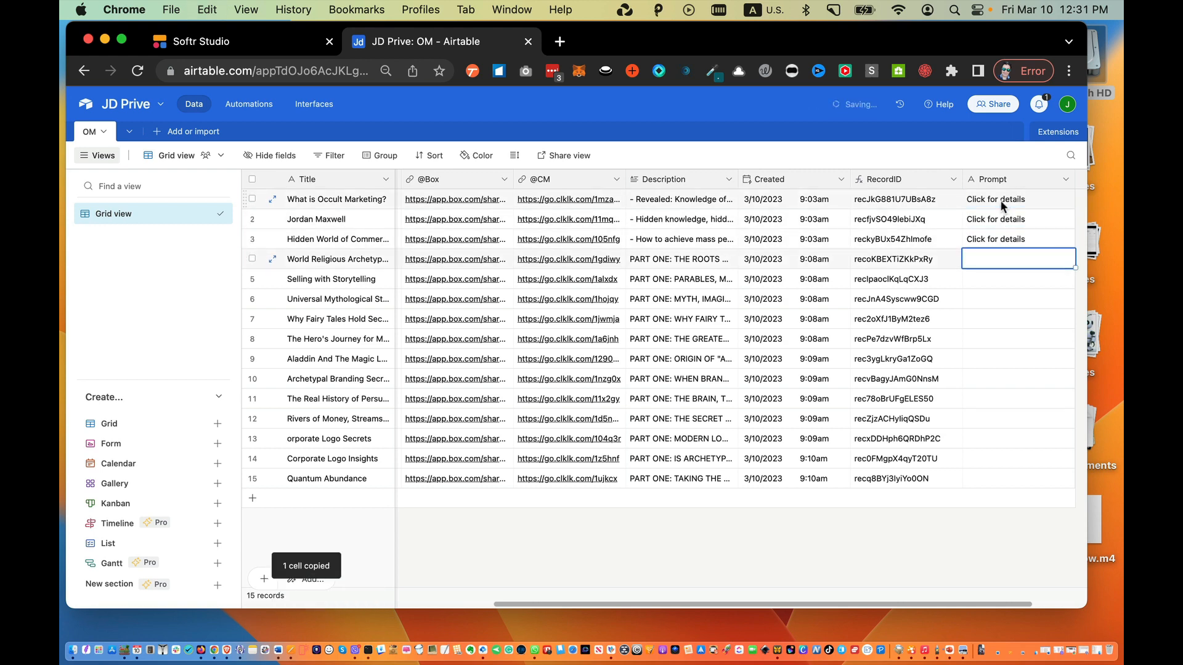
{"action": "key", "text": "ctrl+v"}
{"action": "key", "text": "Down"}
{"action": "key", "text": "ctrl+v"}
{"action": "key", "text": "Down"}
{"action": "key", "text": "ctrl+v"}
{"action": "key", "text": "Down"}
{"action": "key", "text": "ctrl+v"}
{"action": "key", "text": "Down"}
{"action": "key", "text": "ctrl+v"}
{"action": "key", "text": "Down"}
{"action": "key", "text": "ctrl+v"}
{"action": "key", "text": "Down"}
{"action": "key", "text": "ctrl+v"}
{"action": "key", "text": "Down"}
{"action": "key", "text": "ctrl+v"}
{"action": "key", "text": "Down"}
{"action": "key", "text": "ctrl+v"}
{"action": "key", "text": "Down"}
{"action": "key", "text": "ctrl+v"}
{"action": "key", "text": "Down"}
{"action": "key", "text": "ctrl+v"}
{"action": "key", "text": "Down"}
{"action": "key", "text": "ctrl+v"}
Step: Return to Softr Studio in full screen and refresh the Airtable base in list1's data source
{"action": "left_click", "coordinate": [255, 41]}
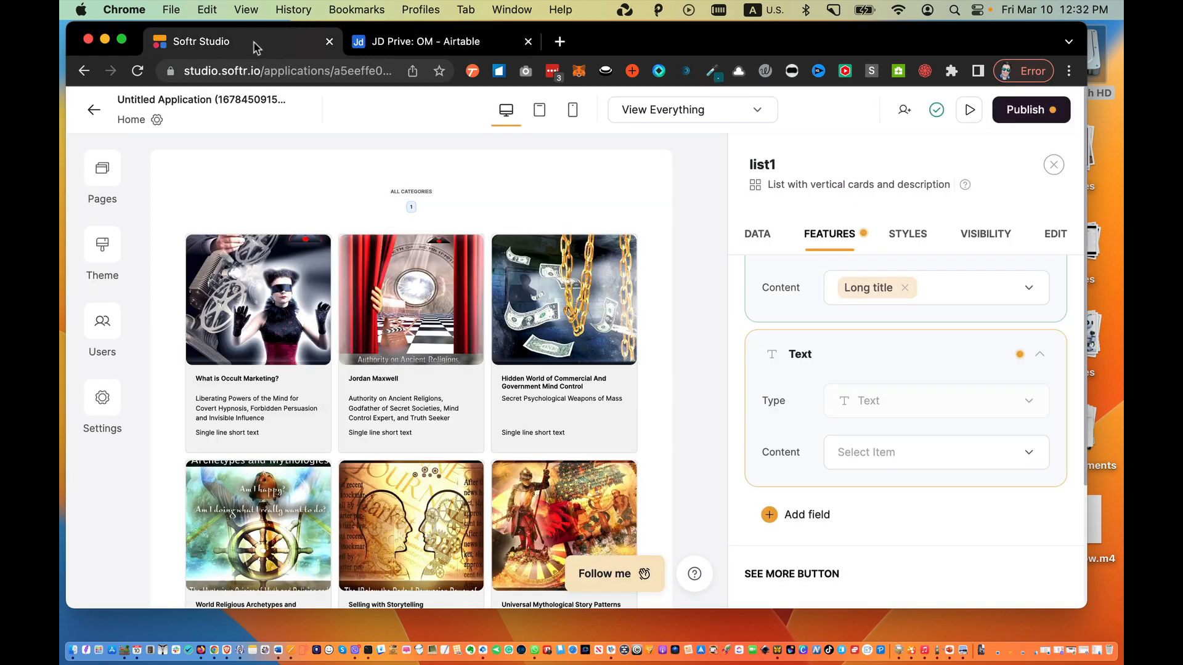
{"action": "left_click", "coordinate": [121, 39]}
{"action": "left_click", "coordinate": [803, 154]}
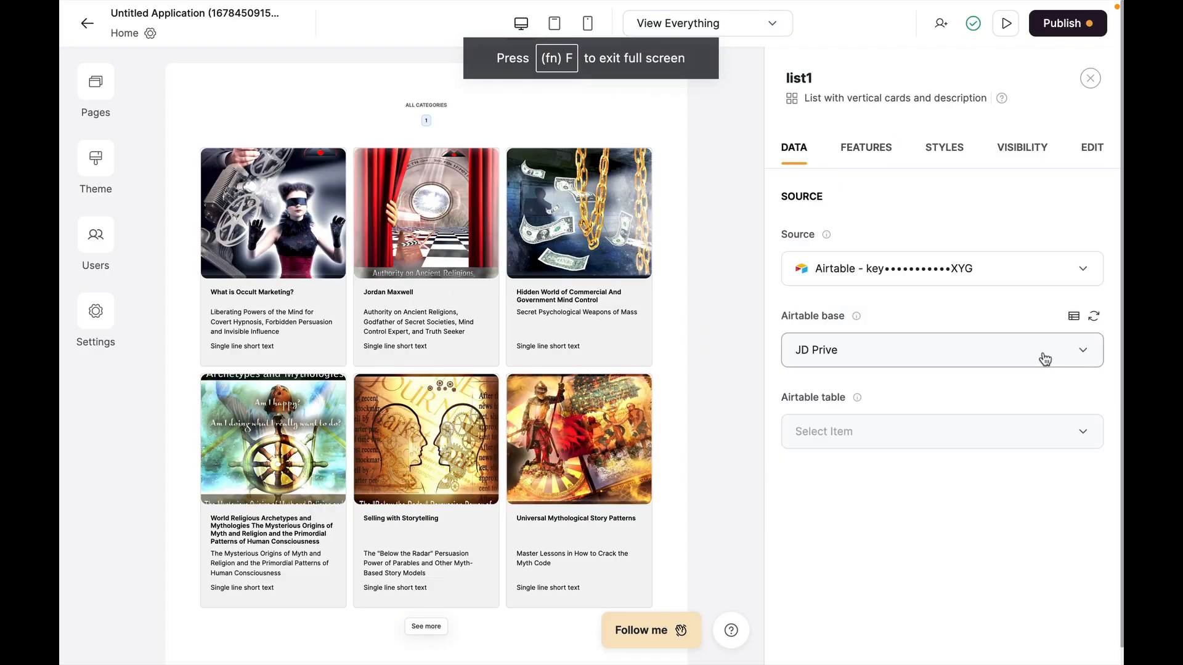
Step: Map the content of list1's last text item field to the Airtable field Prompt
{"action": "left_click", "coordinate": [875, 152]}
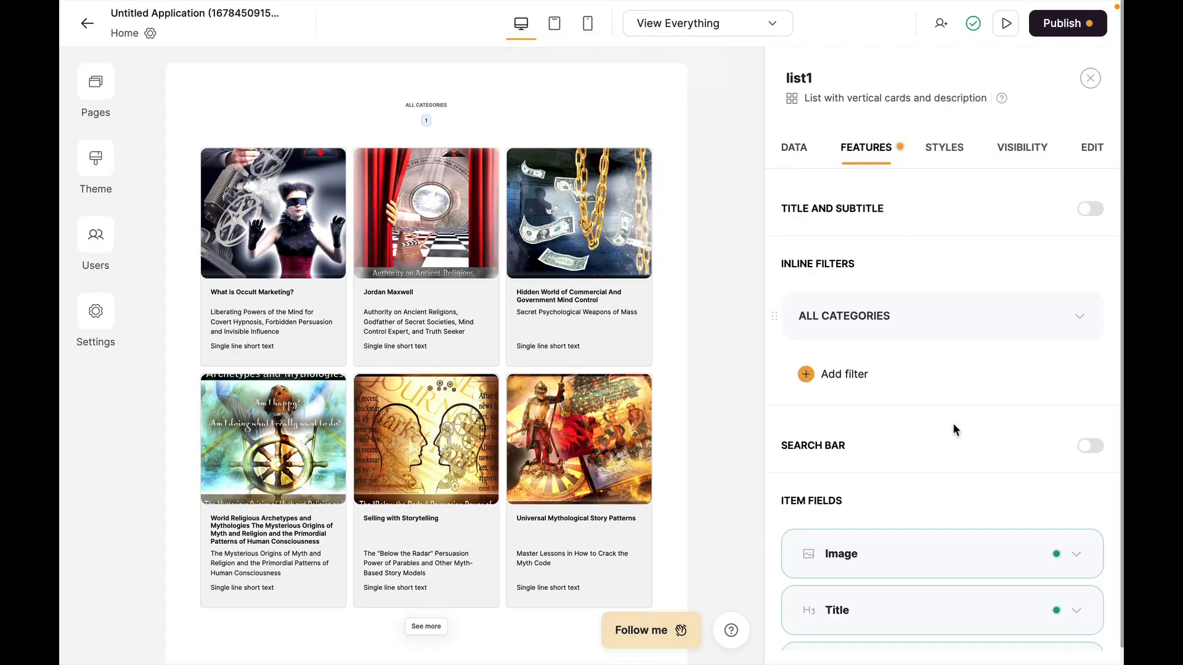
{"action": "scroll", "coordinate": [952, 425], "scroll_direction": "down", "scroll_amount": 5}
{"action": "left_click", "coordinate": [953, 454]}
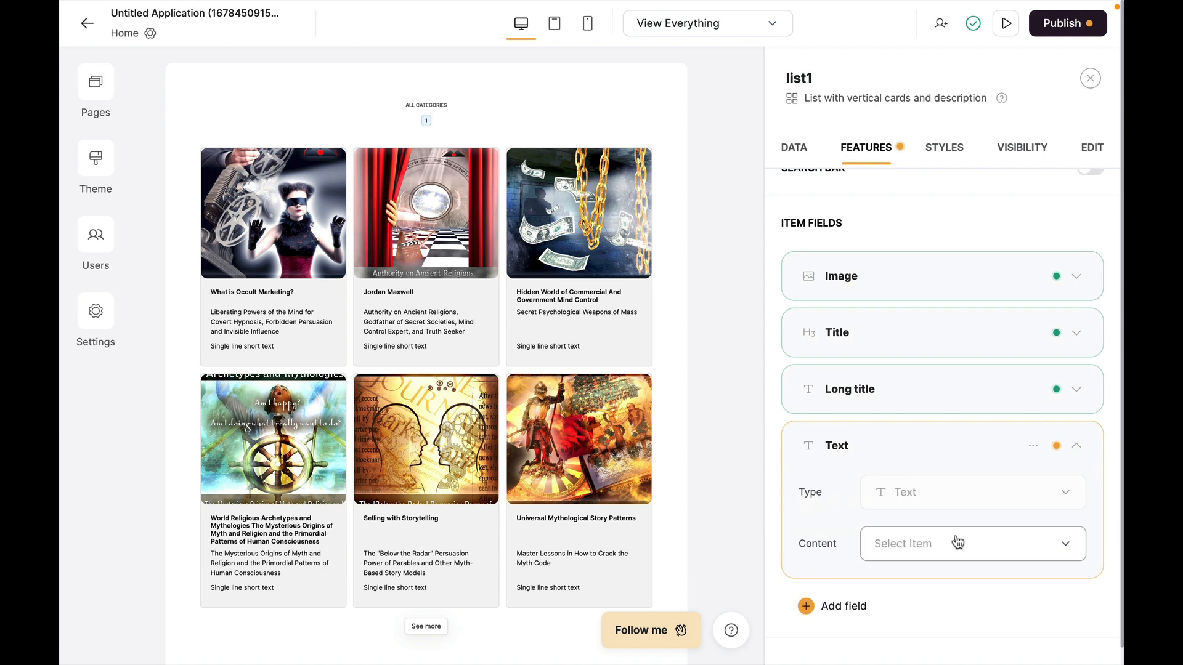
{"action": "left_click", "coordinate": [955, 542]}
{"action": "scroll", "coordinate": [962, 496], "scroll_direction": "down", "scroll_amount": 2}
{"action": "scroll", "coordinate": [962, 493], "scroll_direction": "down", "scroll_amount": 3}
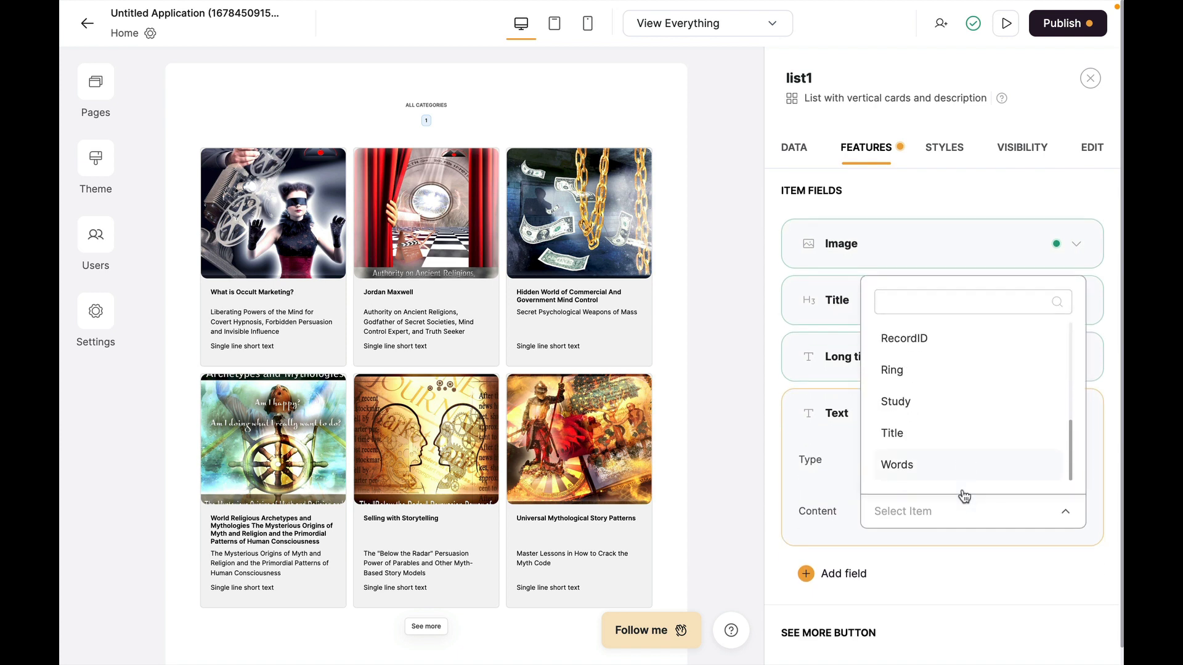
{"action": "scroll", "coordinate": [929, 378], "scroll_direction": "up", "scroll_amount": 3}
{"action": "left_click", "coordinate": [929, 377]}
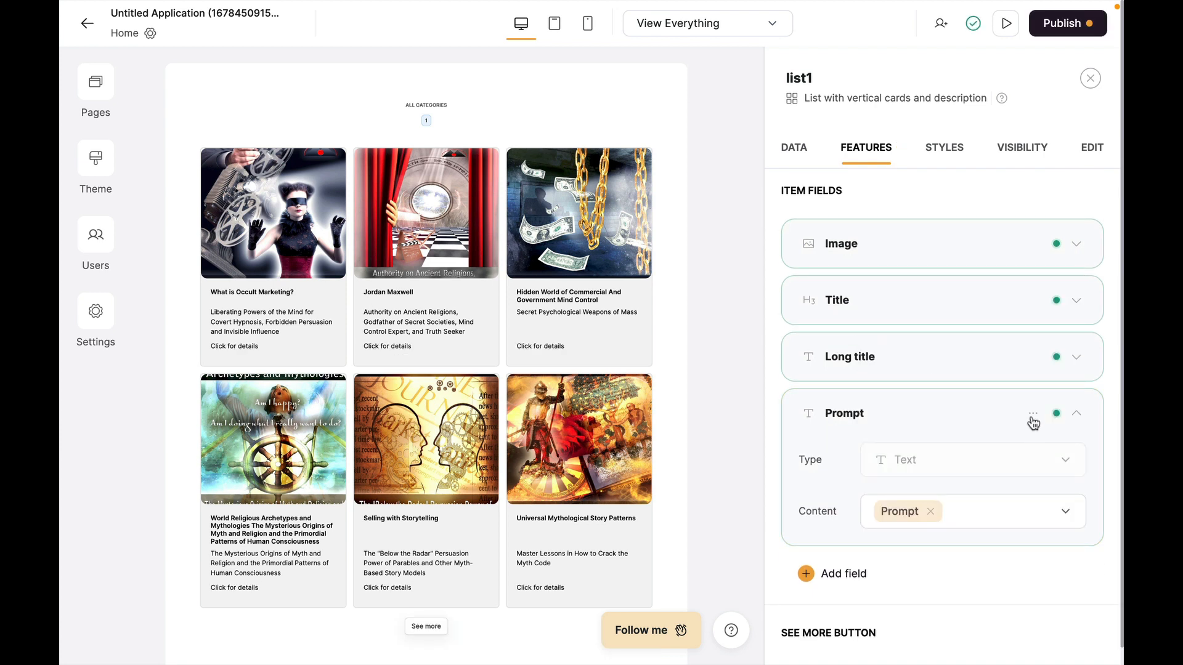
Step: Set the font weight of the Prompt item field to thin
{"action": "left_click", "coordinate": [1033, 421]}
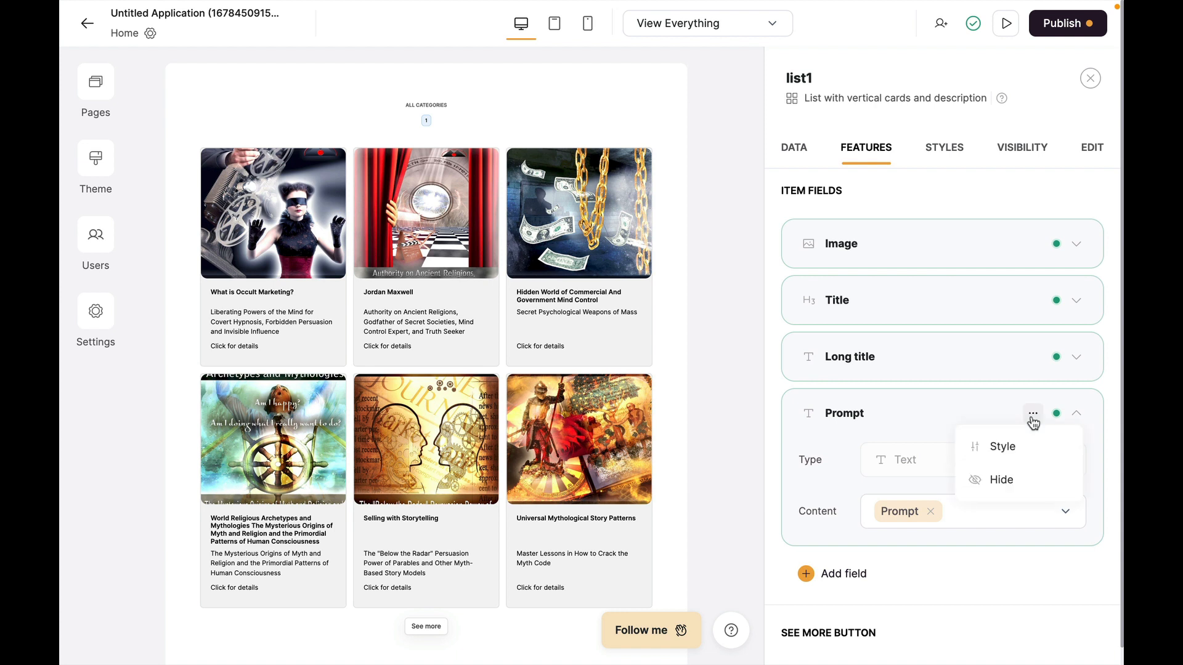
{"action": "left_click", "coordinate": [1005, 446]}
{"action": "left_click", "coordinate": [893, 413]}
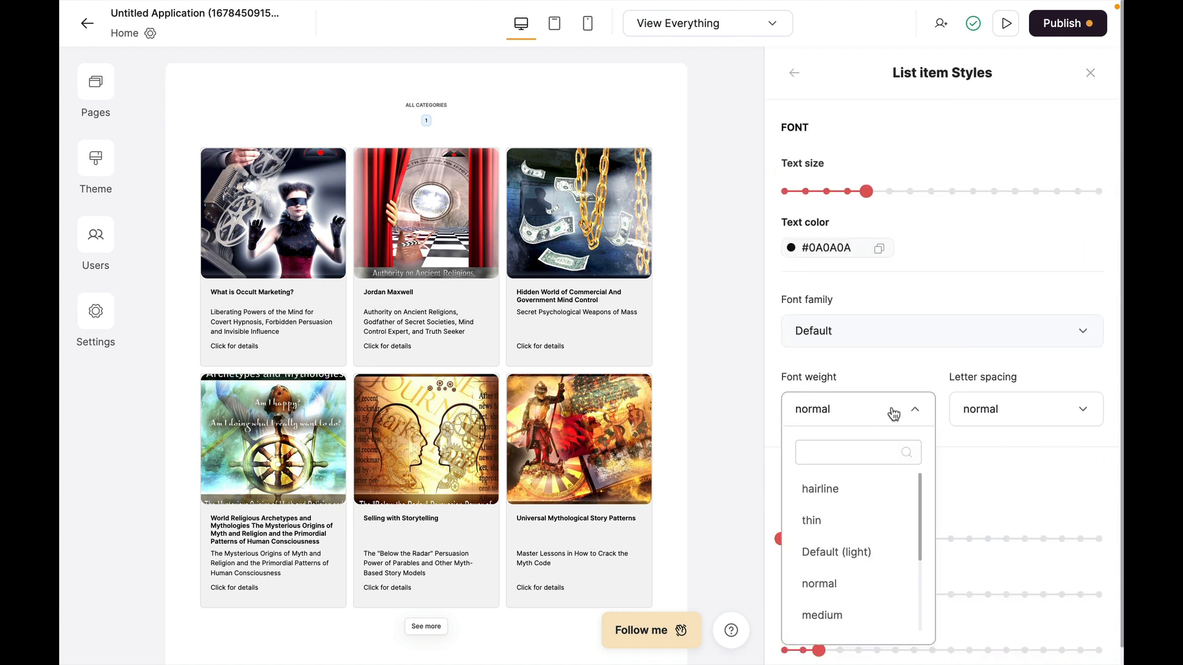
{"action": "left_click", "coordinate": [864, 521]}
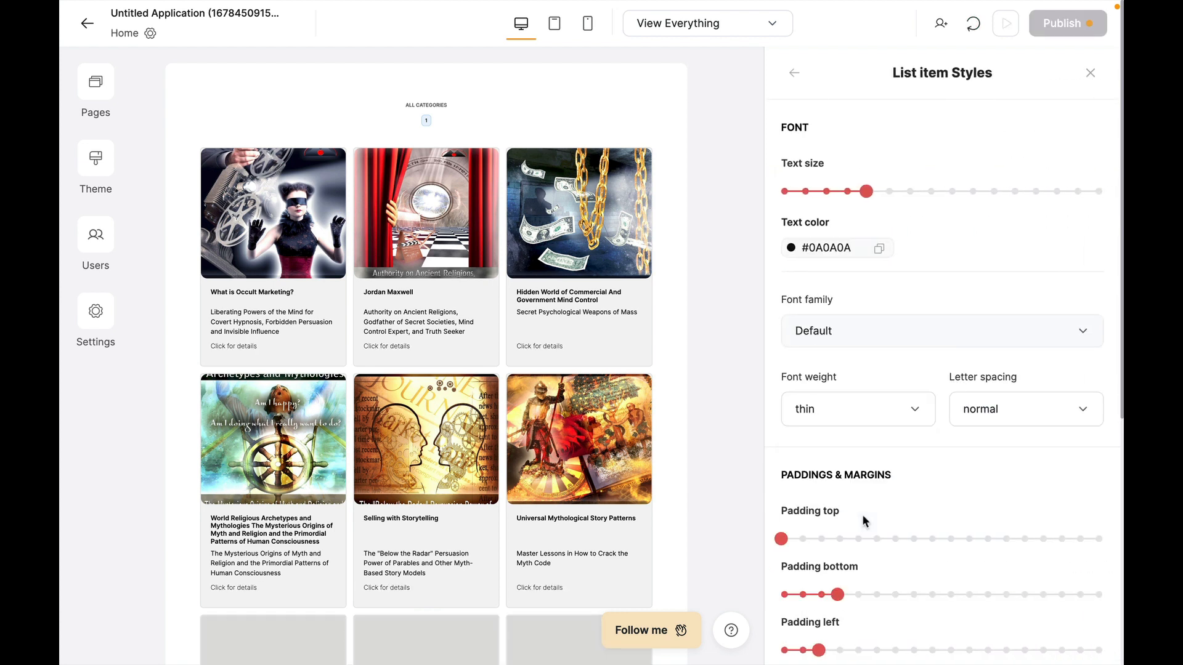
Step: Try wider letter spacing on the Prompt text and set it back to normal
{"action": "left_click", "coordinate": [990, 424]}
{"action": "left_click", "coordinate": [1001, 576]}
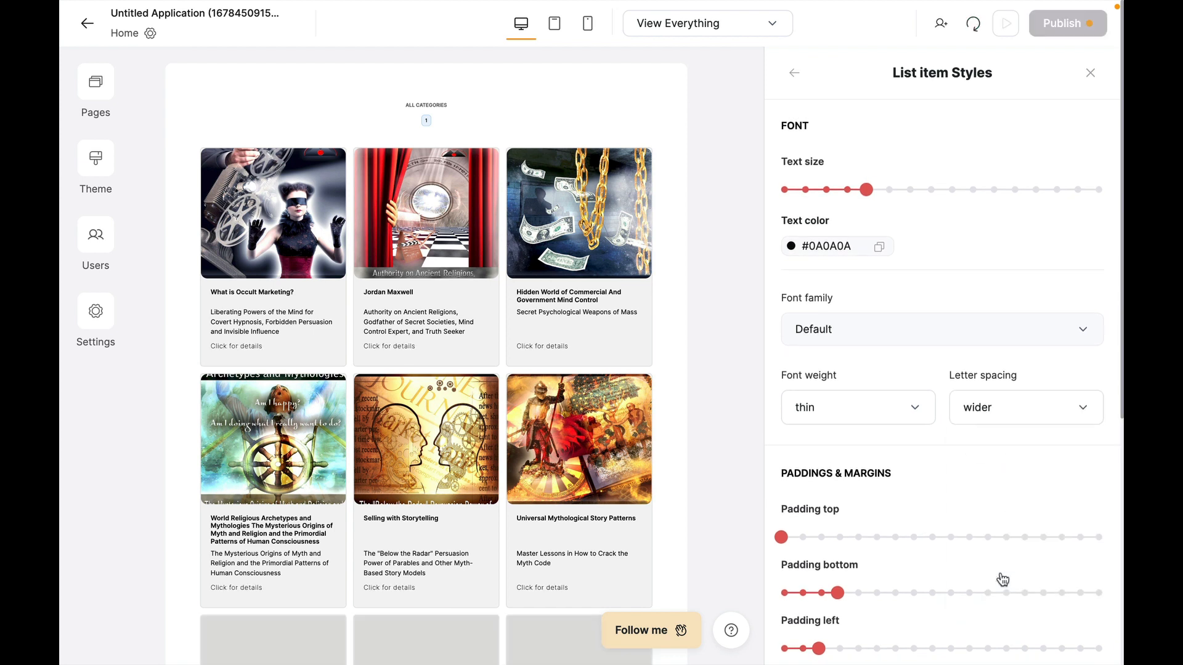
{"action": "left_click", "coordinate": [1005, 416]}
{"action": "left_click", "coordinate": [995, 518]}
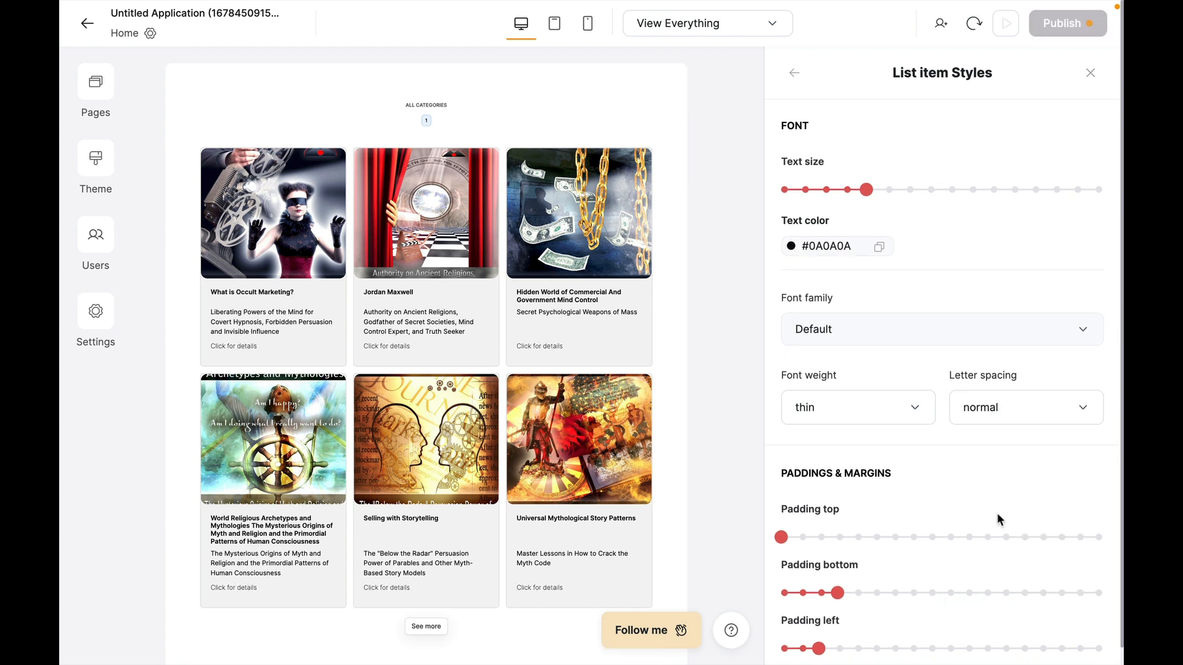
Step: Leave the Prompt styles and set list1's items per page to 20 in its data settings
{"action": "scroll", "coordinate": [995, 475], "scroll_direction": "down", "scroll_amount": 1}
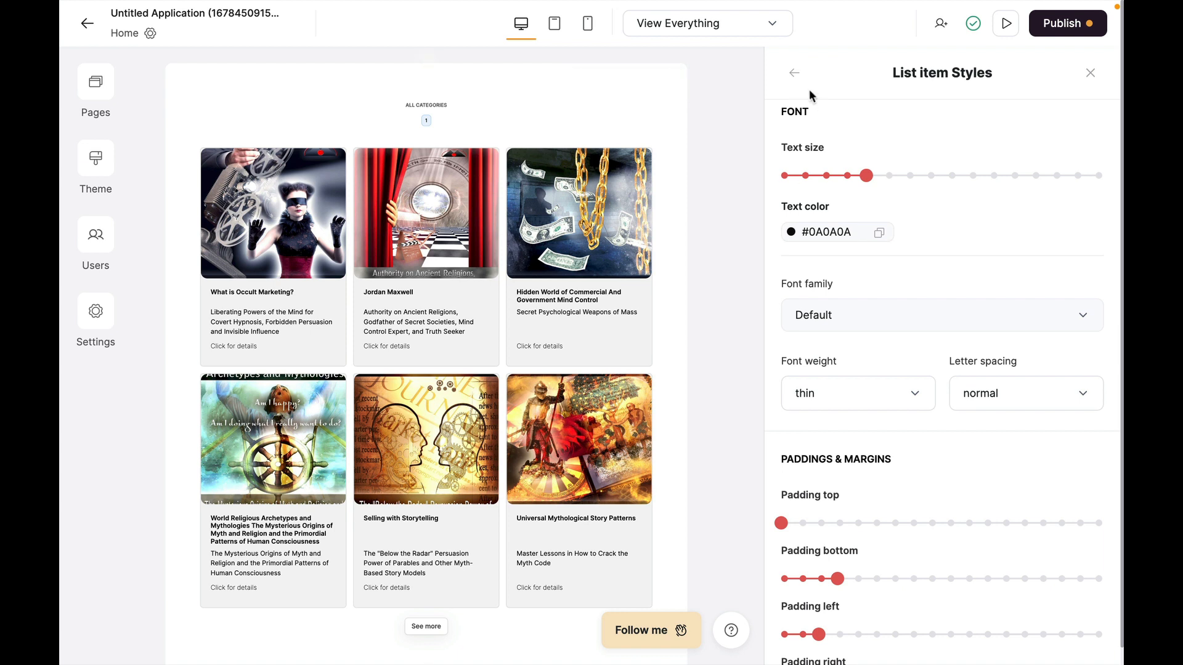
{"action": "left_click", "coordinate": [793, 76]}
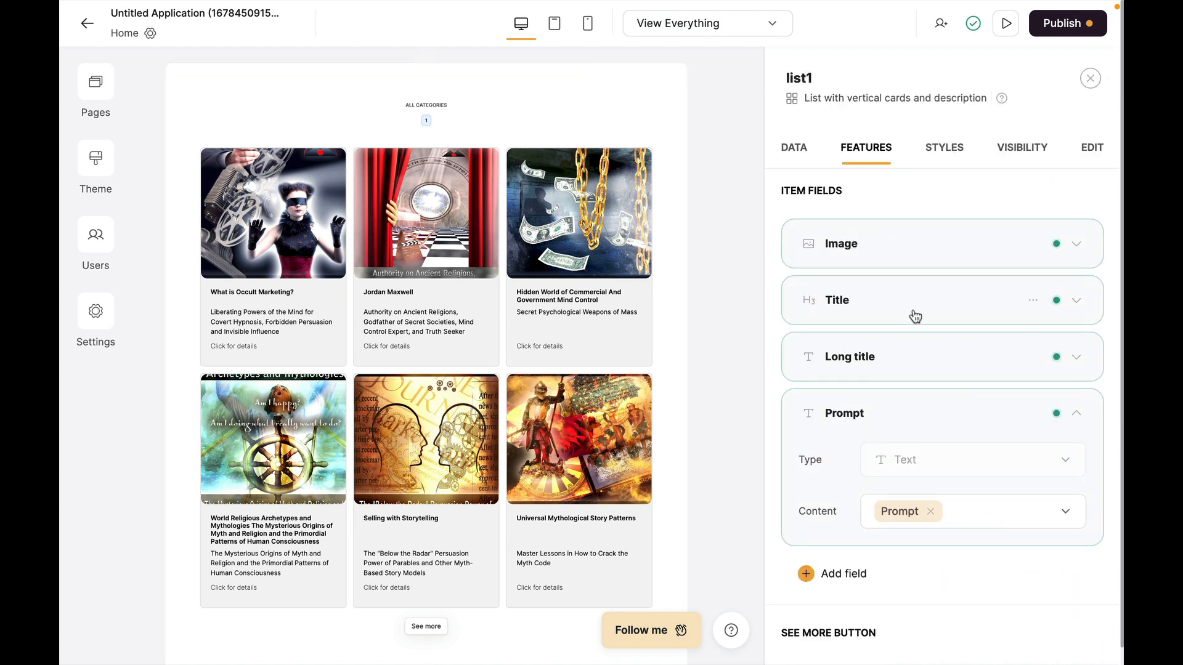
{"action": "scroll", "coordinate": [470, 326], "scroll_direction": "down", "scroll_amount": 1}
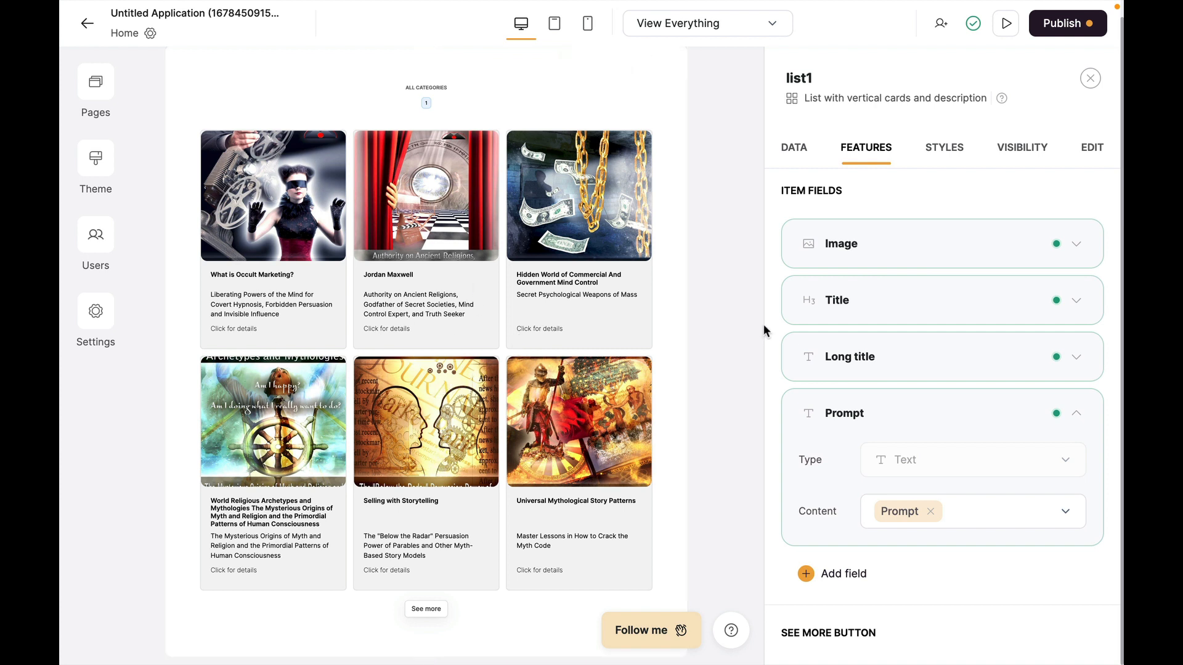
{"action": "scroll", "coordinate": [871, 348], "scroll_direction": "up", "scroll_amount": 5}
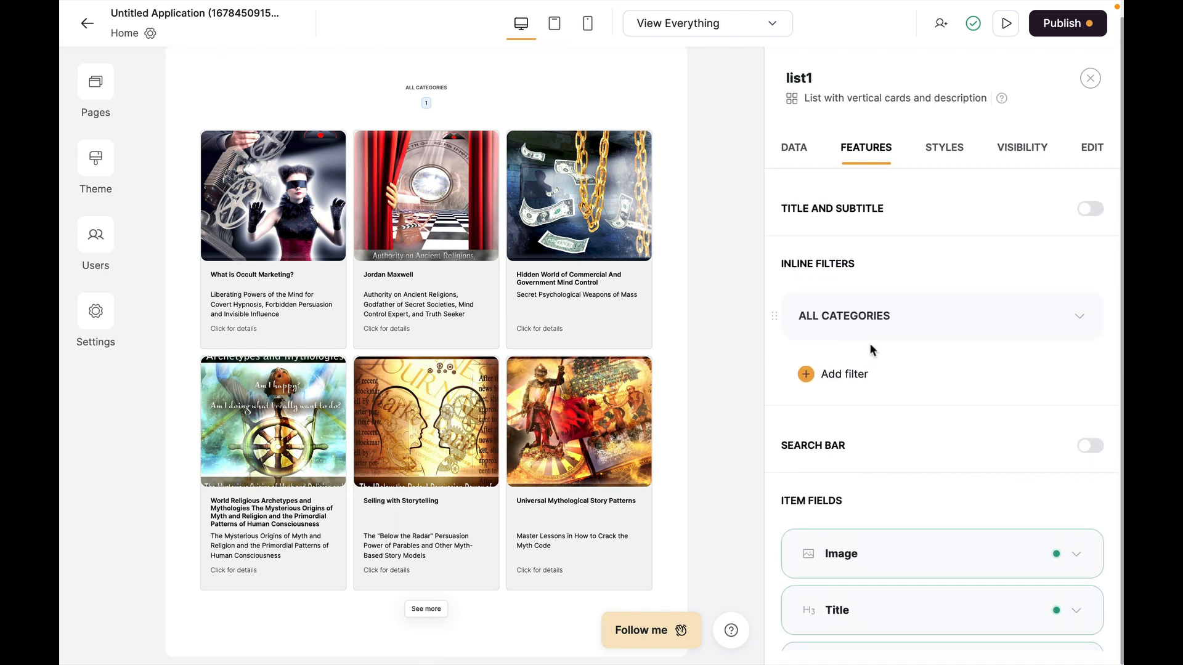
{"action": "left_click", "coordinate": [802, 156]}
{"action": "scroll", "coordinate": [1022, 392], "scroll_direction": "down", "scroll_amount": 4}
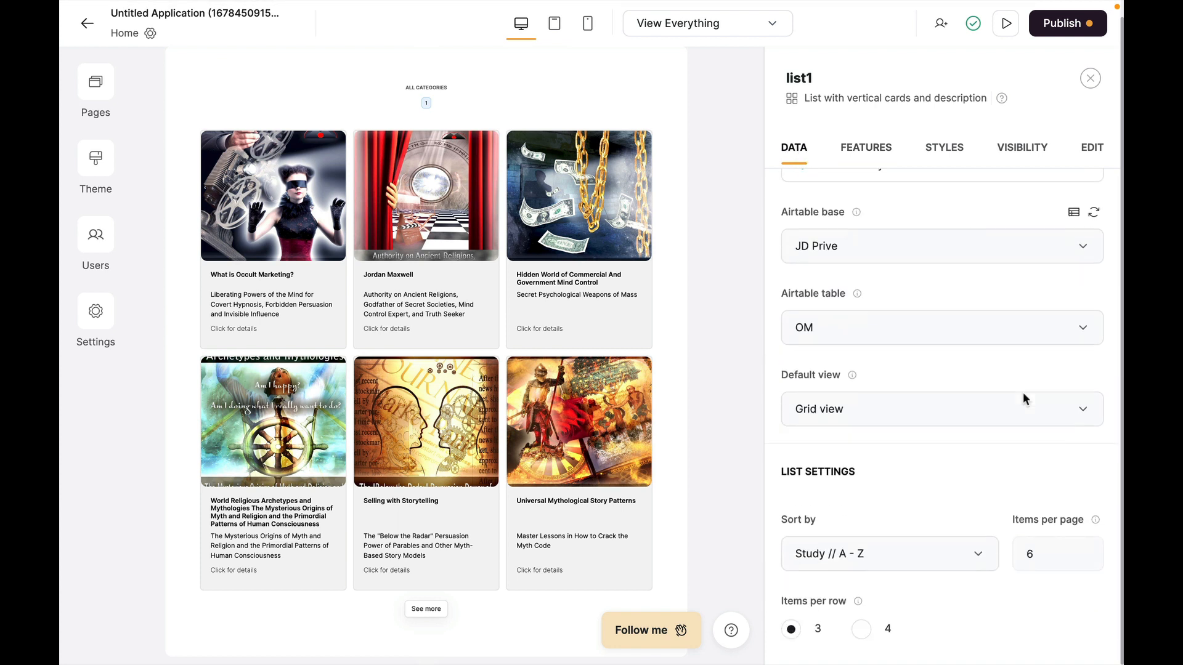
{"action": "left_click", "coordinate": [1085, 403]}
{"action": "left_click", "coordinate": [1085, 403]}
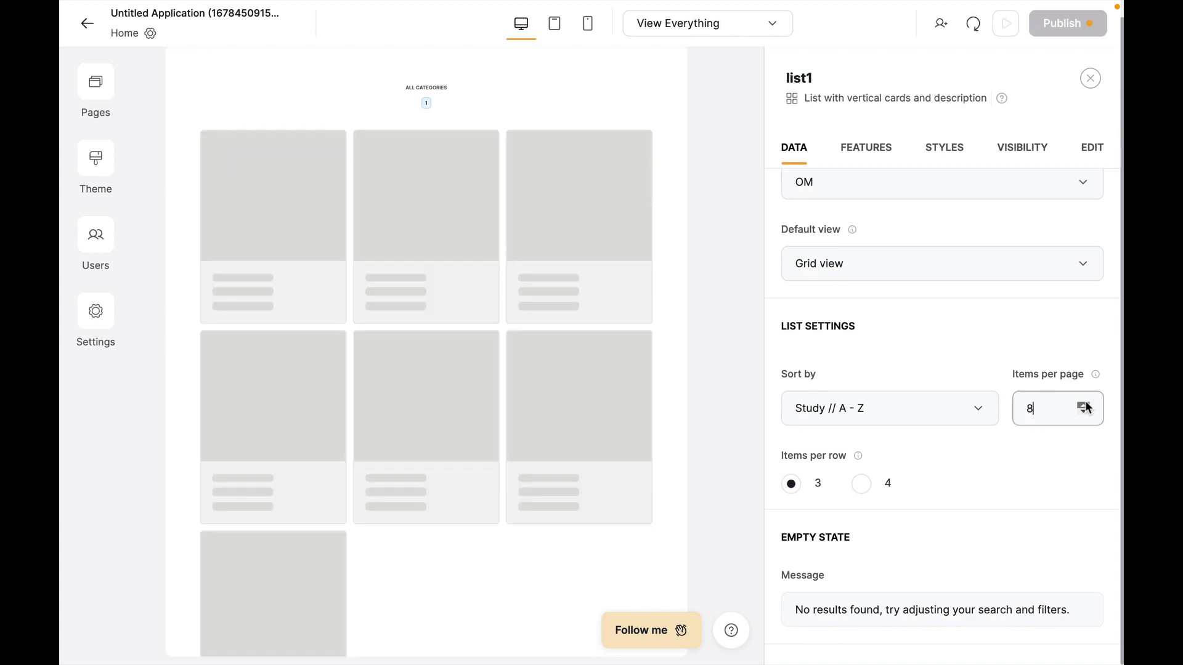
{"action": "left_click", "coordinate": [1085, 403]}
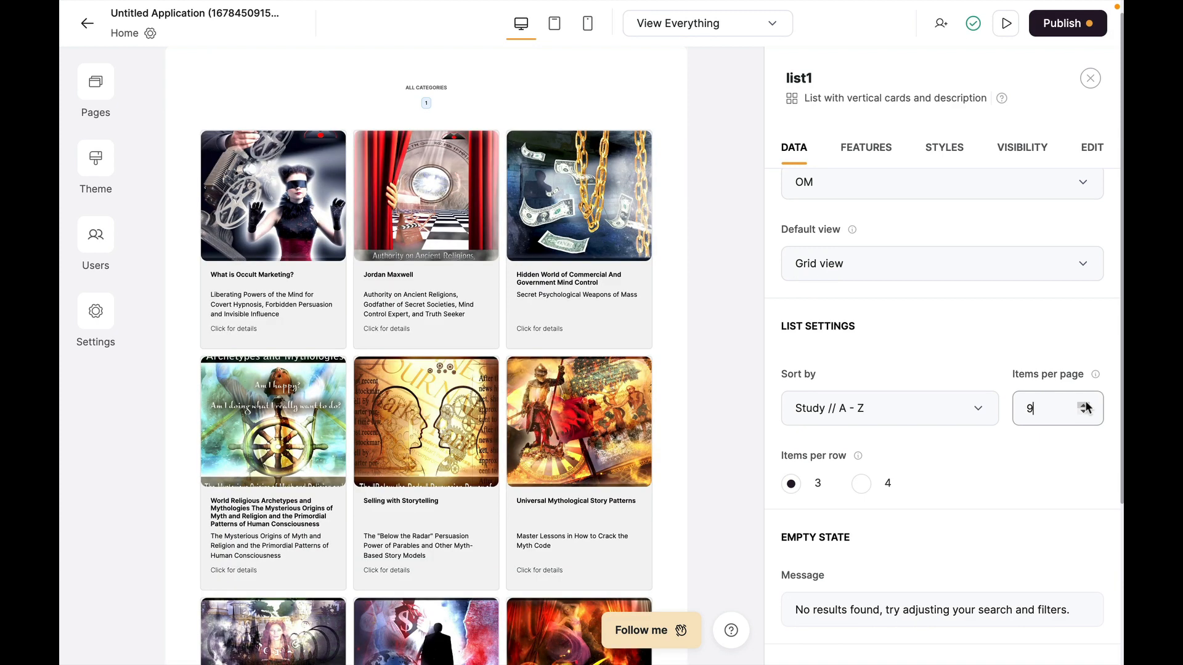
{"action": "left_click", "coordinate": [1084, 404]}
{"action": "left_click", "coordinate": [1084, 404]}
{"action": "left_click", "coordinate": [1084, 404]}
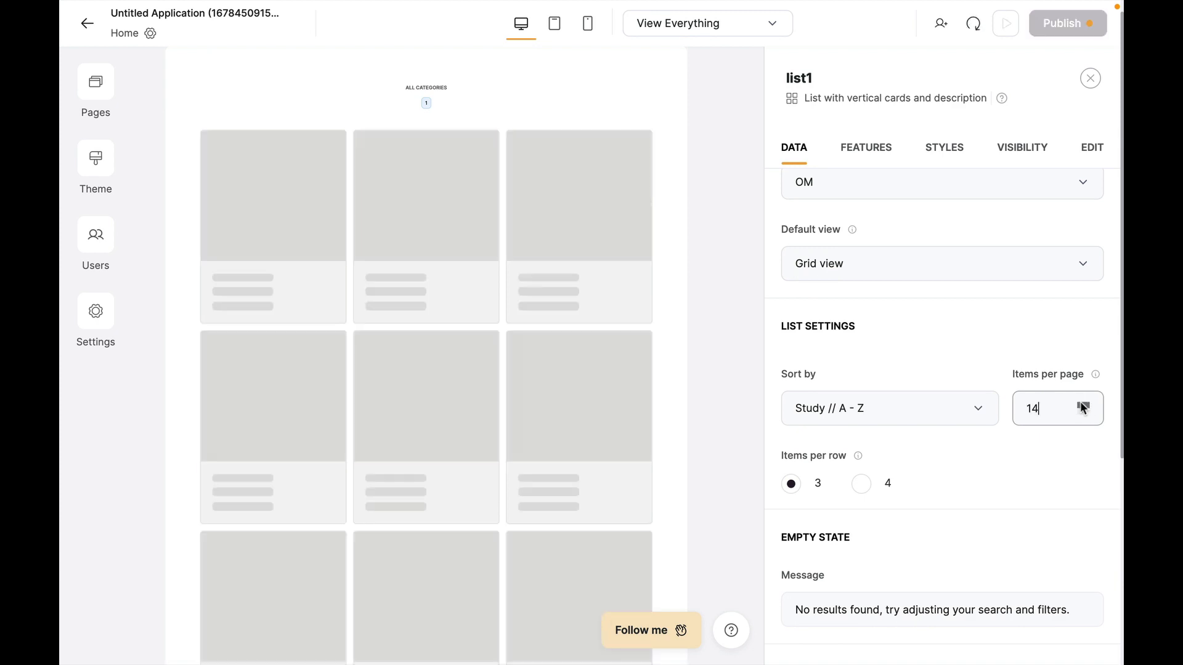
{"action": "left_click", "coordinate": [1084, 404]}
{"action": "left_click", "coordinate": [1084, 404]}
{"action": "left_click", "coordinate": [1084, 404]}
{"action": "left_click", "coordinate": [1084, 404]}
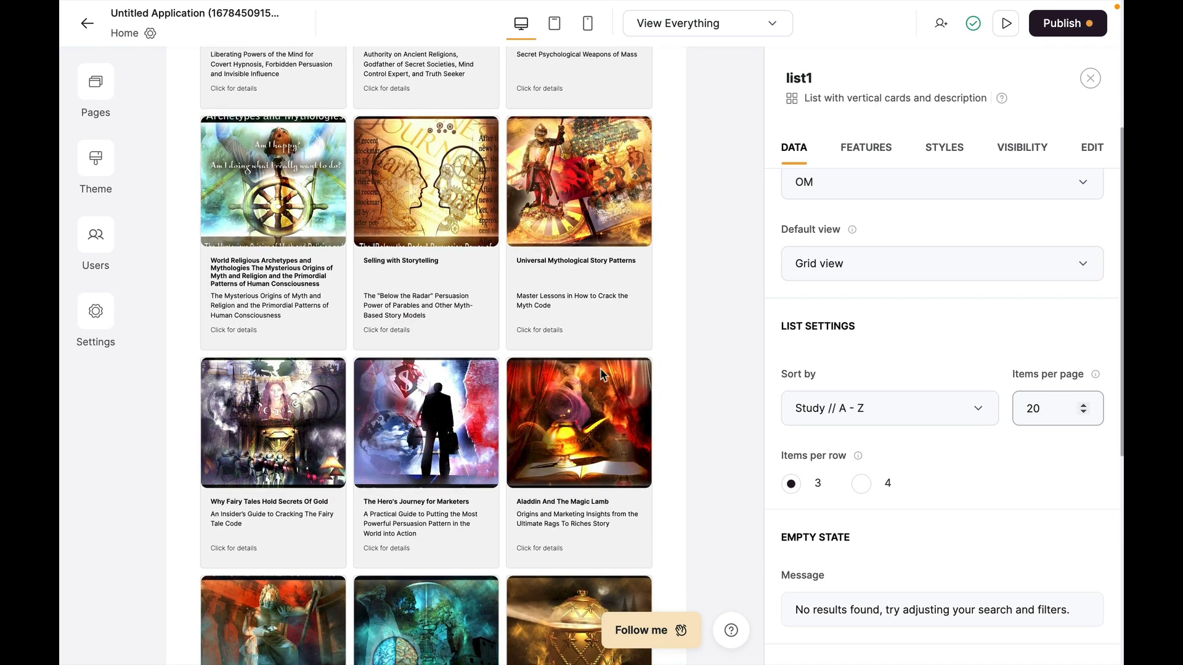
Step: Review all study cards in the home page preview for their images, titles, descriptions and prompt text
{"action": "scroll", "coordinate": [601, 370], "scroll_direction": "down", "scroll_amount": 6}
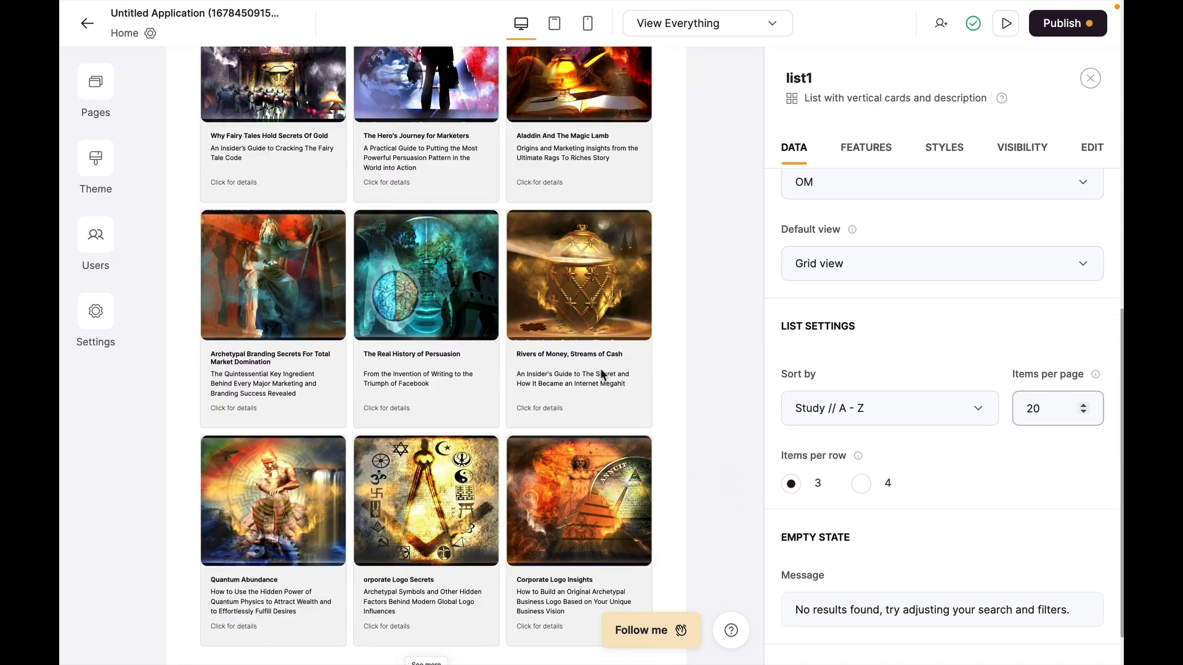
{"action": "scroll", "coordinate": [601, 372], "scroll_direction": "up", "scroll_amount": 10}
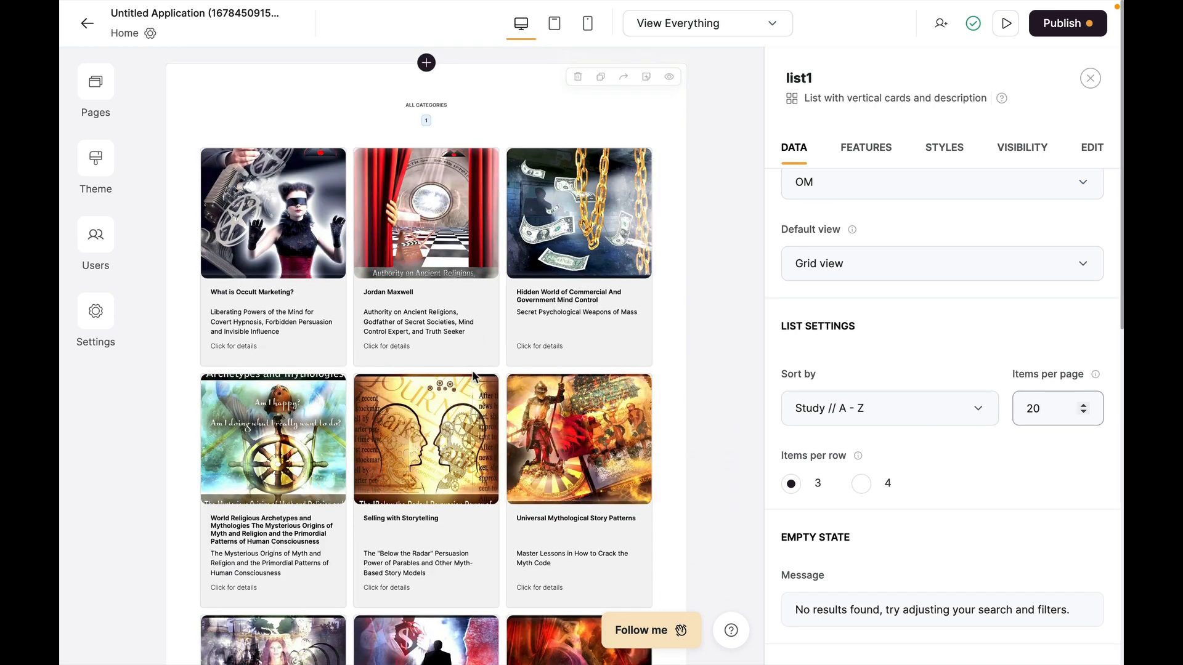
{"action": "scroll", "coordinate": [476, 369], "scroll_direction": "down", "scroll_amount": 1}
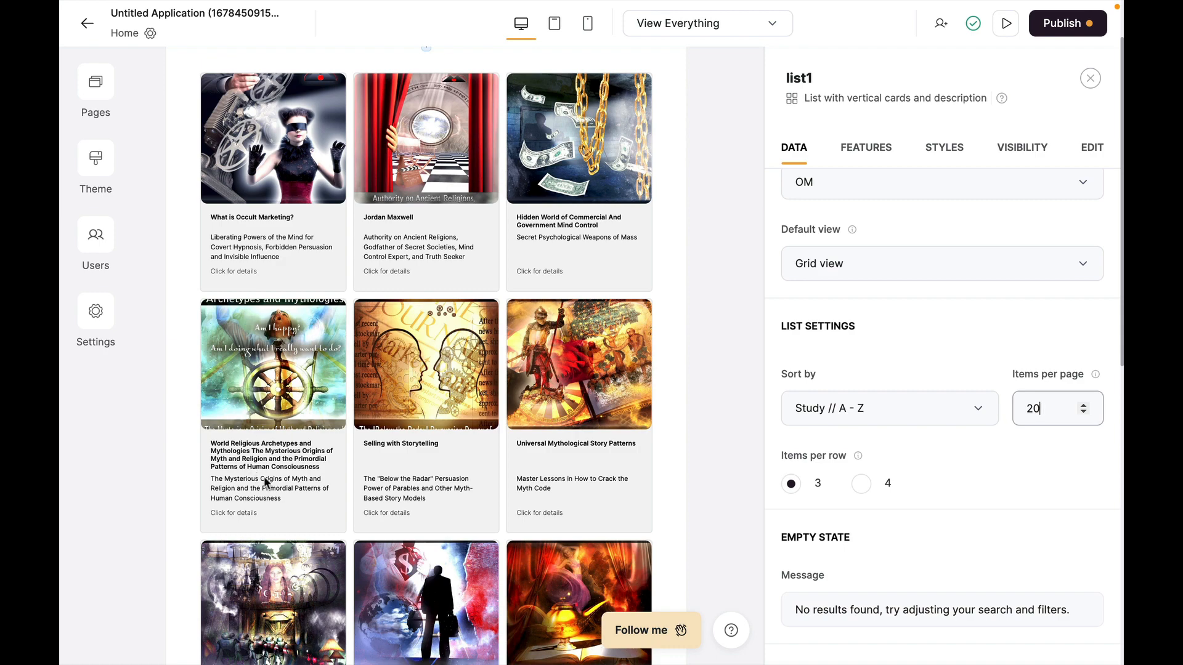
{"action": "scroll", "coordinate": [275, 462], "scroll_direction": "down", "scroll_amount": 5}
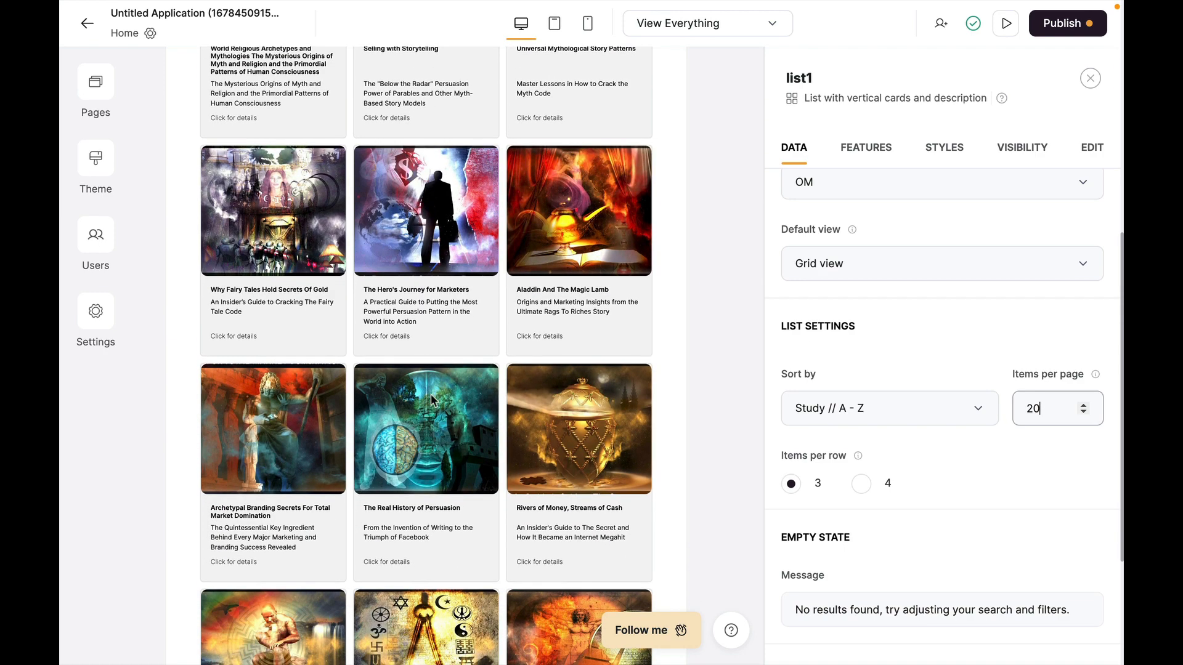
{"action": "scroll", "coordinate": [445, 424], "scroll_direction": "down", "scroll_amount": 3}
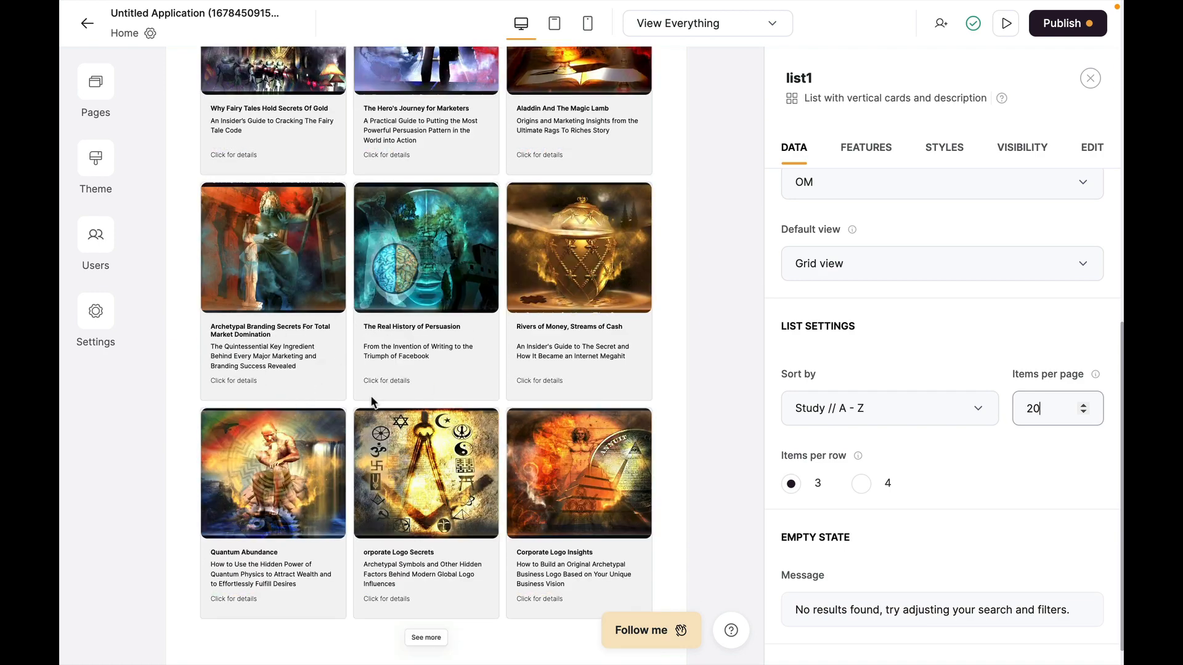
{"action": "scroll", "coordinate": [372, 401], "scroll_direction": "up", "scroll_amount": 6}
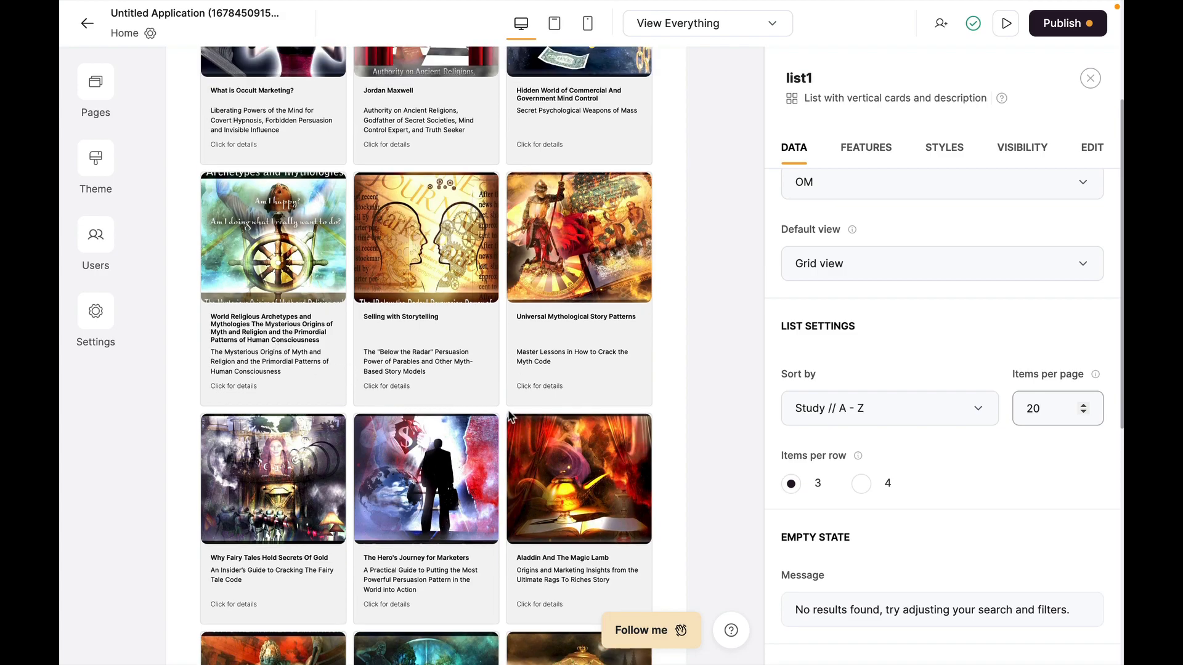
{"action": "scroll", "coordinate": [509, 417], "scroll_direction": "up", "scroll_amount": 3}
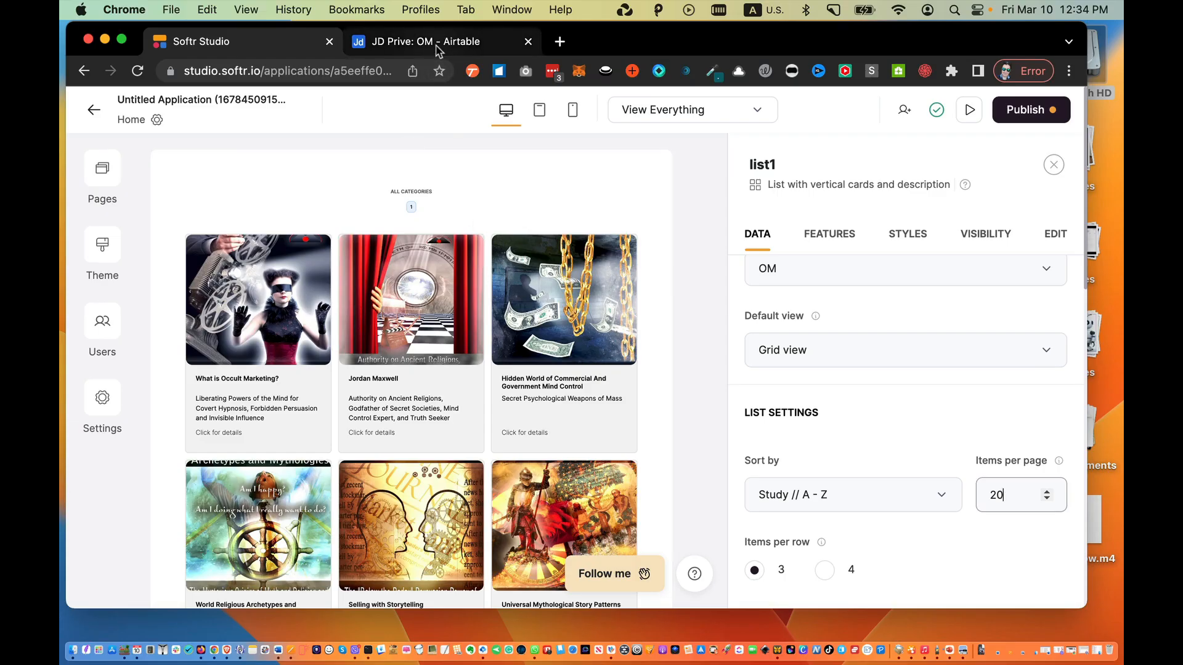
{"action": "scroll", "coordinate": [560, 351], "scroll_direction": "down", "scroll_amount": 3}
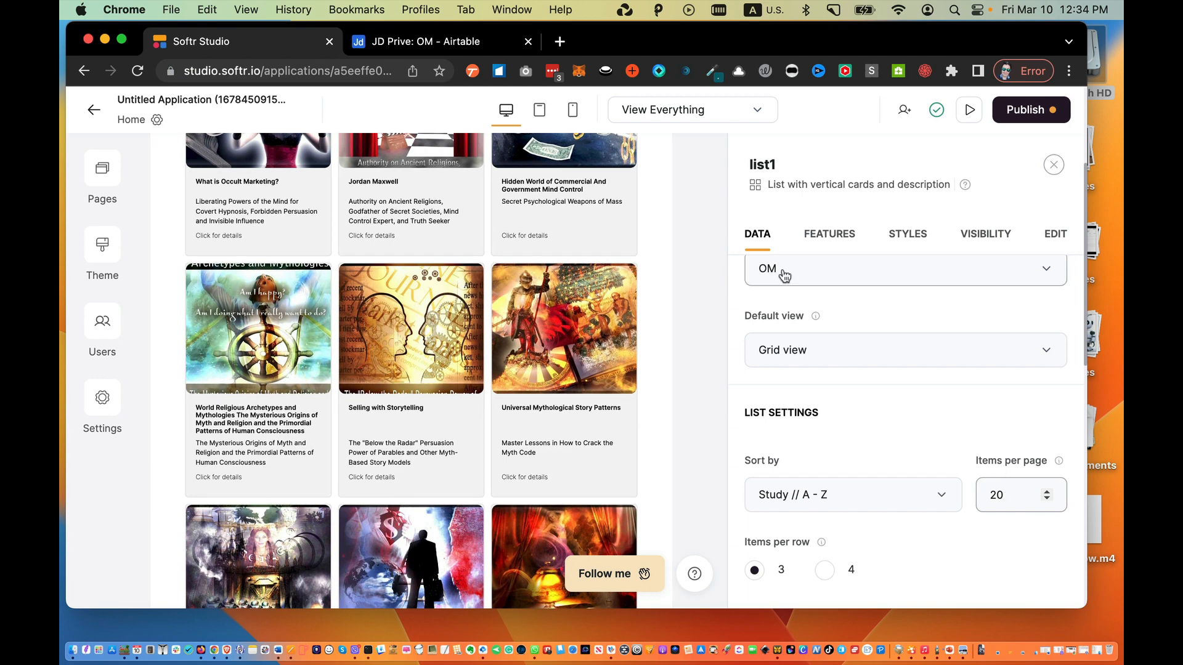
Step: Reapply Title as the content of list1's Title item field and check the refreshed cards
{"action": "scroll", "coordinate": [929, 450], "scroll_direction": "up", "scroll_amount": 4}
{"action": "left_click", "coordinate": [829, 235]}
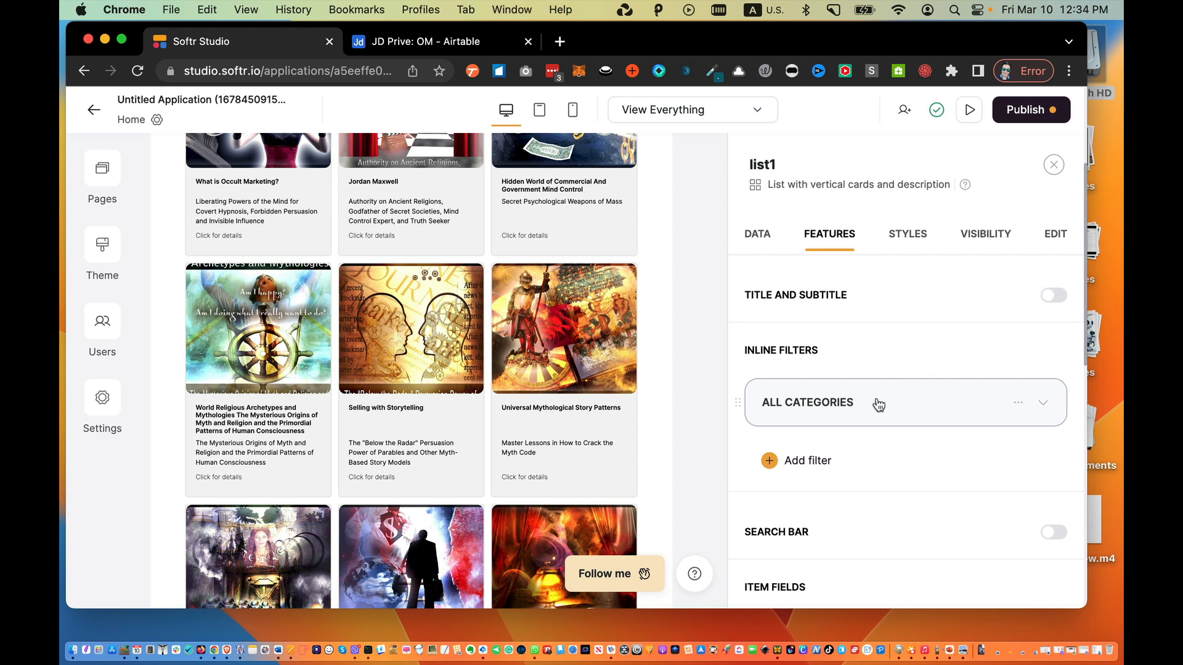
{"action": "scroll", "coordinate": [878, 405], "scroll_direction": "down", "scroll_amount": 4}
{"action": "scroll", "coordinate": [887, 383], "scroll_direction": "down", "scroll_amount": 2}
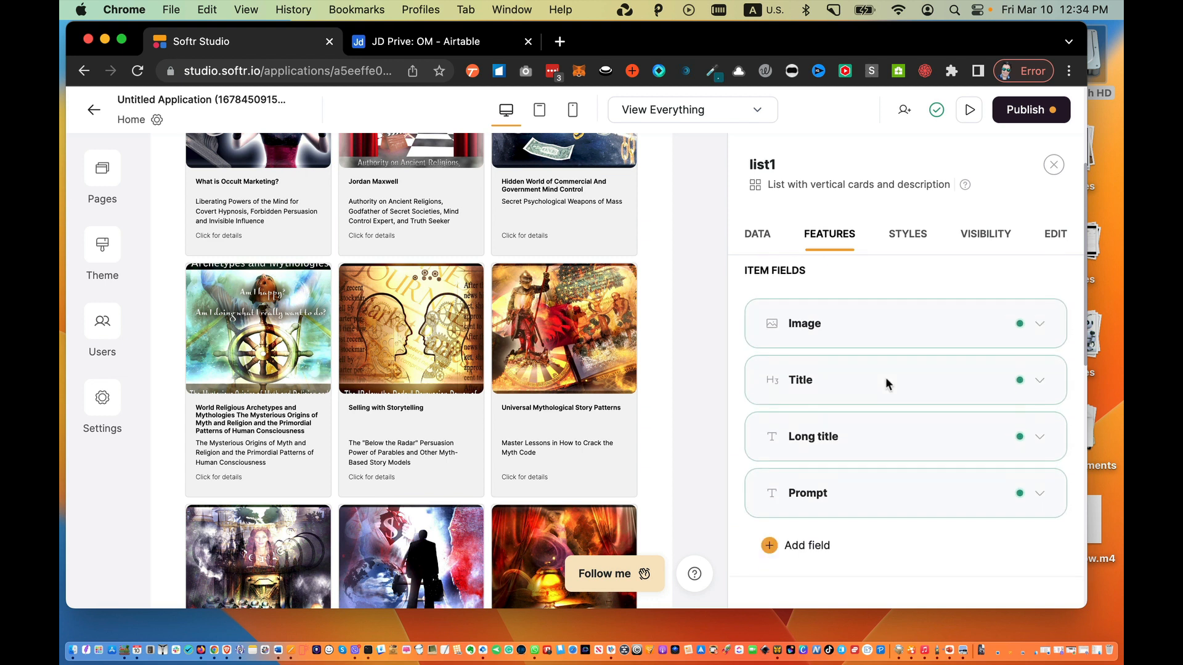
{"action": "left_click", "coordinate": [887, 383]}
{"action": "left_click", "coordinate": [881, 478]}
{"action": "left_click", "coordinate": [883, 478]}
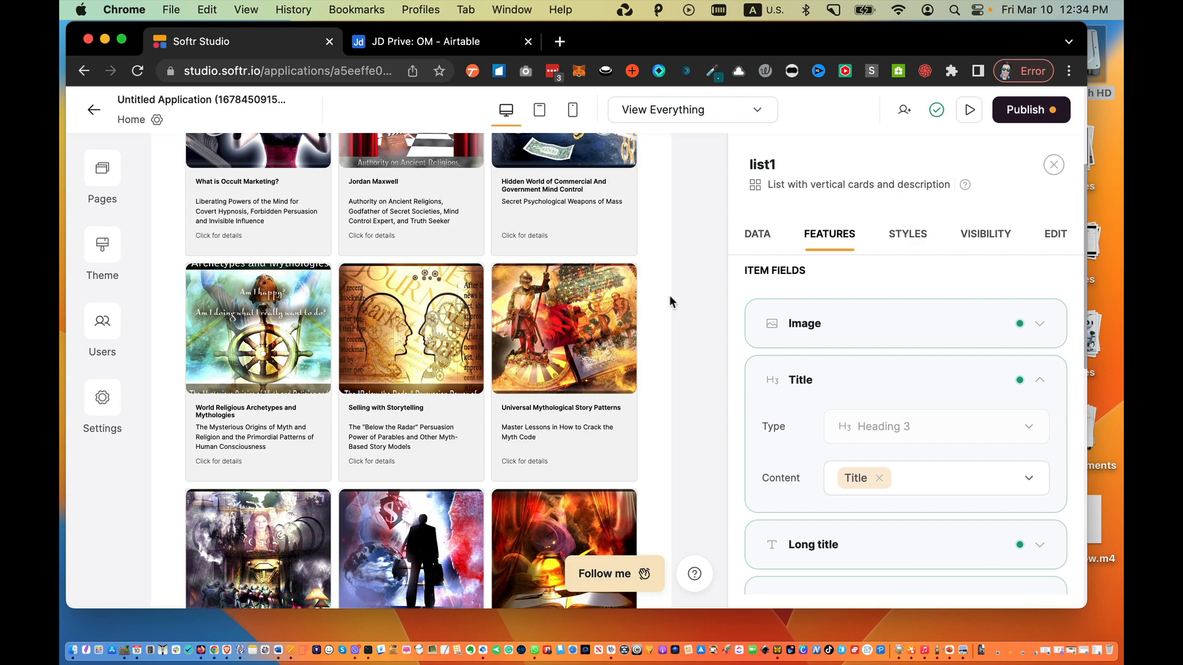
{"action": "scroll", "coordinate": [523, 303], "scroll_direction": "up", "scroll_amount": 3}
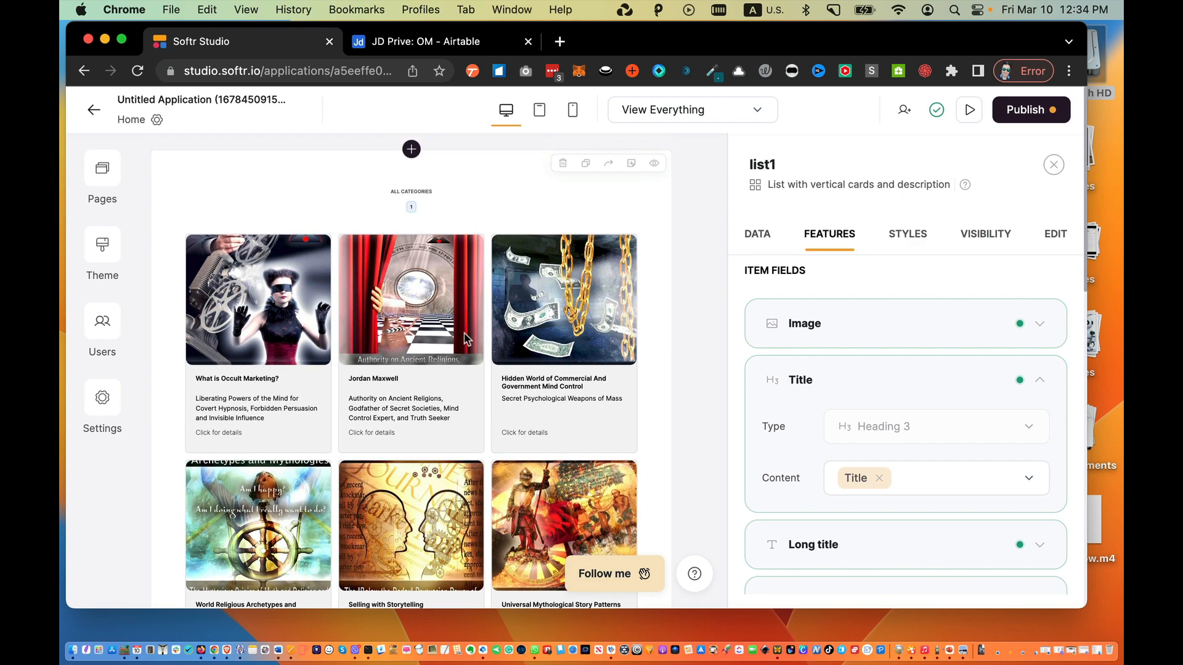
{"action": "scroll", "coordinate": [467, 337], "scroll_direction": "down", "scroll_amount": 7}
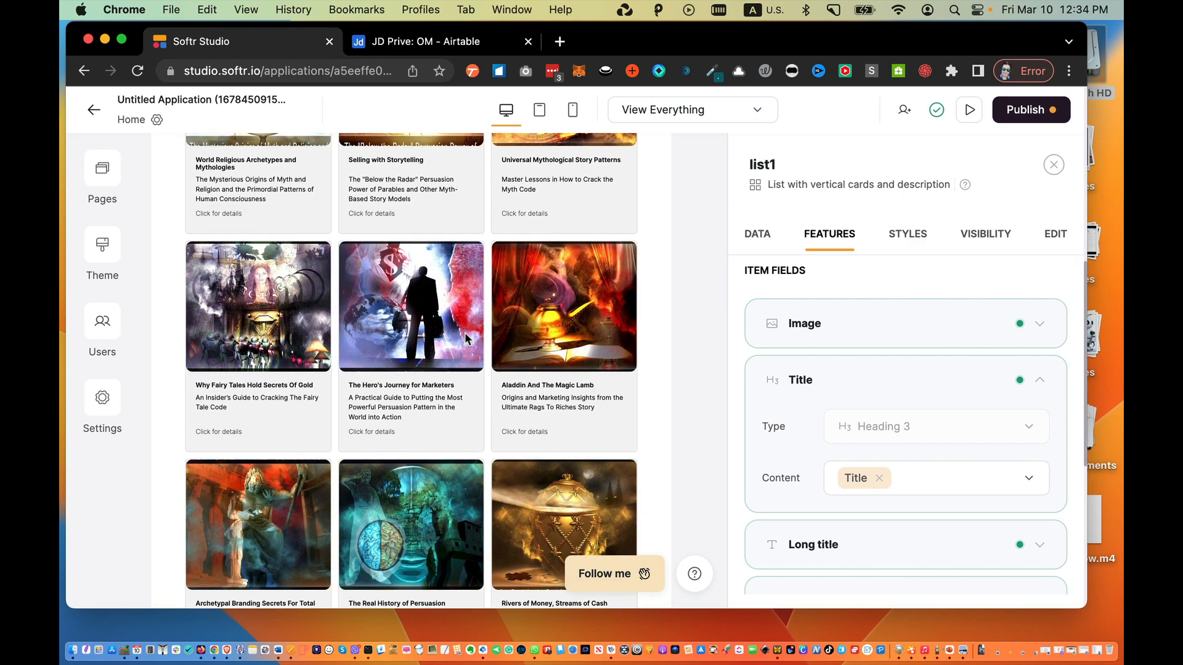
{"action": "scroll", "coordinate": [466, 337], "scroll_direction": "down", "scroll_amount": 6}
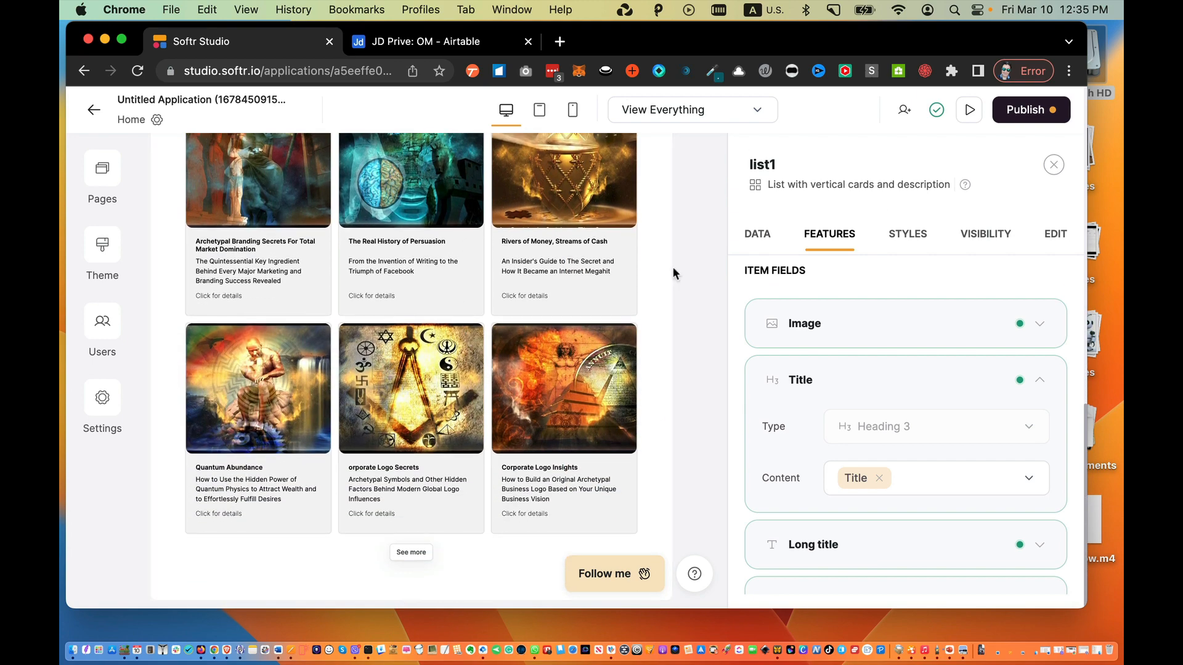
{"action": "scroll", "coordinate": [673, 272], "scroll_direction": "up", "scroll_amount": 13}
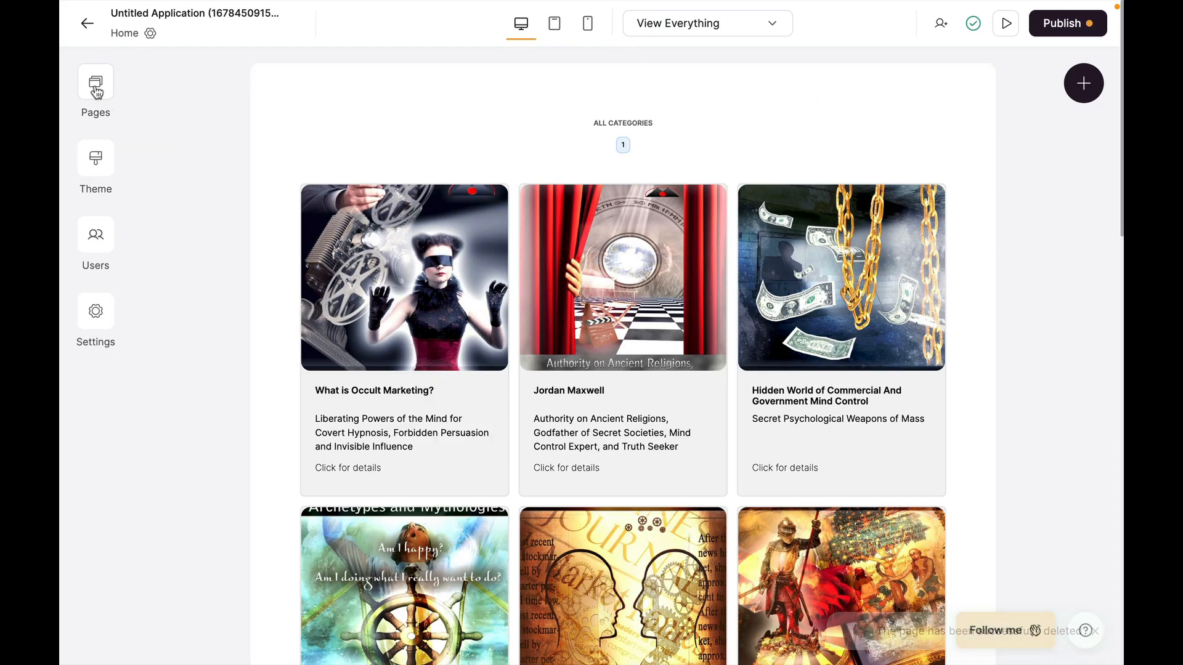
Step: Create a new page named Details with the URL /details
{"action": "left_click", "coordinate": [96, 84]}
{"action": "left_click", "coordinate": [317, 619]}
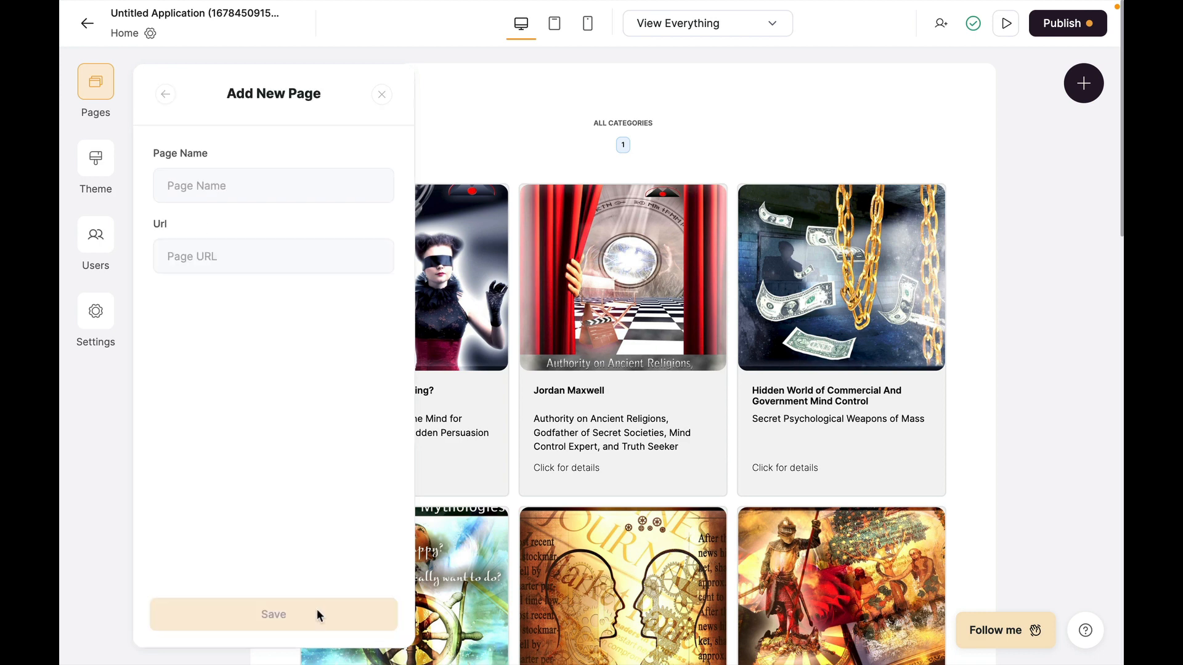
{"action": "left_click", "coordinate": [233, 190]}
{"action": "type", "text": "Details"}
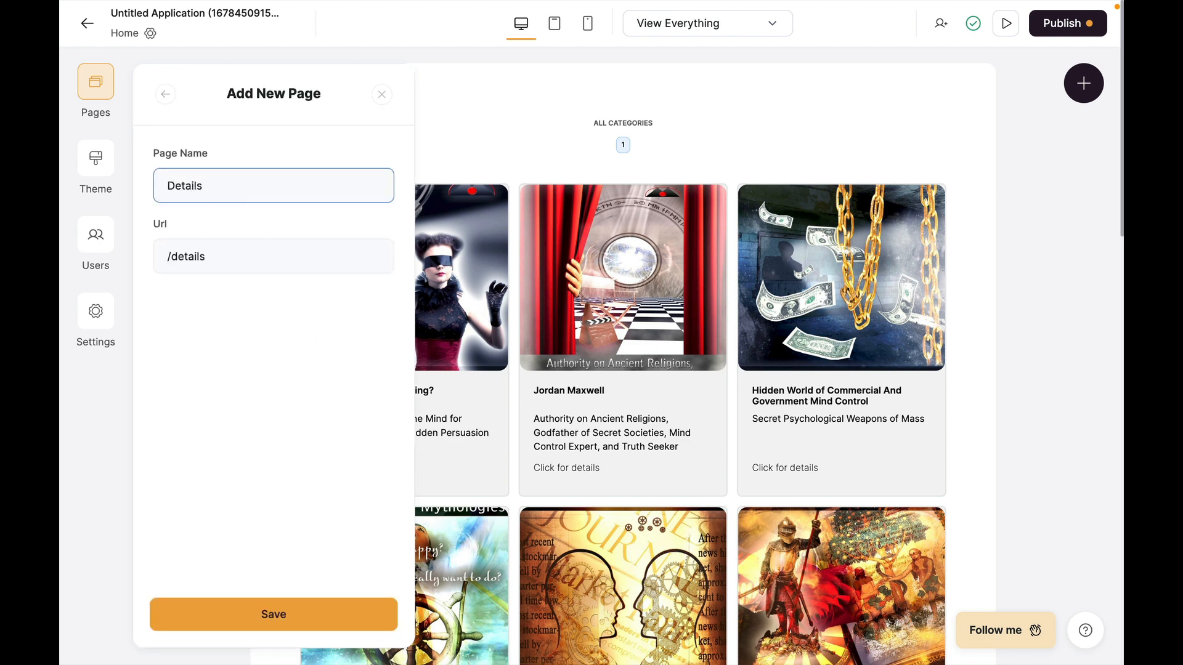
{"action": "left_click", "coordinate": [328, 614]}
Step: Compare the List Details block layouts and add the "List details page with side image" block to the Details page
{"action": "left_click", "coordinate": [652, 190]}
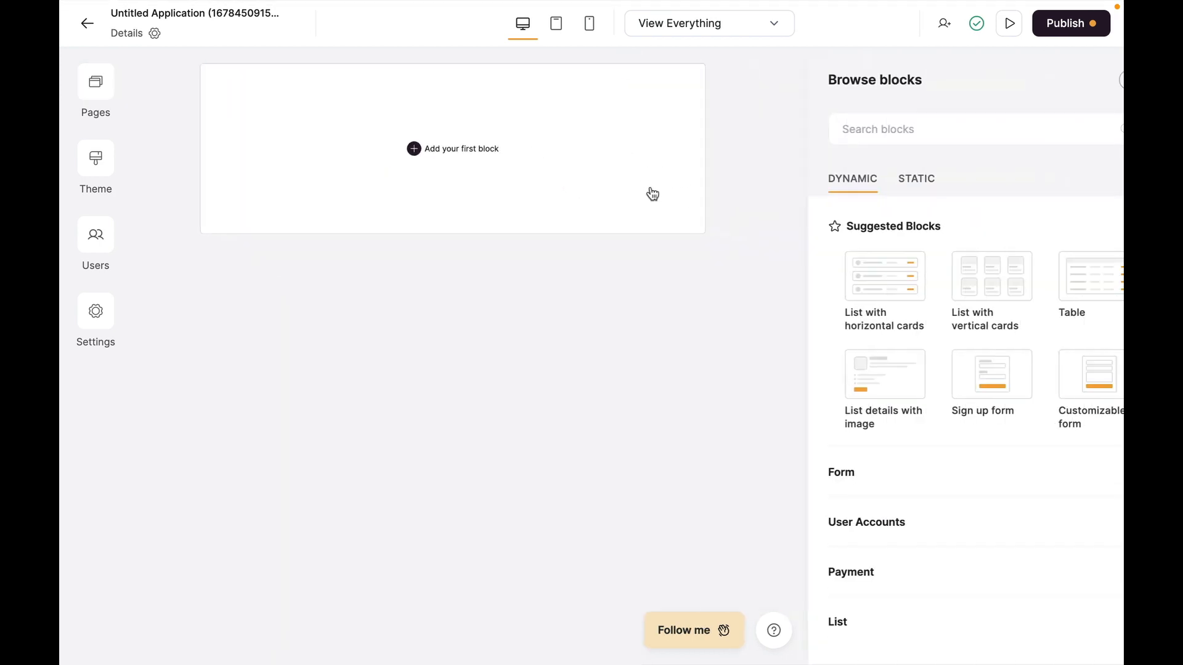
{"action": "scroll", "coordinate": [995, 478], "scroll_direction": "down", "scroll_amount": 5}
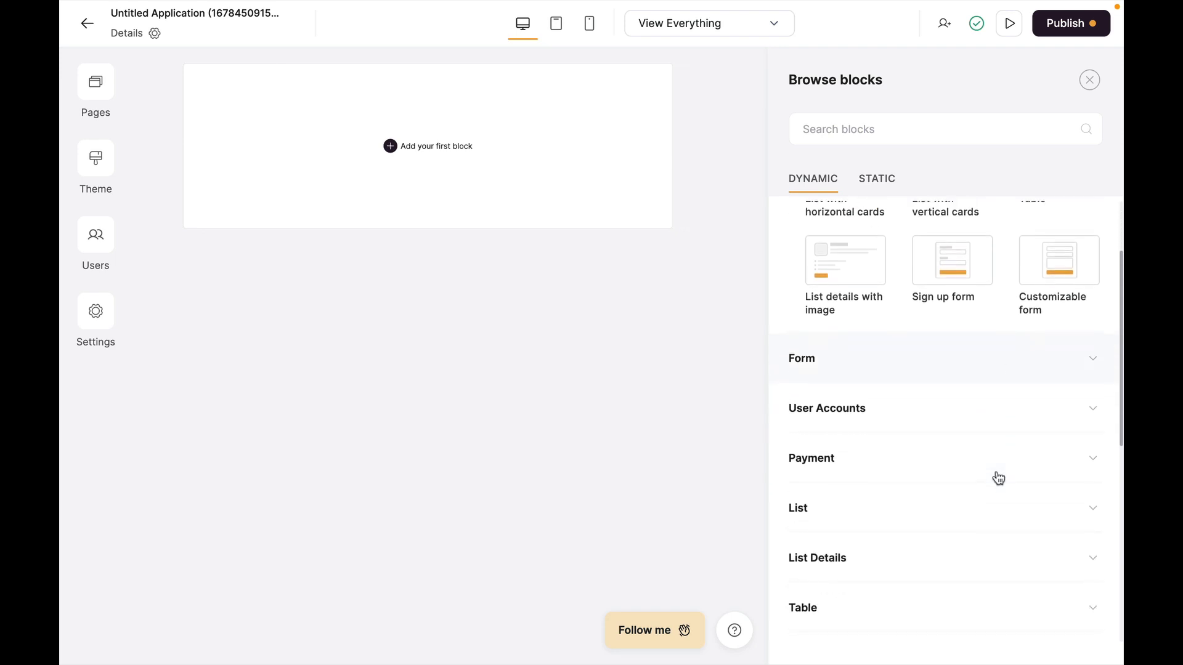
{"action": "left_click", "coordinate": [932, 517]}
{"action": "mouse_move", "coordinate": [927, 394]}
{"action": "mouse_move", "coordinate": [874, 331]}
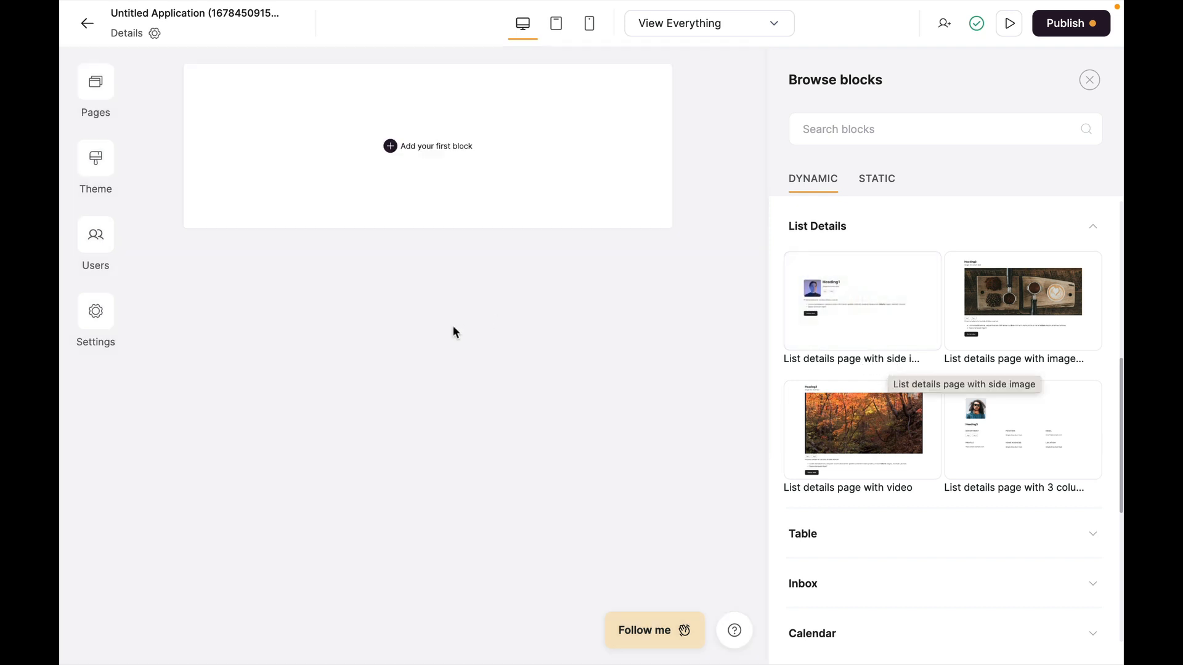
{"action": "mouse_move", "coordinate": [1060, 365]}
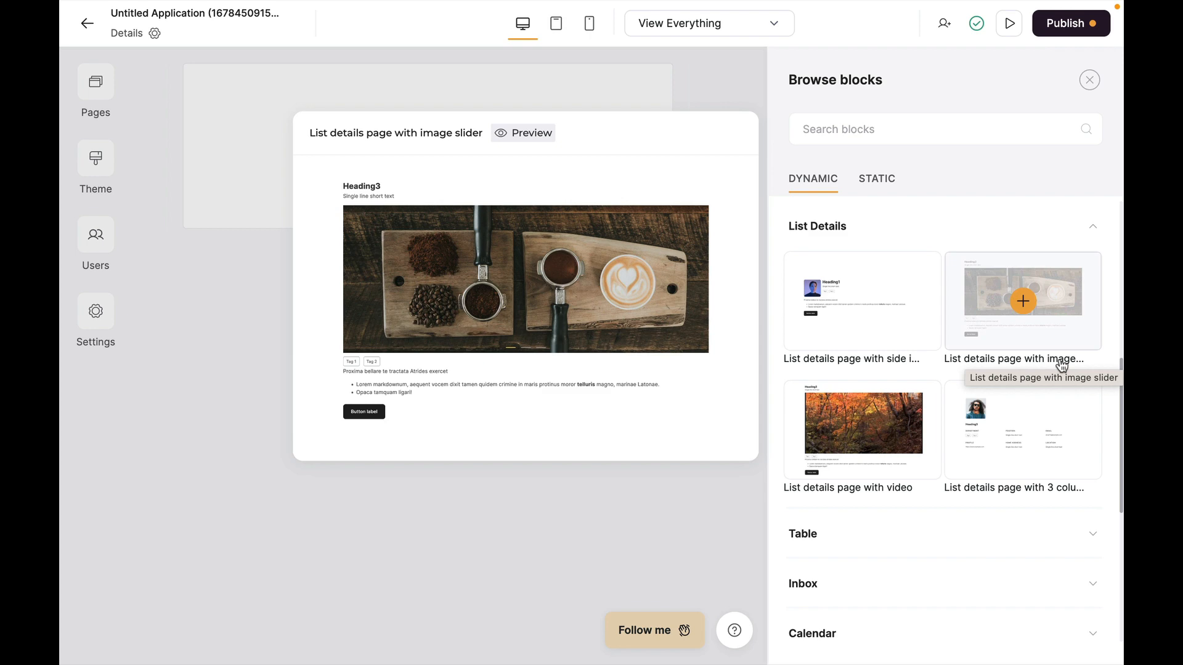
{"action": "scroll", "coordinate": [1061, 366], "scroll_direction": "down", "scroll_amount": 2}
{"action": "mouse_move", "coordinate": [1033, 420]}
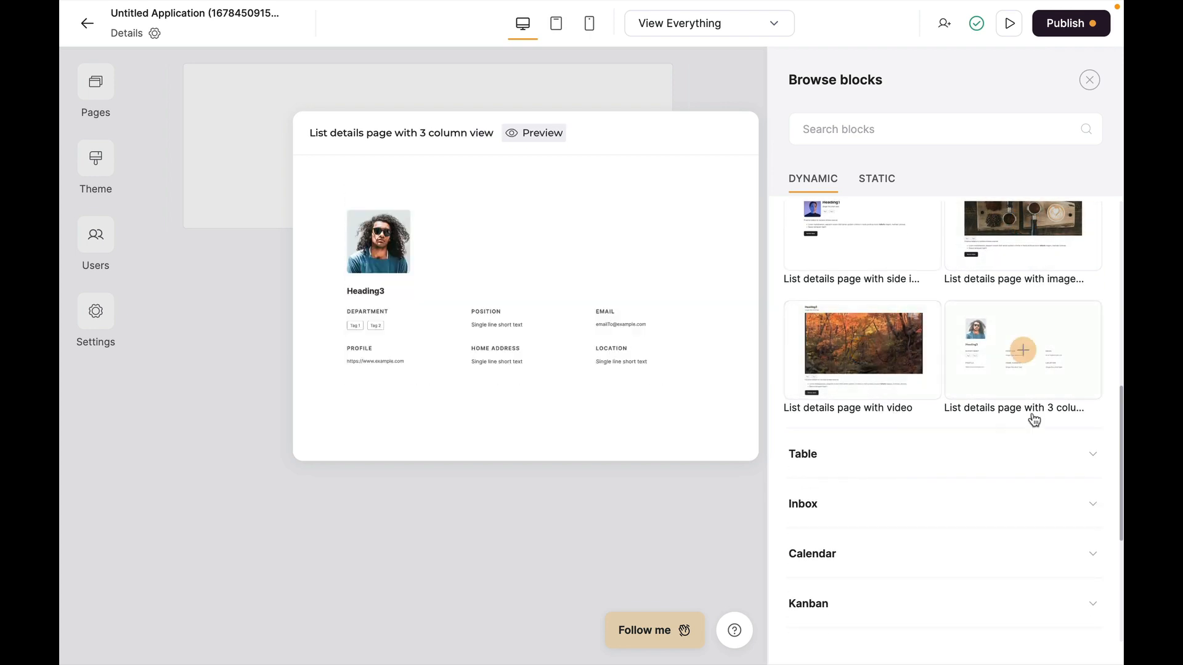
{"action": "scroll", "coordinate": [906, 370], "scroll_direction": "up", "scroll_amount": 4}
{"action": "mouse_move", "coordinate": [884, 351]}
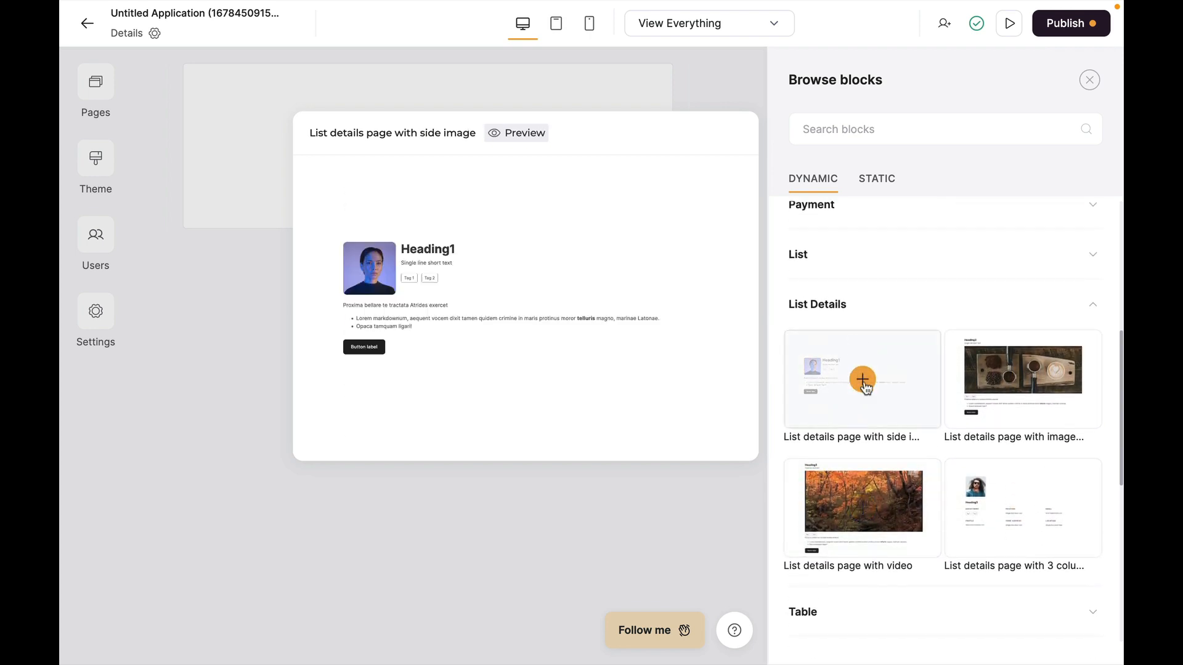
{"action": "left_click", "coordinate": [862, 379]}
Step: Connect the list-details1 block to the Airtable source and select its Airtable base
{"action": "left_click", "coordinate": [862, 268]}
{"action": "left_click", "coordinate": [860, 323]}
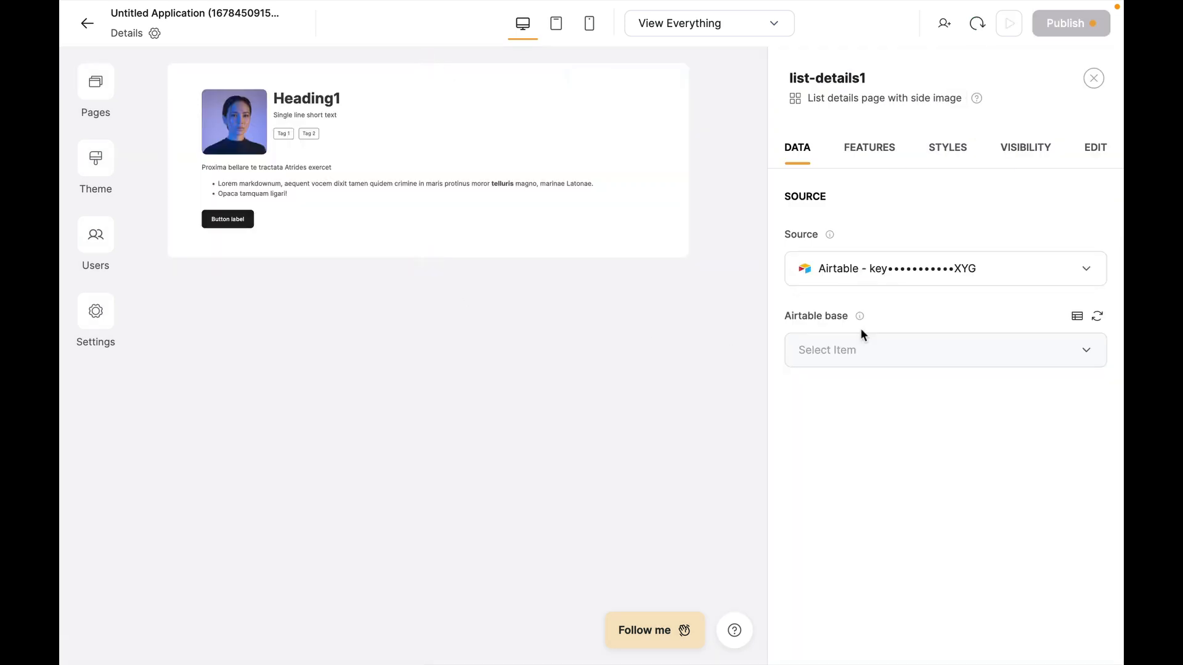
{"action": "left_click", "coordinate": [885, 353]}
{"action": "left_click", "coordinate": [924, 493]}
Step: Dismiss the task tutorial list and set the content of list-details1's Image item field to Image
{"action": "left_click", "coordinate": [868, 150]}
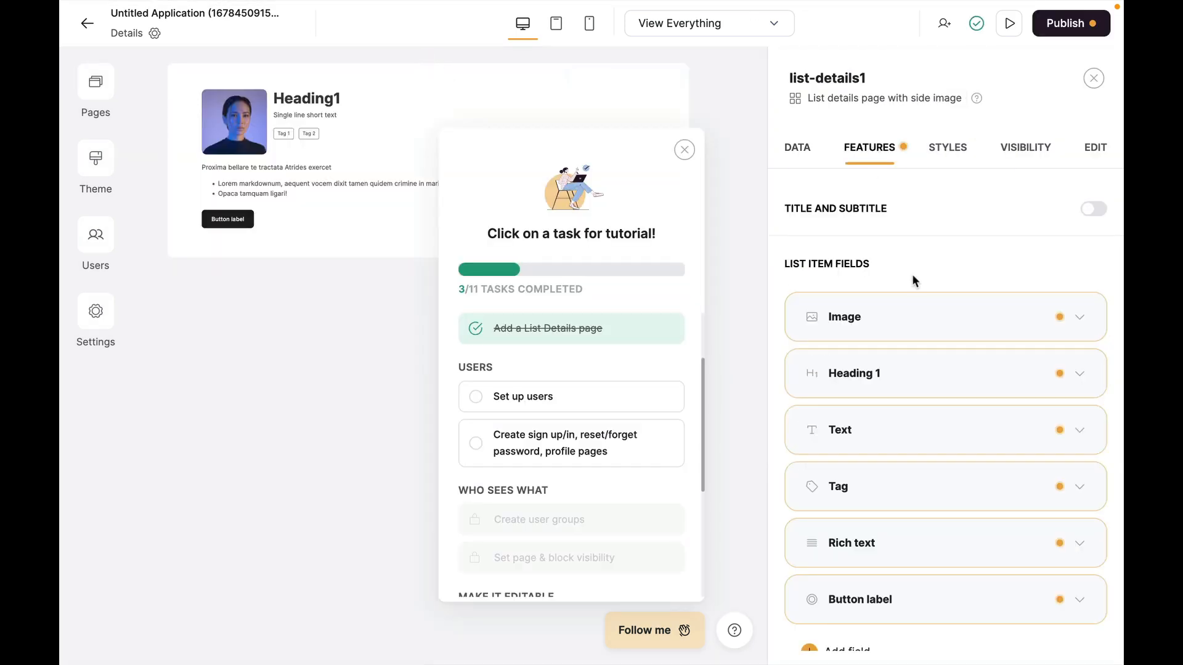
{"action": "left_click", "coordinate": [683, 149]}
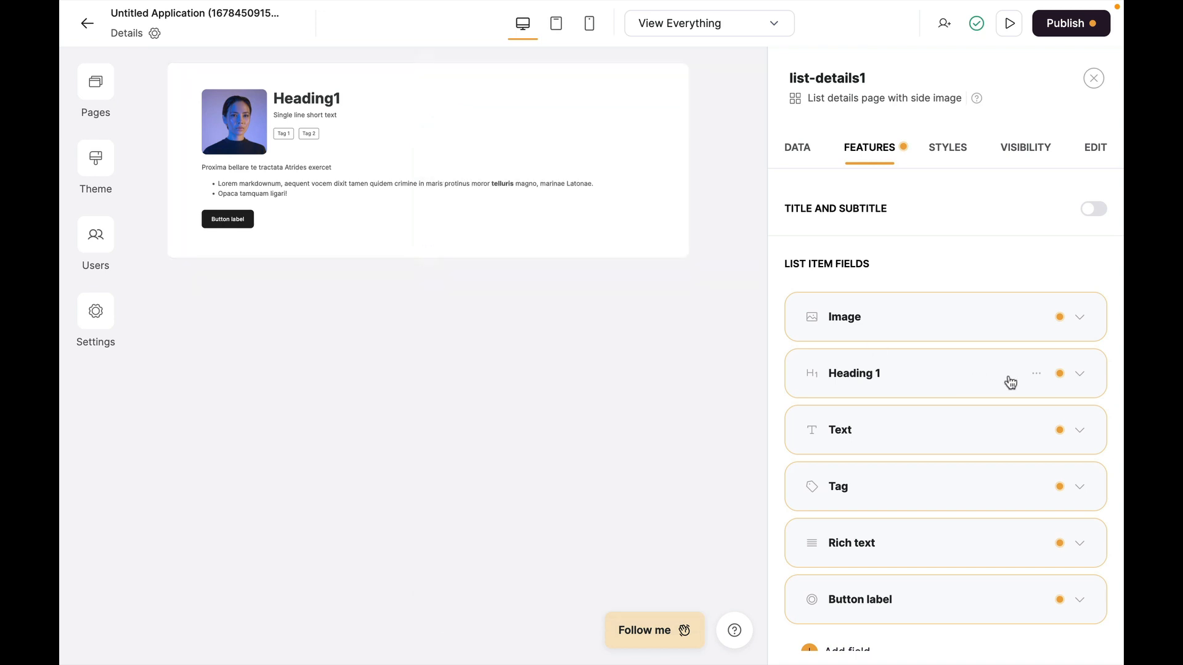
{"action": "left_click", "coordinate": [970, 330]}
{"action": "left_click", "coordinate": [949, 422]}
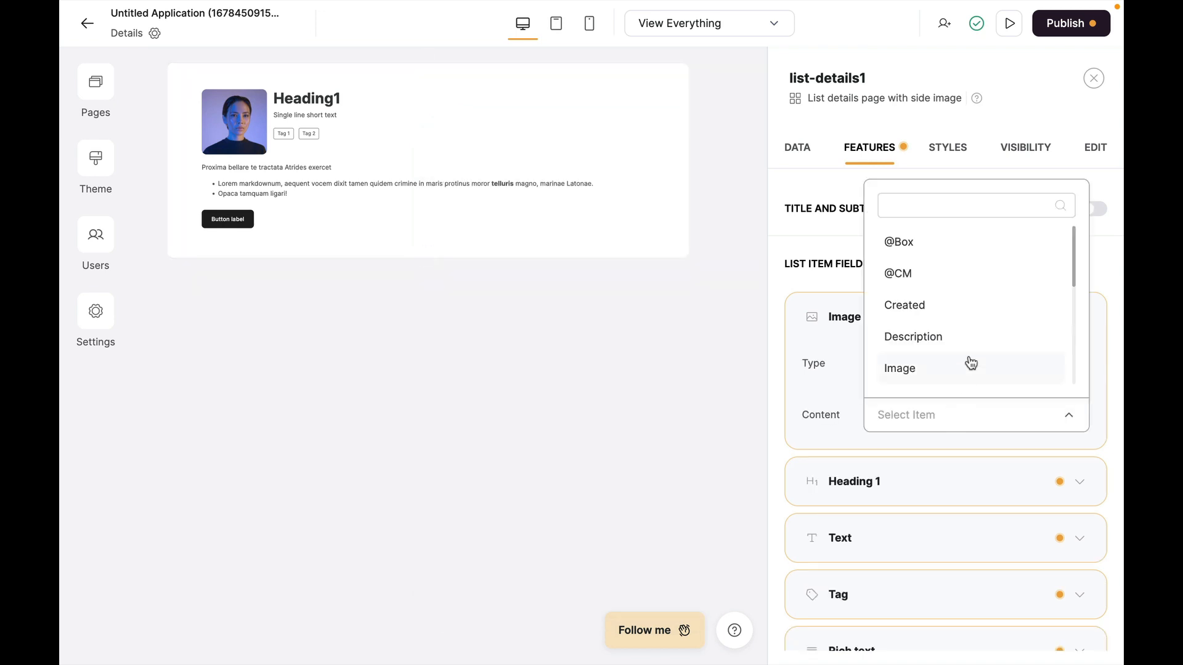
{"action": "left_click", "coordinate": [965, 365]}
Step: Style the details image with width S and height L, and return to the block's item fields
{"action": "left_click", "coordinate": [1034, 321]}
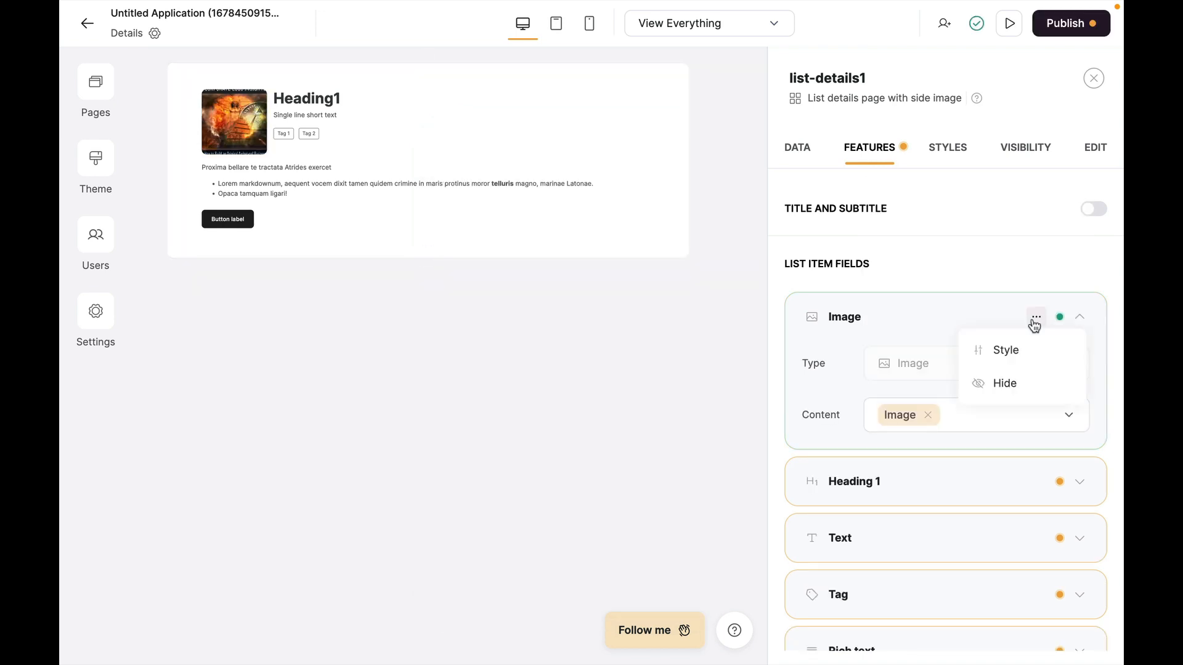
{"action": "left_click", "coordinate": [1014, 349]}
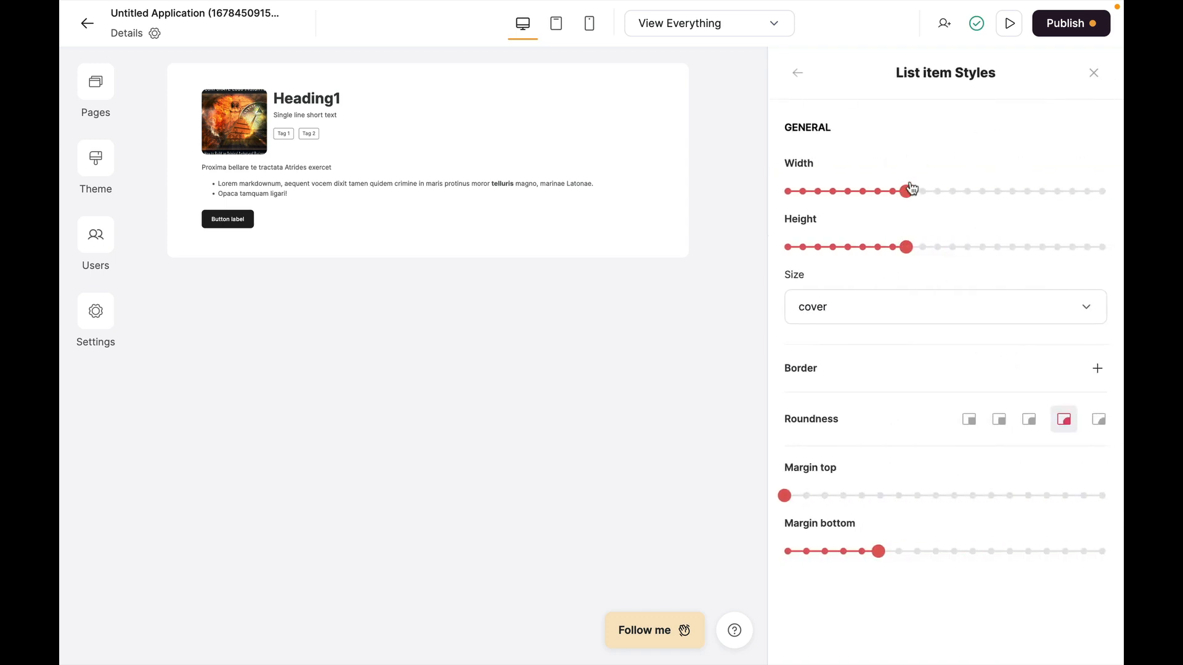
{"action": "left_click_drag", "start_coordinate": [907, 191], "coordinate": [968, 193]}
{"action": "left_click_drag", "start_coordinate": [908, 247], "coordinate": [1027, 249]}
{"action": "left_click_drag", "start_coordinate": [968, 192], "coordinate": [998, 197]}
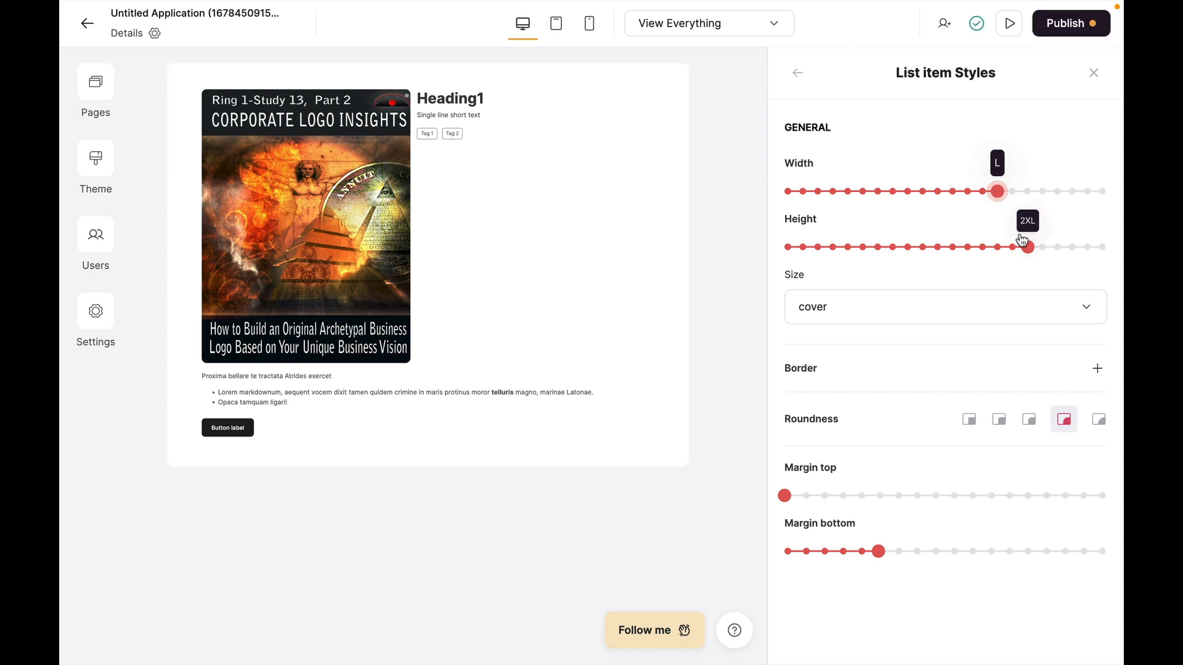
{"action": "left_click_drag", "start_coordinate": [1027, 246], "coordinate": [1008, 247]}
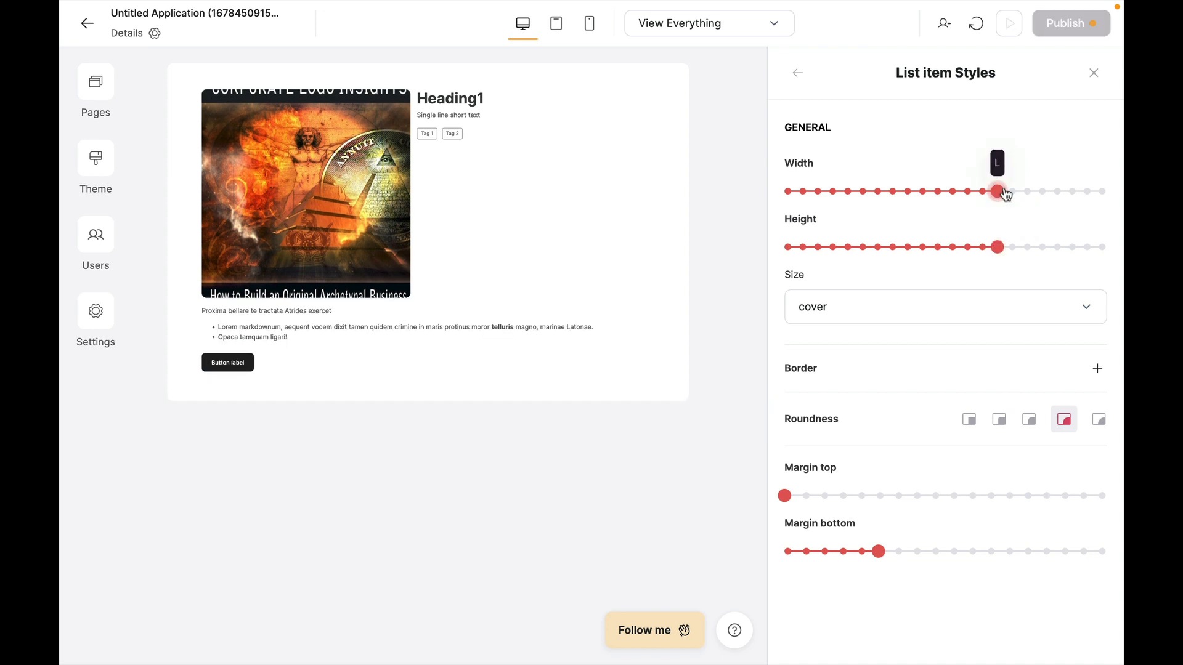
{"action": "left_click_drag", "start_coordinate": [999, 191], "coordinate": [966, 192]}
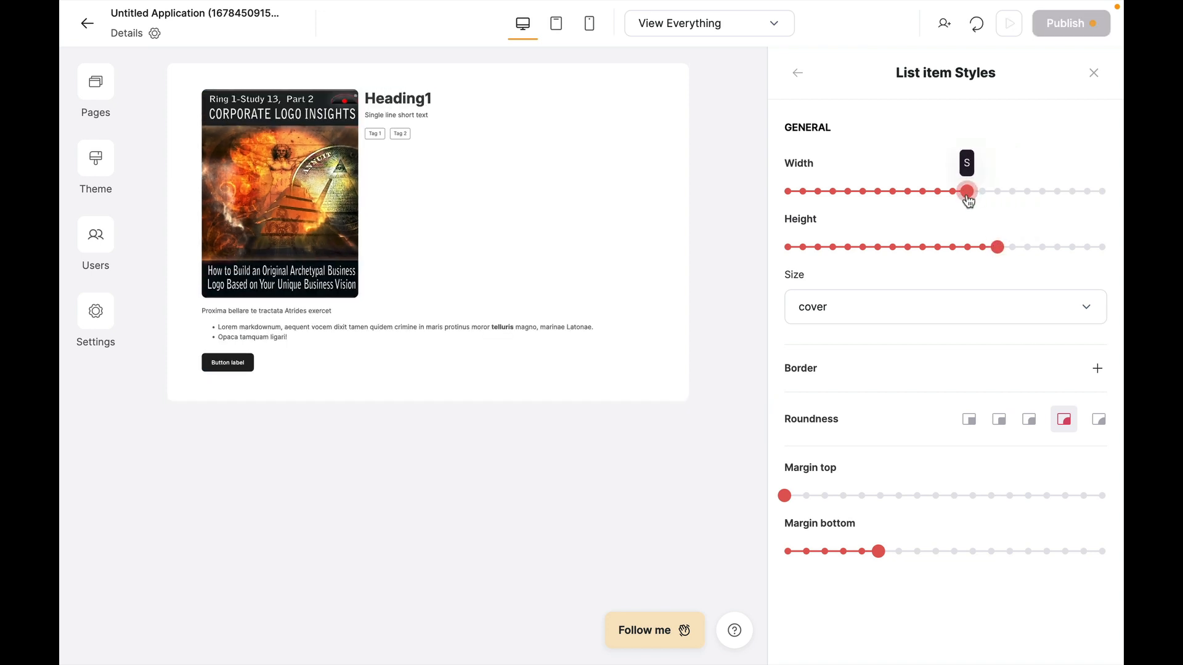
{"action": "left_click", "coordinate": [797, 76]}
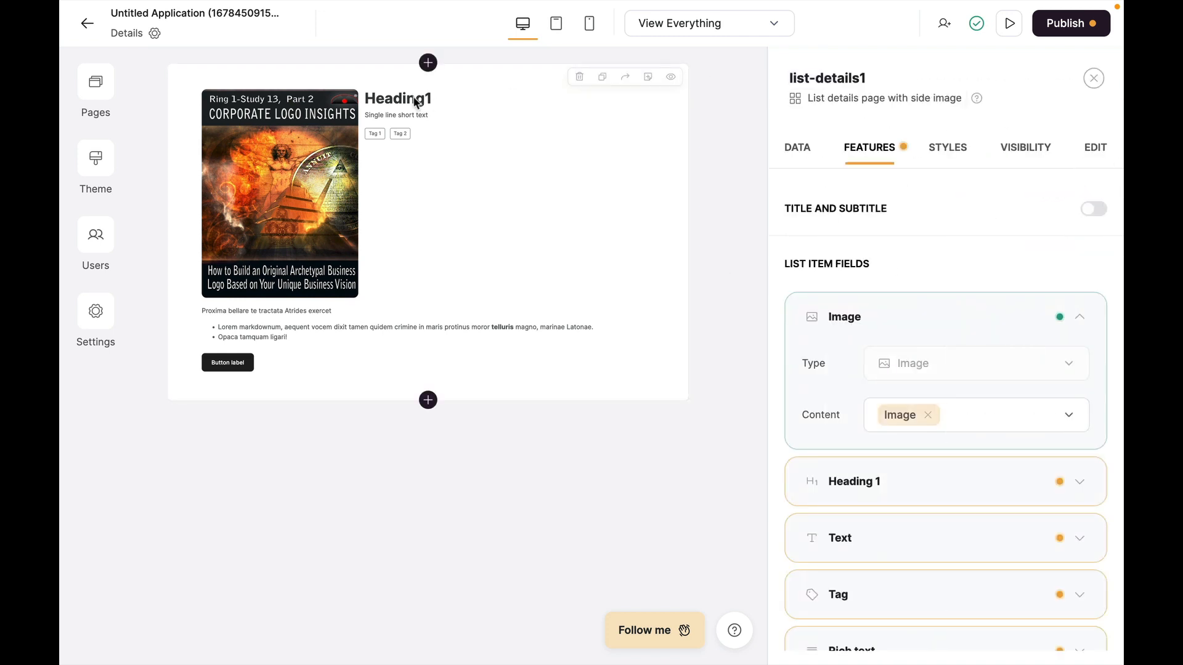
Step: Set the Heading 1 field's content to Title and the Text field's content to Long title
{"action": "left_click", "coordinate": [880, 483]}
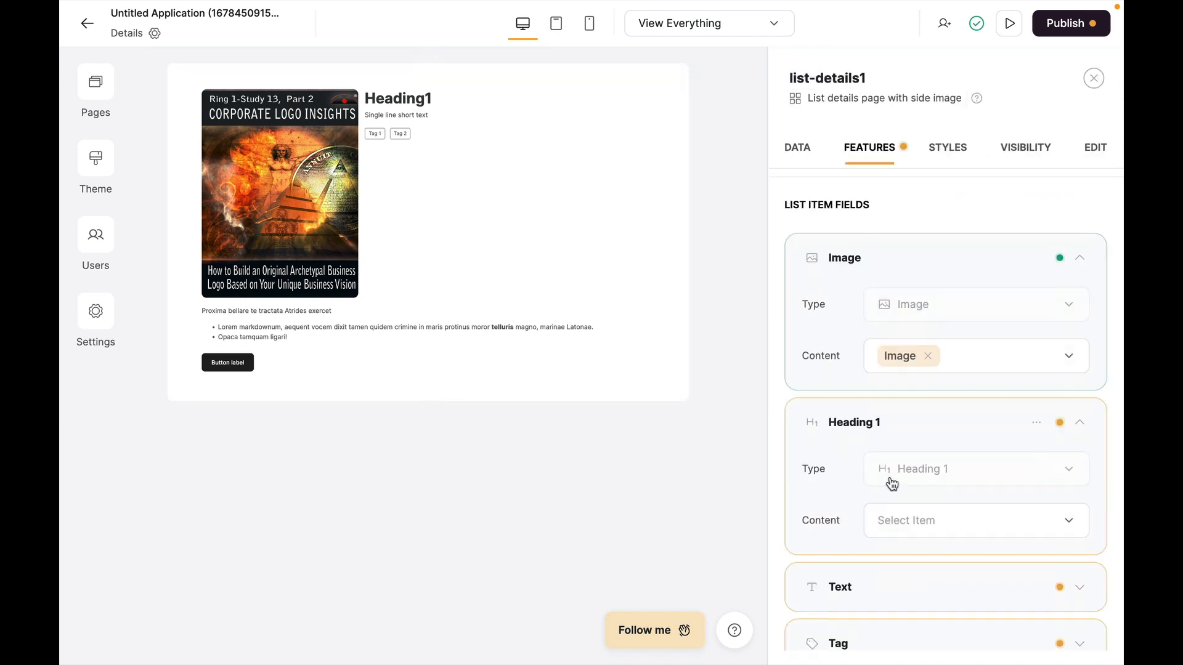
{"action": "left_click", "coordinate": [924, 441]}
{"action": "scroll", "coordinate": [950, 388], "scroll_direction": "down", "scroll_amount": 3}
{"action": "left_click", "coordinate": [945, 371]}
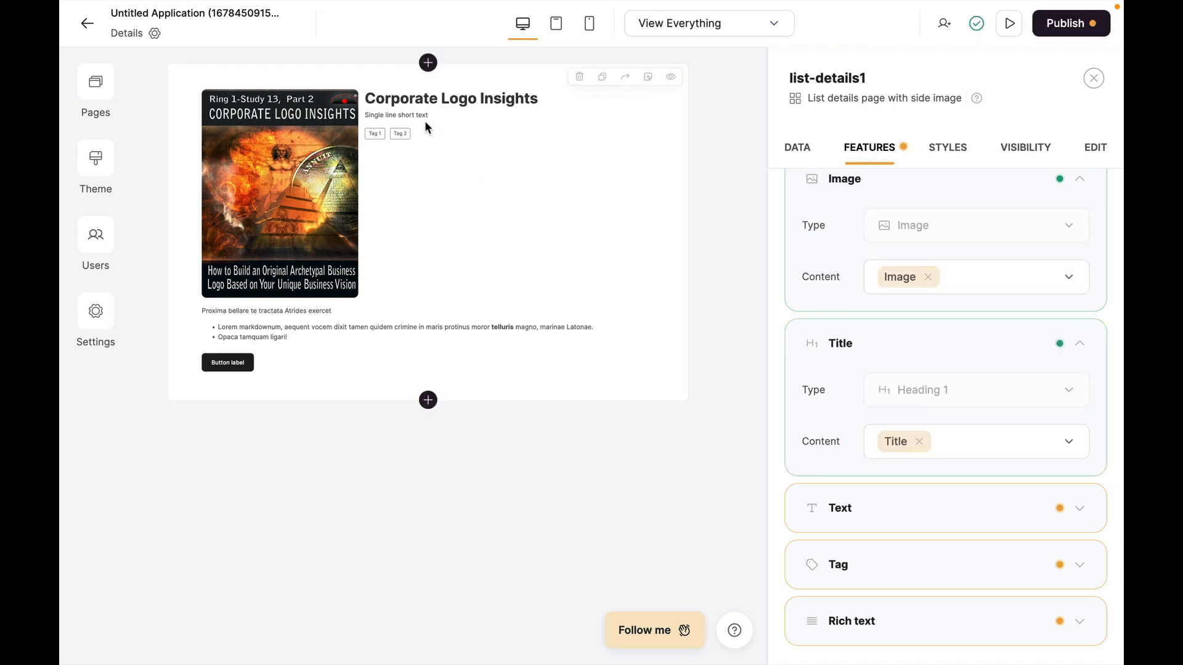
{"action": "left_click", "coordinate": [924, 508]}
{"action": "left_click", "coordinate": [948, 485]}
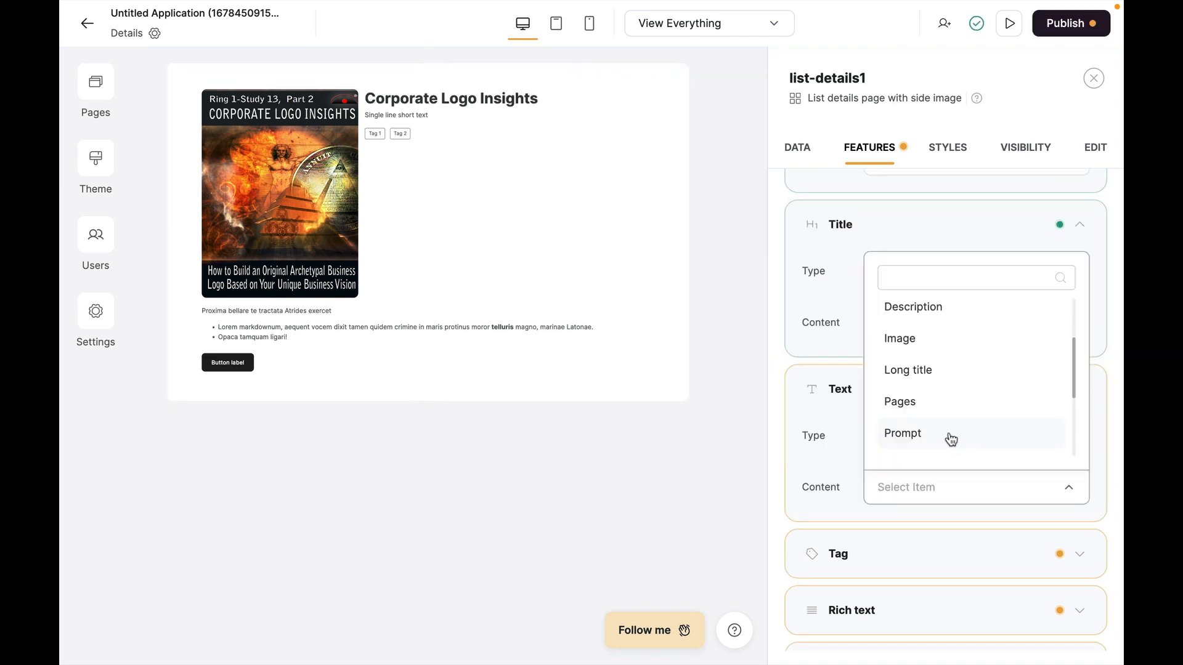
{"action": "left_click", "coordinate": [908, 369]}
Step: Hide the Tag field and set the Rich text field's content to Description
{"action": "scroll", "coordinate": [912, 375], "scroll_direction": "up", "scroll_amount": 1}
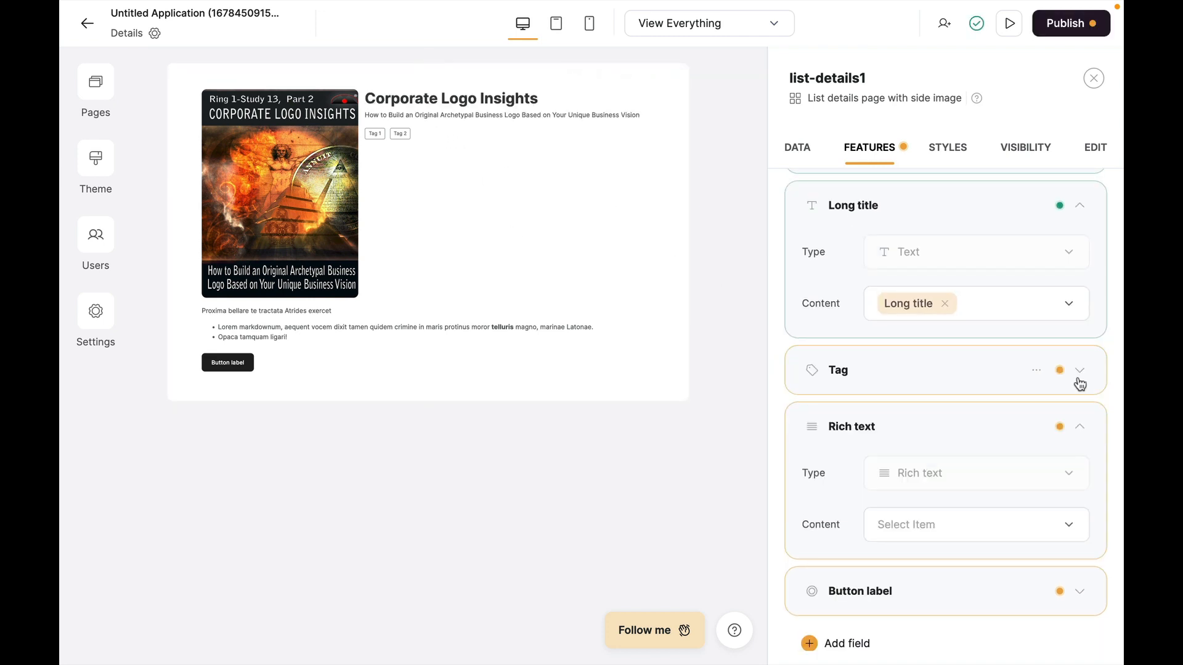
{"action": "left_click", "coordinate": [1035, 370]}
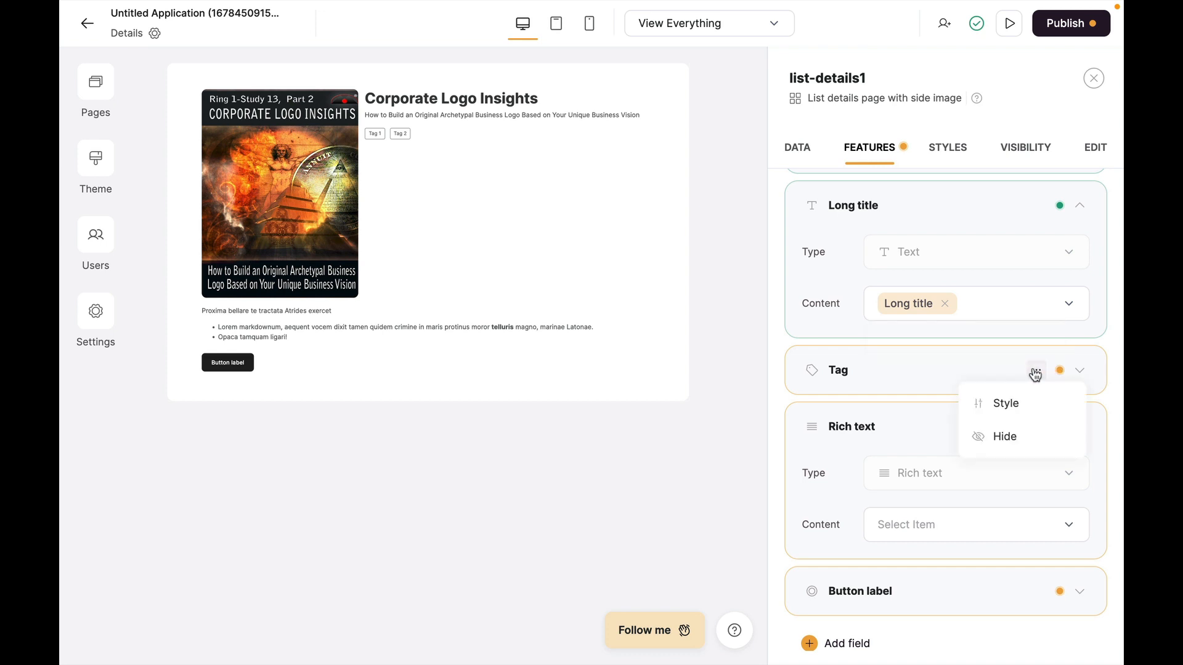
{"action": "left_click", "coordinate": [1004, 437]}
{"action": "scroll", "coordinate": [973, 431], "scroll_direction": "down", "scroll_amount": 1}
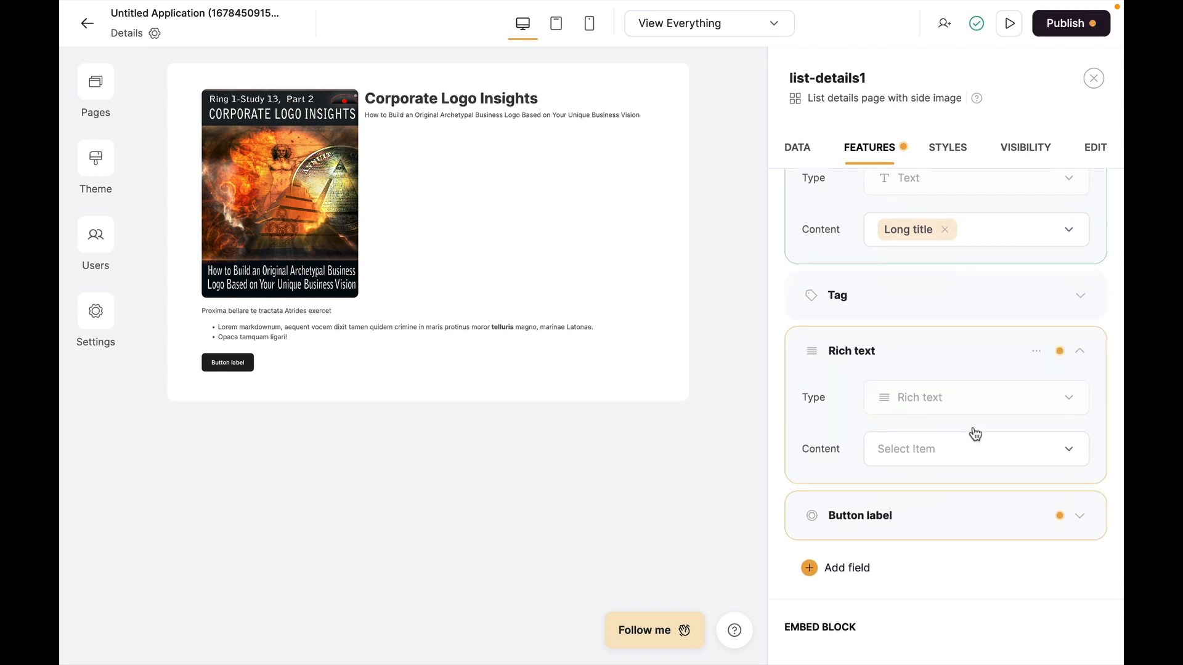
{"action": "left_click", "coordinate": [950, 449]}
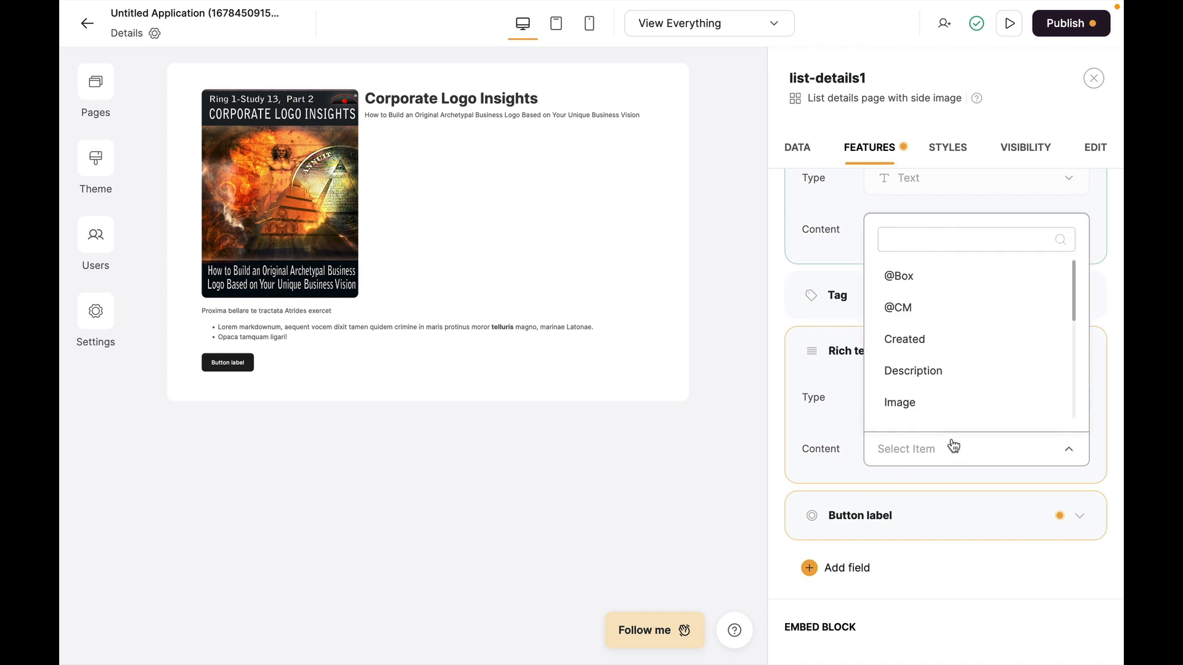
{"action": "left_click", "coordinate": [960, 374]}
Step: Change the label of the details block's button to Download
{"action": "scroll", "coordinate": [954, 425], "scroll_direction": "down", "scroll_amount": 1}
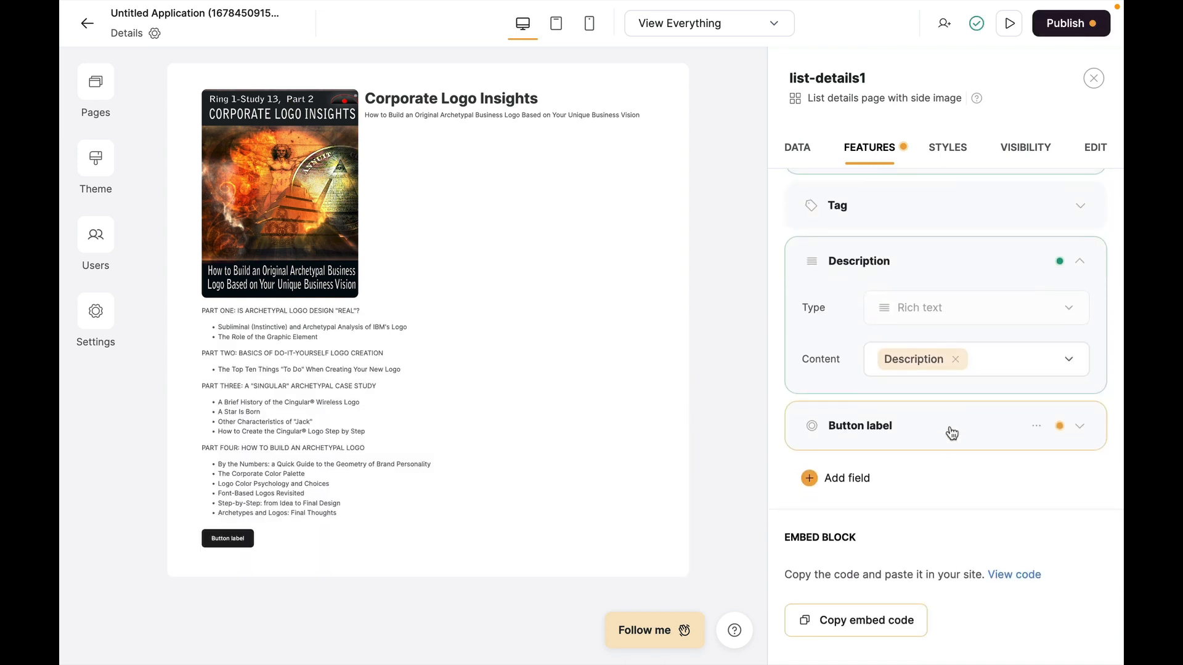
{"action": "left_click", "coordinate": [952, 433]}
{"action": "scroll", "coordinate": [948, 431], "scroll_direction": "down", "scroll_amount": 1}
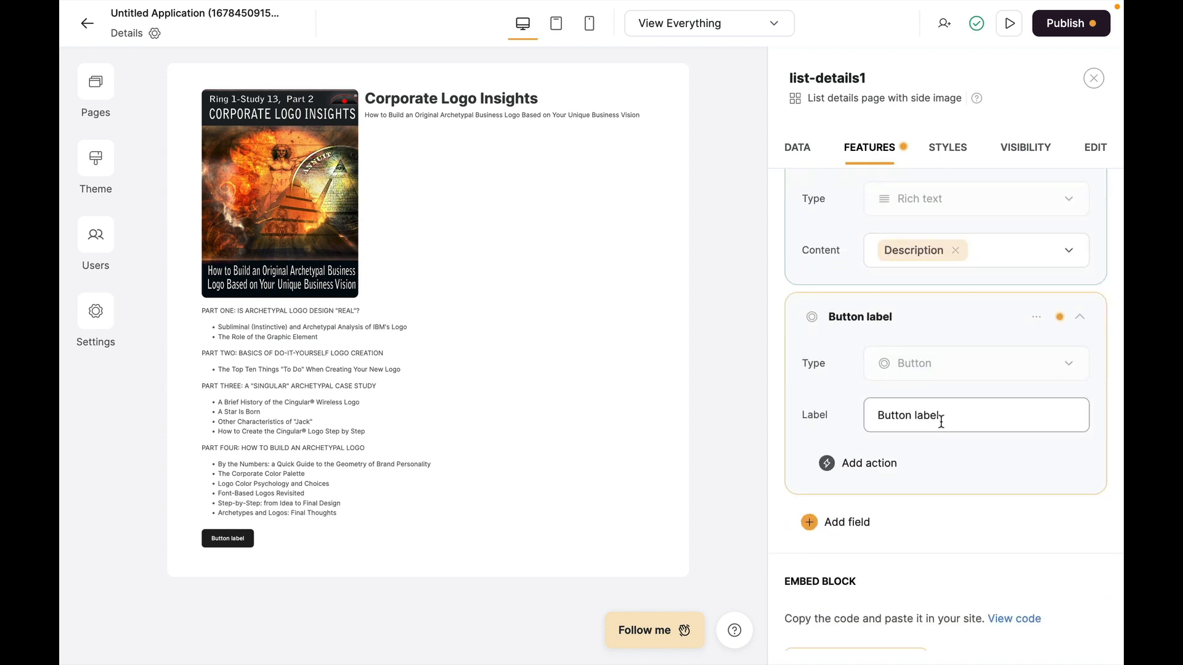
{"action": "triple_click", "coordinate": [932, 417]}
{"action": "type", "text": "Download"}
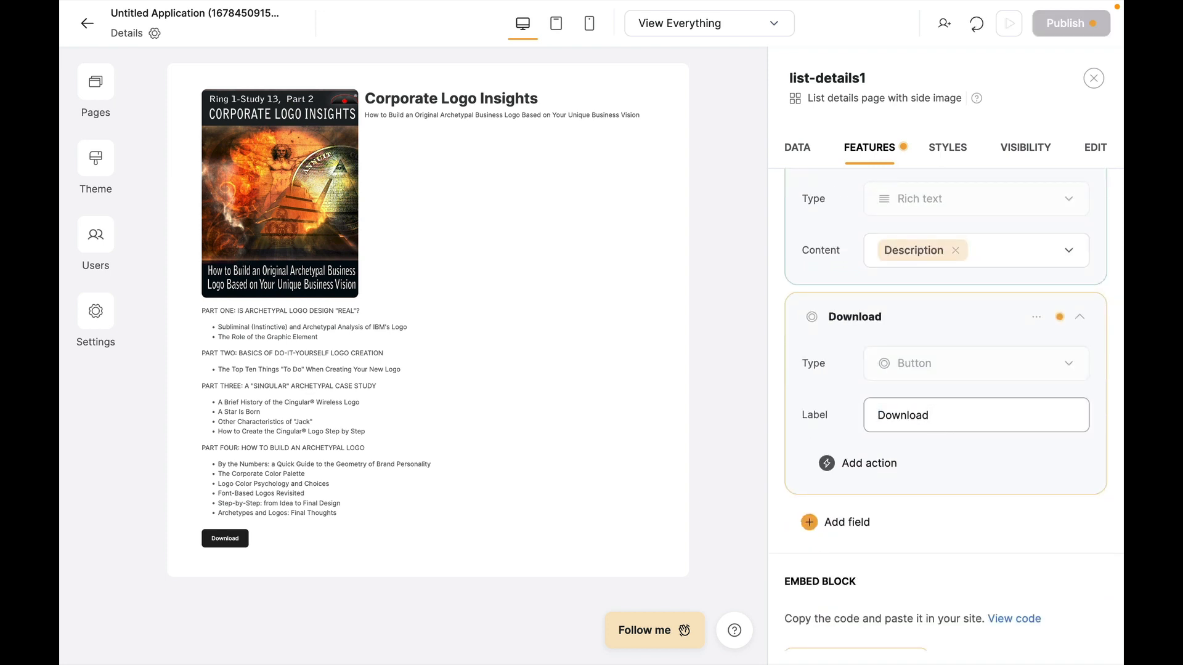
{"action": "left_click", "coordinate": [895, 472]}
{"action": "left_click", "coordinate": [915, 408]}
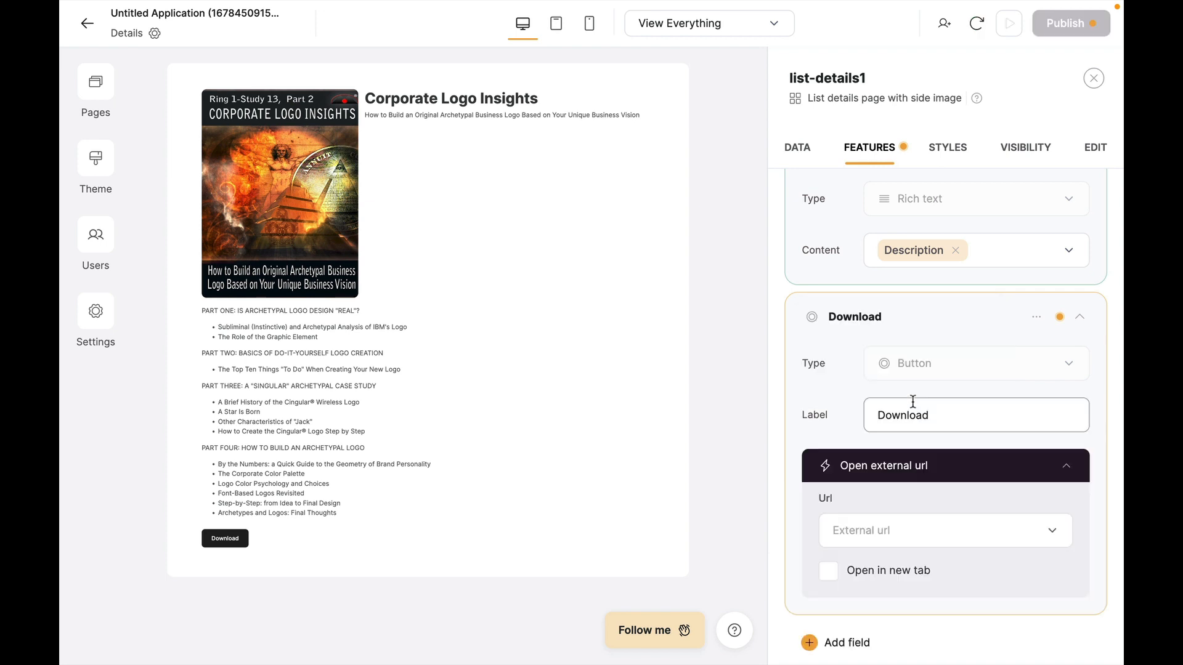
{"action": "scroll", "coordinate": [930, 480], "scroll_direction": "down", "scroll_amount": 1}
{"action": "scroll", "coordinate": [930, 480], "scroll_direction": "down", "scroll_amount": 2}
{"action": "left_click", "coordinate": [925, 463]}
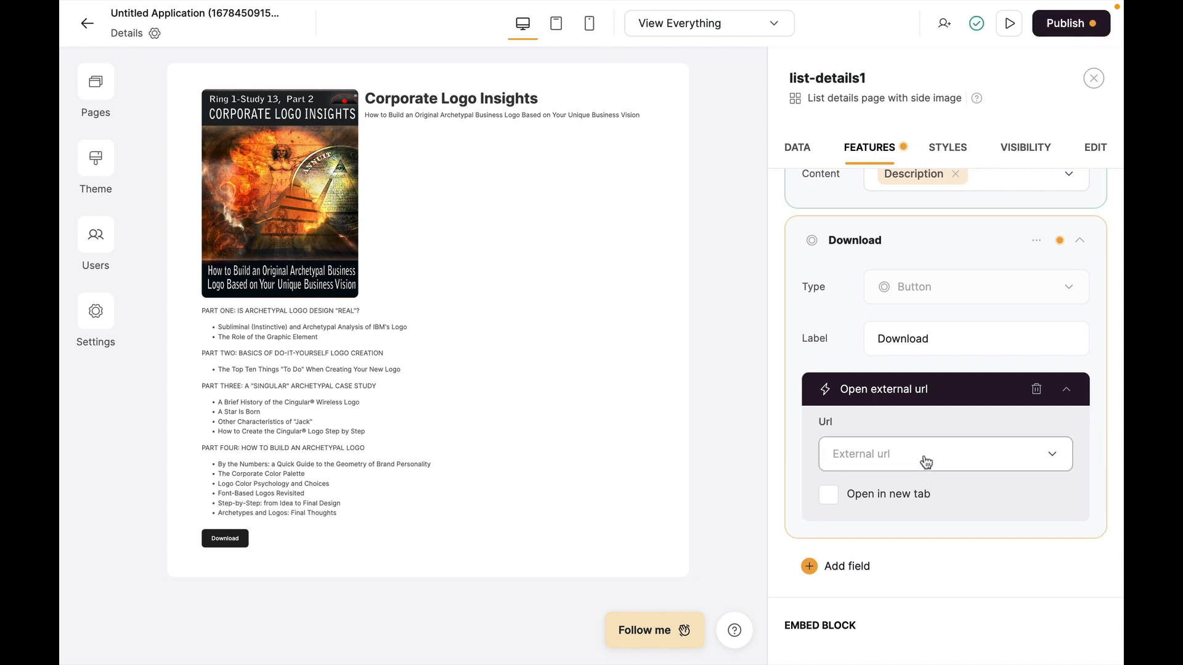
{"action": "scroll", "coordinate": [934, 398], "scroll_direction": "down", "scroll_amount": 2}
{"action": "scroll", "coordinate": [937, 399], "scroll_direction": "up", "scroll_amount": 3}
{"action": "scroll", "coordinate": [937, 399], "scroll_direction": "up", "scroll_amount": 1}
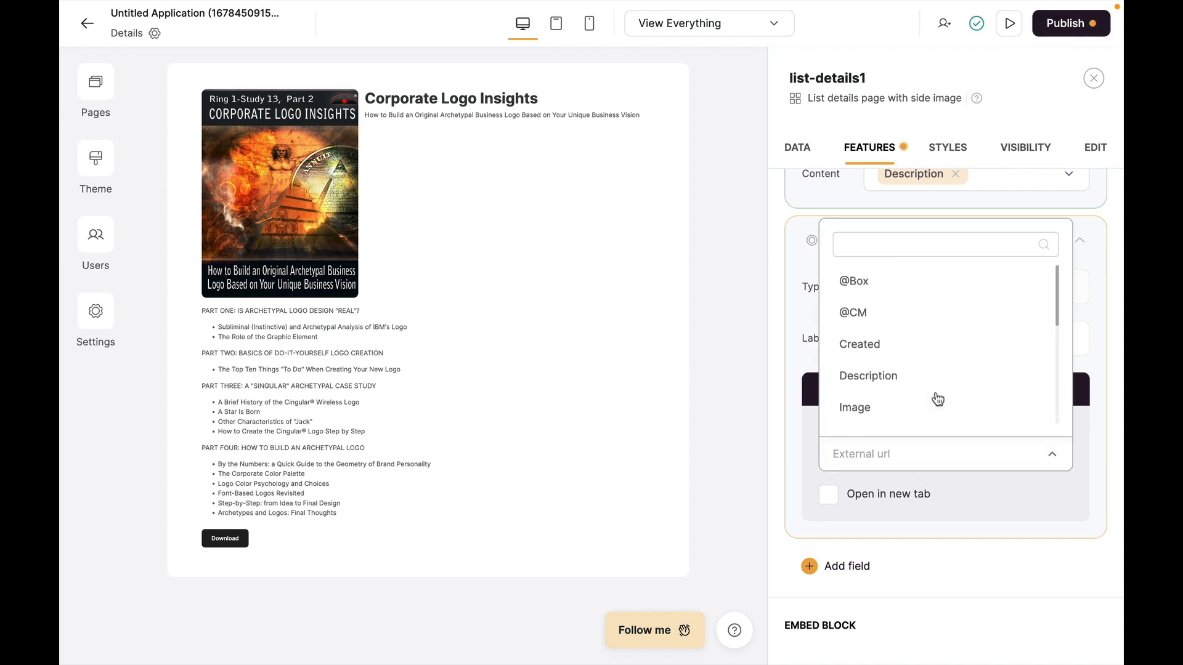
{"action": "left_click", "coordinate": [888, 319]}
{"action": "left_click", "coordinate": [890, 495]}
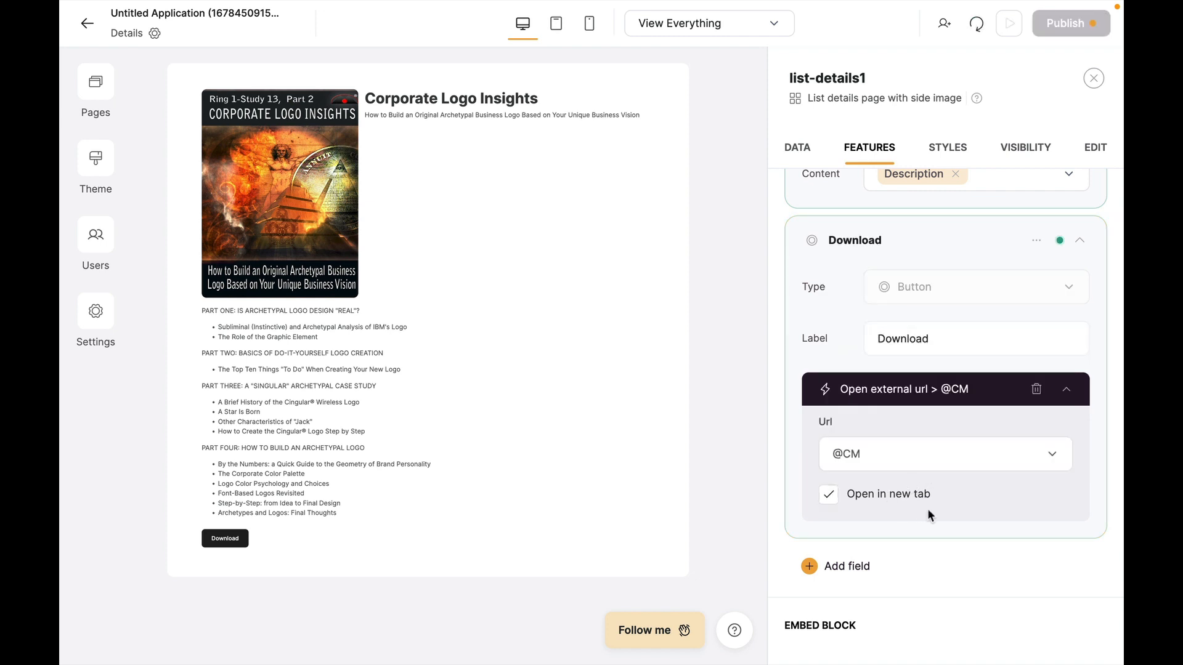
Step: Increase the text size of the Title field in the details block
{"action": "scroll", "coordinate": [995, 513], "scroll_direction": "up", "scroll_amount": 2}
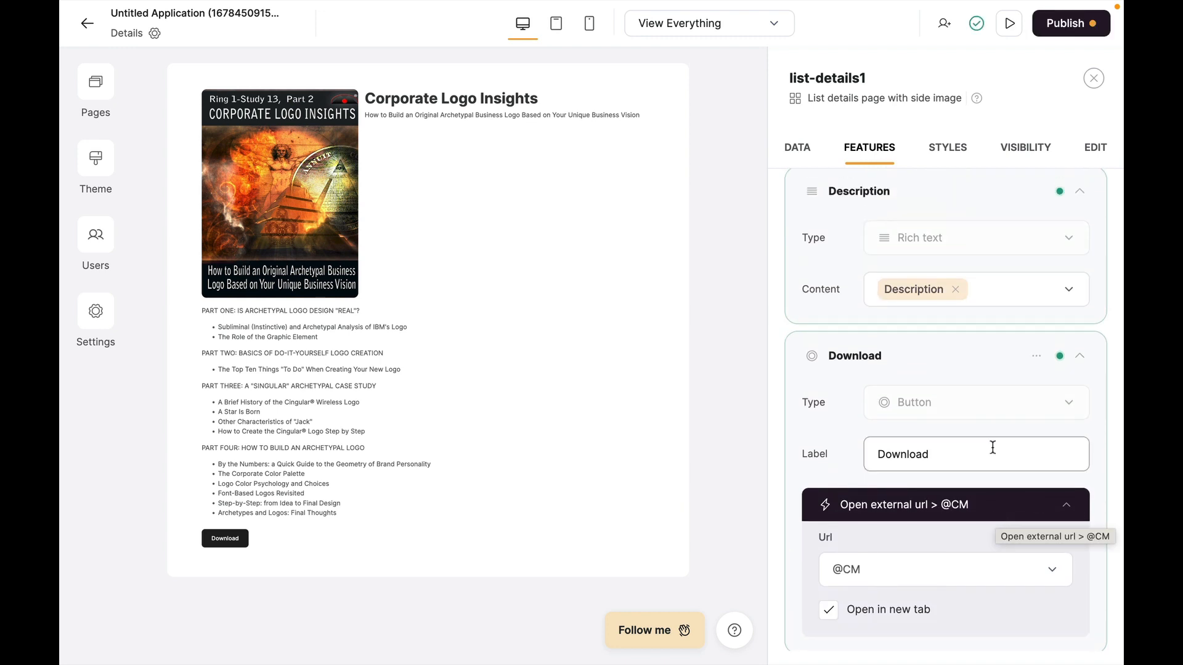
{"action": "scroll", "coordinate": [979, 445], "scroll_direction": "up", "scroll_amount": 10}
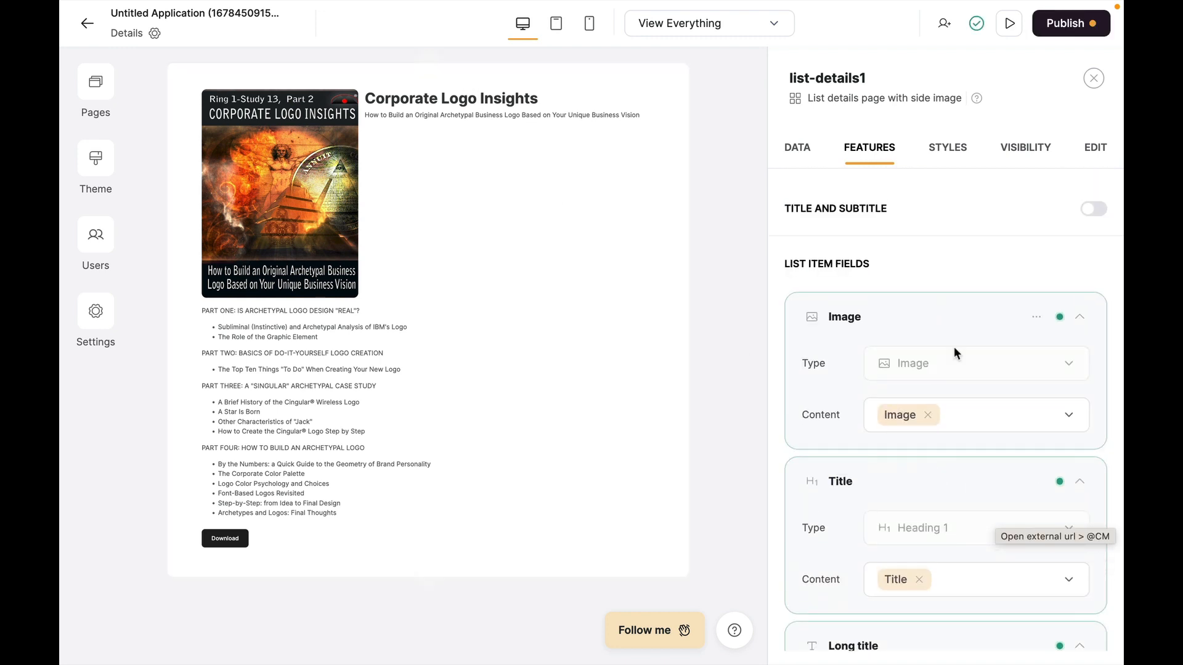
{"action": "scroll", "coordinate": [973, 373], "scroll_direction": "down", "scroll_amount": 1}
{"action": "left_click", "coordinate": [1036, 395]}
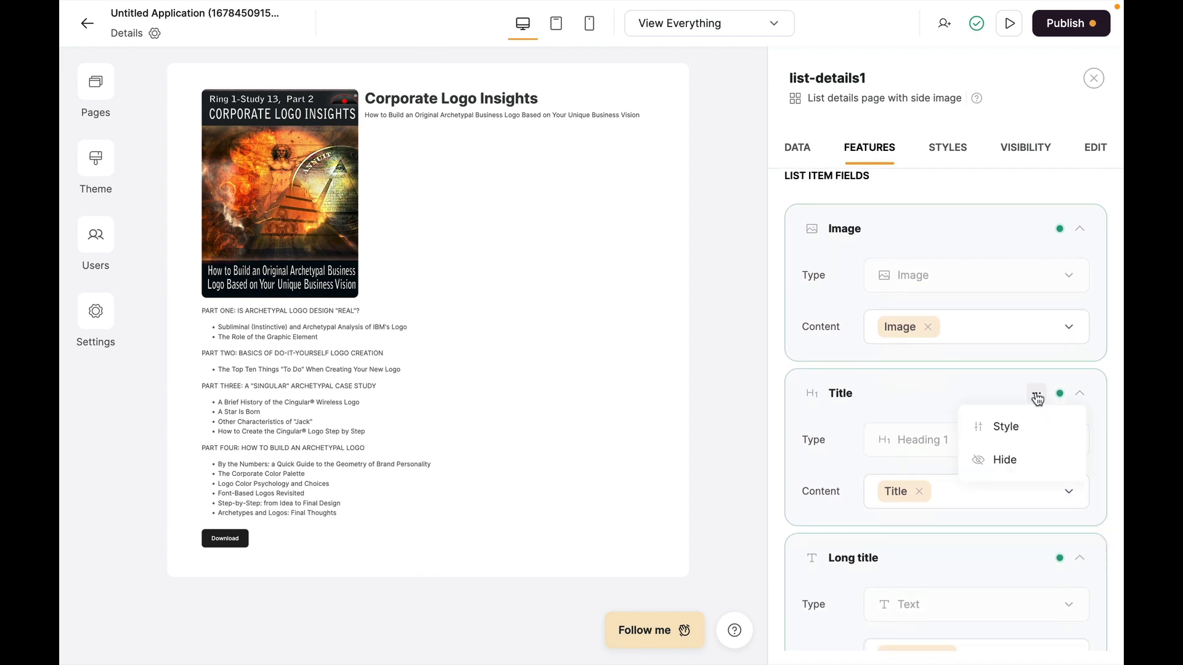
{"action": "left_click", "coordinate": [1011, 428]}
{"action": "left_click", "coordinate": [798, 76]}
Step: Set the Long title field's text size to 3XL
{"action": "scroll", "coordinate": [1018, 432], "scroll_direction": "down", "scroll_amount": 2}
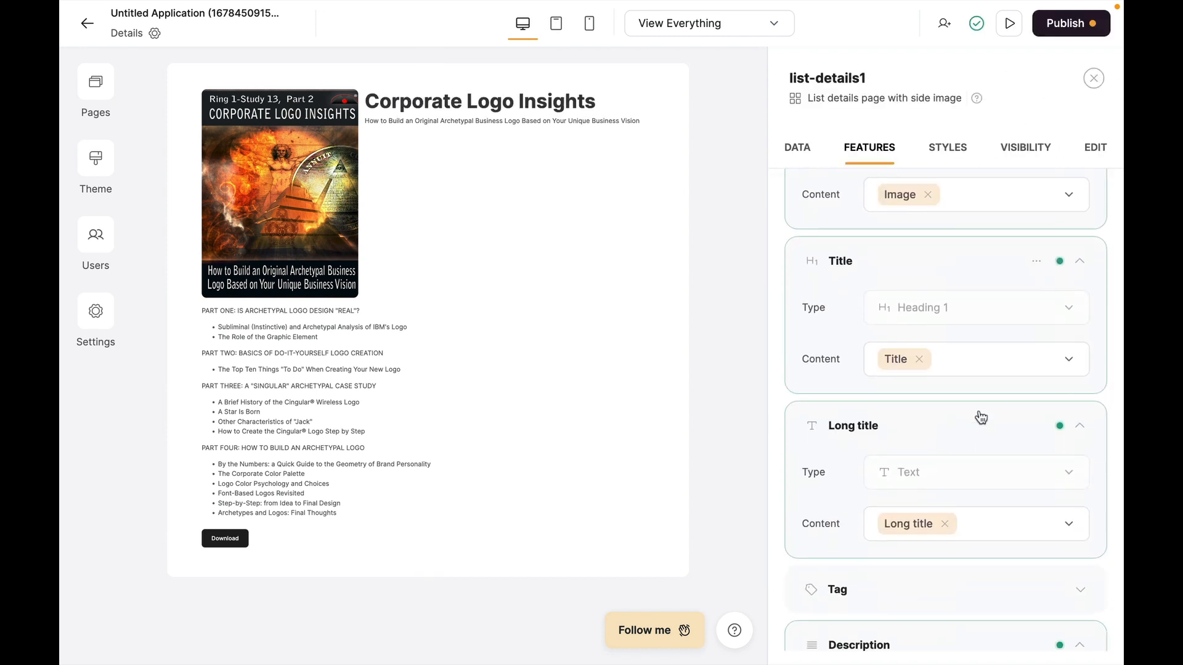
{"action": "left_click", "coordinate": [1037, 411]}
{"action": "left_click", "coordinate": [1010, 439]}
{"action": "left_click_drag", "start_coordinate": [870, 191], "coordinate": [952, 200]}
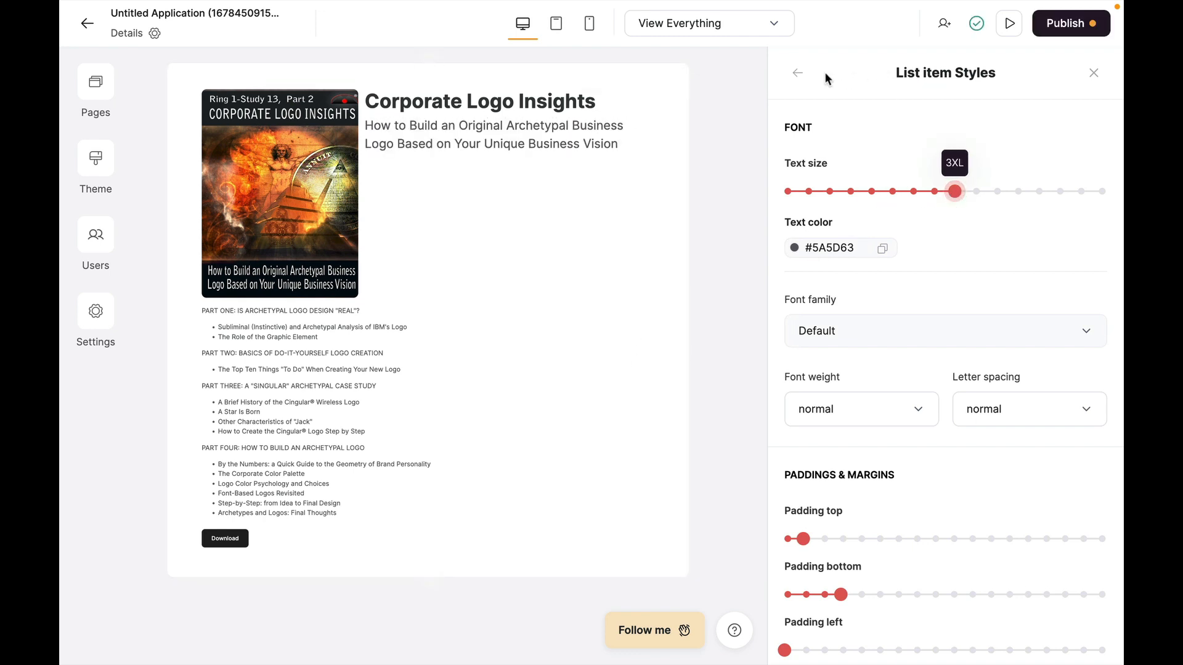
{"action": "left_click", "coordinate": [797, 74]}
Step: Set the Description field's text size to 2XL
{"action": "scroll", "coordinate": [947, 413], "scroll_direction": "down", "scroll_amount": 5}
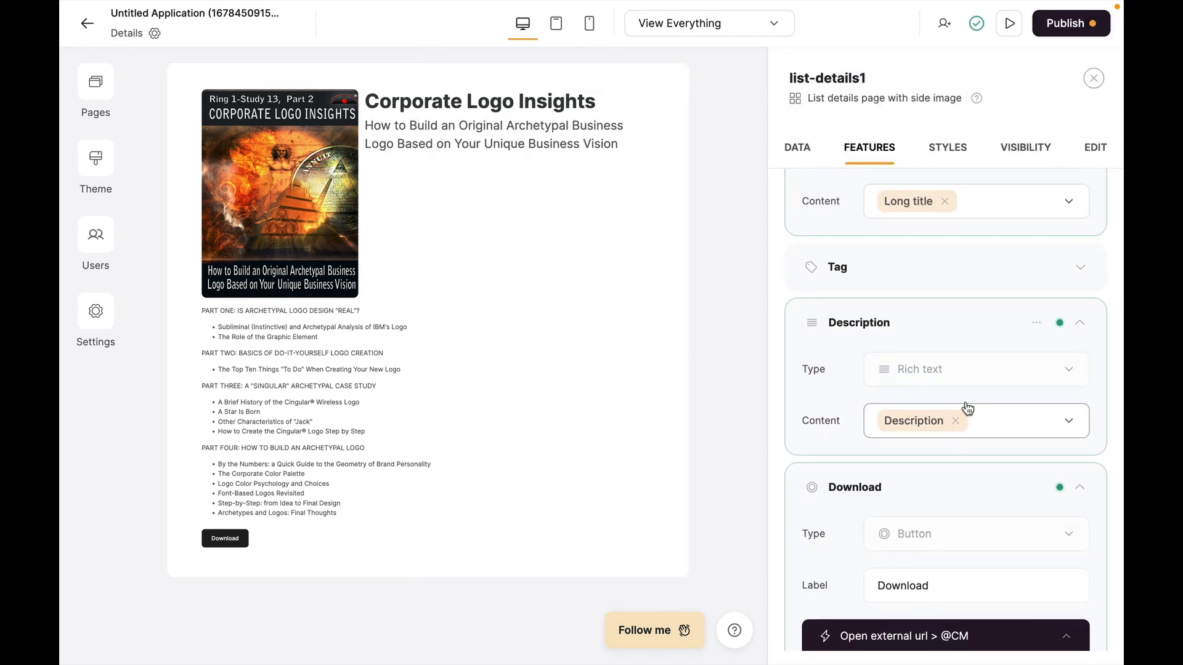
{"action": "left_click", "coordinate": [1037, 324]}
{"action": "left_click", "coordinate": [1001, 351]}
{"action": "left_click_drag", "start_coordinate": [872, 192], "coordinate": [932, 199]}
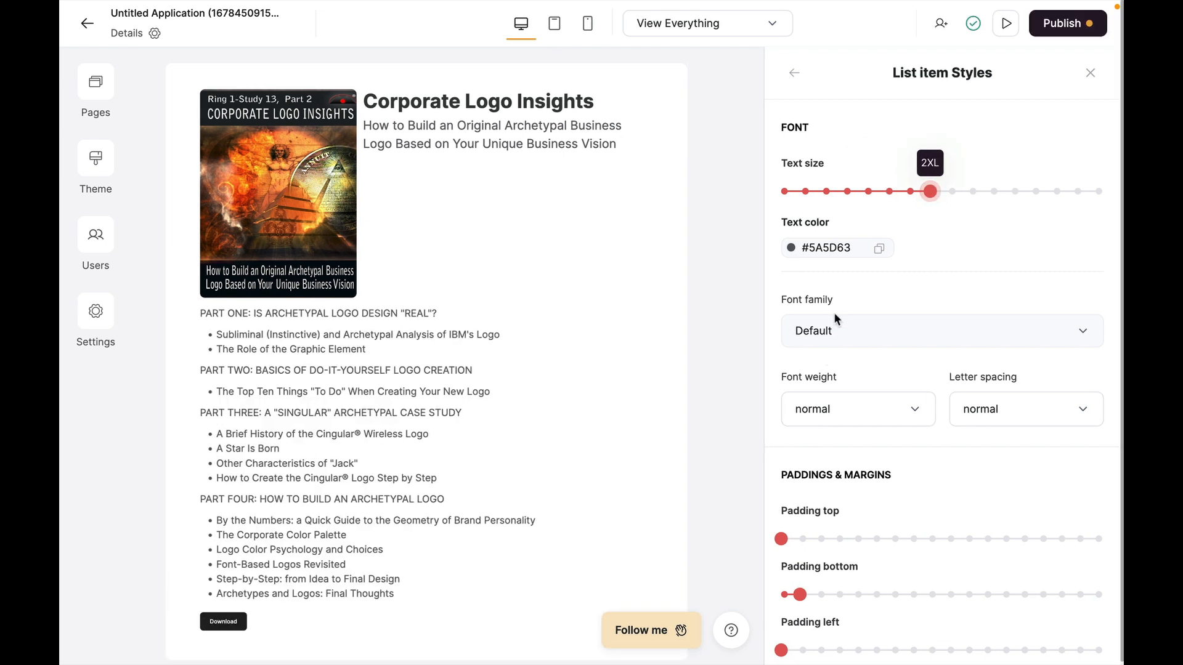
{"action": "scroll", "coordinate": [834, 314], "scroll_direction": "down", "scroll_amount": 1}
{"action": "left_click", "coordinate": [794, 73]}
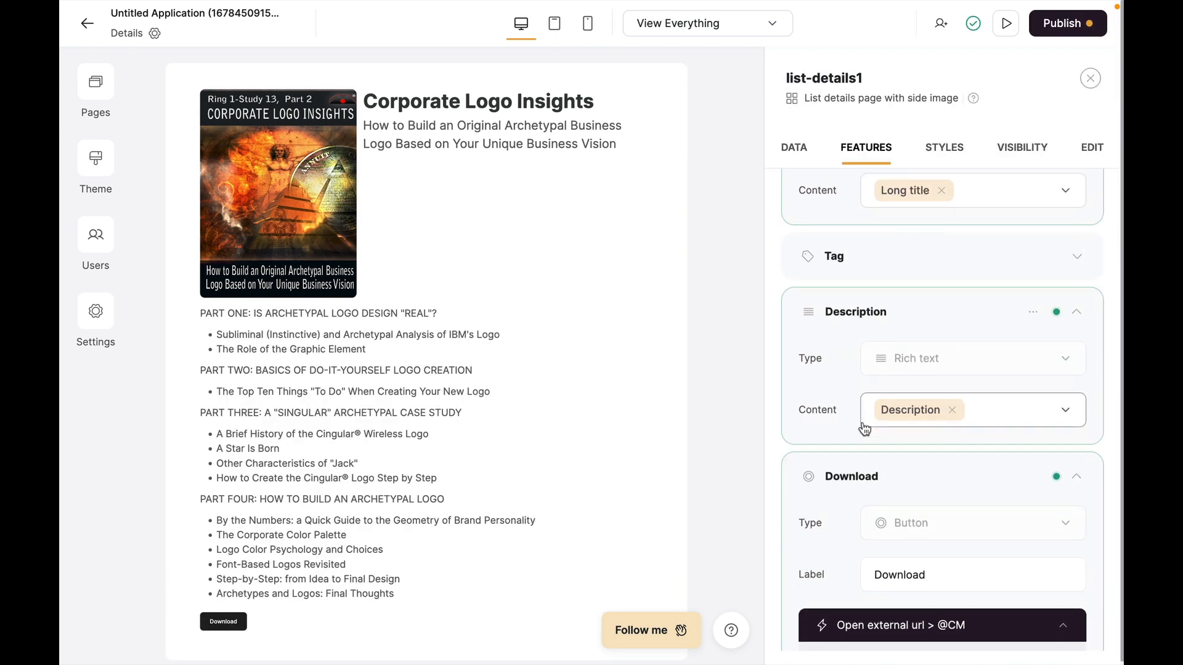
Step: Increase the Download button's text size to 3XL
{"action": "scroll", "coordinate": [862, 422], "scroll_direction": "down", "scroll_amount": 6}
{"action": "scroll", "coordinate": [860, 421], "scroll_direction": "up", "scroll_amount": 4}
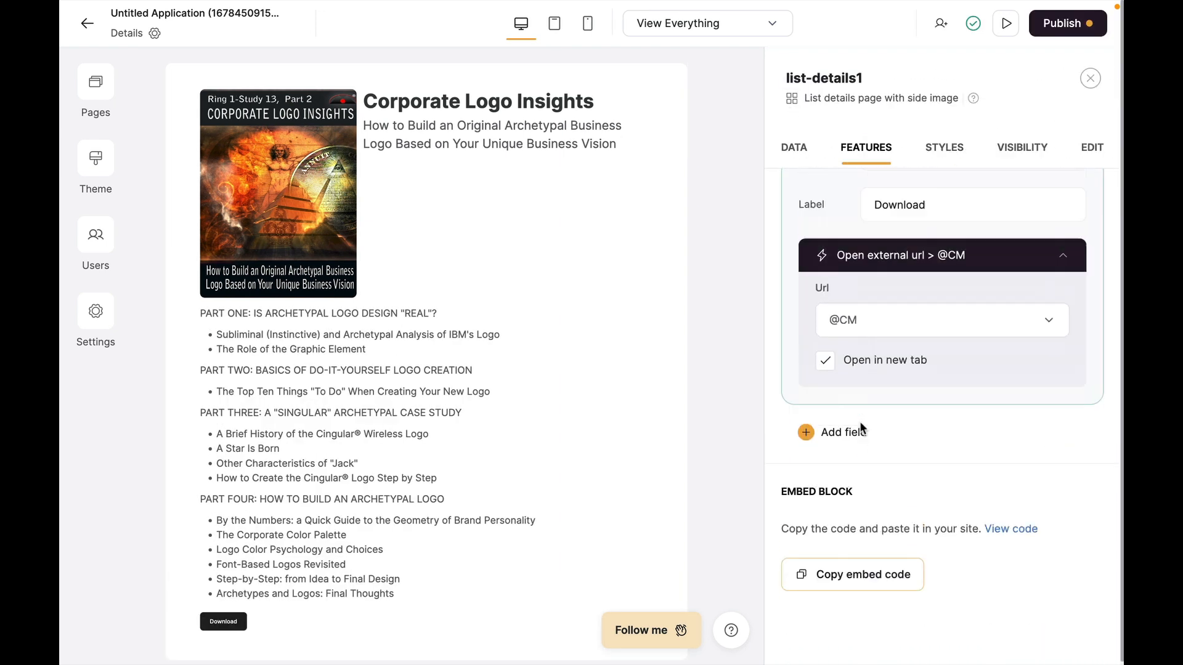
{"action": "left_click", "coordinate": [1031, 299]}
{"action": "left_click", "coordinate": [1003, 332]}
{"action": "left_click_drag", "start_coordinate": [861, 196], "coordinate": [951, 191]}
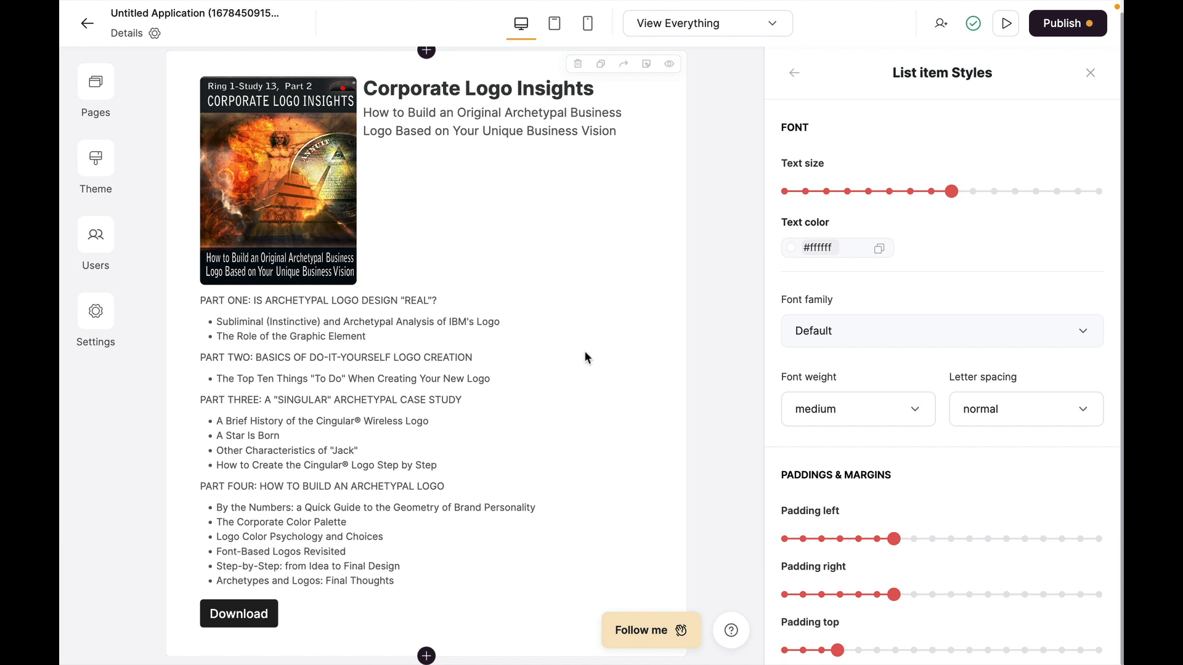
Step: Duplicate the whole details block on the Details page
{"action": "scroll", "coordinate": [584, 352], "scroll_direction": "up", "scroll_amount": 1}
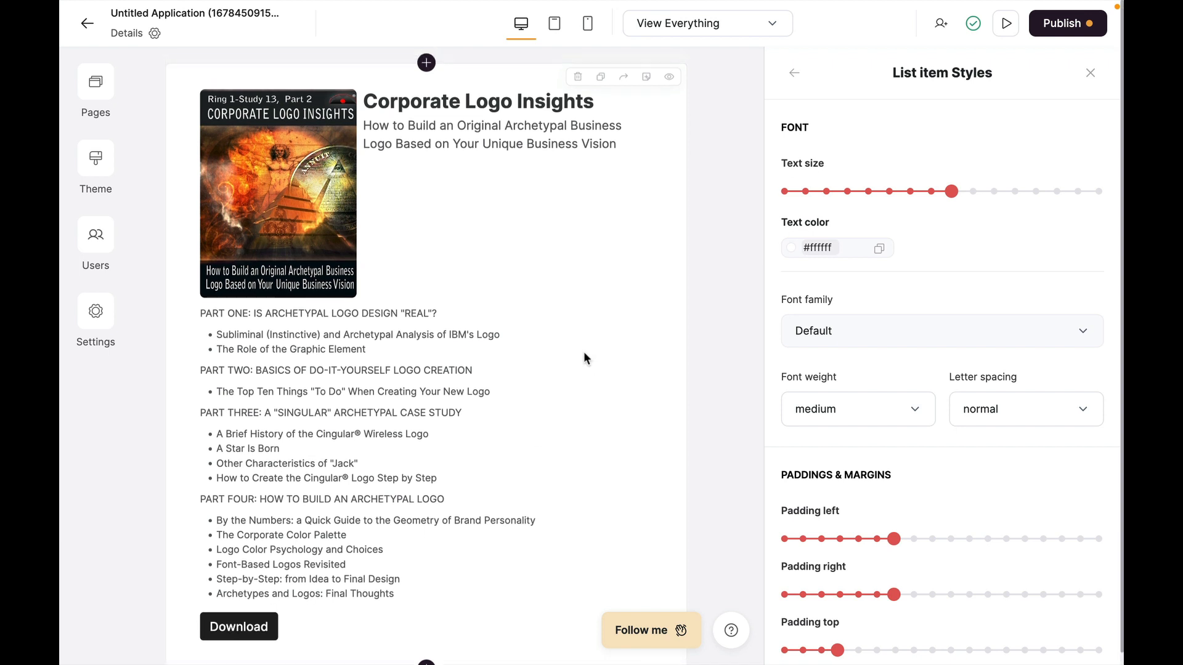
{"action": "left_click", "coordinate": [599, 82]}
{"action": "scroll", "coordinate": [541, 271], "scroll_direction": "down", "scroll_amount": 2}
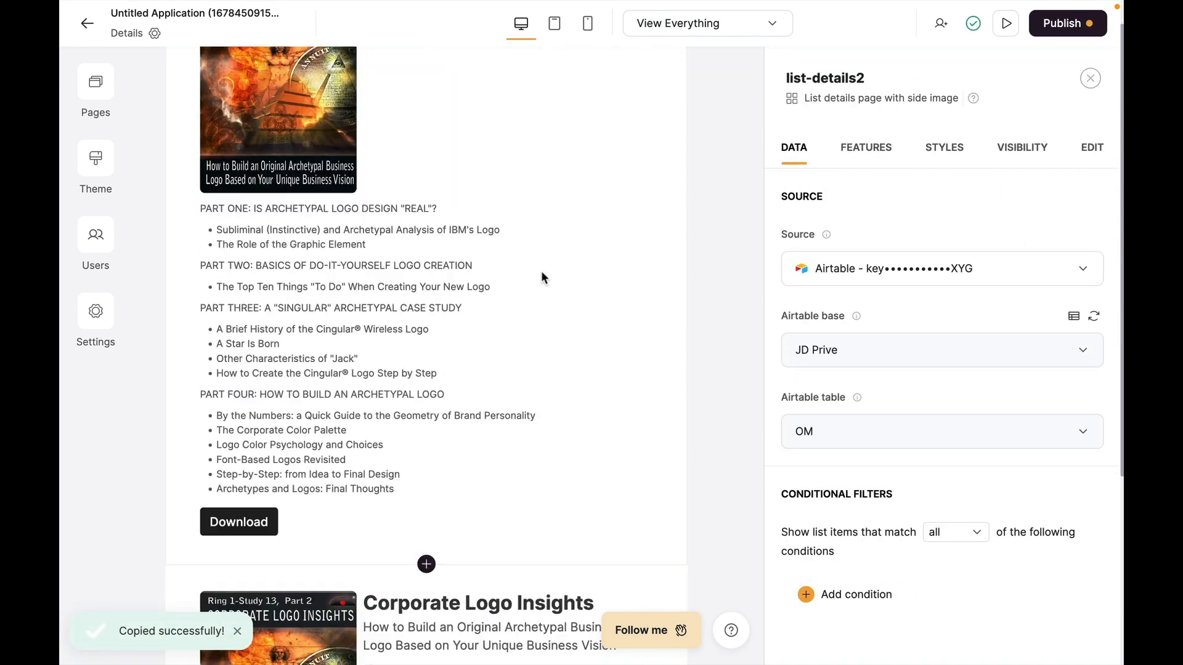
{"action": "scroll", "coordinate": [540, 271], "scroll_direction": "down", "scroll_amount": 8}
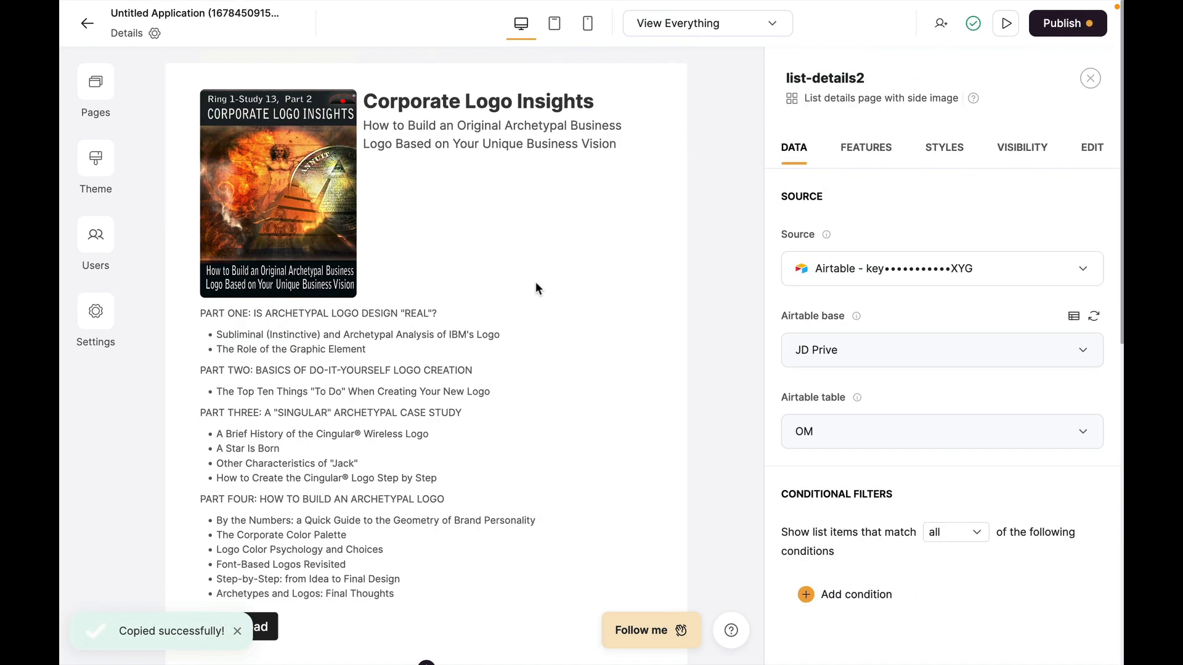
Step: Make the original details block, list-details1, visible to Logged in users only
{"action": "left_click", "coordinate": [535, 282]}
{"action": "left_click", "coordinate": [1022, 147]}
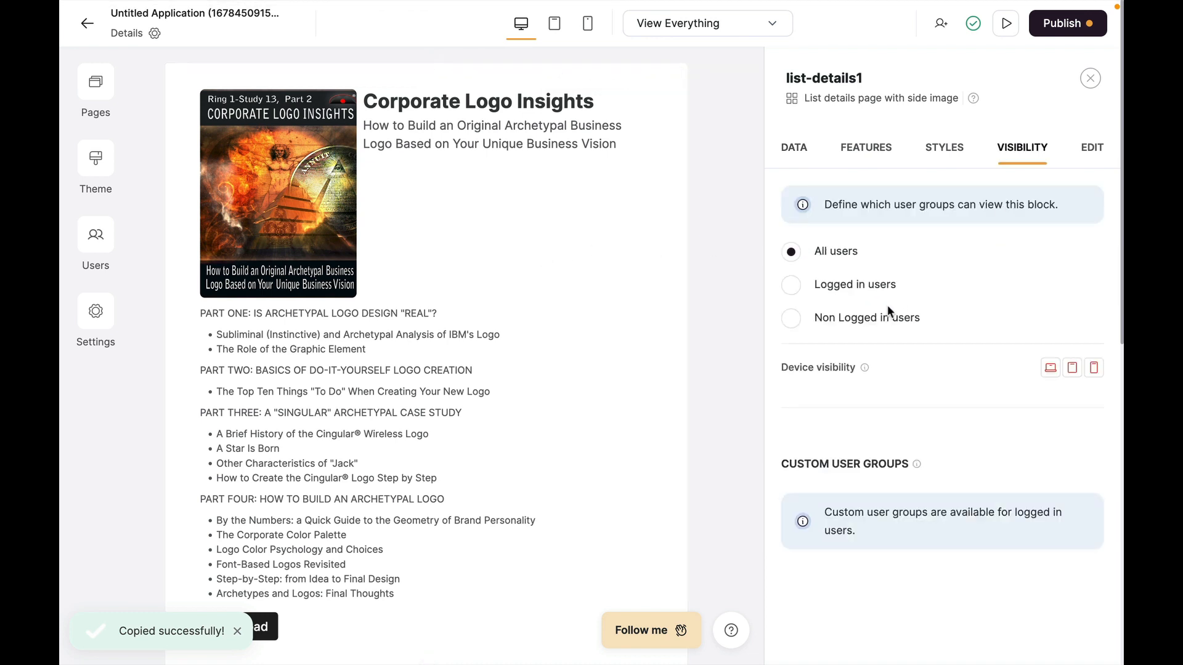
{"action": "left_click", "coordinate": [855, 319]}
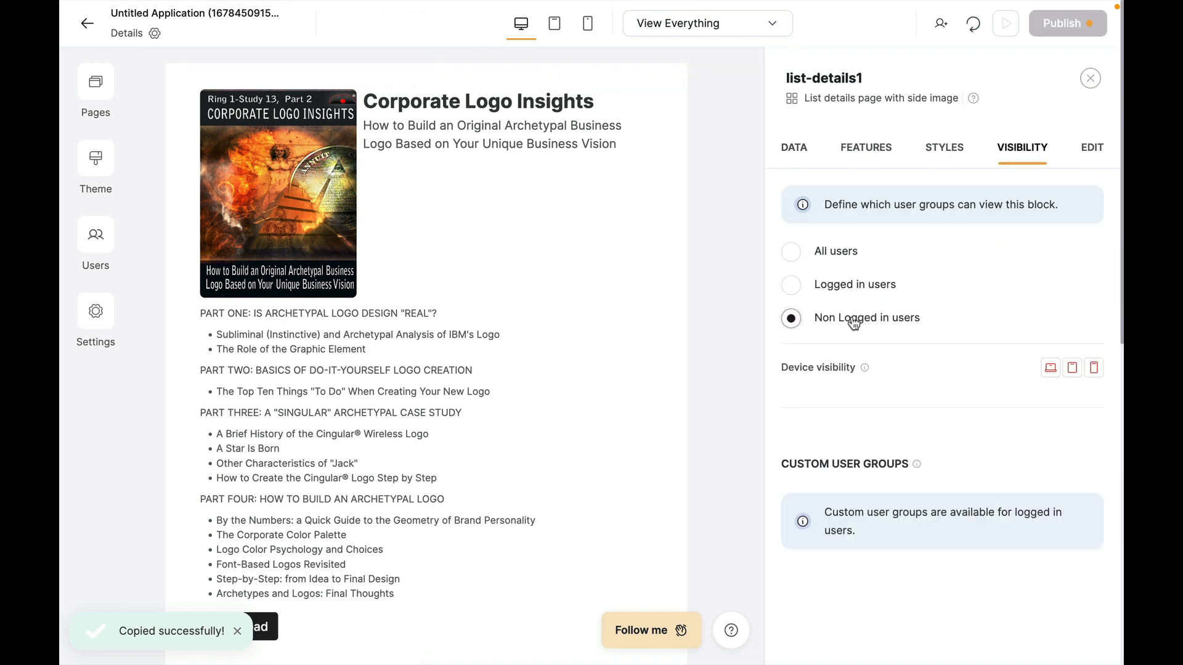
{"action": "left_click", "coordinate": [854, 290]}
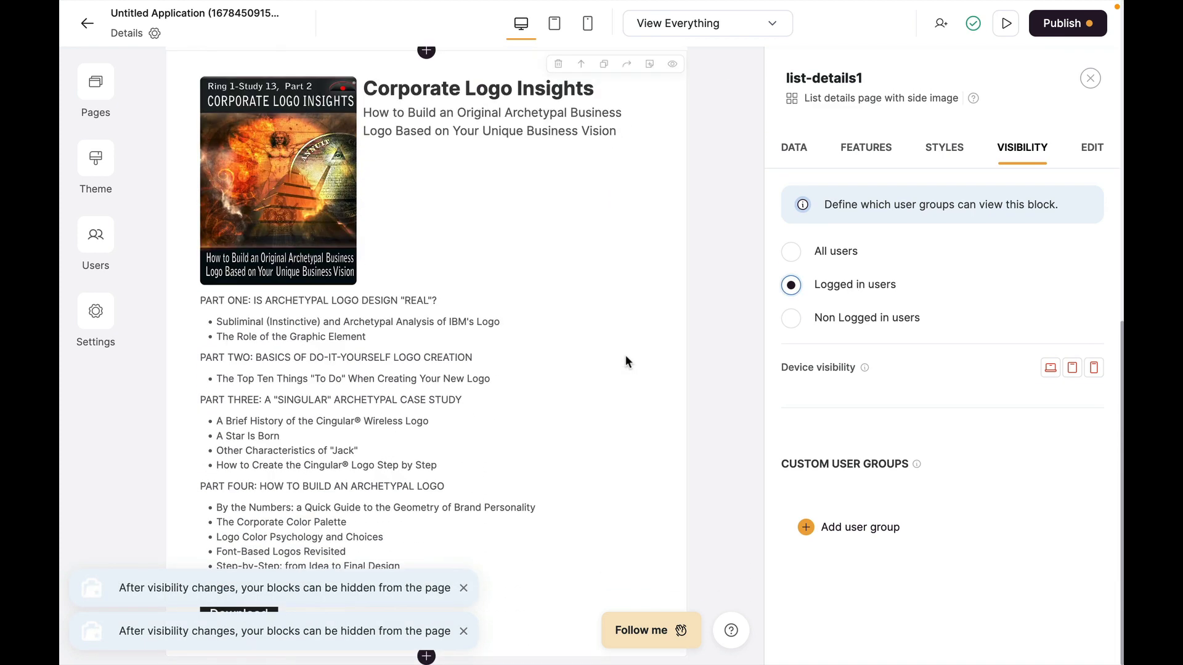
Step: Make the duplicated details block, list-details2, visible to Non Logged in users only
{"action": "left_click", "coordinate": [616, 356]}
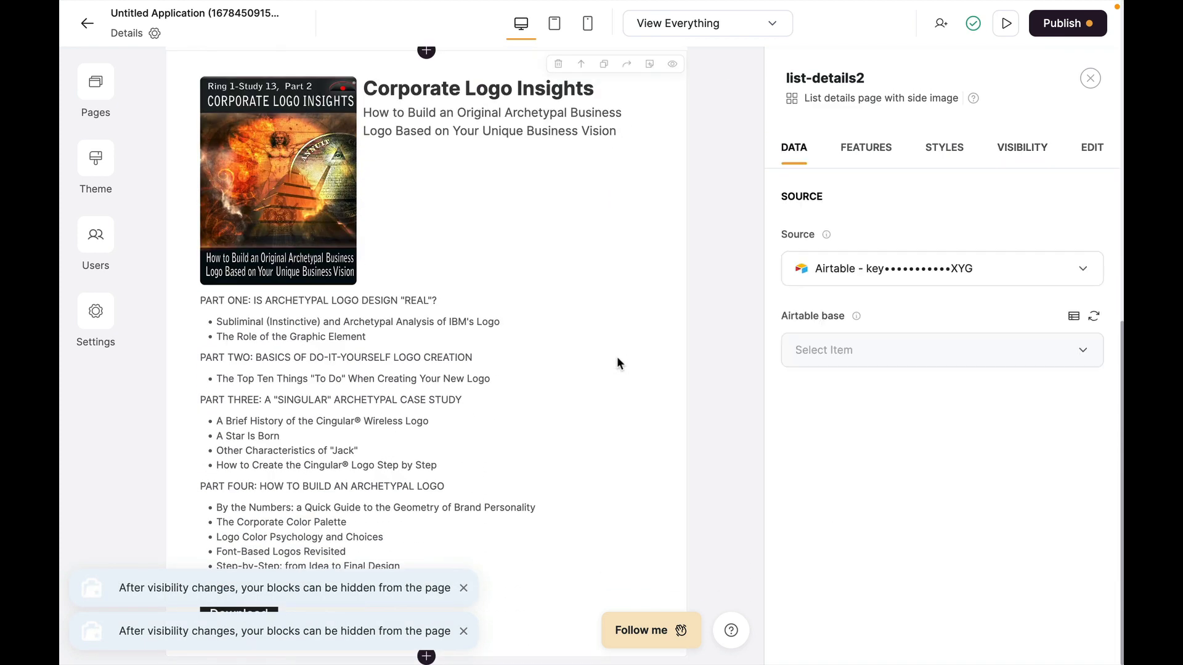
{"action": "left_click", "coordinate": [1022, 148]}
{"action": "left_click", "coordinate": [884, 327]}
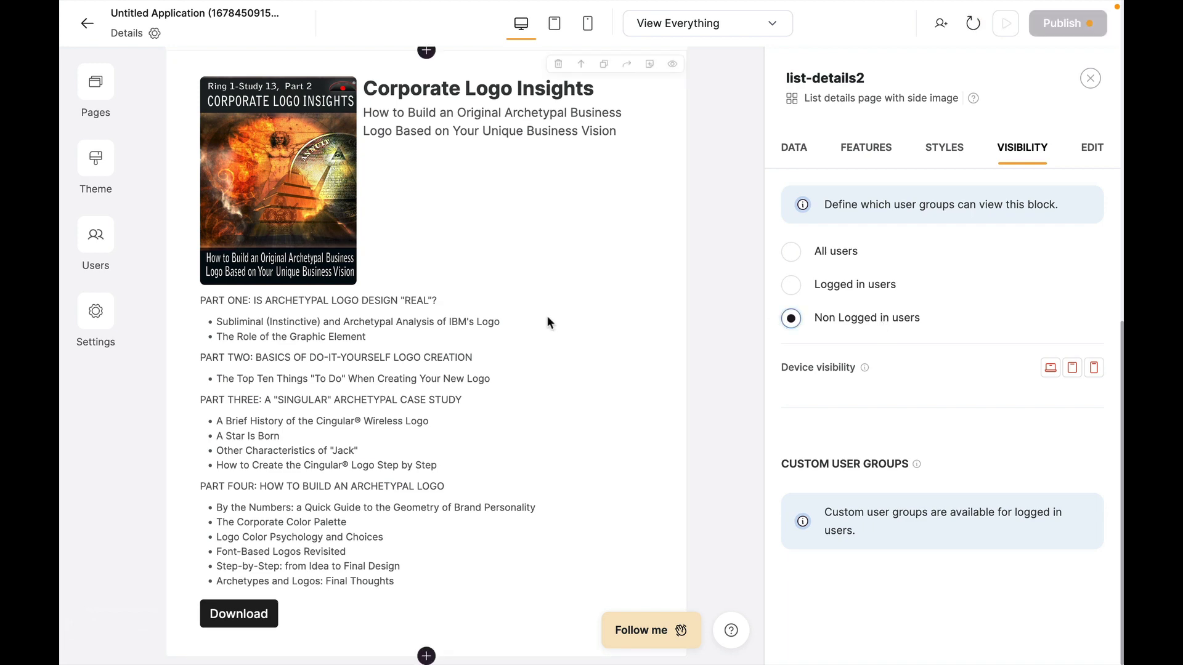
Step: Check the visibility settings of both details blocks, list-details1 and list-details2
{"action": "left_click", "coordinate": [604, 306]}
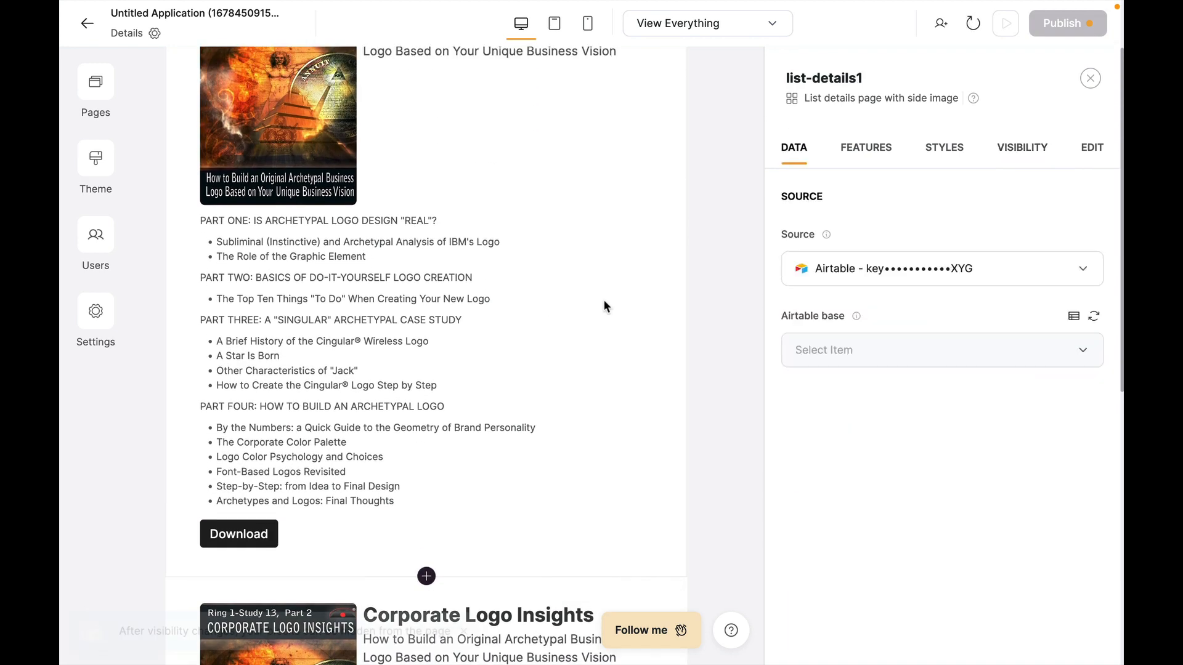
{"action": "left_click", "coordinate": [1022, 149]}
{"action": "scroll", "coordinate": [590, 339], "scroll_direction": "down", "scroll_amount": 2}
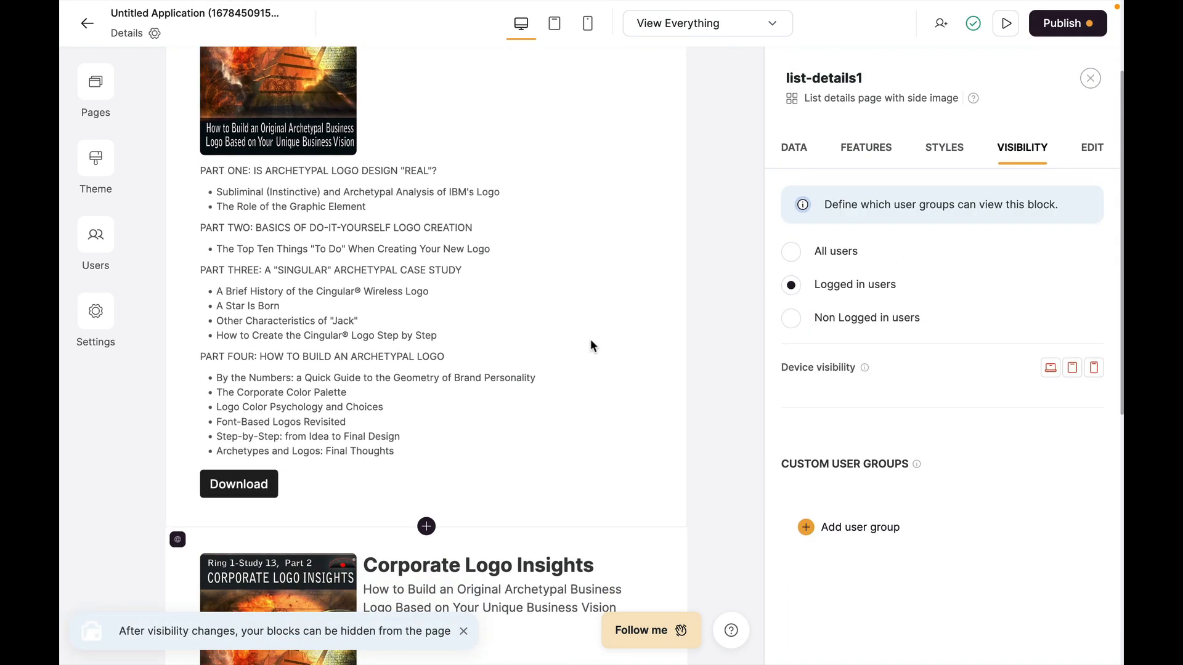
{"action": "scroll", "coordinate": [542, 390], "scroll_direction": "down", "scroll_amount": 8}
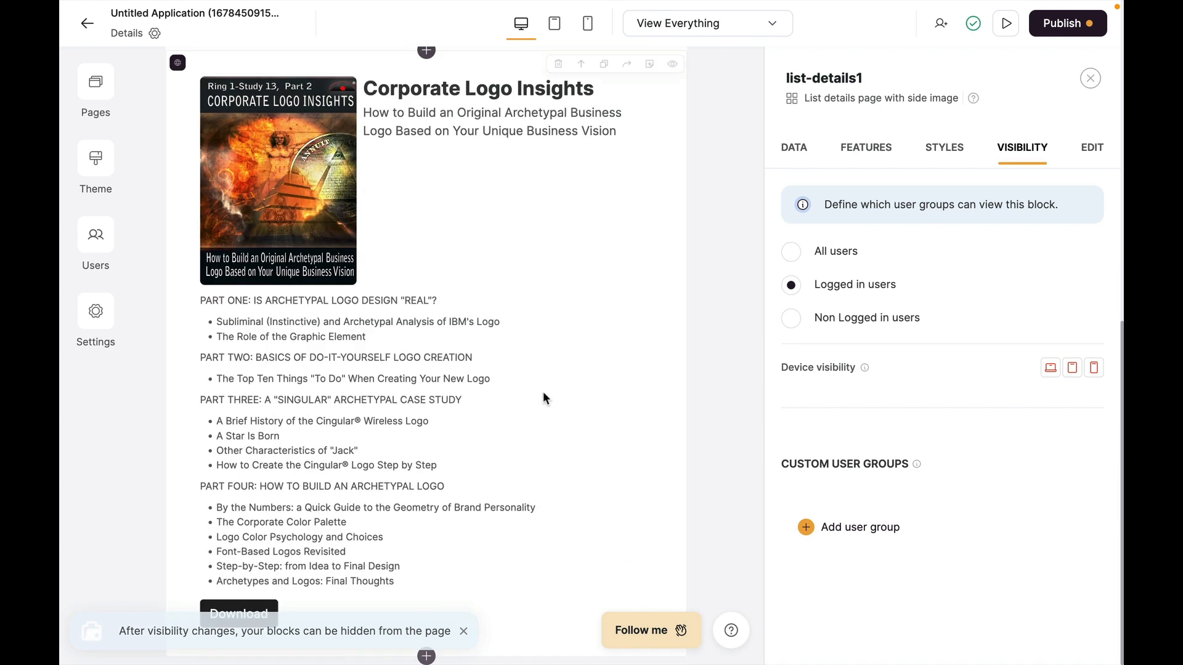
{"action": "left_click", "coordinate": [509, 367]}
{"action": "left_click", "coordinate": [1020, 149]}
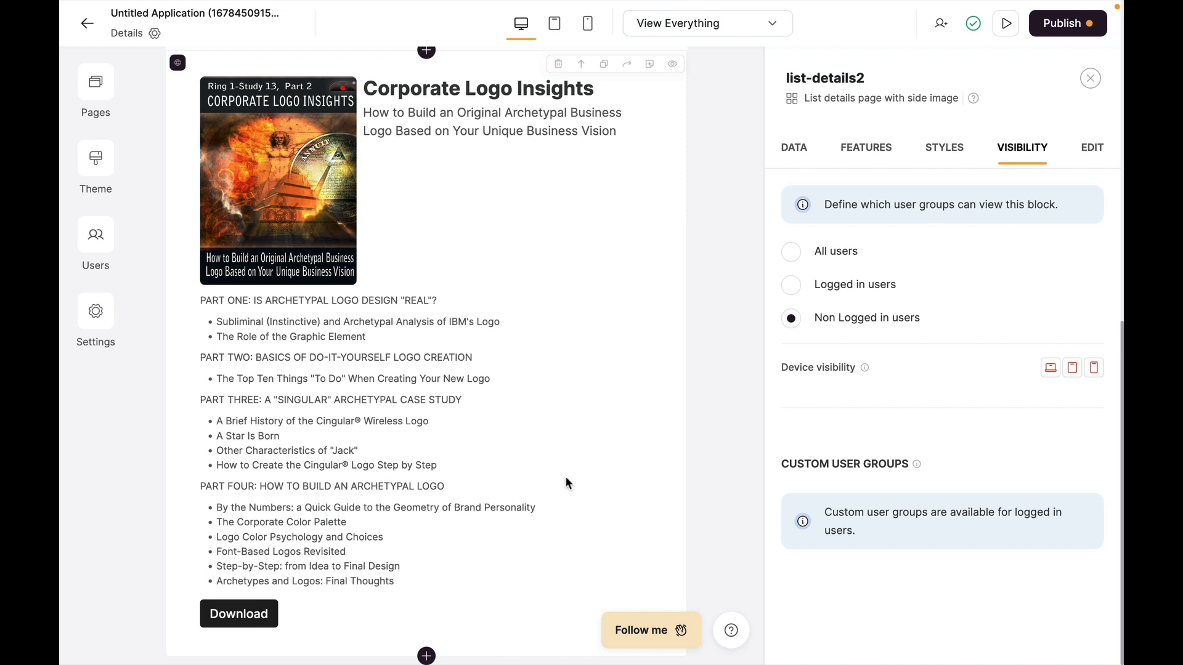
Step: Switch to the OM table of the JD Prive base in Airtable and show it full screen
{"action": "mouse_move", "coordinate": [220, 5]}
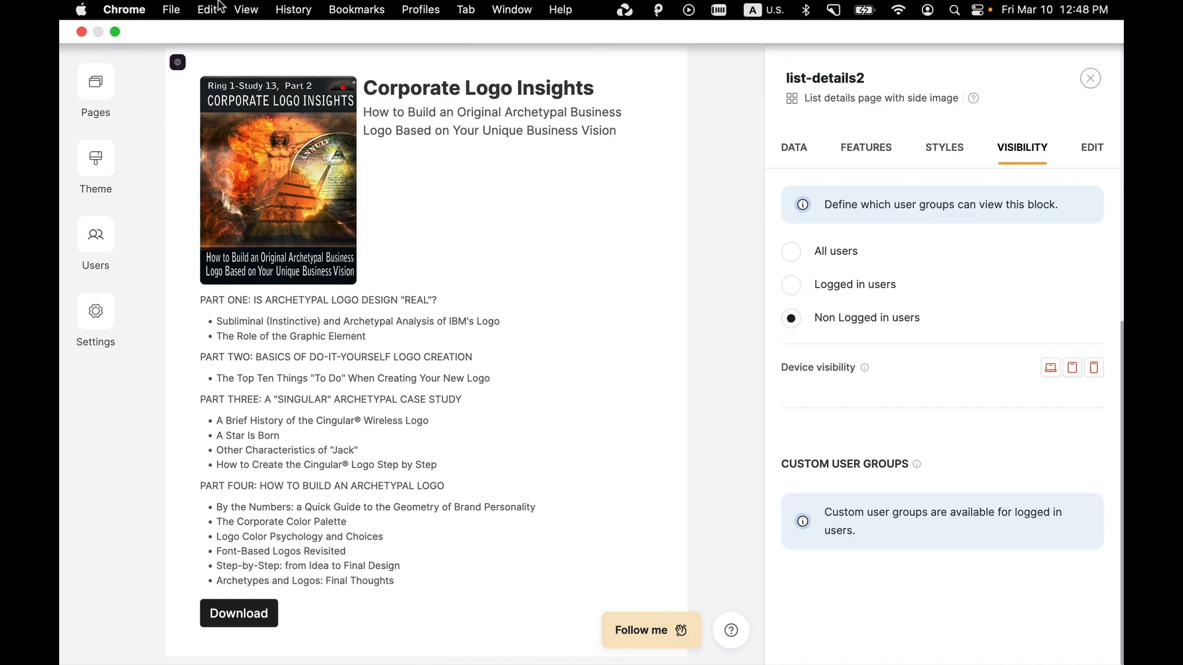
{"action": "left_click", "coordinate": [115, 32]}
{"action": "left_click", "coordinate": [432, 42]}
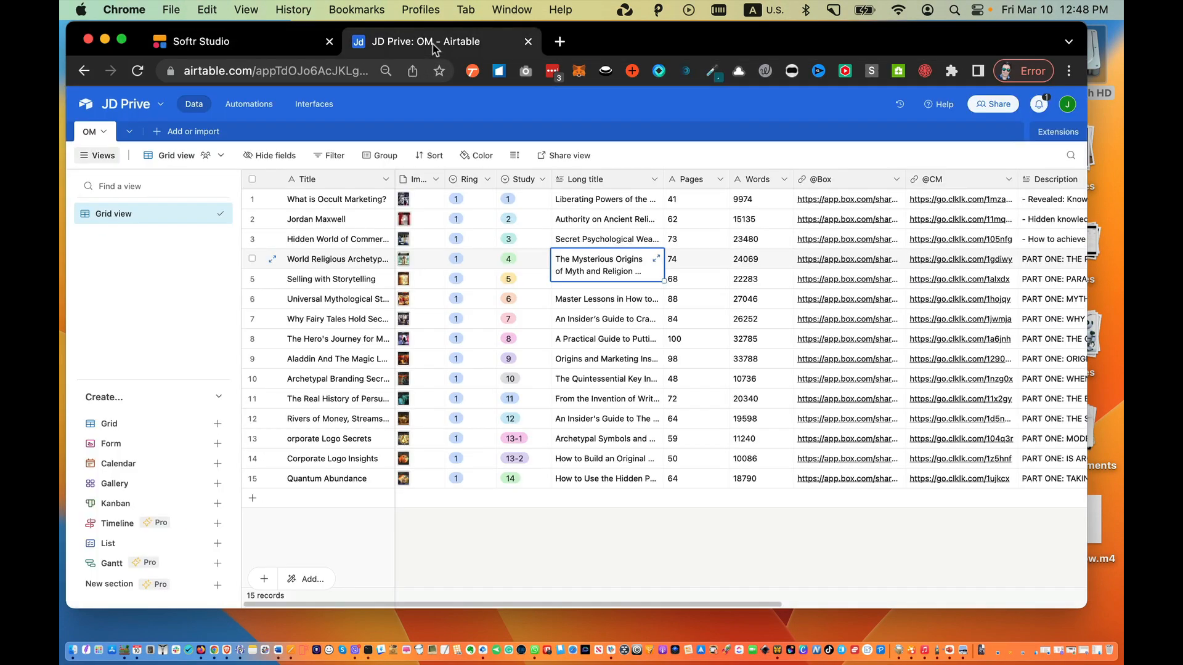
{"action": "left_click", "coordinate": [121, 39]}
Step: Add a URL field named Join URL after the Prompt column of the OM table
{"action": "scroll", "coordinate": [836, 207], "scroll_direction": "right", "scroll_amount": 10}
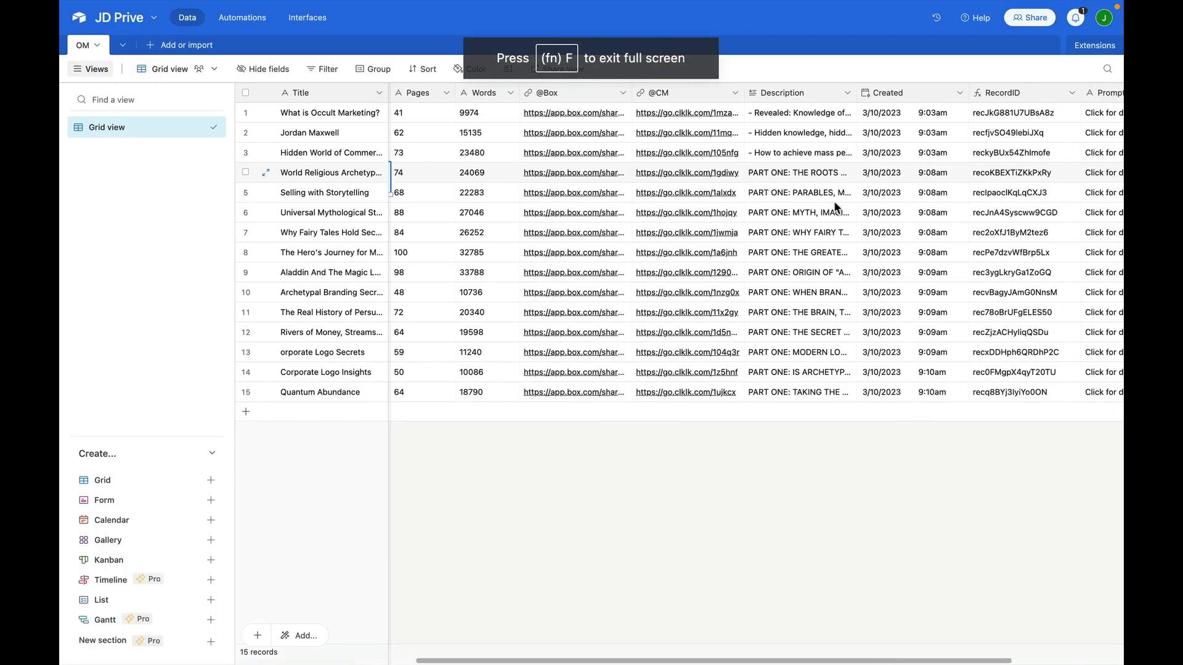
{"action": "left_click", "coordinate": [1058, 92]}
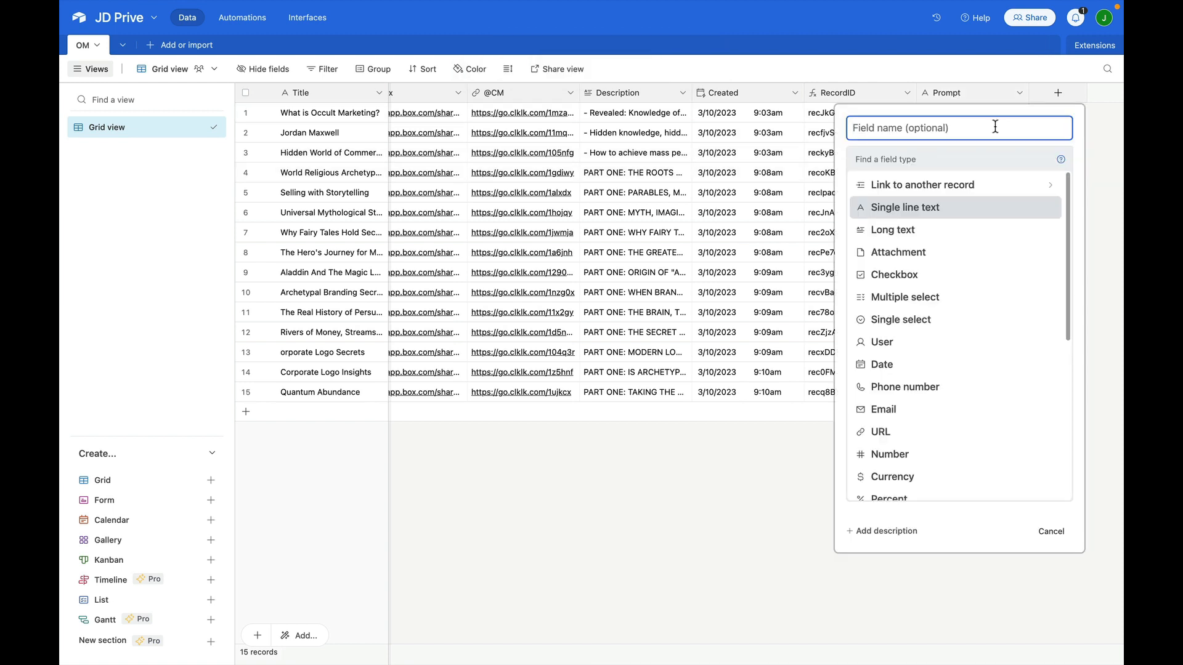
{"action": "type", "text": "Join URL"}
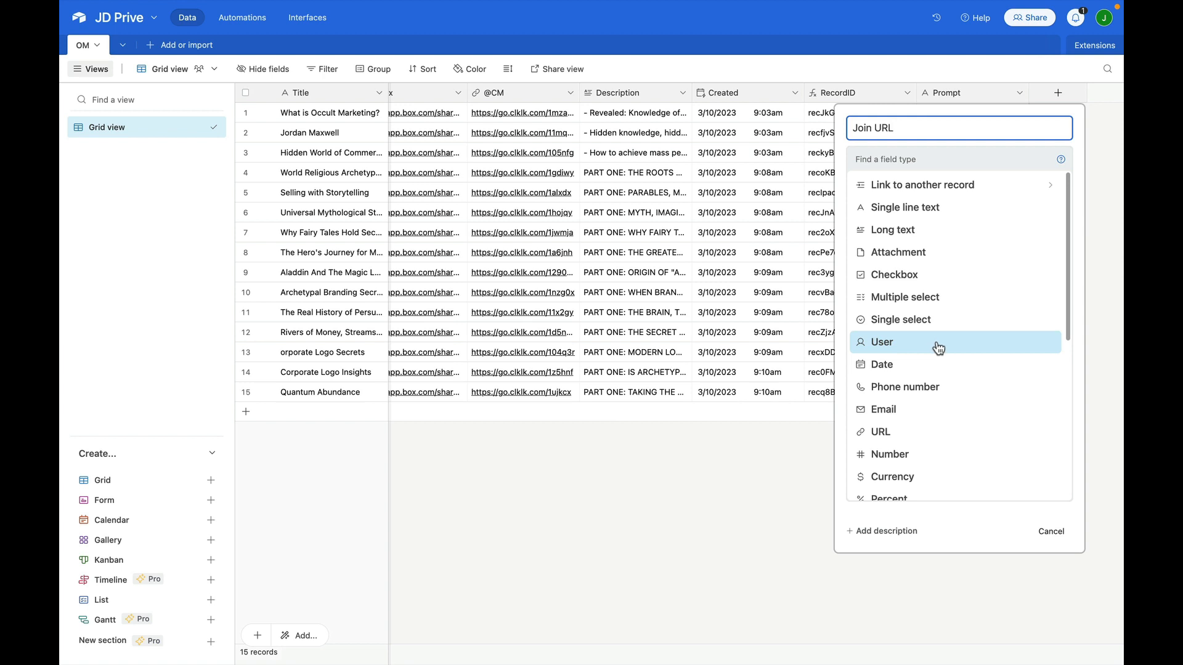
{"action": "left_click", "coordinate": [921, 433]}
{"action": "key", "text": "Return"}
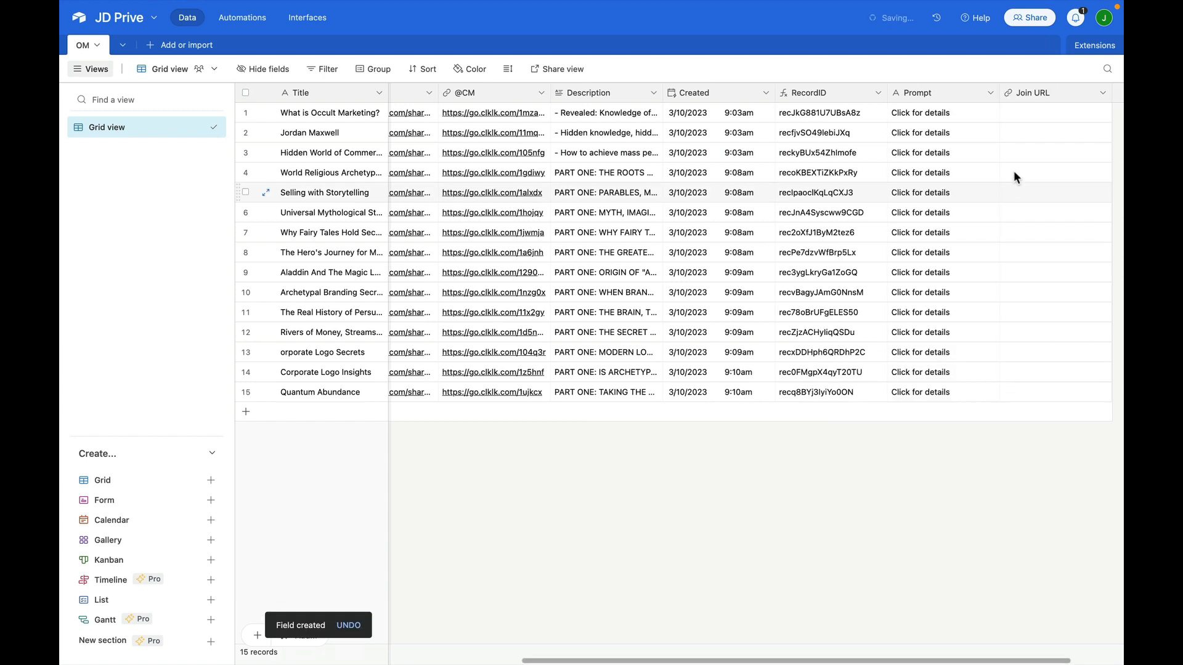
Step: Enter the owner's website URL in the Join URL cell of the first record
{"action": "left_click", "coordinate": [1012, 118]}
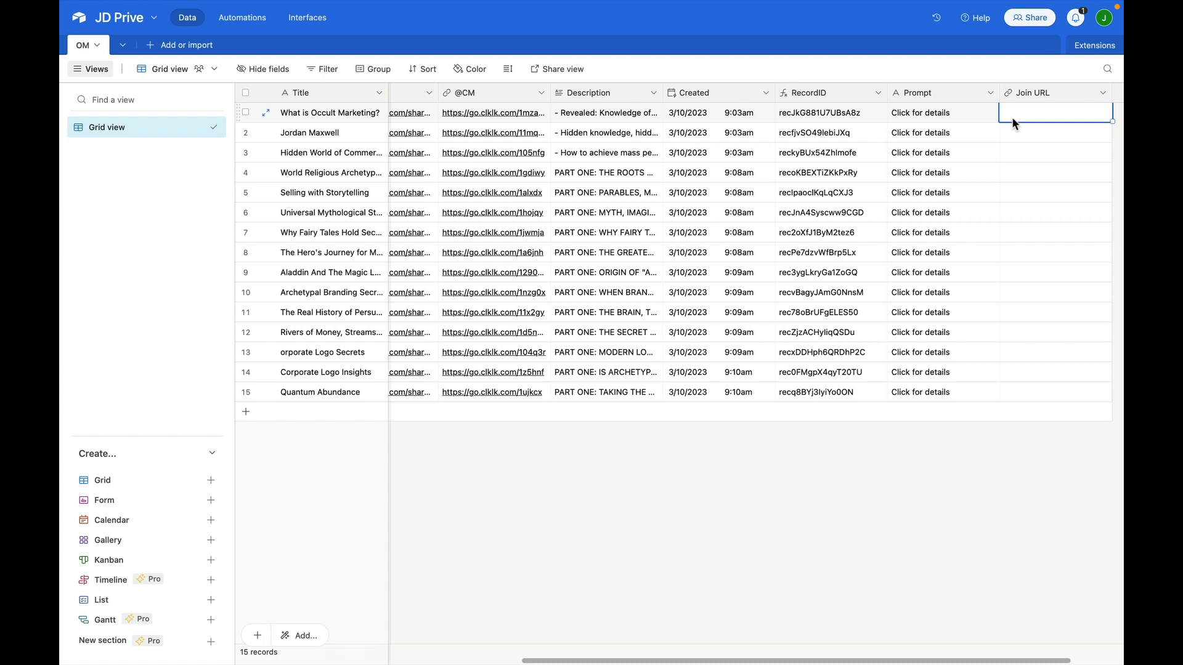
{"action": "type", "text": "https://johndelavera.com"}
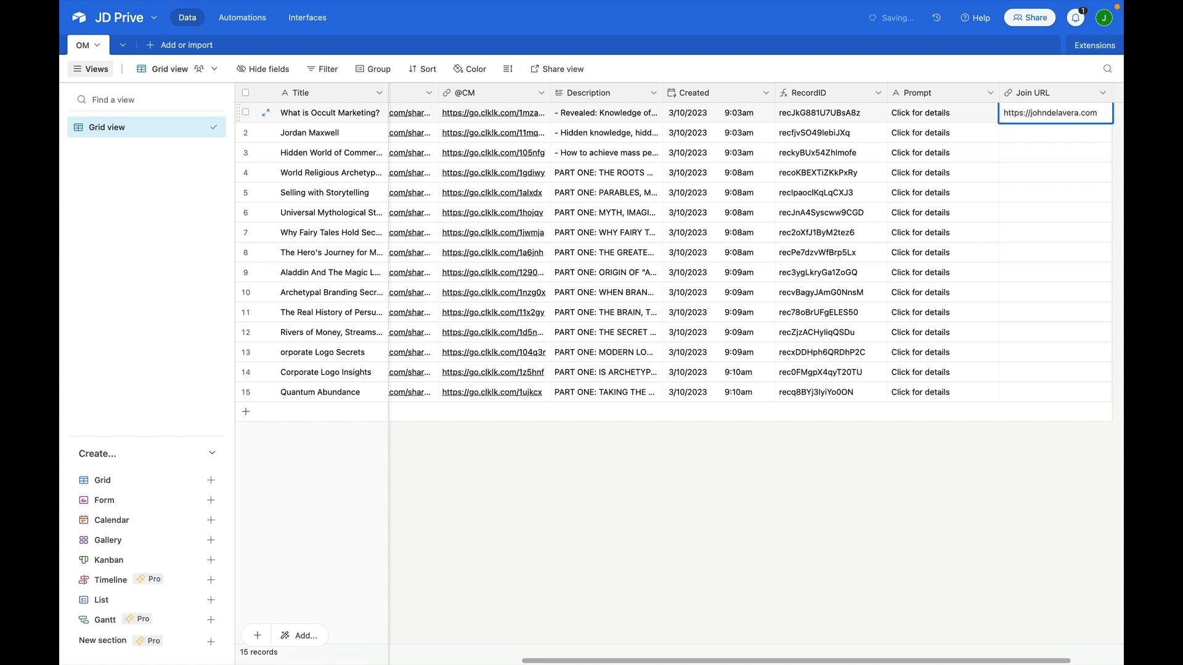
{"action": "left_click", "coordinate": [1013, 129]}
Step: Copy the first record's Join URL into the Join URL cells of all remaining records, down to Quantum Abundance
{"action": "left_click", "coordinate": [1023, 115]}
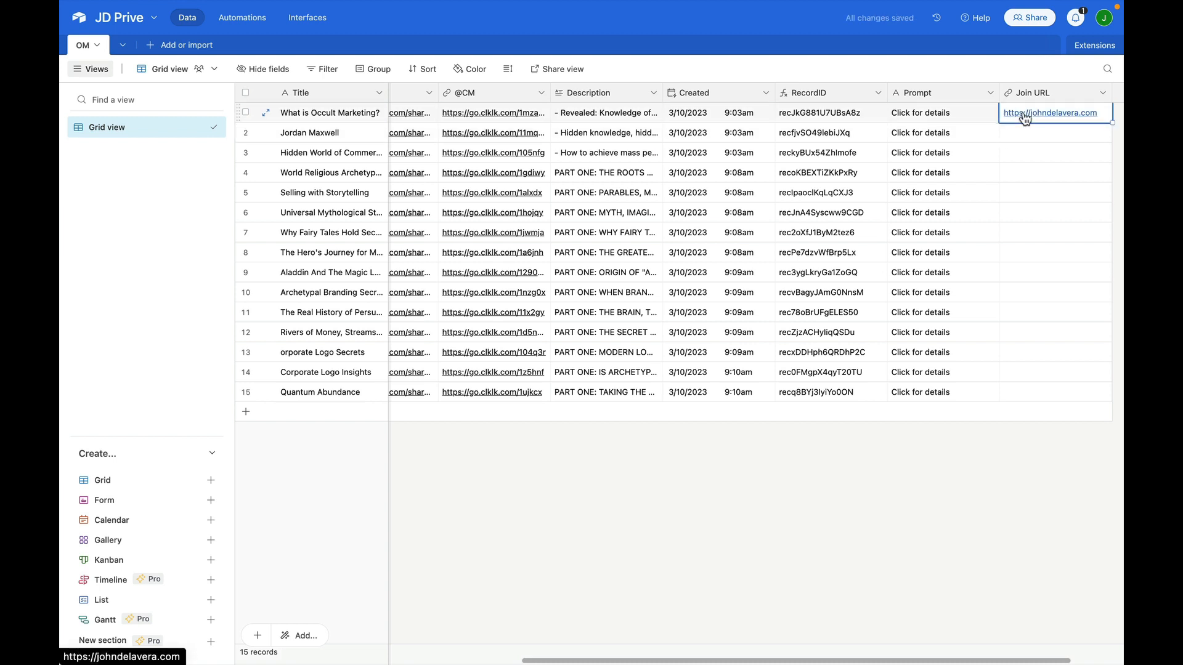
{"action": "key", "text": "ctrl+c"}
{"action": "left_click", "coordinate": [1019, 131]}
{"action": "key", "text": "ctrl+v"}
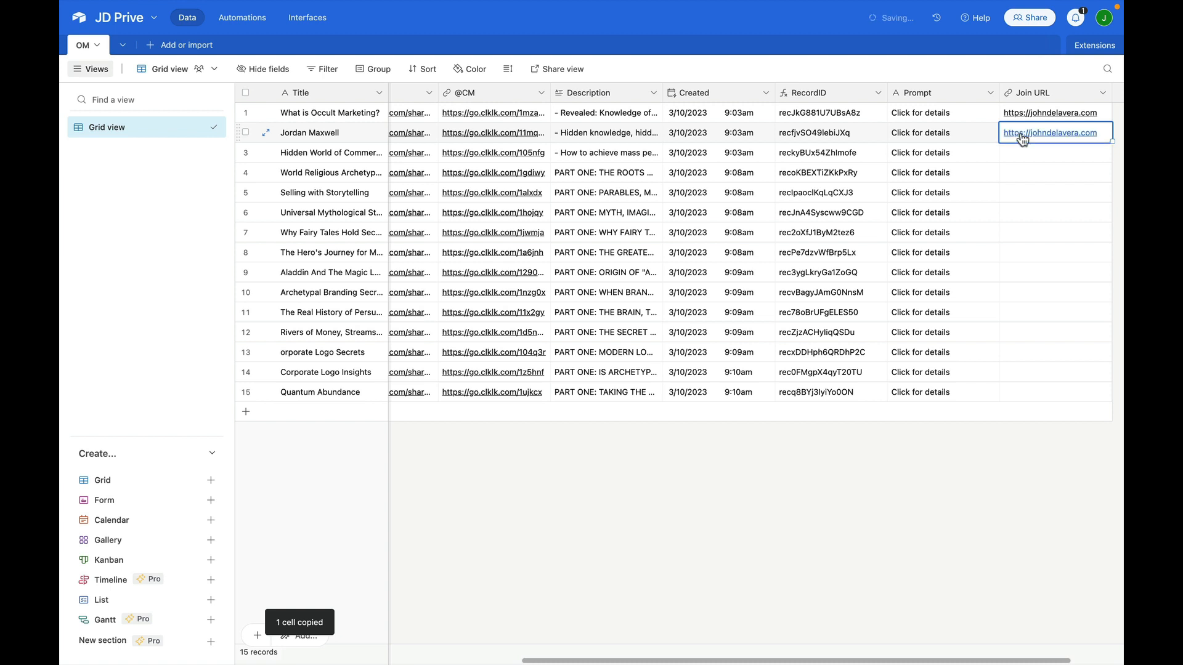
{"action": "key", "text": "Down"}
{"action": "key", "text": "ctrl+v"}
{"action": "key", "text": "Down"}
{"action": "key", "text": "ctrl+v"}
{"action": "key", "text": "Down"}
{"action": "key", "text": "ctrl+v"}
{"action": "key", "text": "Down"}
{"action": "key", "text": "ctrl+v"}
{"action": "key", "text": "Down"}
{"action": "key", "text": "ctrl+v"}
{"action": "key", "text": "Down"}
{"action": "key", "text": "ctrl+v"}
{"action": "key", "text": "Down"}
{"action": "key", "text": "ctrl+v"}
{"action": "key", "text": "Down"}
{"action": "key", "text": "ctrl+v"}
{"action": "key", "text": "Down"}
{"action": "key", "text": "ctrl+v"}
{"action": "key", "text": "Down"}
{"action": "key", "text": "ctrl+v"}
{"action": "key", "text": "Down"}
{"action": "key", "text": "ctrl+v"}
{"action": "key", "text": "Down"}
{"action": "key", "text": "ctrl+v"}
{"action": "key", "text": "Down"}
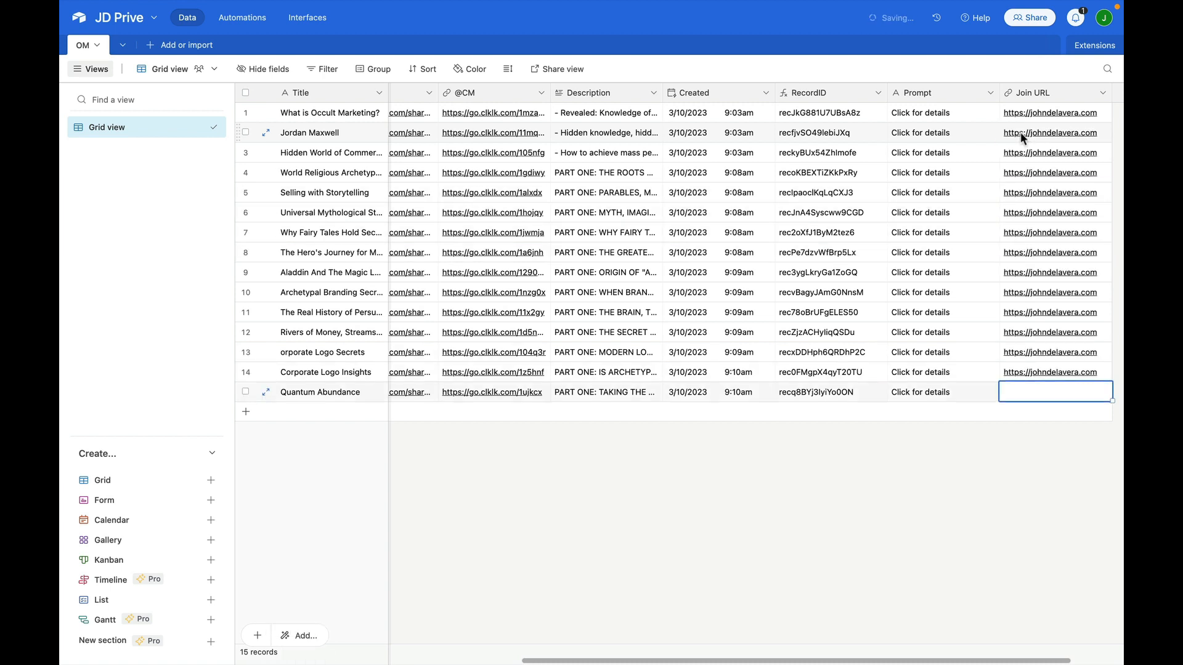
{"action": "key", "text": "ctrl+v"}
{"action": "left_click", "coordinate": [655, 507]}
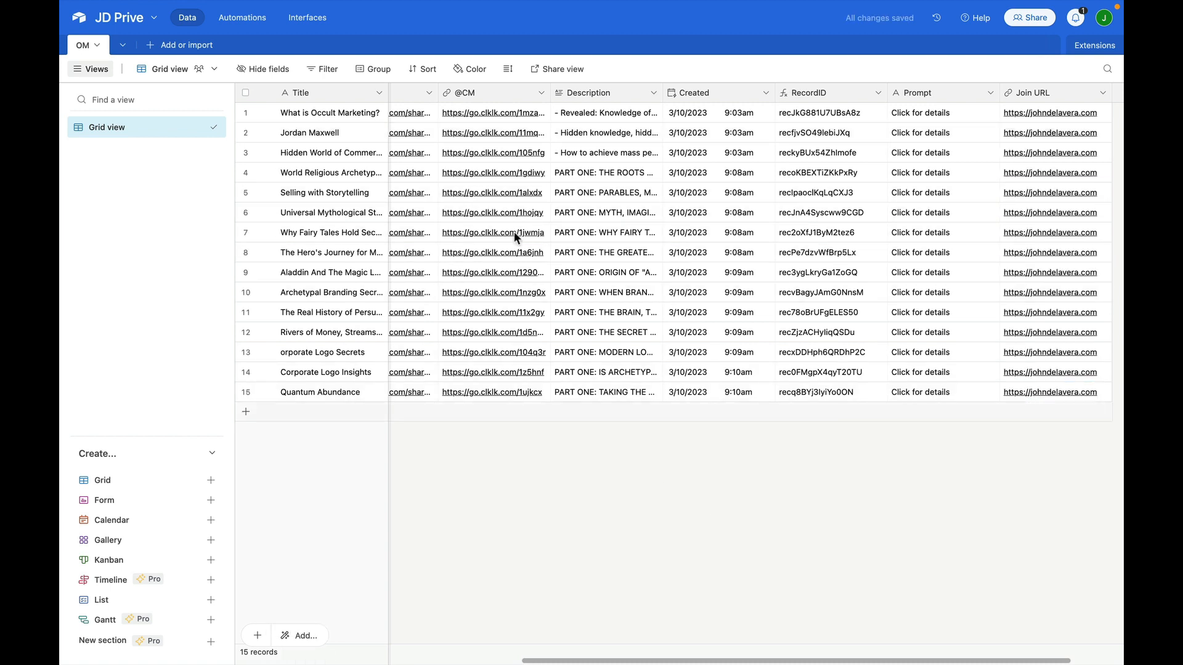
Step: Switch back to the Details page in Softr Studio
{"action": "left_click", "coordinate": [125, 26]}
{"action": "left_click", "coordinate": [204, 49]}
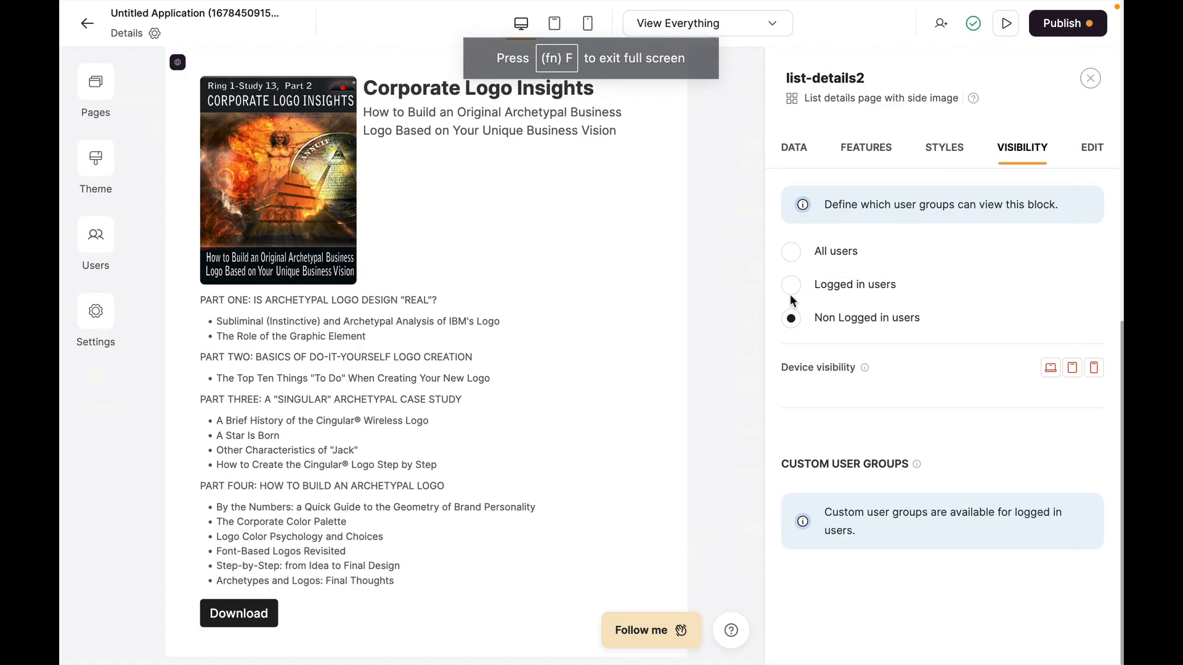
Step: Refresh the Airtable base of the non-logged-in users' details block and make its Download button open the Join URL field
{"action": "left_click", "coordinate": [794, 148]}
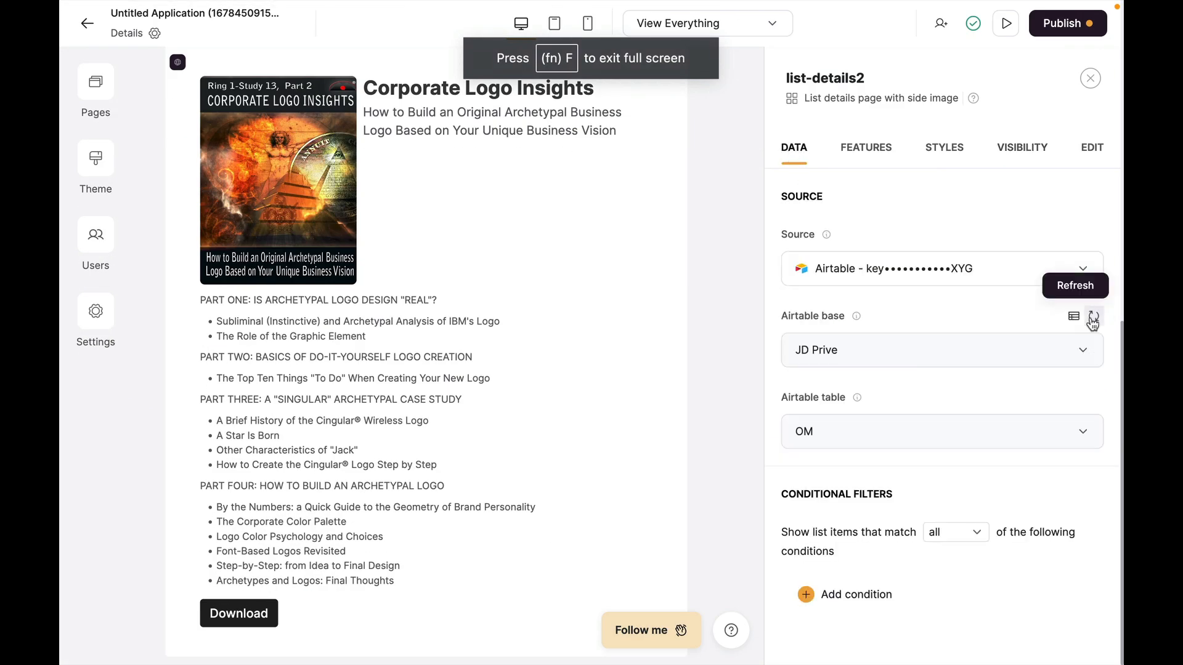
{"action": "left_click", "coordinate": [863, 149]}
{"action": "scroll", "coordinate": [910, 336], "scroll_direction": "down", "scroll_amount": 4}
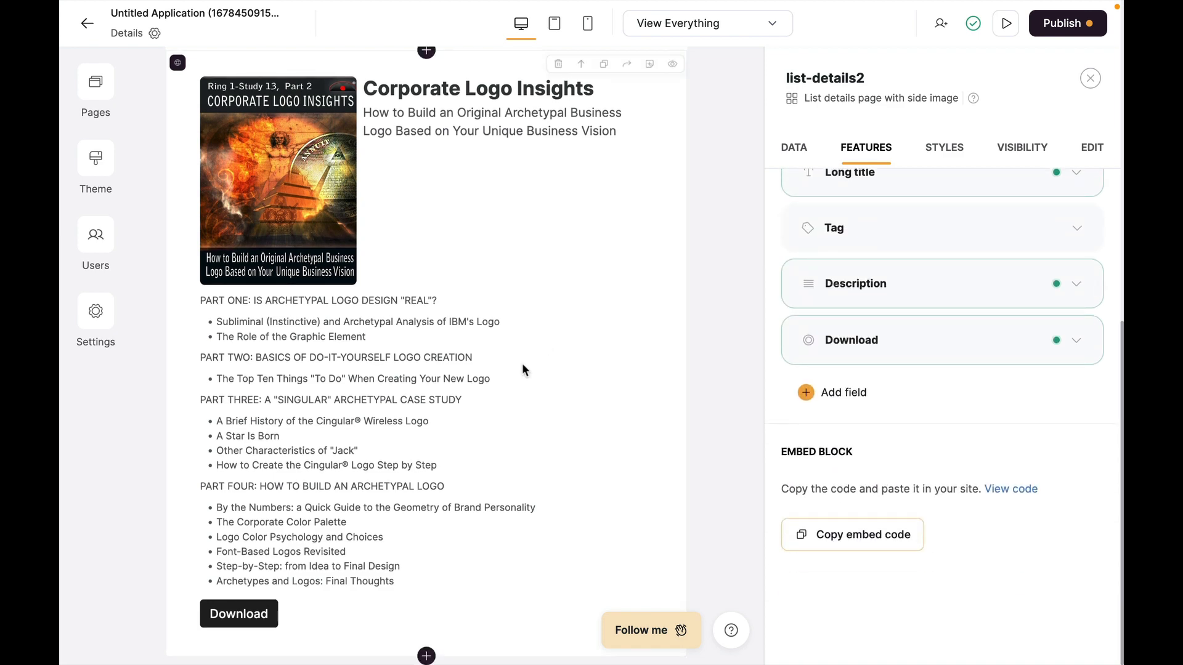
{"action": "scroll", "coordinate": [526, 361], "scroll_direction": "down", "scroll_amount": 3}
{"action": "scroll", "coordinate": [530, 365], "scroll_direction": "down", "scroll_amount": 6}
{"action": "left_click", "coordinate": [1033, 151]}
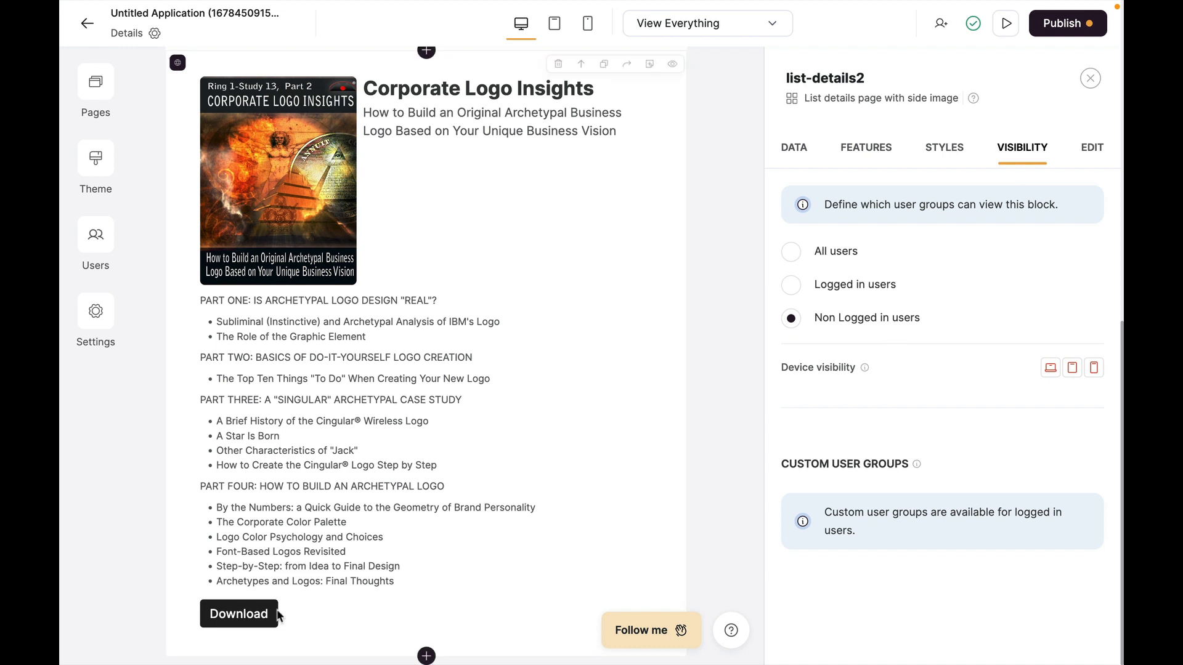
{"action": "left_click", "coordinate": [869, 151]}
{"action": "scroll", "coordinate": [894, 467], "scroll_direction": "down", "scroll_amount": 1}
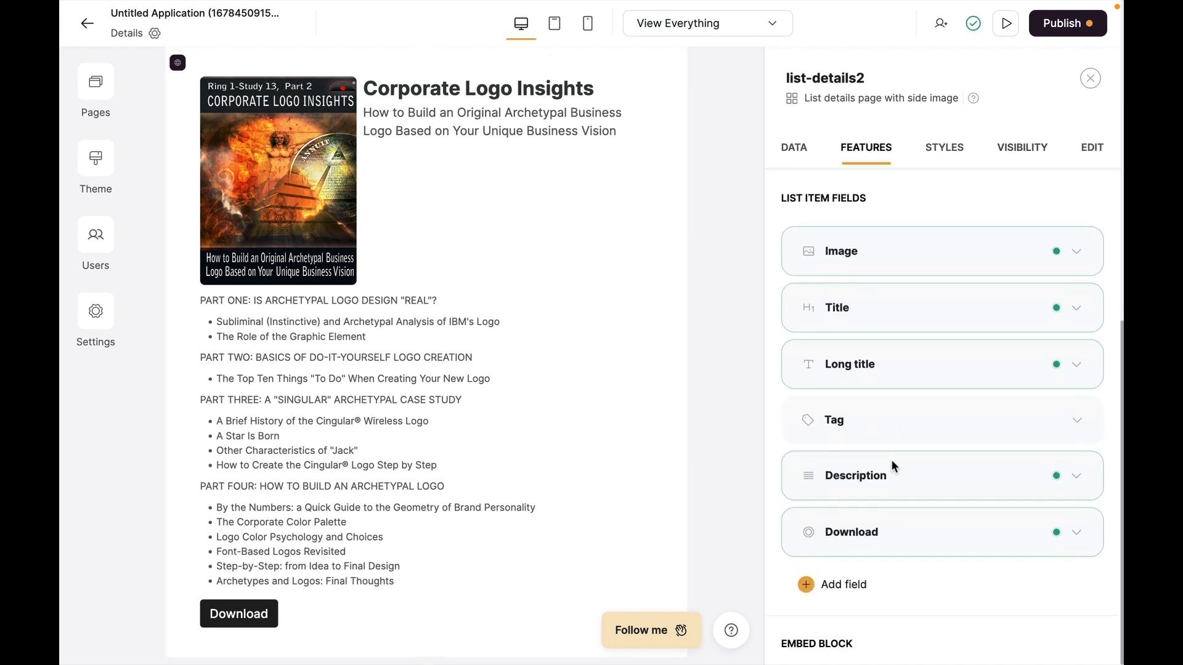
{"action": "scroll", "coordinate": [894, 466], "scroll_direction": "down", "scroll_amount": 3}
{"action": "scroll", "coordinate": [961, 480], "scroll_direction": "down", "scroll_amount": 2}
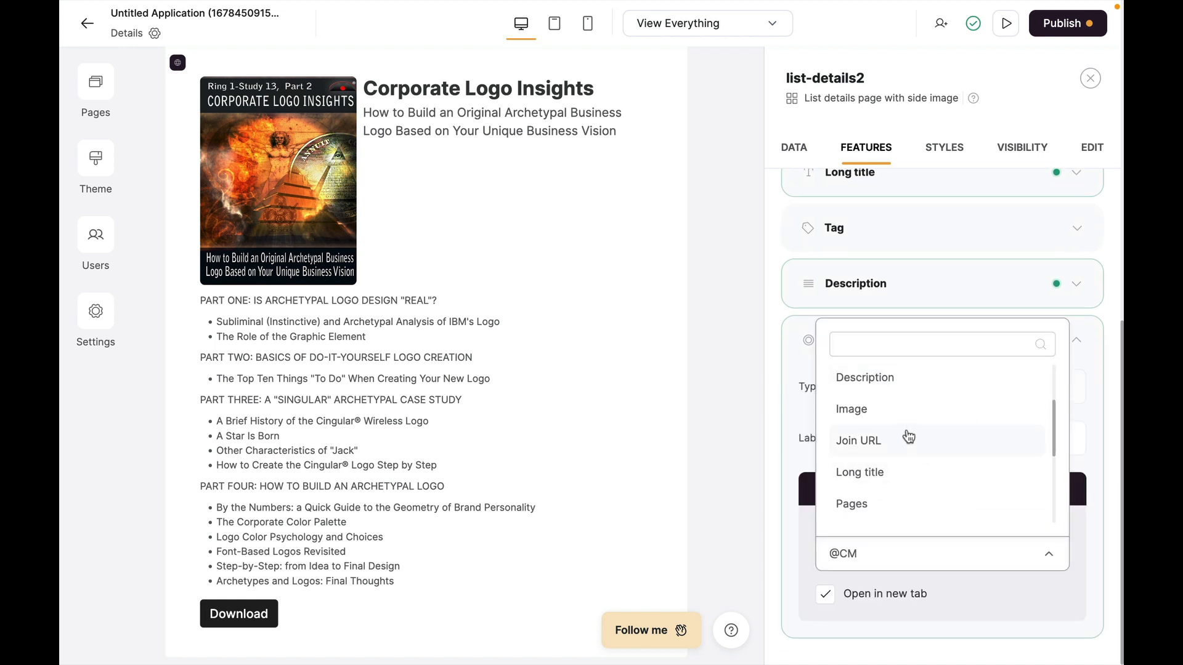
{"action": "left_click", "coordinate": [909, 437]}
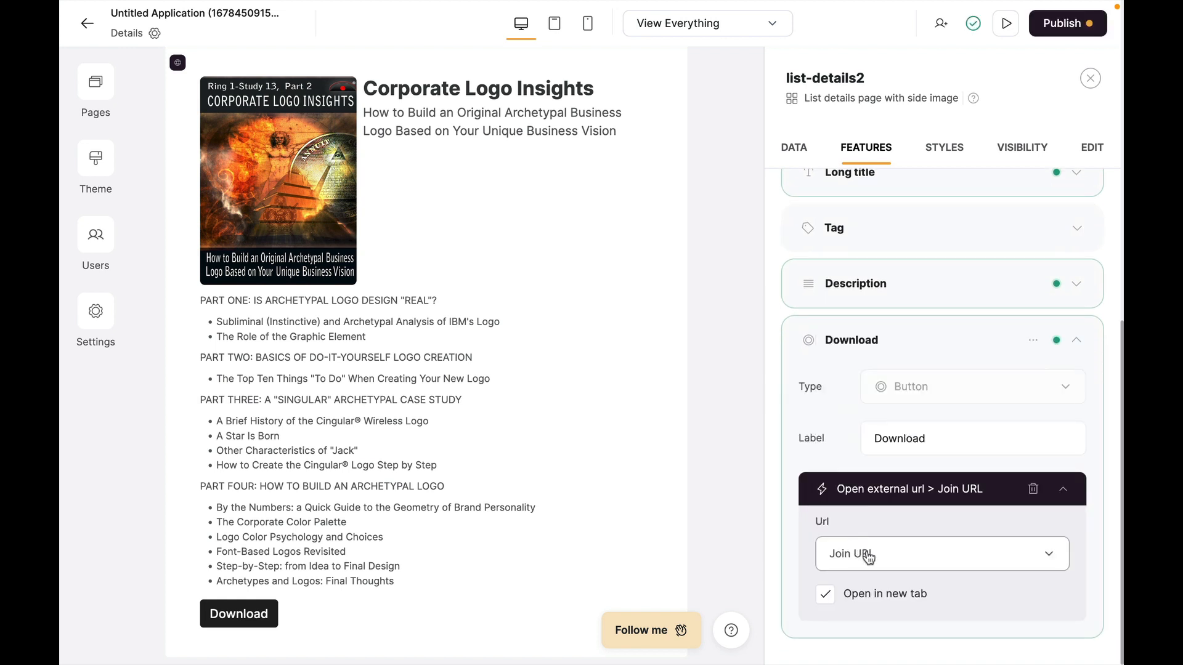
Step: Change the label of the non-logged-in block's Download button to "Join to download"
{"action": "double_click", "coordinate": [899, 438]}
{"action": "type", "text": "Join to do"}
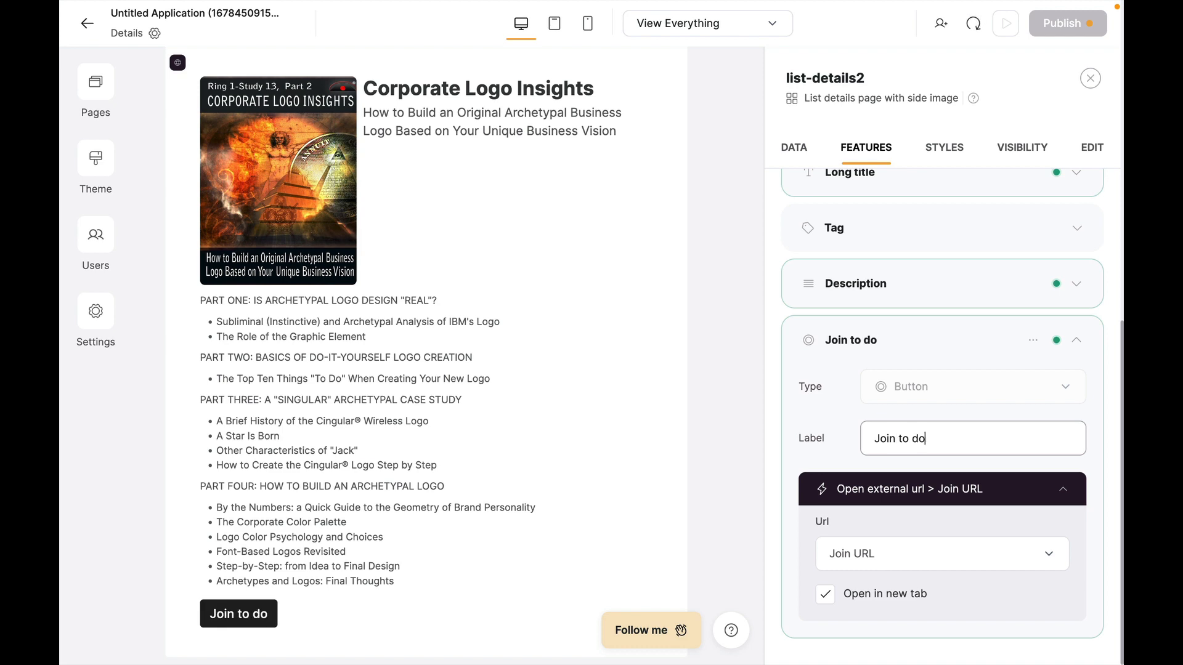
{"action": "type", "text": "wnload"}
Step: Set the background color of the Join to download button to the orange used color
{"action": "left_click", "coordinate": [1033, 340]}
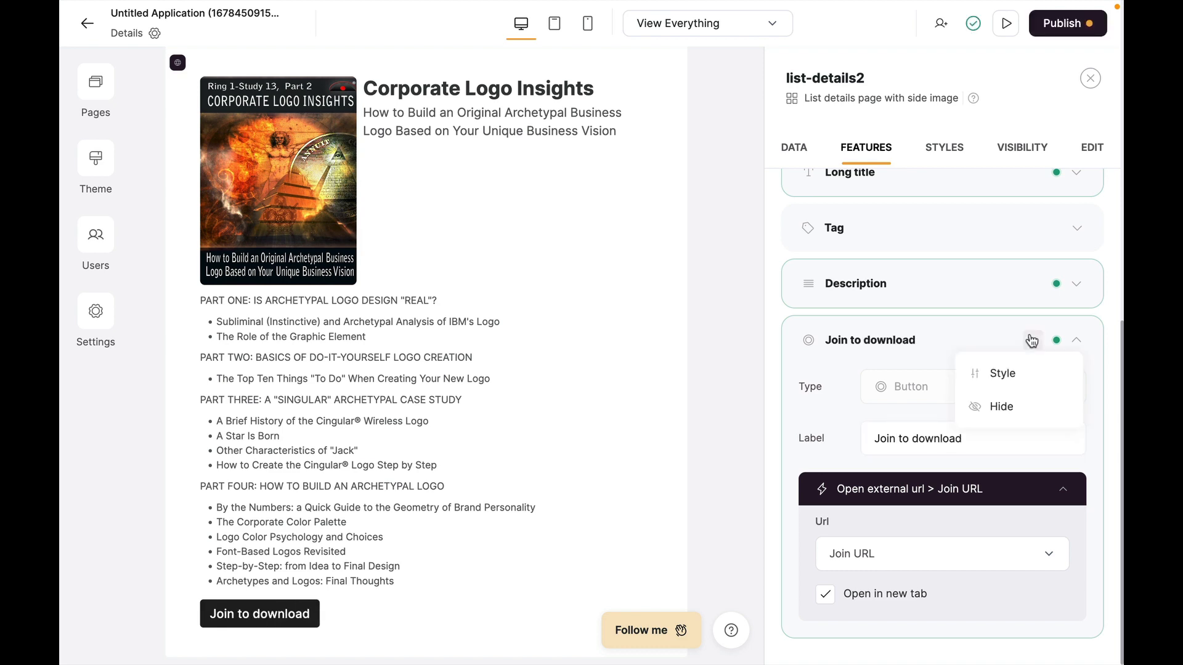
{"action": "left_click", "coordinate": [1010, 373]}
{"action": "scroll", "coordinate": [929, 386], "scroll_direction": "down", "scroll_amount": 10}
{"action": "left_click", "coordinate": [823, 203]}
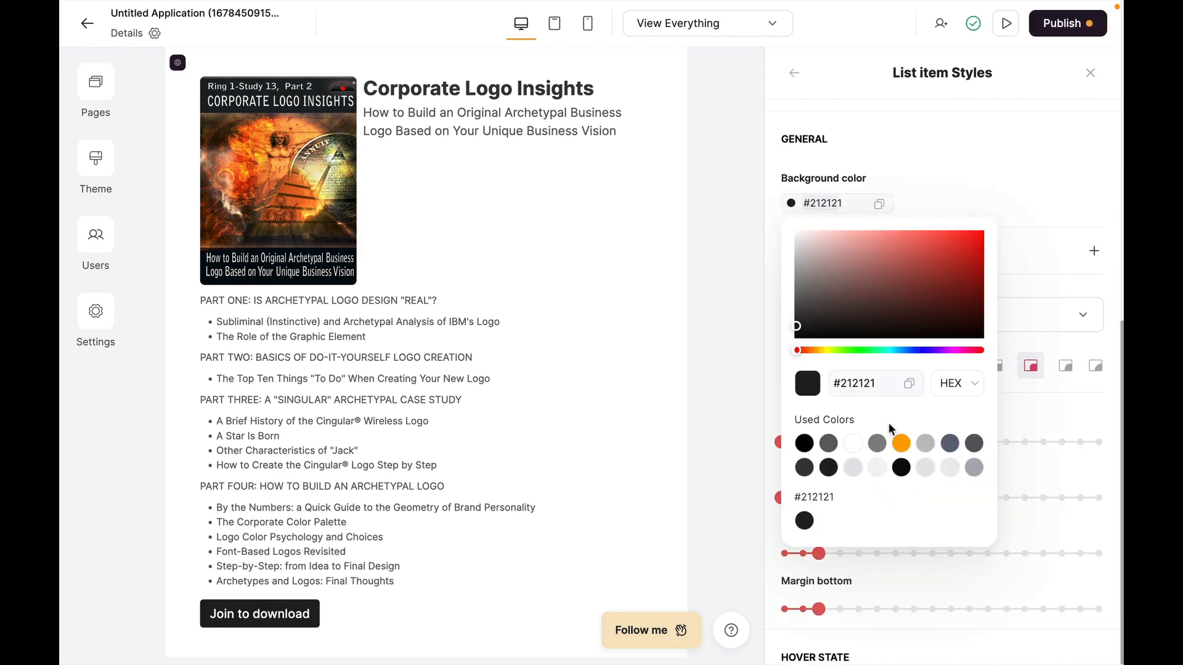
{"action": "left_click", "coordinate": [900, 443]}
{"action": "left_click", "coordinate": [671, 315]}
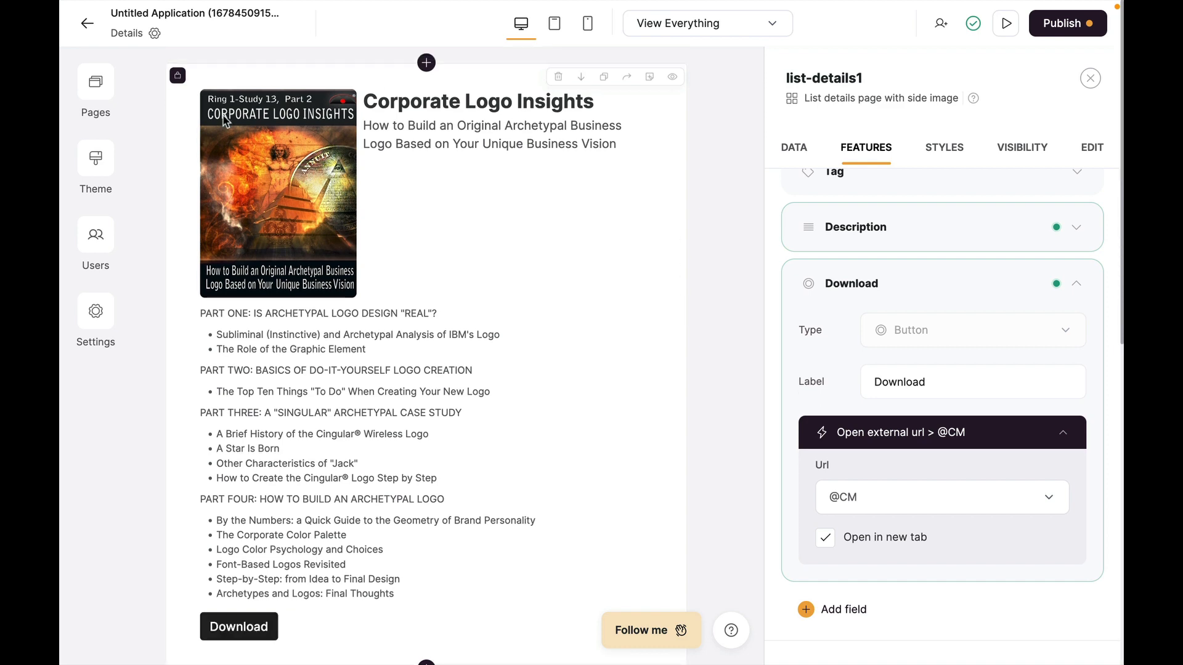
Step: On the Home page, set the list's item click action to Open page with Details as the target page
{"action": "left_click", "coordinate": [96, 83]}
{"action": "left_click", "coordinate": [249, 320]}
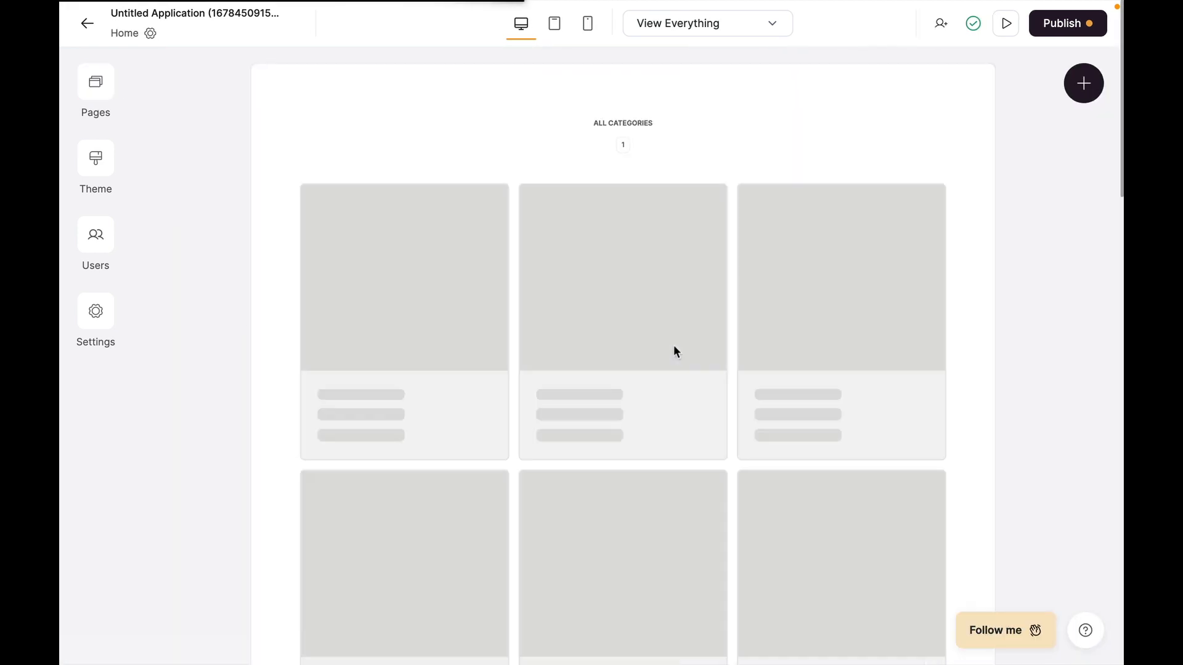
{"action": "left_click", "coordinate": [671, 349]}
{"action": "left_click", "coordinate": [875, 151]}
{"action": "scroll", "coordinate": [942, 375], "scroll_direction": "down", "scroll_amount": 10}
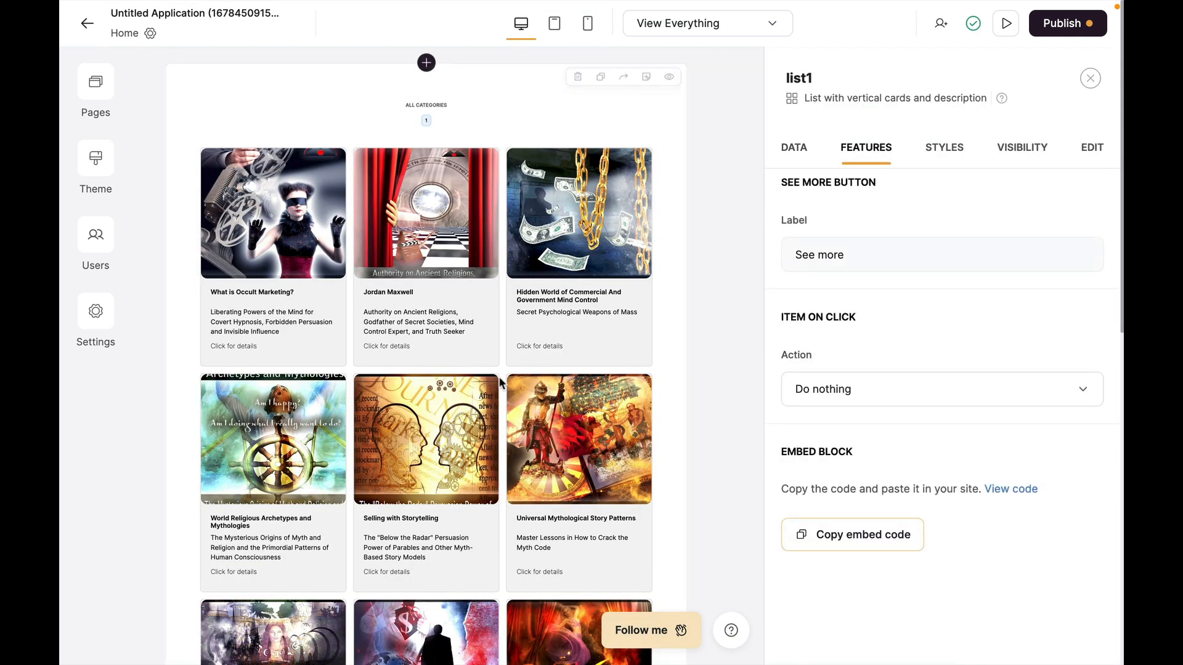
{"action": "left_click", "coordinate": [897, 399]}
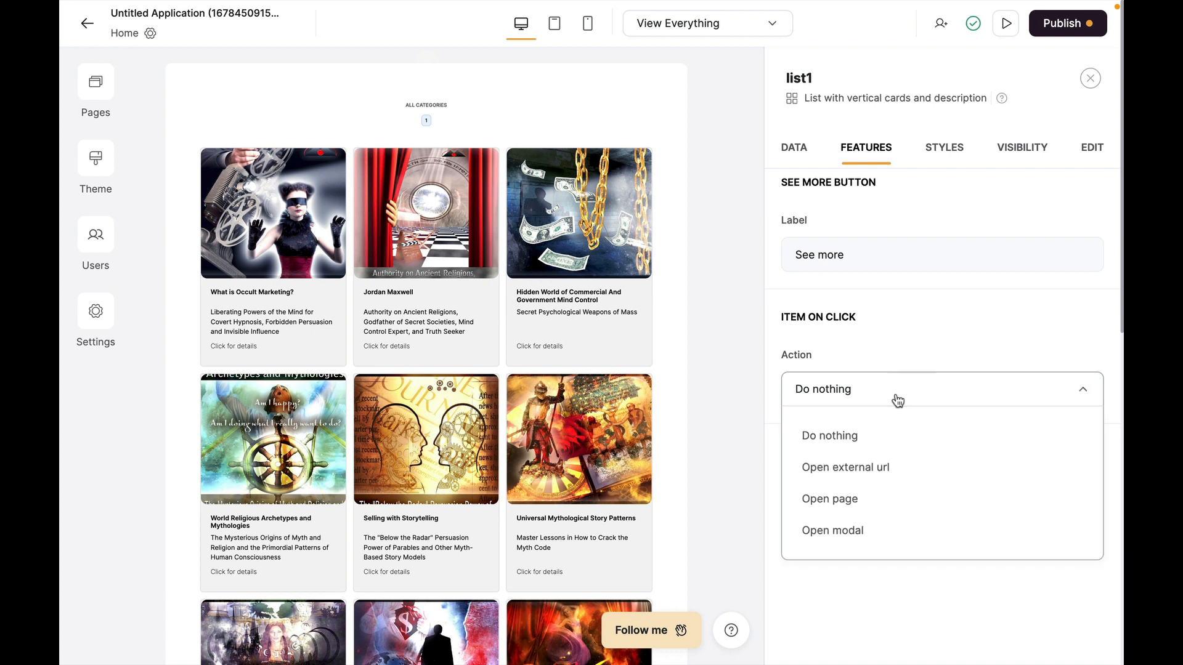
{"action": "left_click", "coordinate": [860, 509]}
{"action": "left_click", "coordinate": [862, 473]}
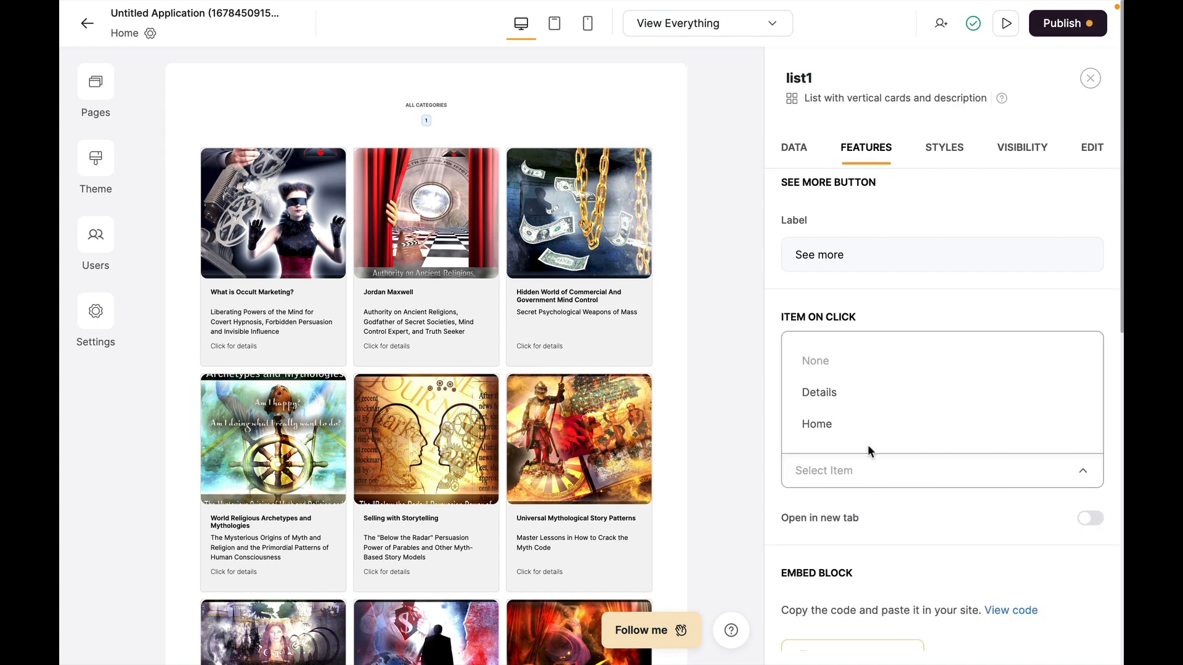
{"action": "left_click_drag", "start_coordinate": [863, 429], "coordinate": [870, 391]}
{"action": "left_click", "coordinate": [871, 395]}
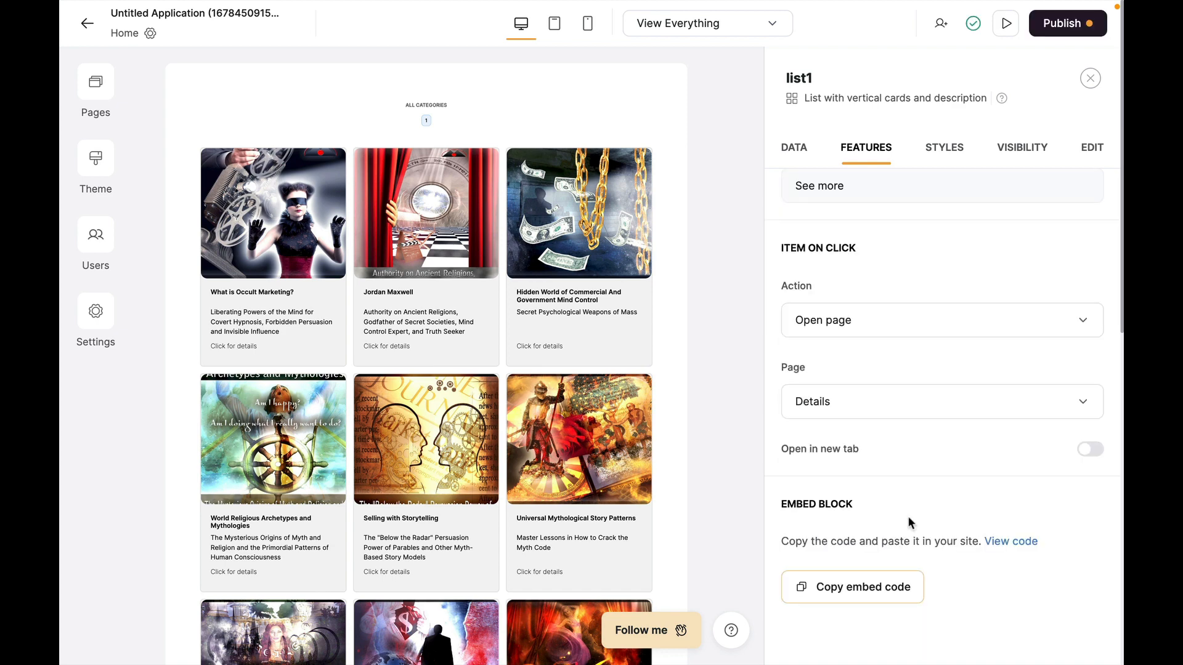
Step: Add the Header with sublinks and button block above the list on the Home page
{"action": "scroll", "coordinate": [904, 493], "scroll_direction": "up", "scroll_amount": 8}
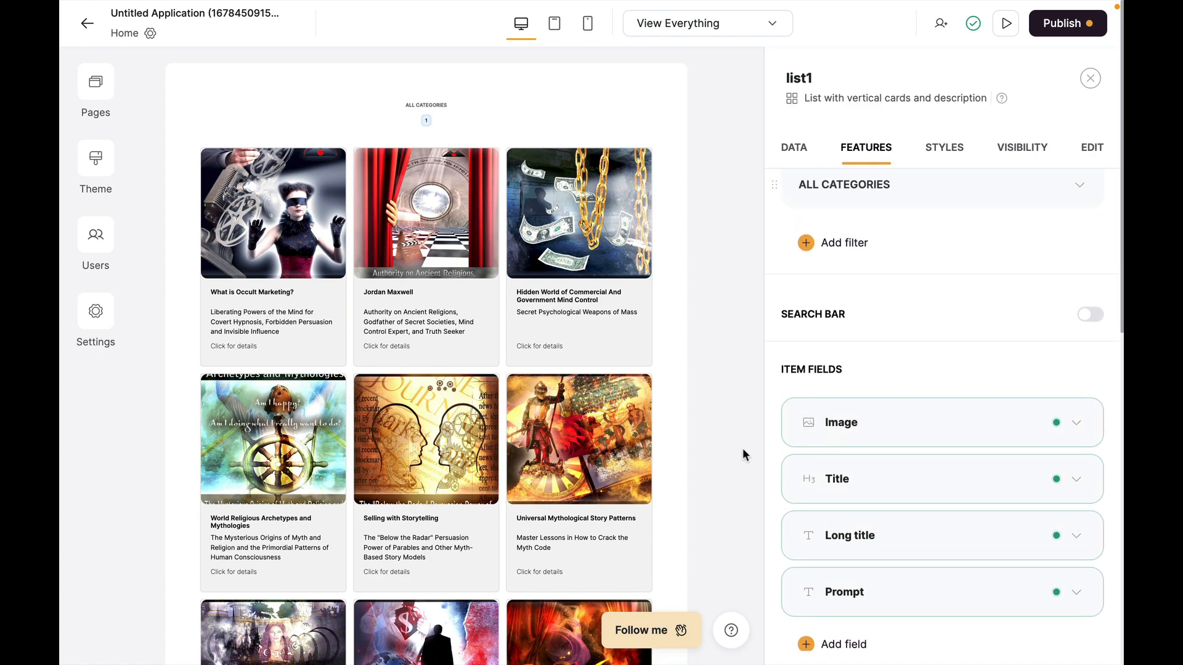
{"action": "scroll", "coordinate": [690, 272], "scroll_direction": "down", "scroll_amount": 10}
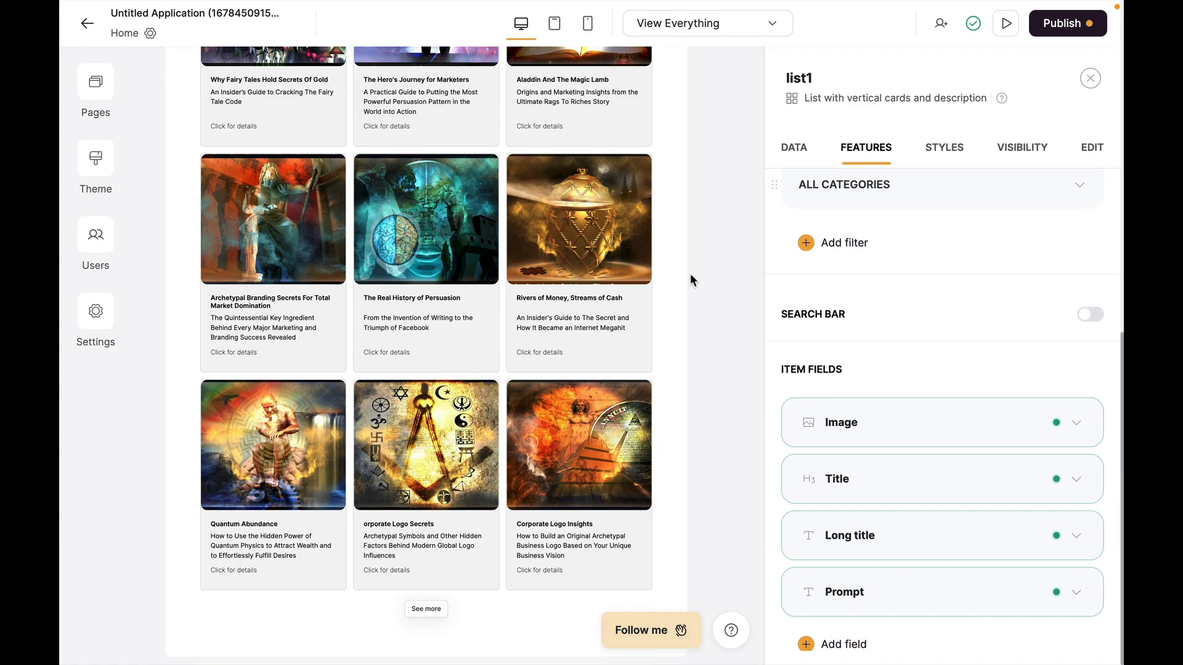
{"action": "scroll", "coordinate": [690, 274], "scroll_direction": "up", "scroll_amount": 10}
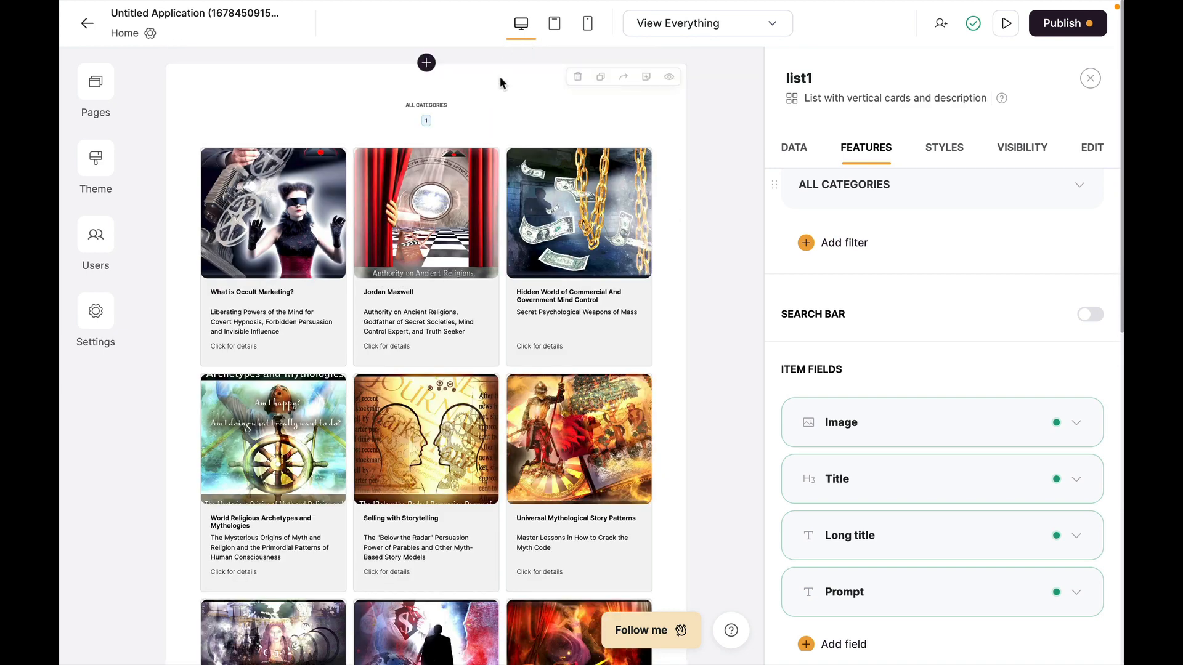
{"action": "left_click", "coordinate": [427, 62]}
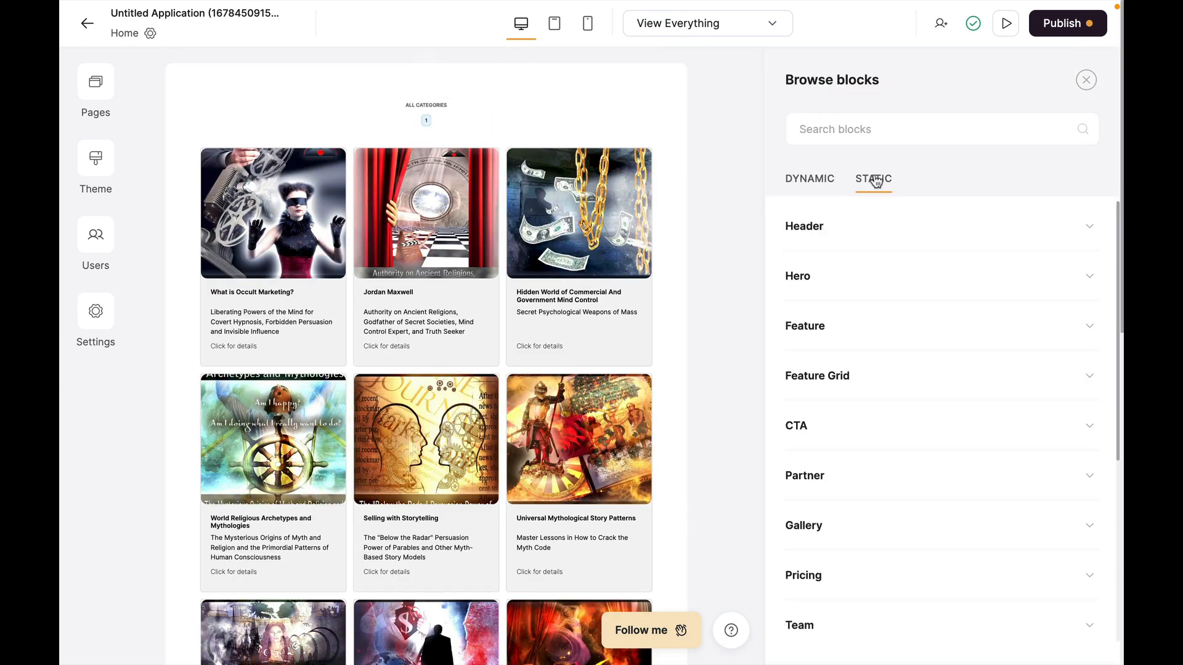
{"action": "type", "text": "hea"}
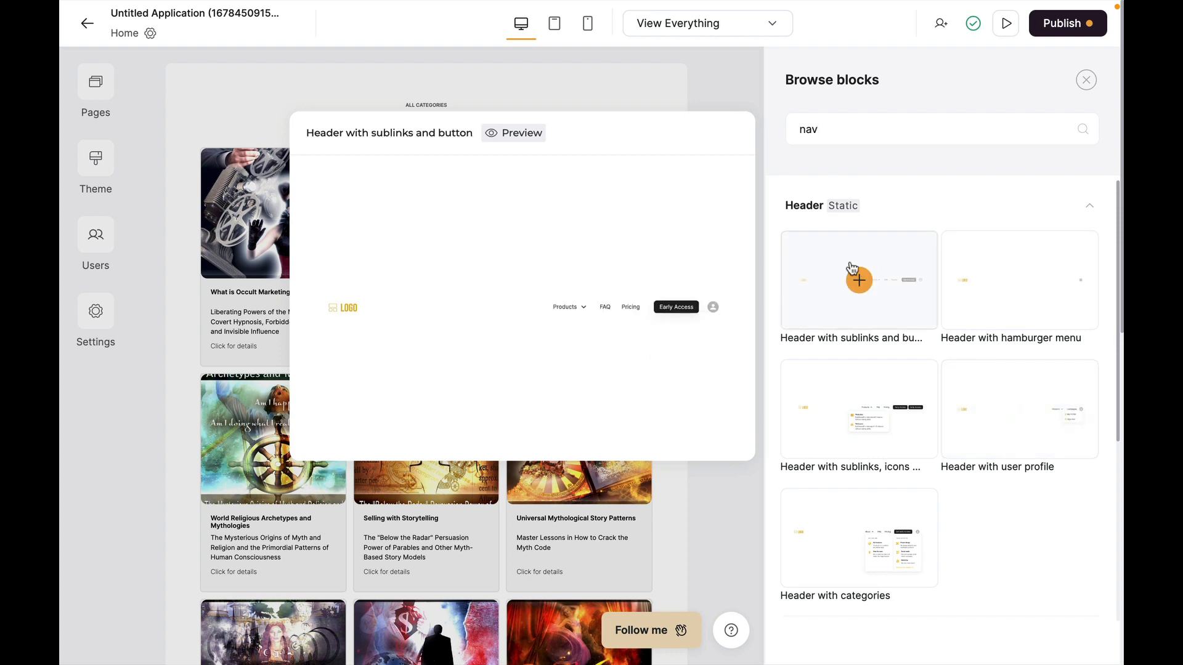
{"action": "left_click", "coordinate": [853, 274]}
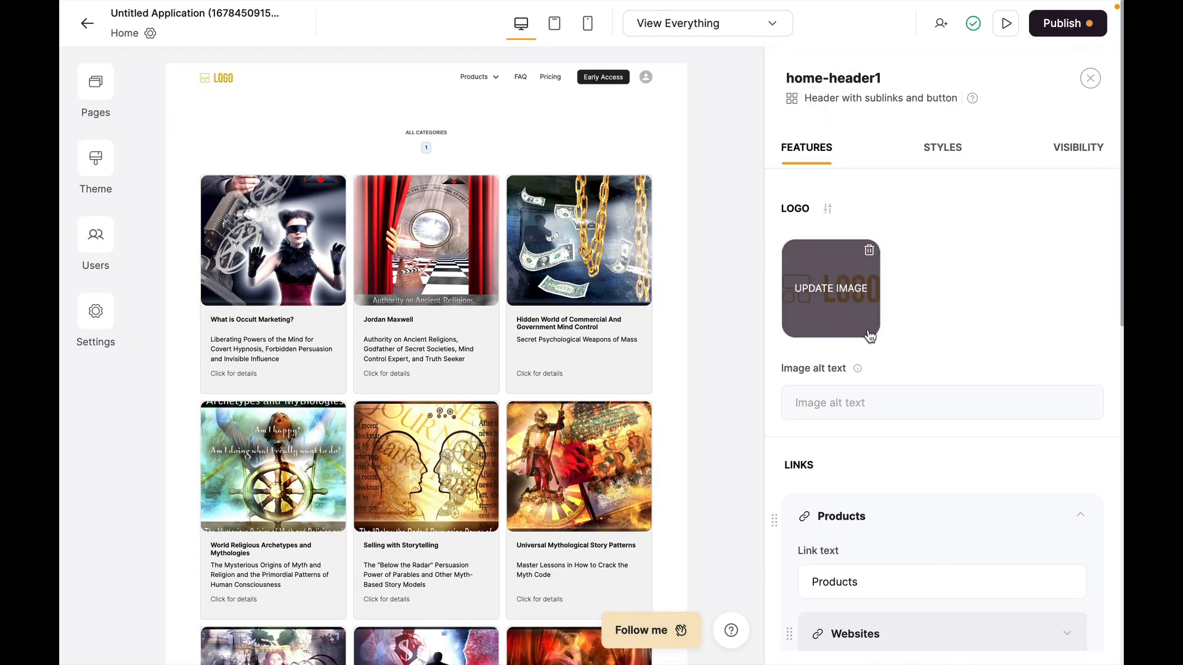
Step: Delete the header's logo image and remove its Products and Pricing links
{"action": "left_click", "coordinate": [861, 255]}
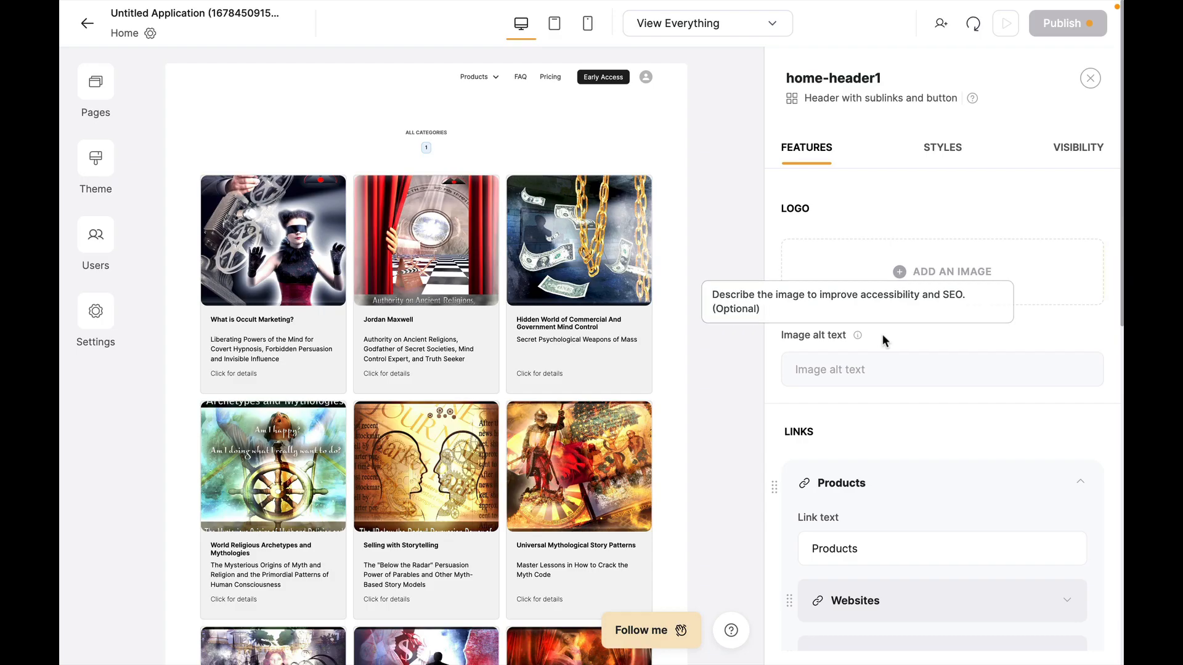
{"action": "scroll", "coordinate": [884, 339], "scroll_direction": "down", "scroll_amount": 3}
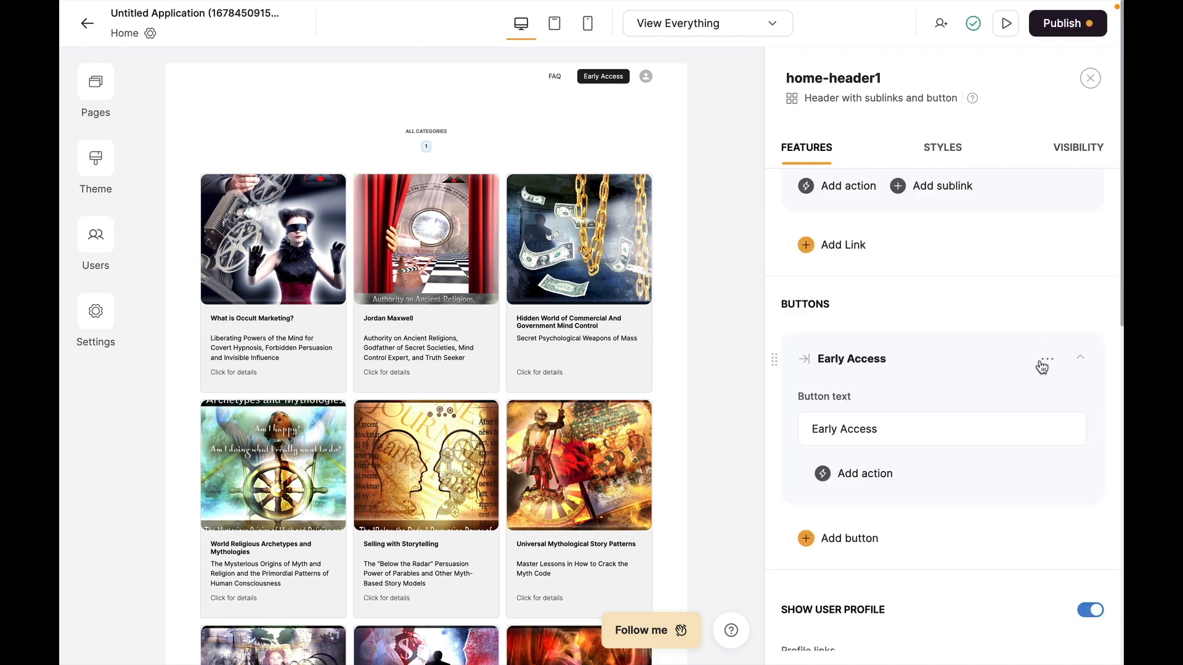
{"action": "scroll", "coordinate": [1040, 367], "scroll_direction": "up", "scroll_amount": 1}
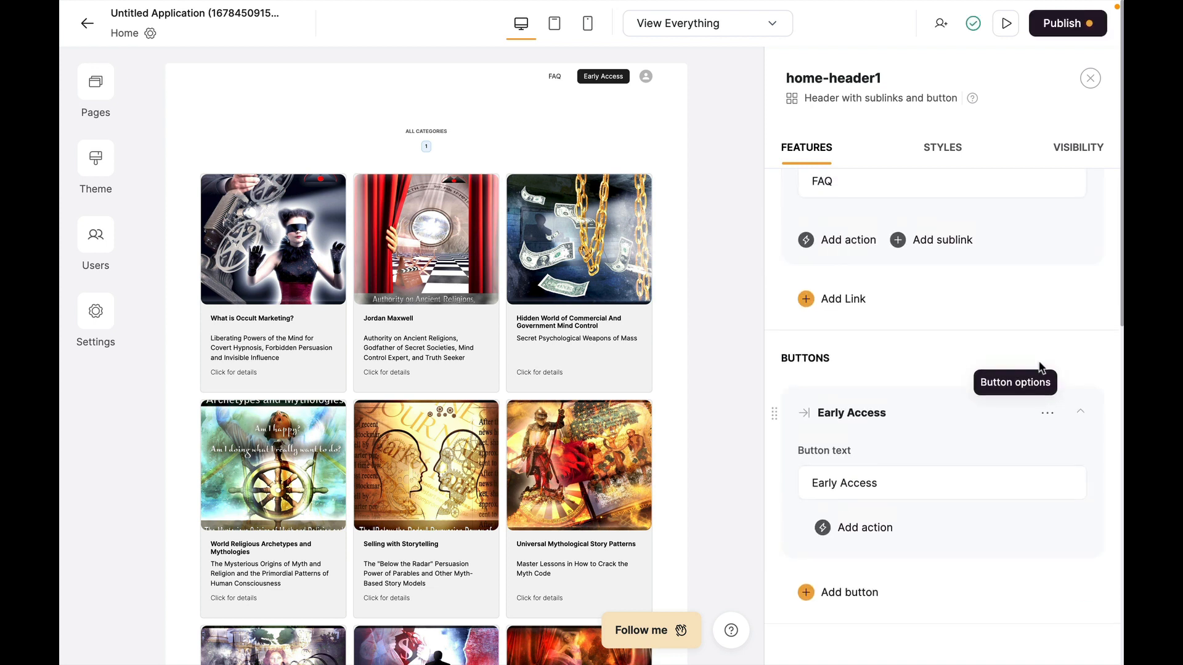
Step: Rename the header's Early Access button to "Join now" and make it open the owner's website URL in a new tab
{"action": "scroll", "coordinate": [881, 487], "scroll_direction": "down", "scroll_amount": 1}
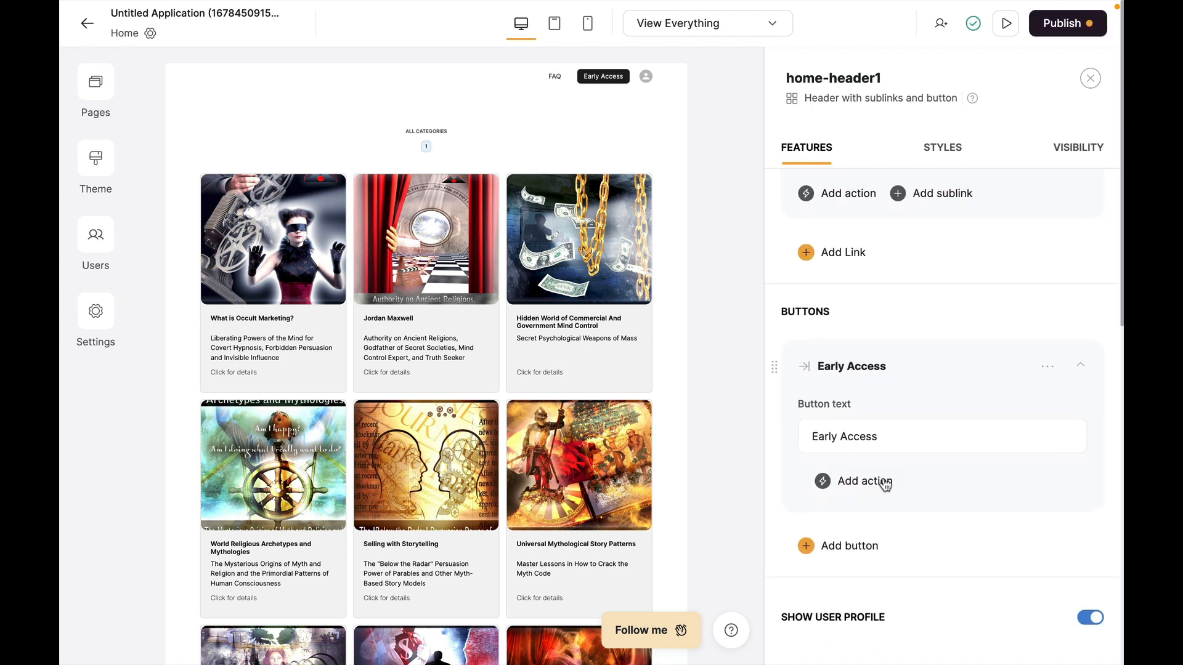
{"action": "triple_click", "coordinate": [882, 433]}
{"action": "type", "text": "Join now"}
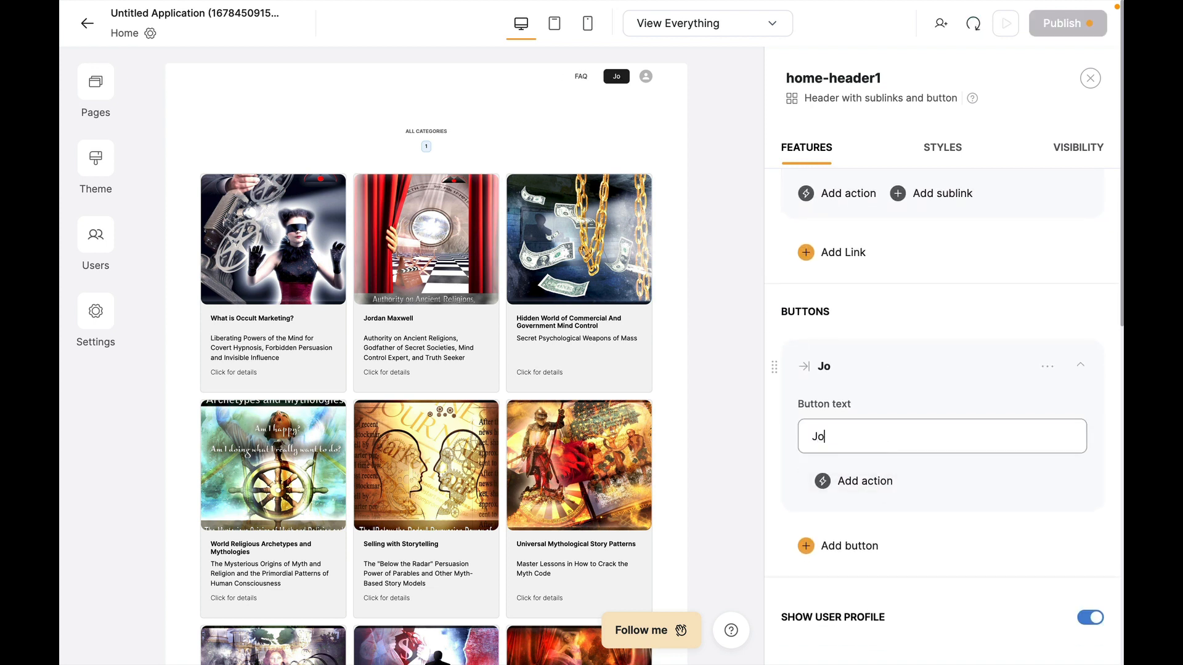
{"action": "left_click", "coordinate": [862, 481]}
{"action": "left_click", "coordinate": [861, 417]}
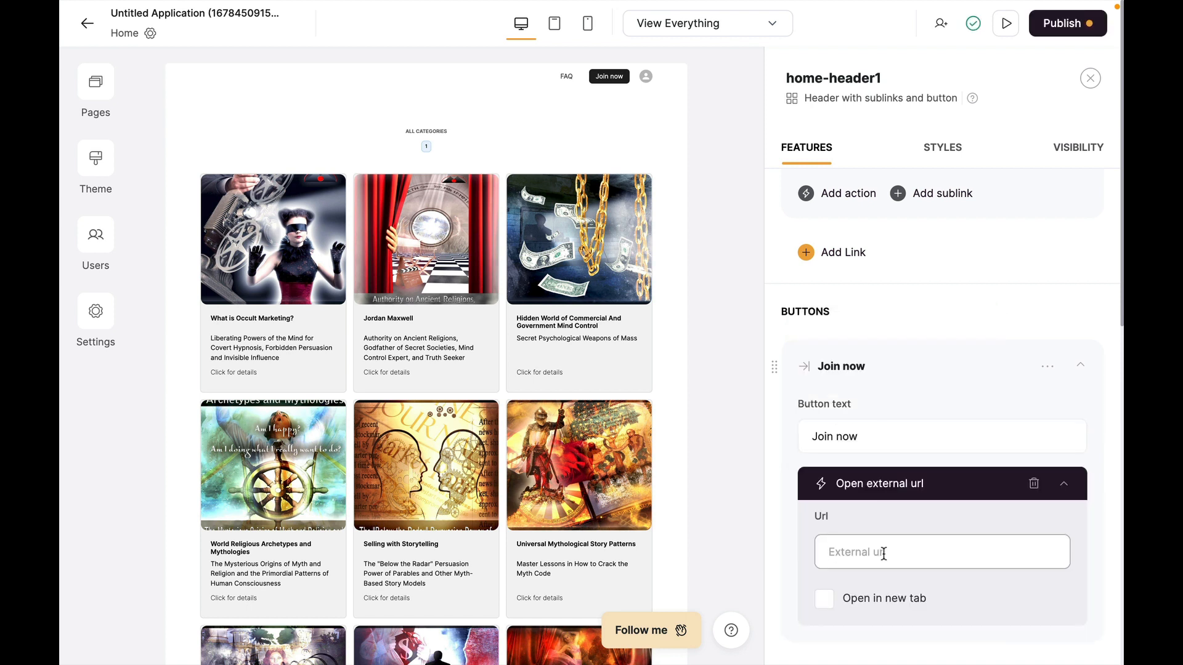
{"action": "type", "text": "https://johndelavera.com"}
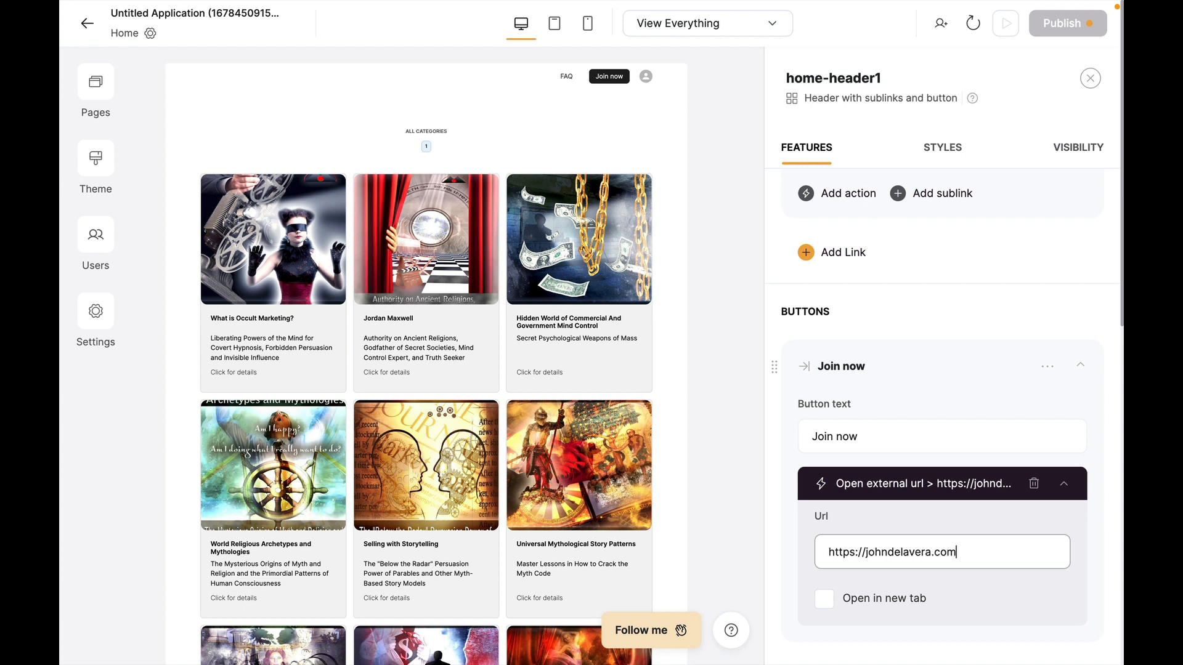
{"action": "left_click", "coordinate": [826, 598]}
Step: Turn off the user profile display in the header
{"action": "scroll", "coordinate": [982, 452], "scroll_direction": "down", "scroll_amount": 3}
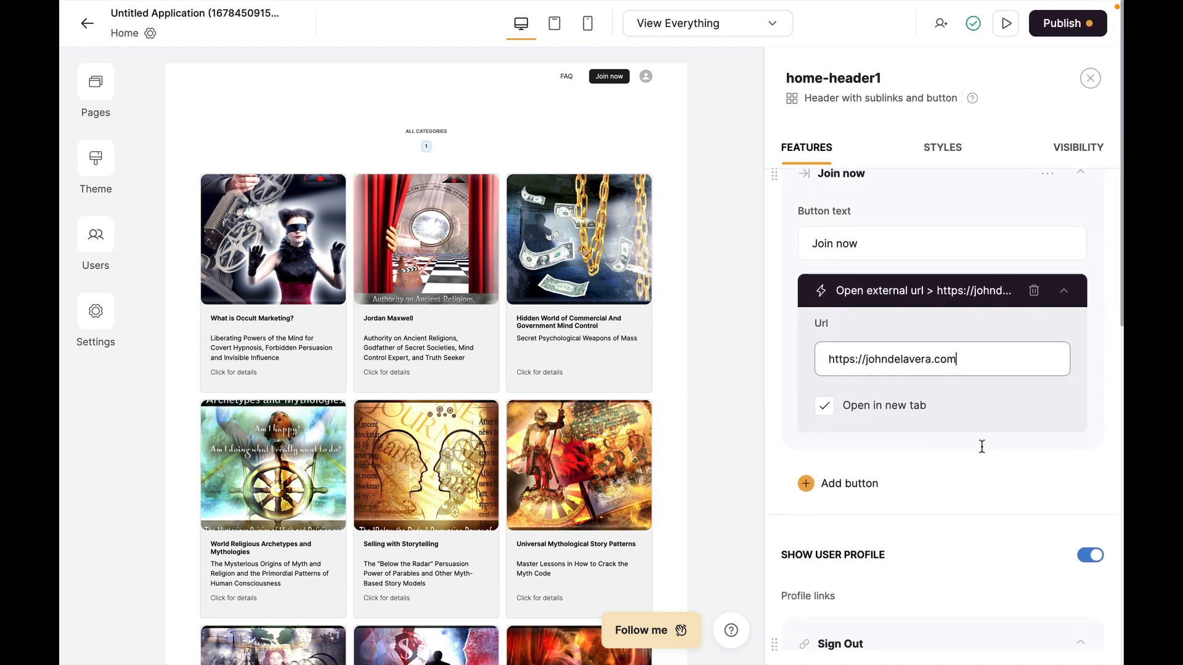
{"action": "scroll", "coordinate": [982, 447], "scroll_direction": "down", "scroll_amount": 2}
{"action": "left_click", "coordinate": [1084, 476]}
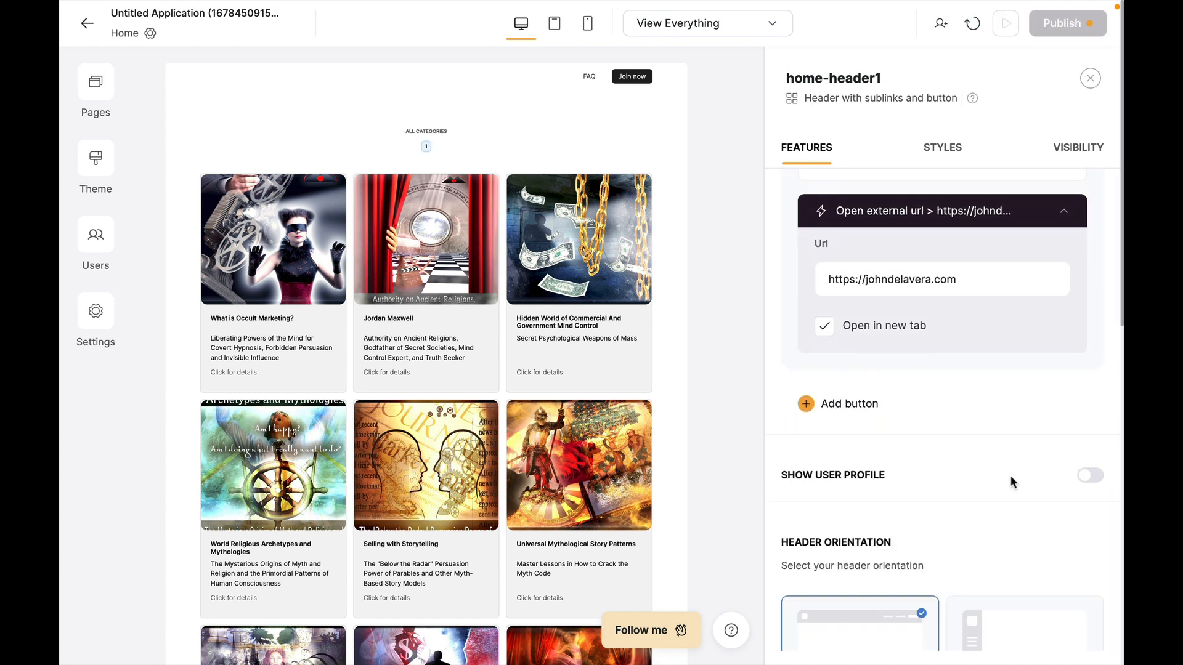
Step: Rename the header's FAQ link to "Home" and set its action to open the Home page
{"action": "scroll", "coordinate": [1010, 475], "scroll_direction": "up", "scroll_amount": 5}
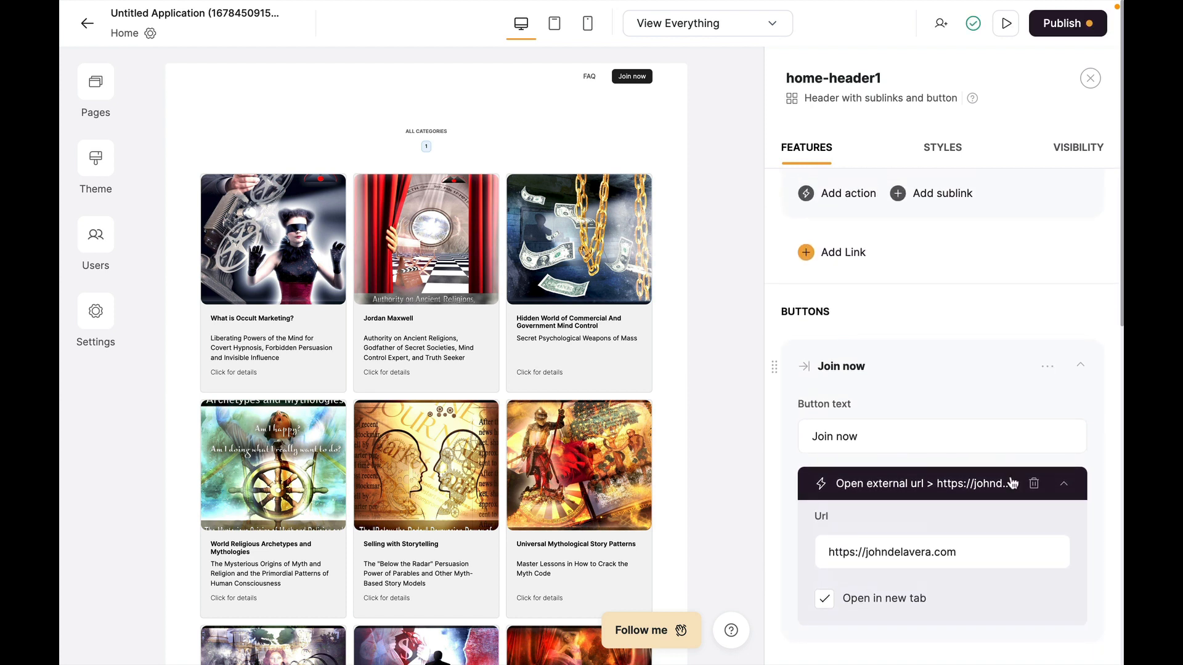
{"action": "scroll", "coordinate": [1010, 483], "scroll_direction": "up", "scroll_amount": 3}
{"action": "double_click", "coordinate": [857, 309]}
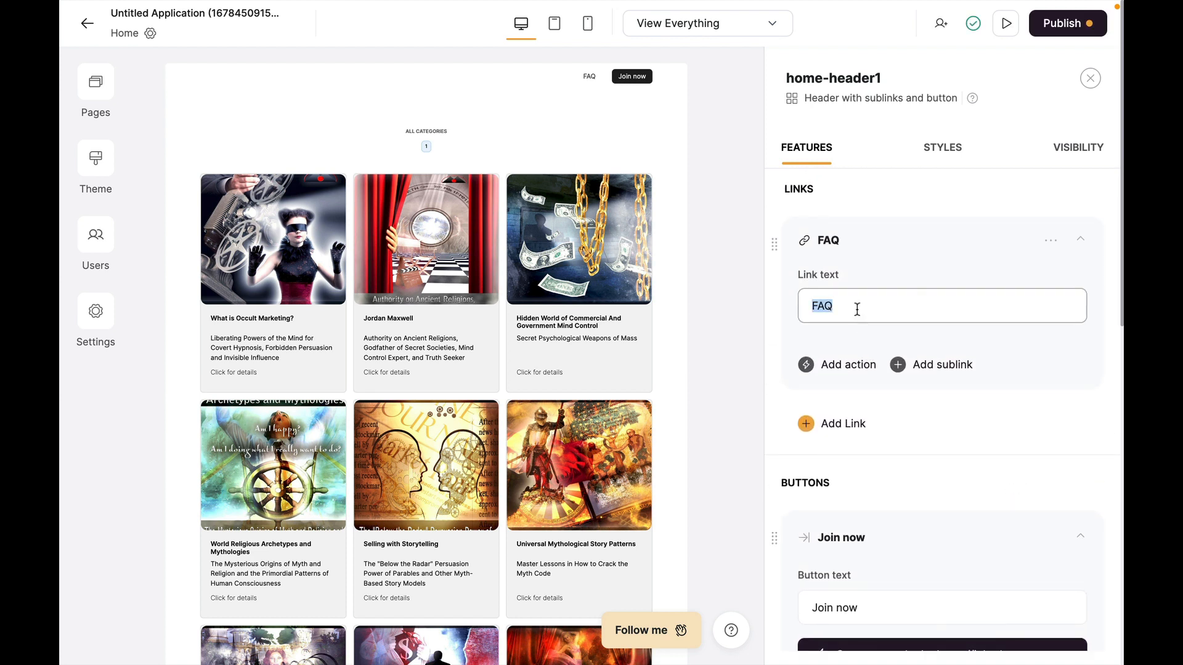
{"action": "type", "text": "Home"}
{"action": "left_click", "coordinate": [849, 365]}
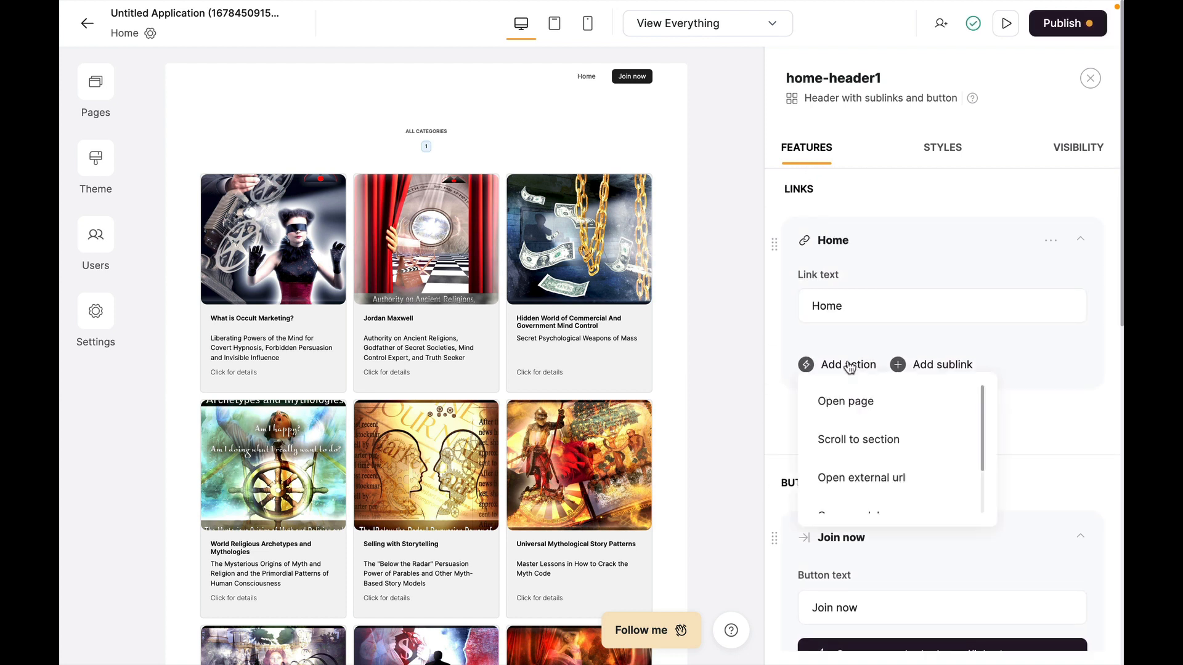
{"action": "left_click", "coordinate": [864, 404]}
{"action": "left_click", "coordinate": [887, 417]}
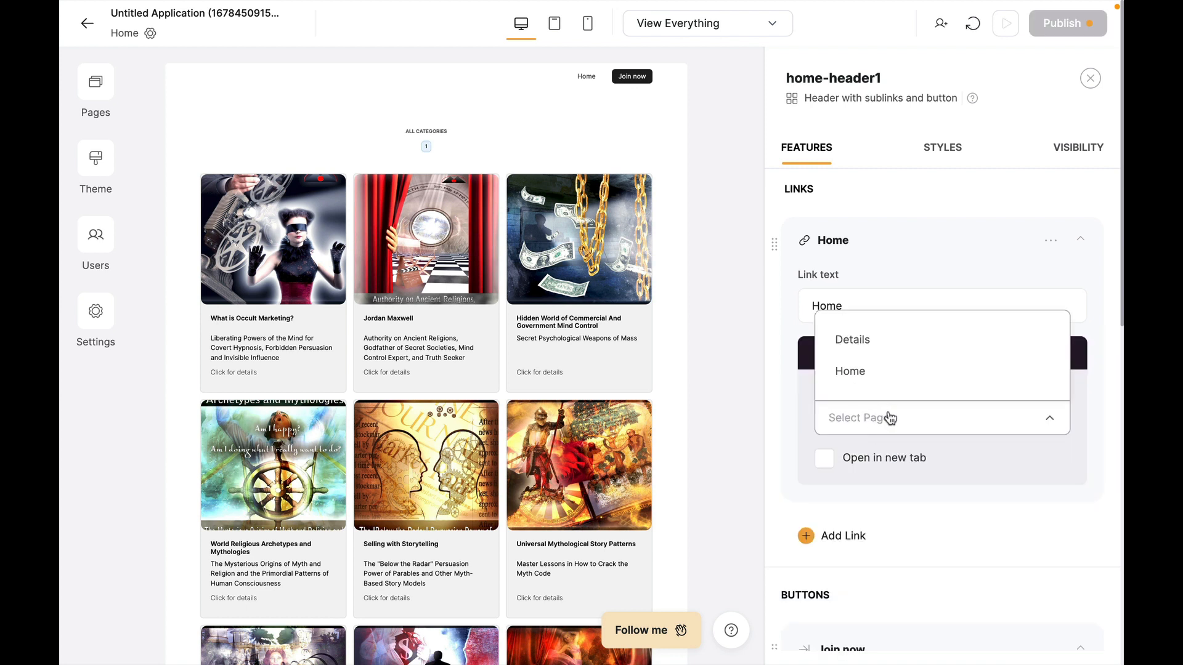
{"action": "left_click", "coordinate": [878, 388]}
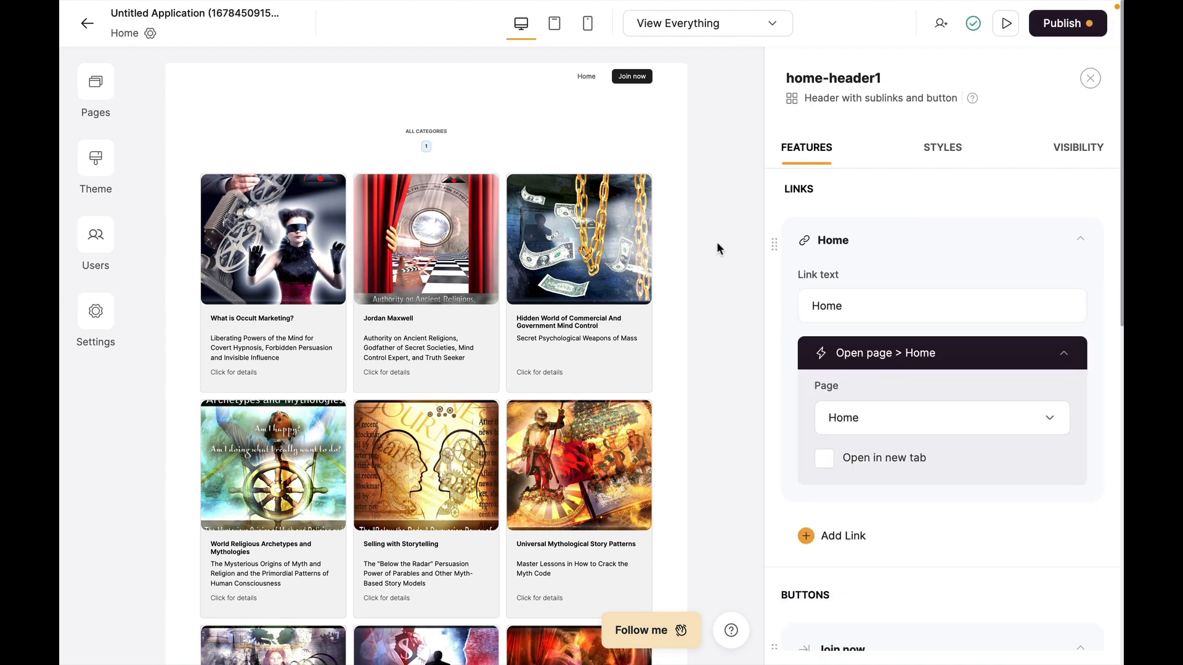
Step: Set the study list block's top and bottom padding to XS and publish the changes
{"action": "left_click", "coordinate": [566, 154]}
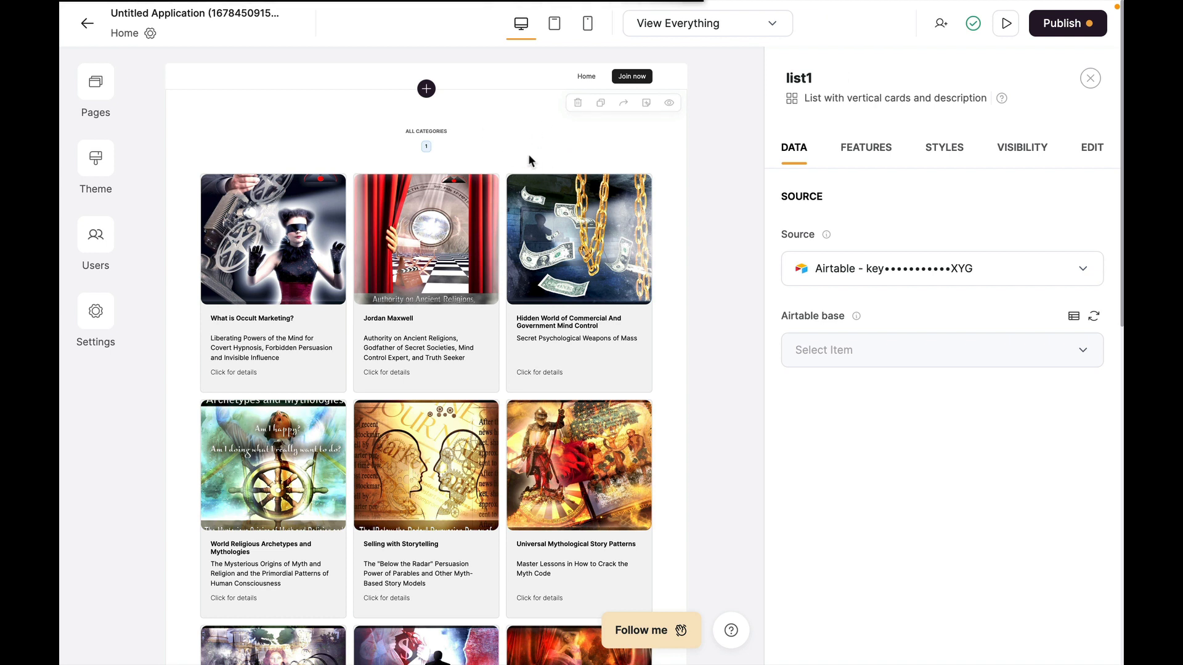
{"action": "left_click", "coordinate": [953, 155]}
{"action": "left_click_drag", "start_coordinate": [1005, 260], "coordinate": [912, 260]}
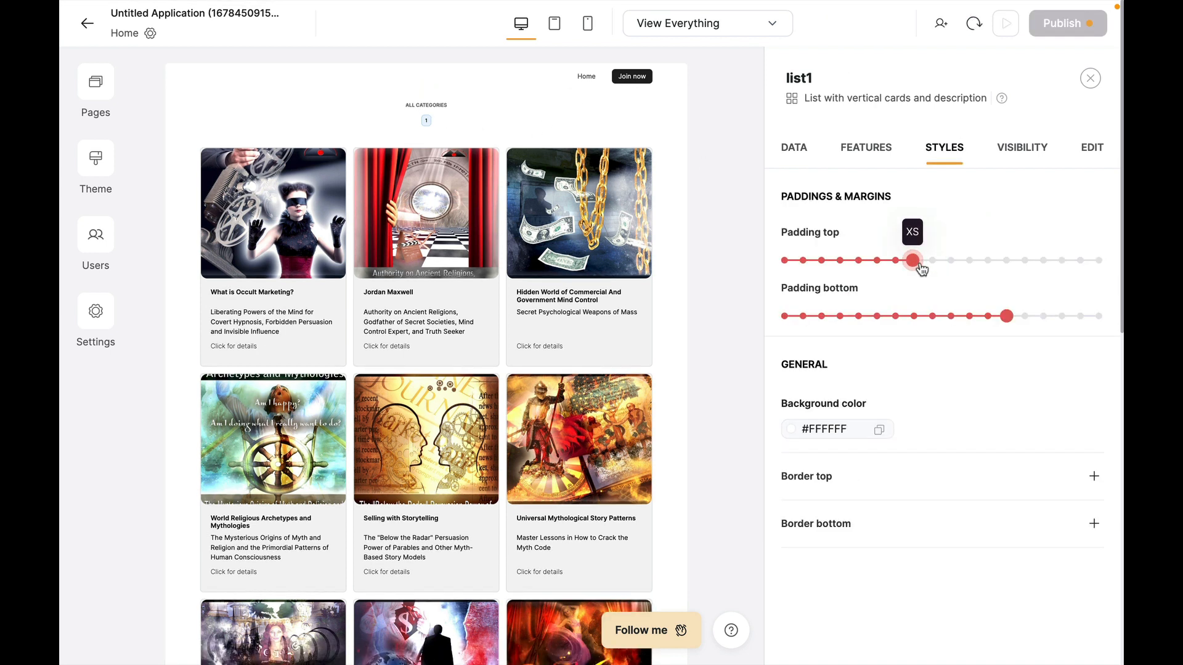
{"action": "left_click_drag", "start_coordinate": [1005, 316], "coordinate": [912, 316]}
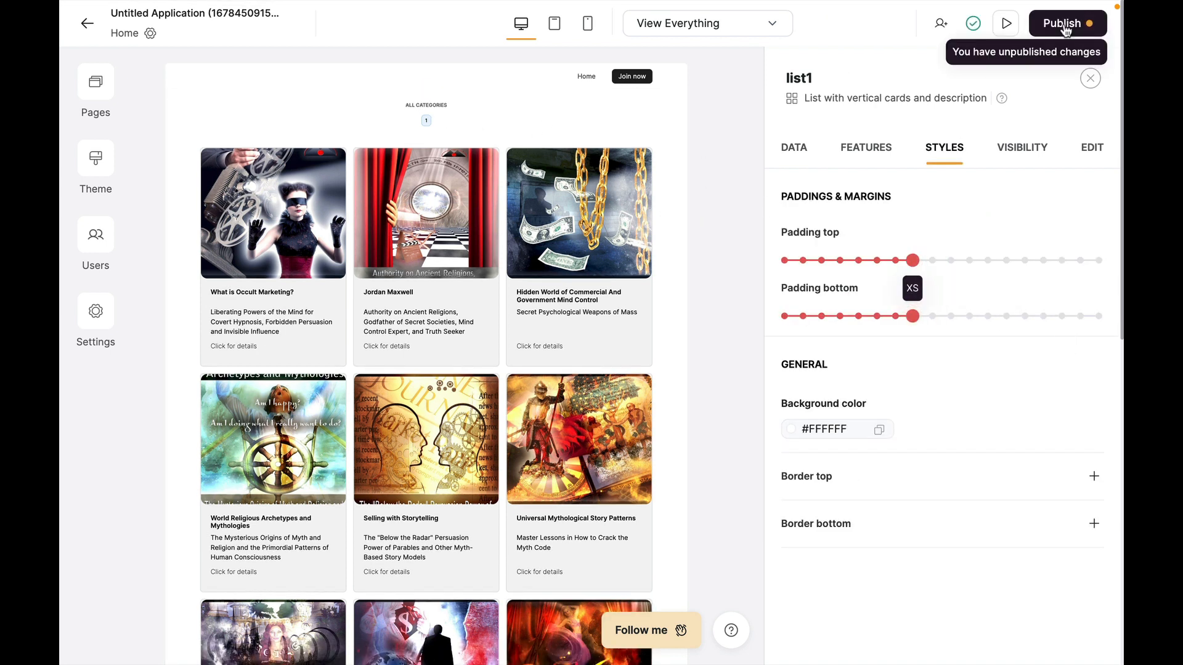
{"action": "left_click", "coordinate": [1065, 26]}
Step: Review the published home page and the "What is Occult Marketing?" details page, and follow the header's Home link
{"action": "scroll", "coordinate": [954, 335], "scroll_direction": "down", "scroll_amount": 2}
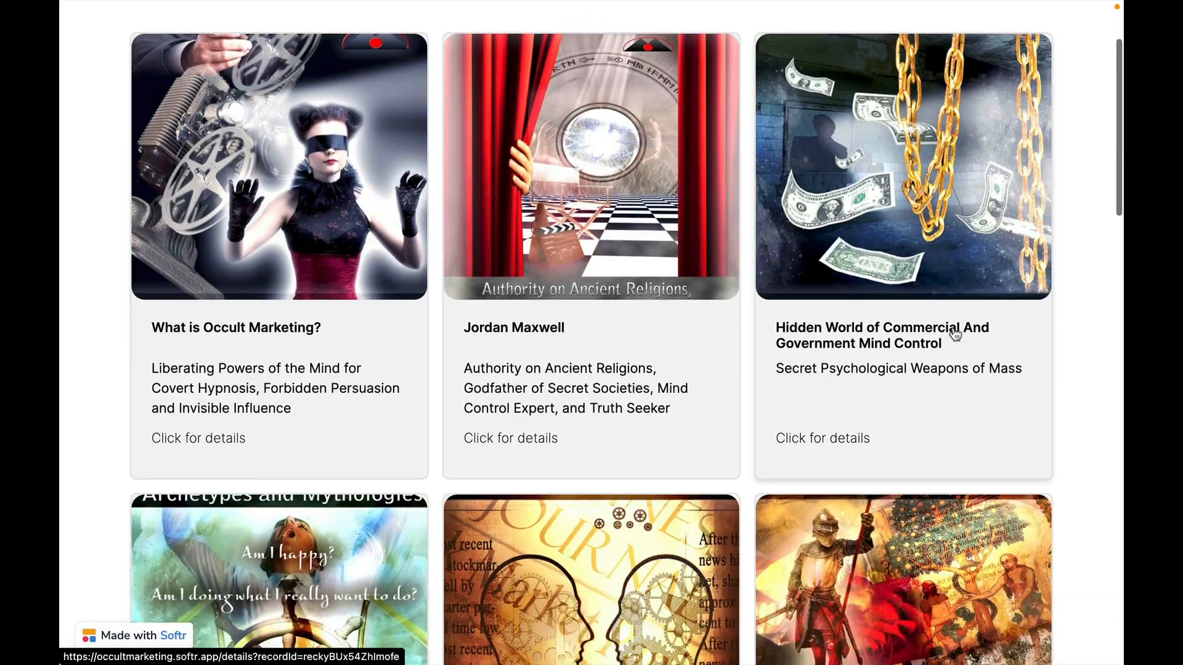
{"action": "scroll", "coordinate": [955, 334], "scroll_direction": "down", "scroll_amount": 20}
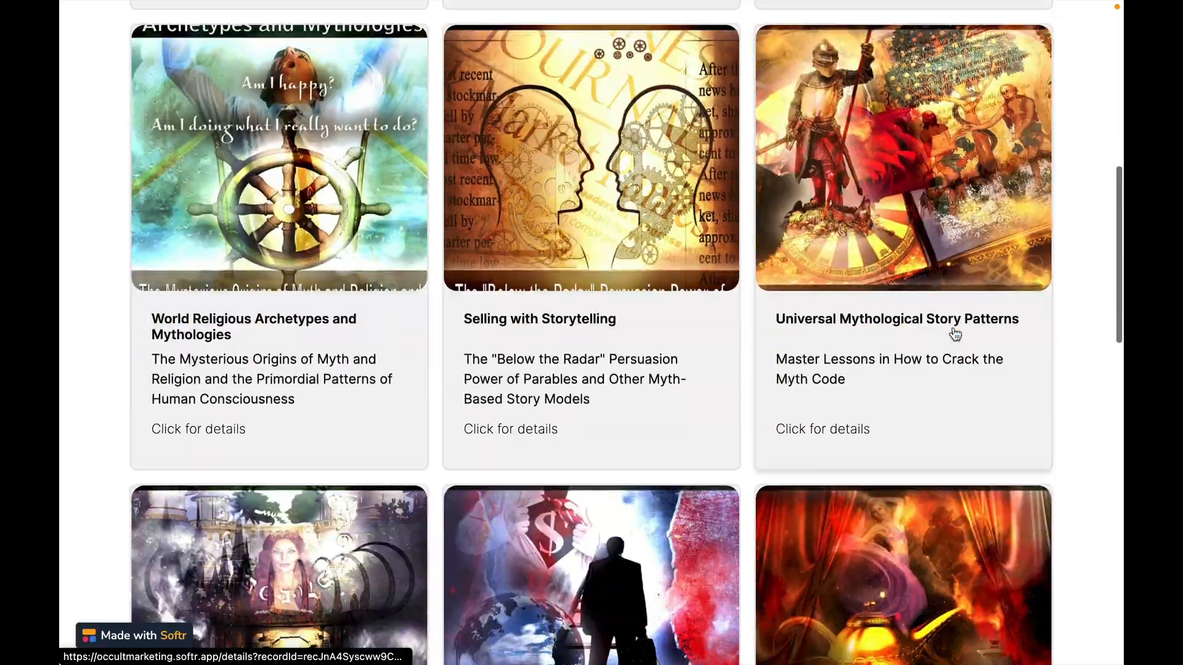
{"action": "scroll", "coordinate": [954, 335], "scroll_direction": "up", "scroll_amount": 20}
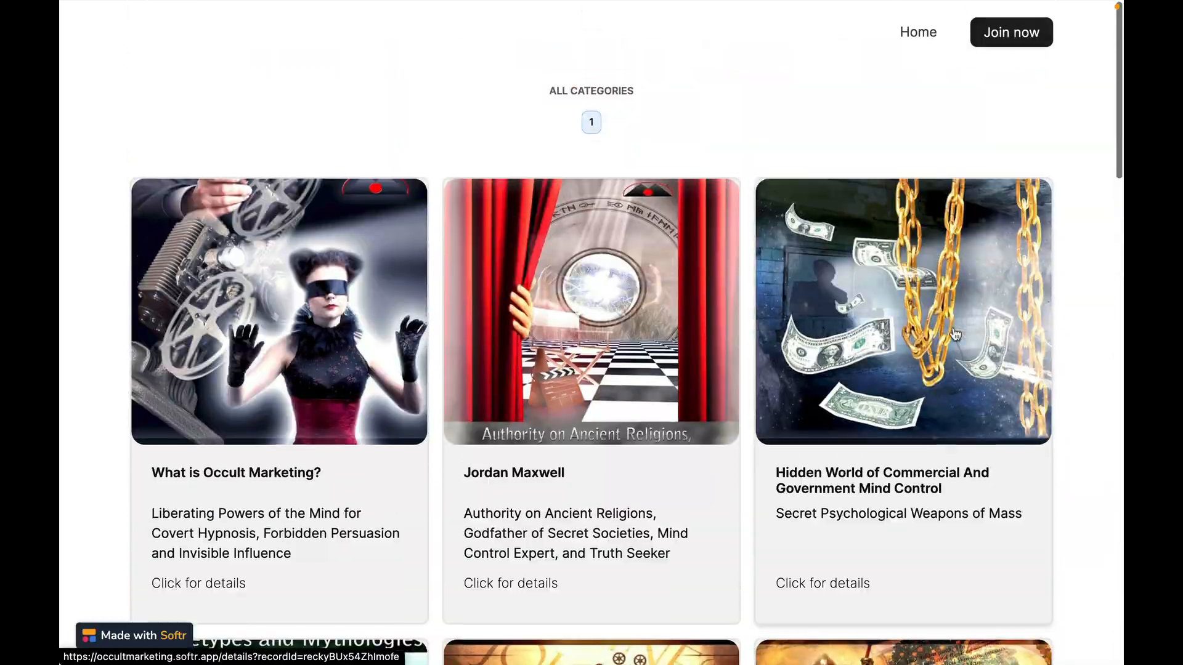
{"action": "left_click", "coordinate": [284, 347]}
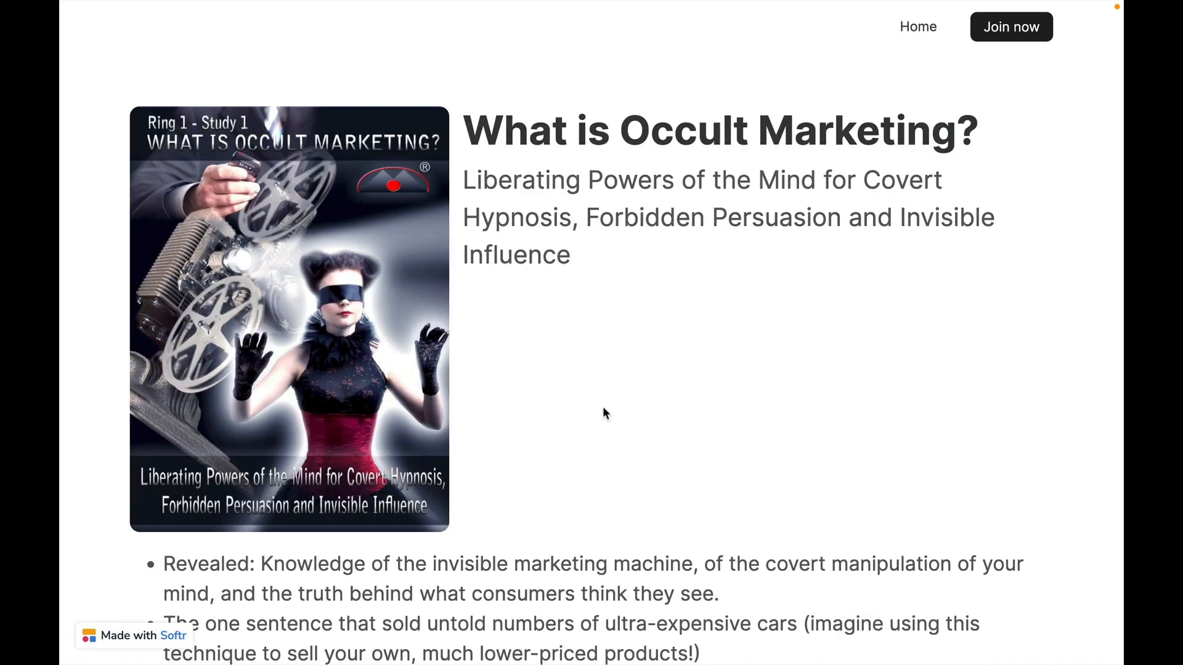
{"action": "scroll", "coordinate": [604, 413], "scroll_direction": "down", "scroll_amount": 13}
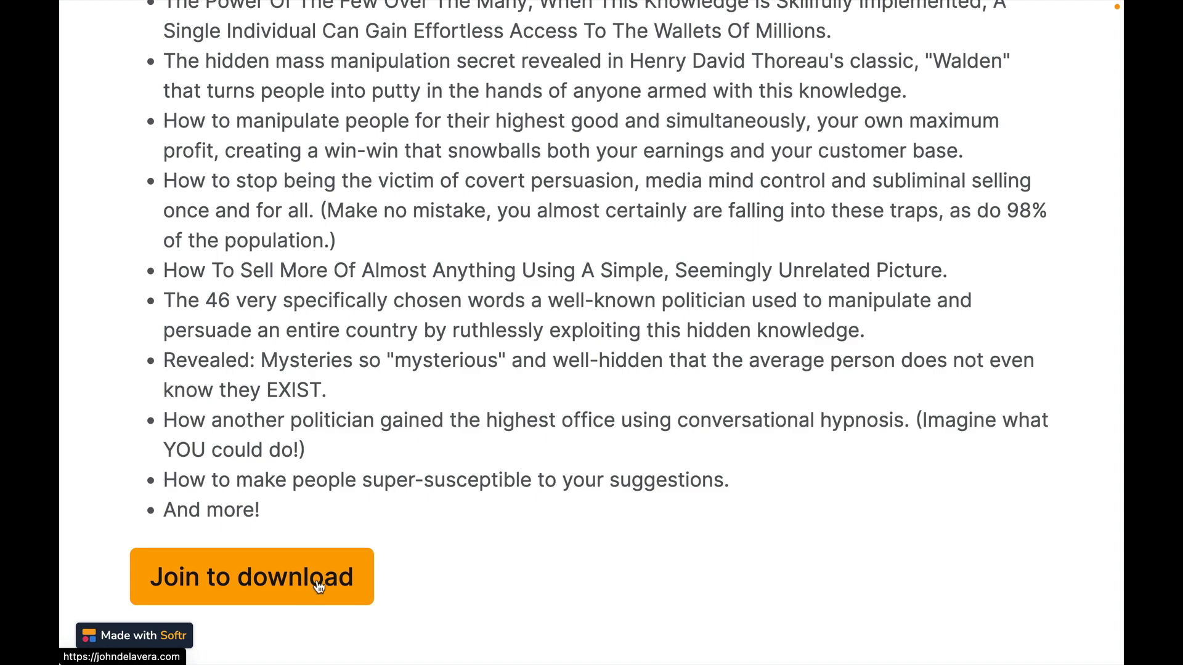
{"action": "scroll", "coordinate": [515, 517], "scroll_direction": "up", "scroll_amount": 15}
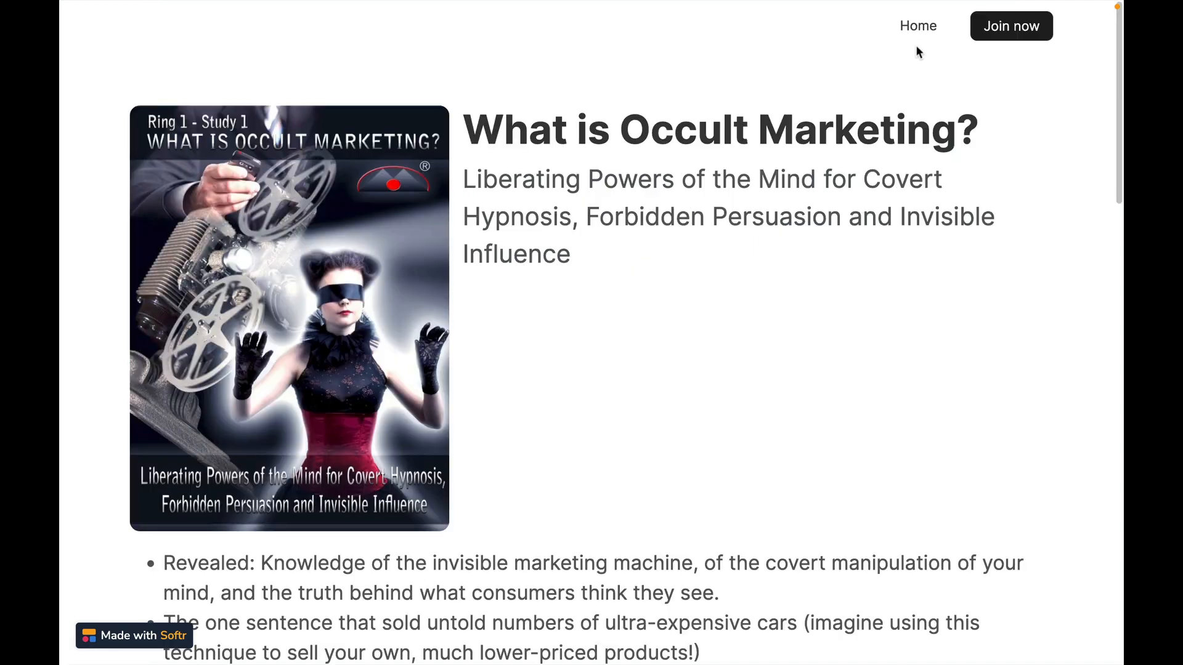
{"action": "left_click", "coordinate": [916, 26]}
Step: Open "The Hero's Journey for Marketers" study and test its Join to download link, closing the site it opens
{"action": "scroll", "coordinate": [737, 327], "scroll_direction": "down", "scroll_amount": 10}
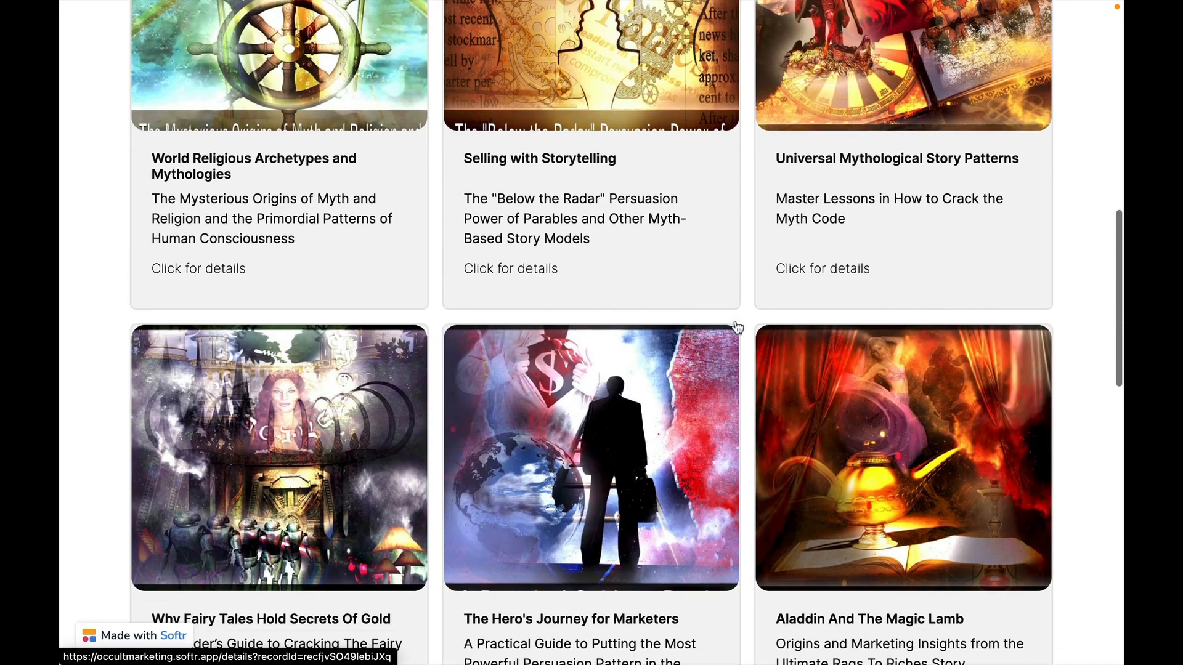
{"action": "left_click", "coordinate": [630, 402]}
{"action": "scroll", "coordinate": [629, 400], "scroll_direction": "down", "scroll_amount": 15}
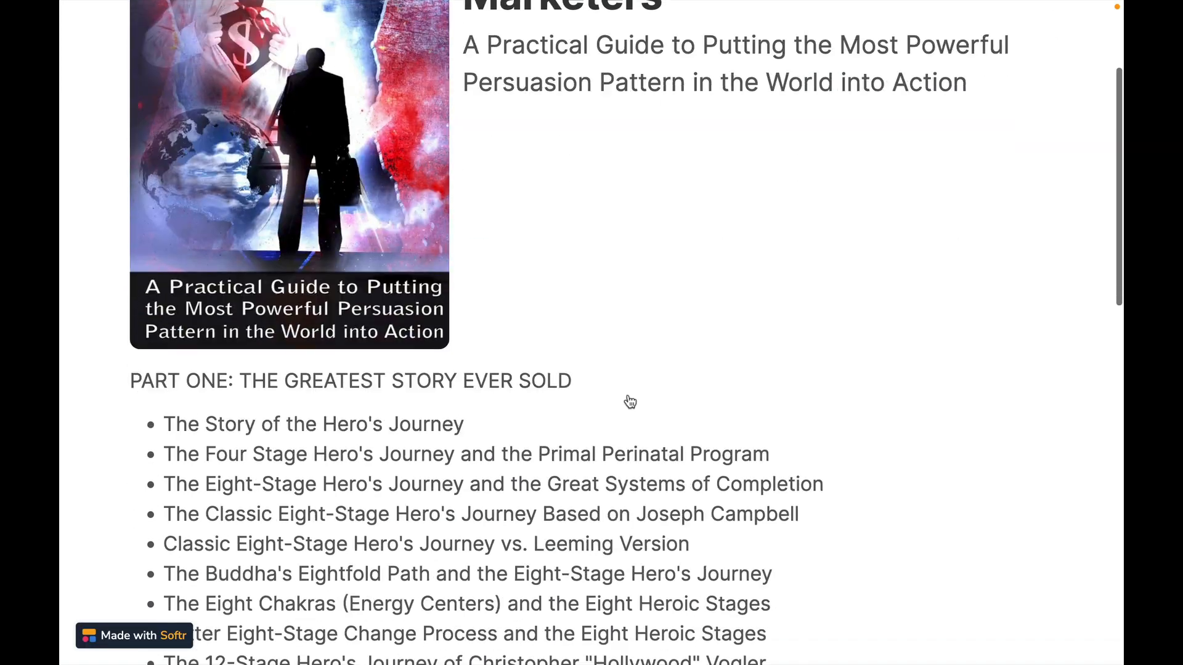
{"action": "scroll", "coordinate": [718, 423], "scroll_direction": "up", "scroll_amount": 15}
{"action": "scroll", "coordinate": [555, 468], "scroll_direction": "down", "scroll_amount": 12}
{"action": "scroll", "coordinate": [365, 533], "scroll_direction": "down", "scroll_amount": 5}
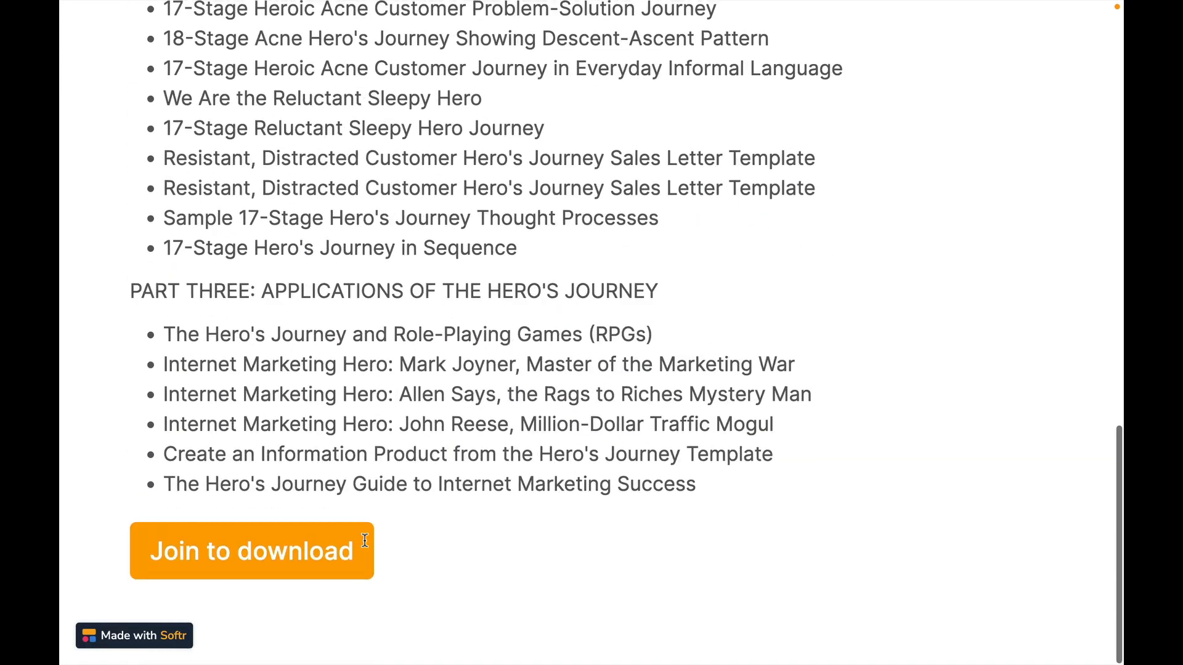
{"action": "left_click", "coordinate": [322, 597]}
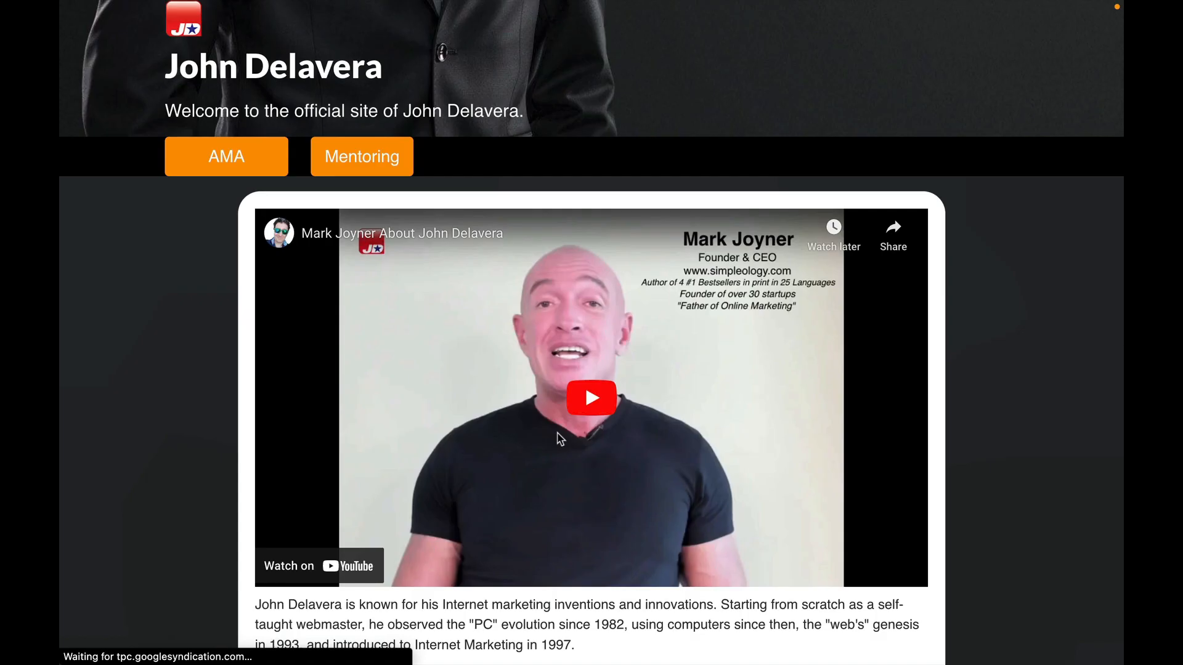
{"action": "key", "text": "super+w"}
Step: Recheck the study page down to its download button, return to Home and test the header's Join now link
{"action": "scroll", "coordinate": [556, 431], "scroll_direction": "up", "scroll_amount": 15}
{"action": "scroll", "coordinate": [937, 65], "scroll_direction": "down", "scroll_amount": 1}
{"action": "scroll", "coordinate": [937, 65], "scroll_direction": "down", "scroll_amount": 15}
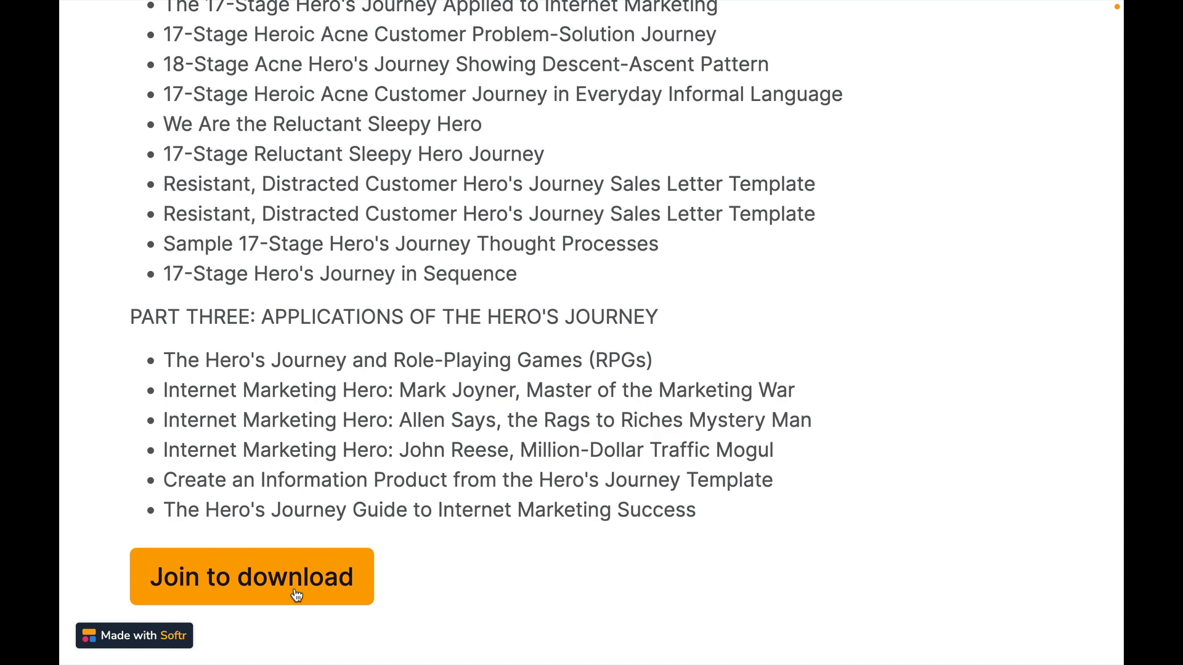
{"action": "scroll", "coordinate": [665, 567], "scroll_direction": "up", "scroll_amount": 15}
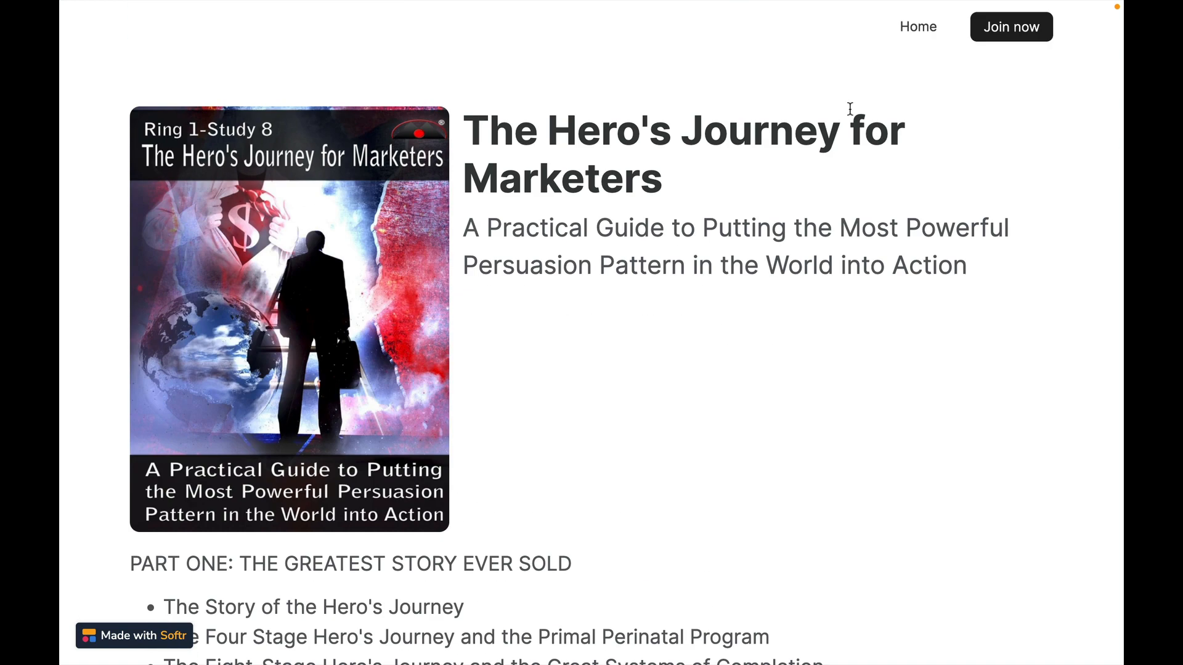
{"action": "left_click", "coordinate": [916, 41]}
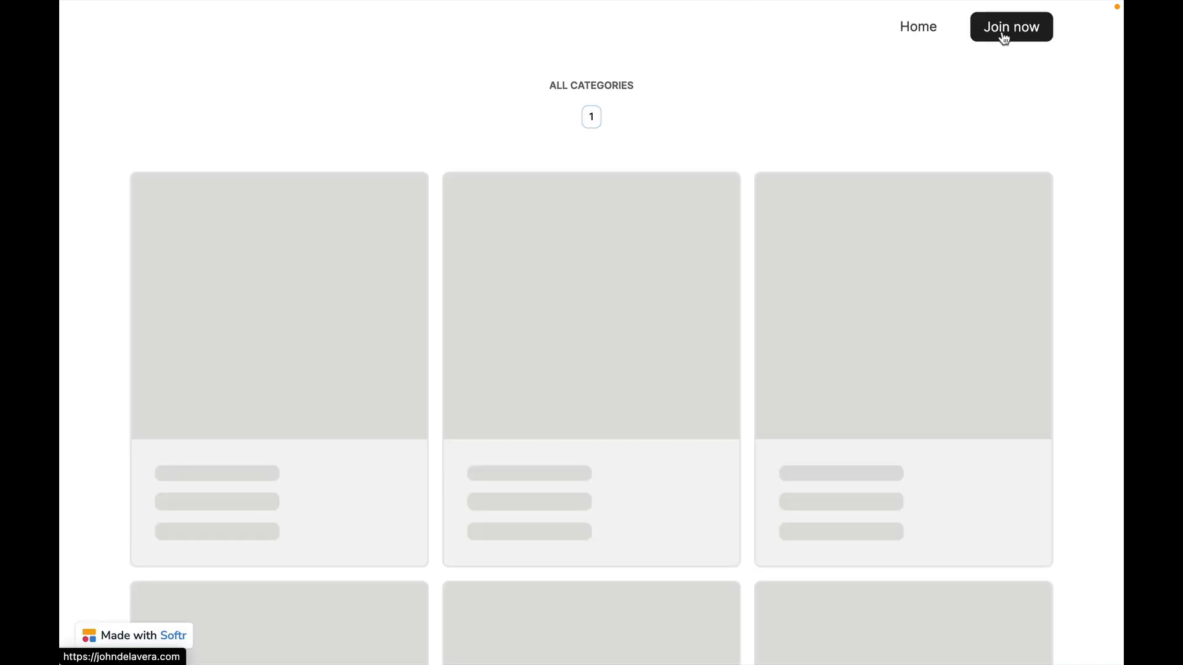
{"action": "left_click", "coordinate": [1004, 39]}
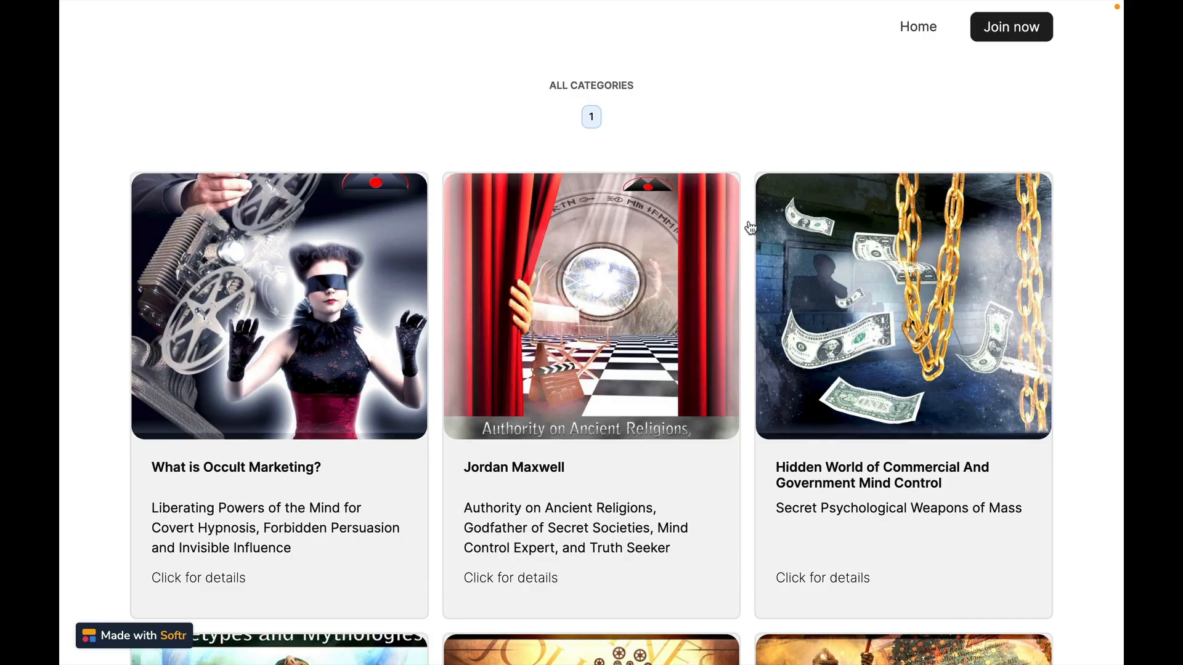
Step: Look over the study cards and header on the published home page
{"action": "scroll", "coordinate": [784, 216], "scroll_direction": "down", "scroll_amount": 3}
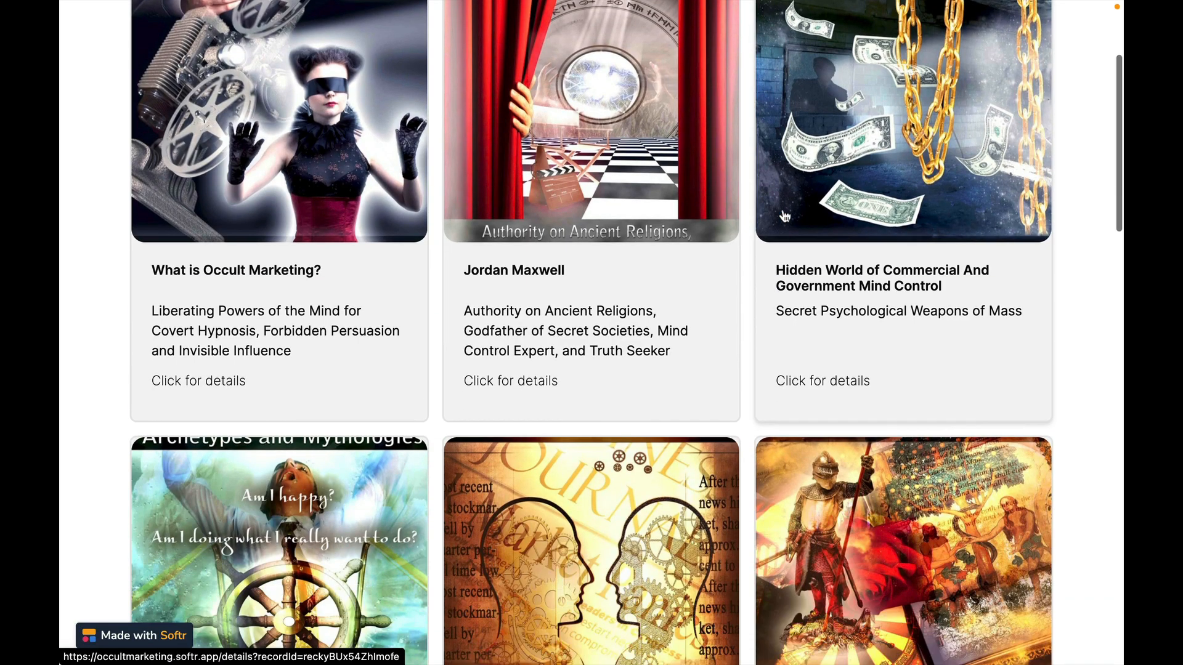
{"action": "scroll", "coordinate": [784, 211], "scroll_direction": "down", "scroll_amount": 3}
{"action": "scroll", "coordinate": [784, 211], "scroll_direction": "up", "scroll_amount": 7}
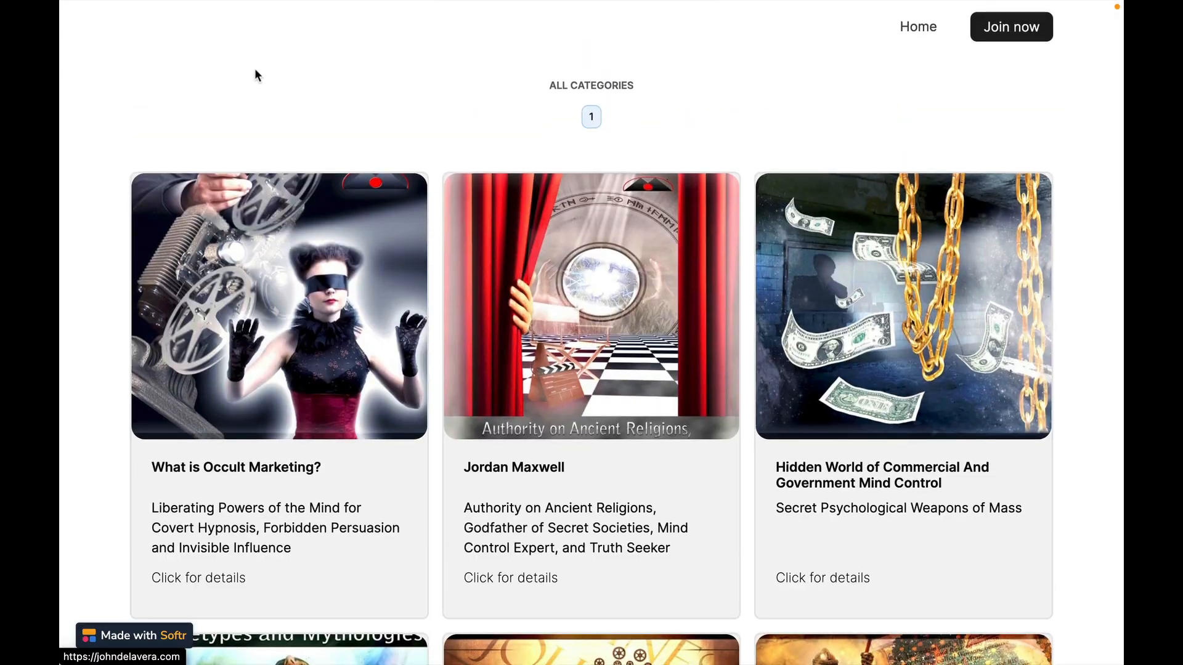
{"action": "scroll", "coordinate": [336, 185], "scroll_direction": "down", "scroll_amount": 2}
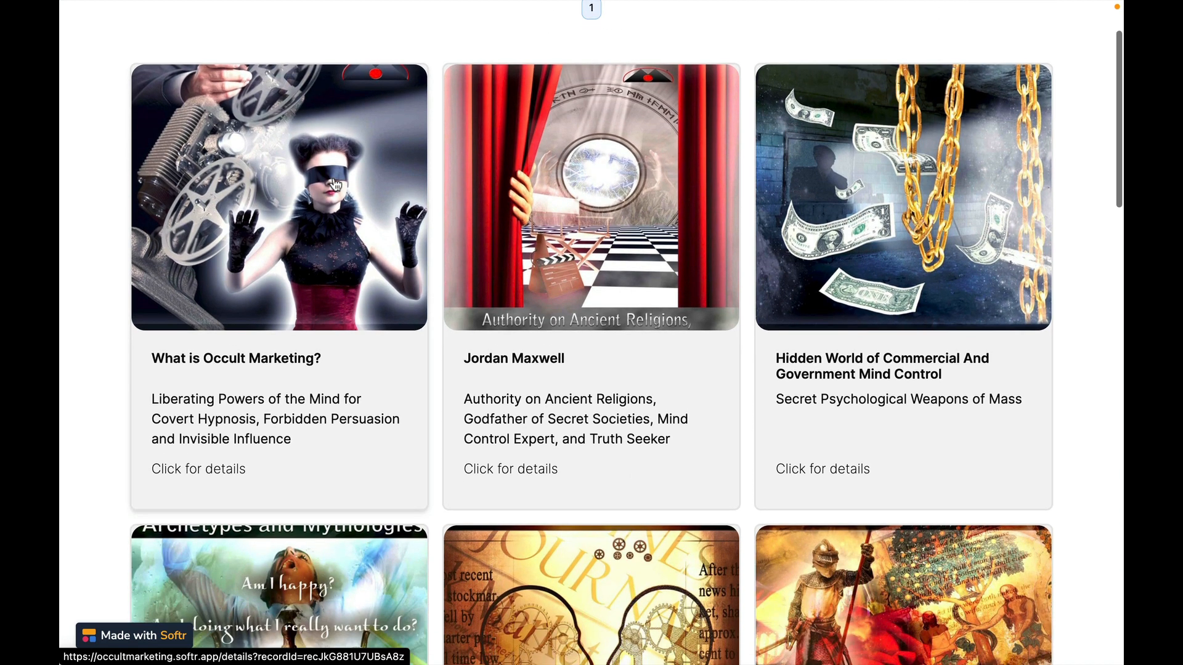
{"action": "scroll", "coordinate": [374, 223], "scroll_direction": "up", "scroll_amount": 3}
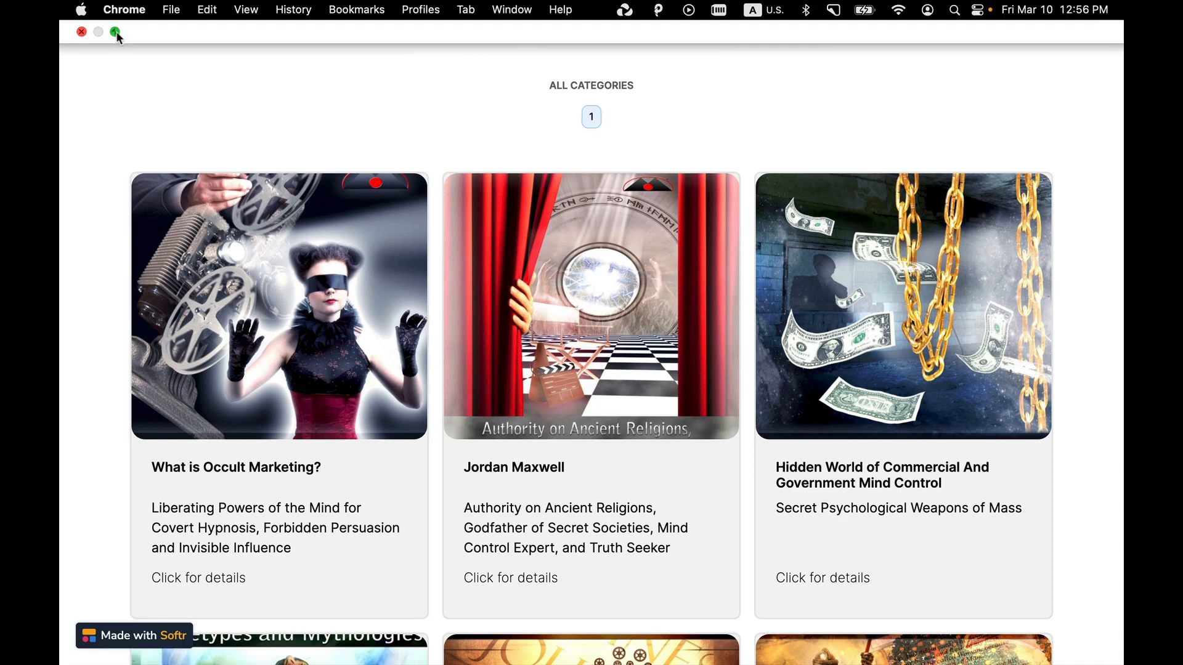
Step: In Softr Studio, set the list's item click action to Open modal with the Details page and publish the update
{"action": "left_click", "coordinate": [114, 32]}
{"action": "left_click", "coordinate": [216, 44]}
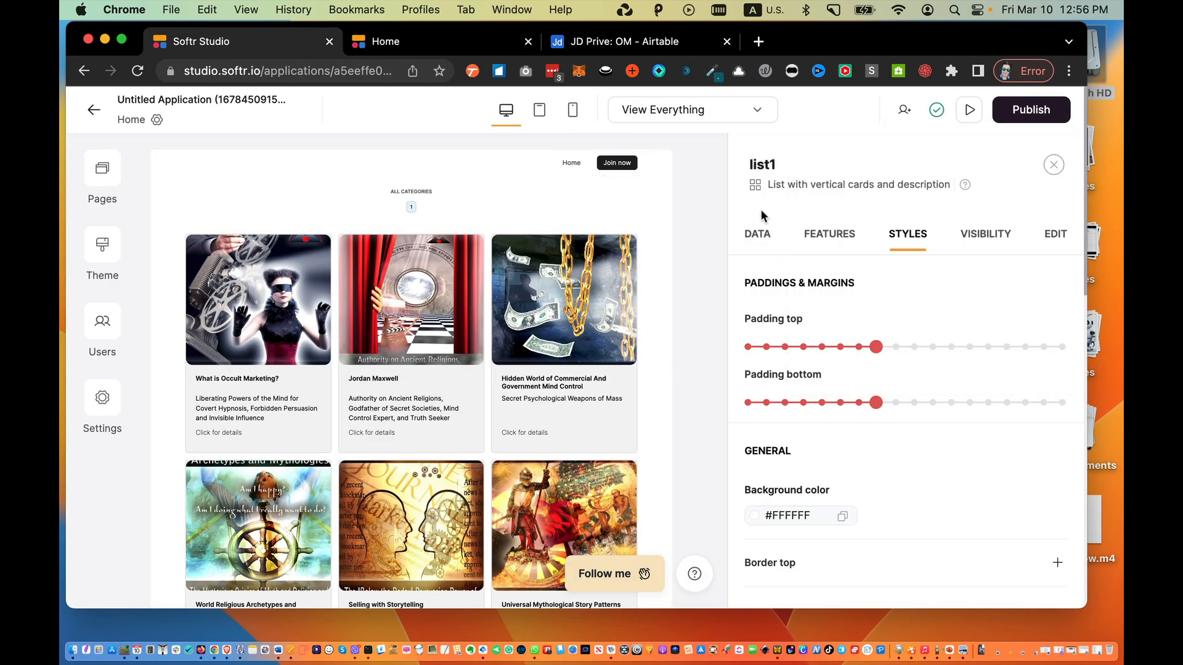
{"action": "left_click", "coordinate": [818, 237]}
{"action": "scroll", "coordinate": [826, 348], "scroll_direction": "down", "scroll_amount": 10}
{"action": "scroll", "coordinate": [826, 361], "scroll_direction": "up", "scroll_amount": 2}
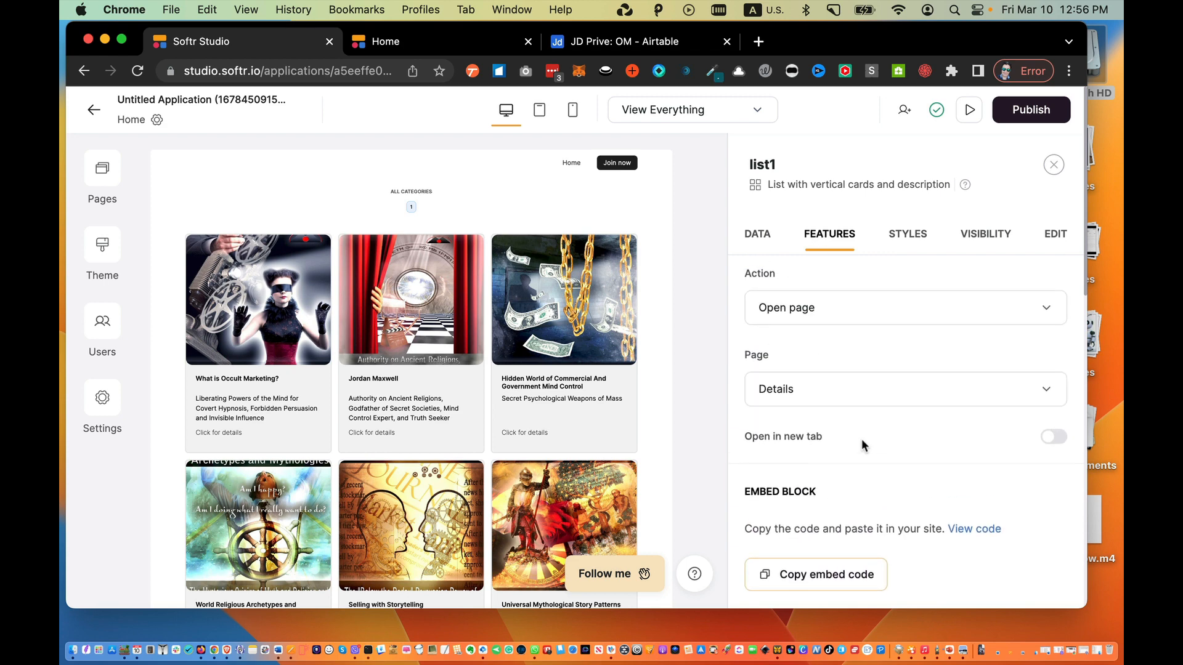
{"action": "scroll", "coordinate": [861, 431], "scroll_direction": "up", "scroll_amount": 1}
{"action": "left_click", "coordinate": [856, 375]}
{"action": "left_click", "coordinate": [844, 507]}
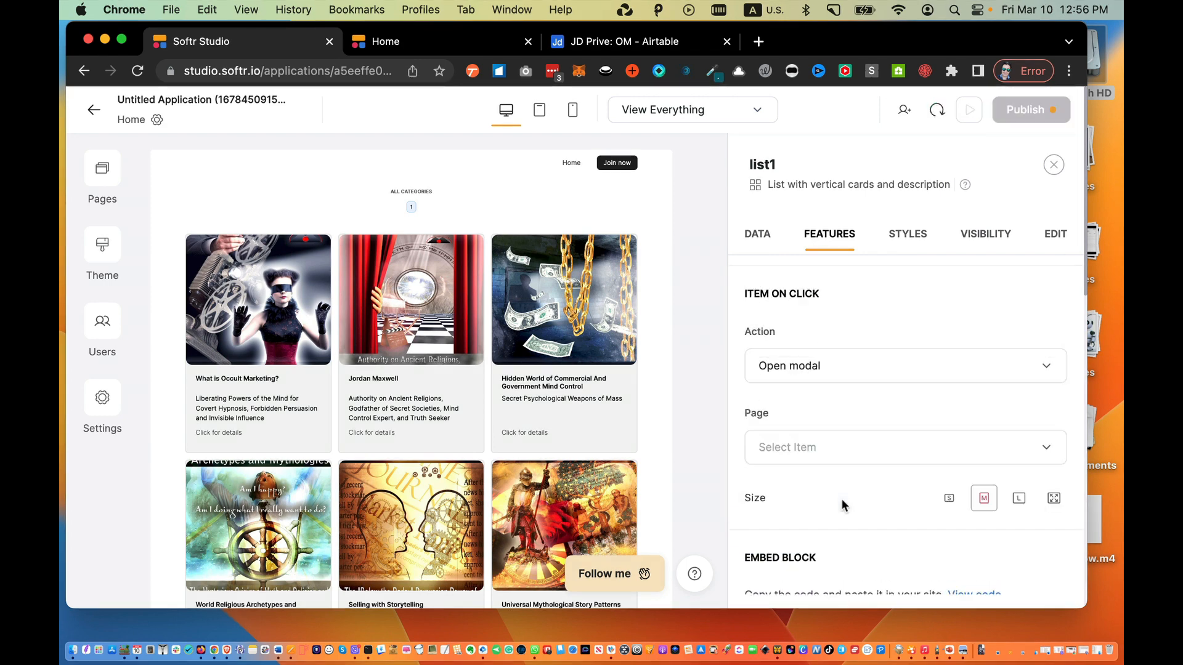
{"action": "left_click", "coordinate": [841, 450]}
{"action": "left_click", "coordinate": [829, 478]}
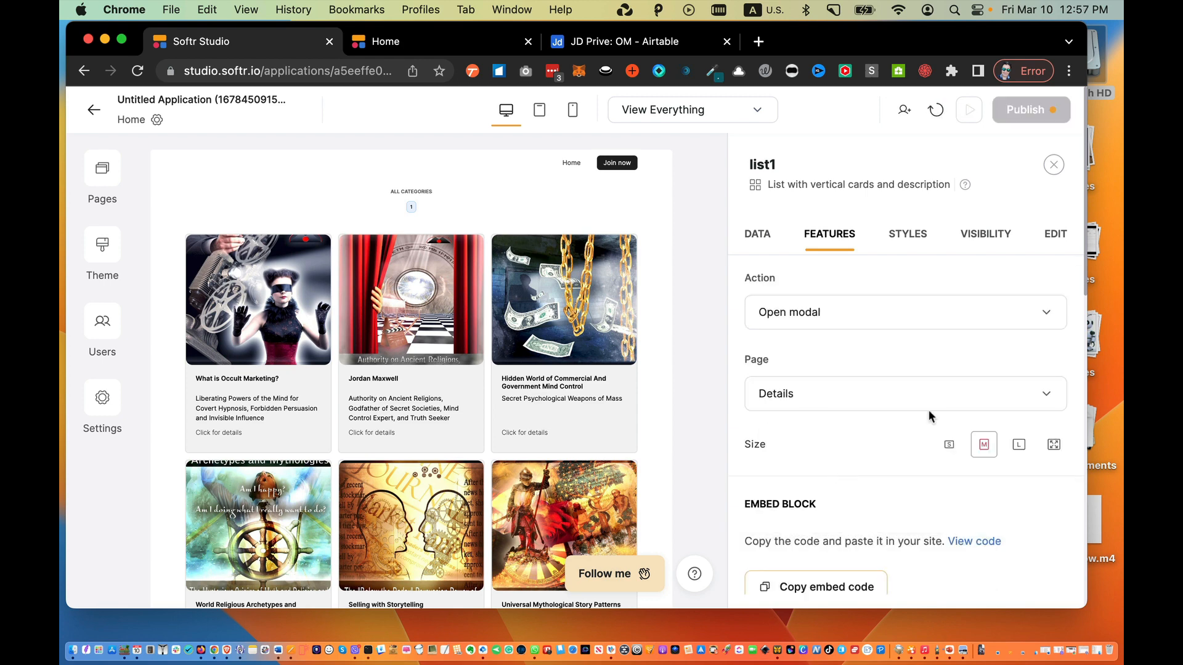
{"action": "left_click", "coordinate": [1022, 117]}
{"action": "left_click", "coordinate": [897, 346]}
Step: On the published home page, open "Hidden World of Commercial And Government Mind Control", read through its modal and close it
{"action": "left_click", "coordinate": [437, 41]}
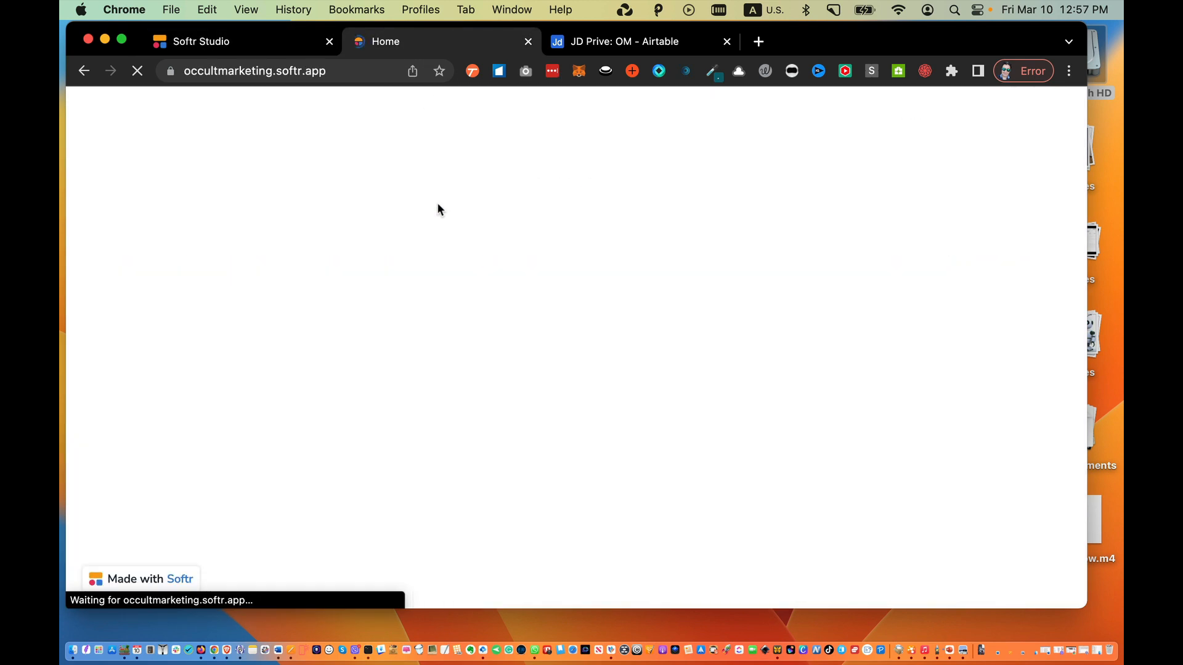
{"action": "left_click", "coordinate": [904, 389]}
{"action": "scroll", "coordinate": [825, 388], "scroll_direction": "down", "scroll_amount": 10}
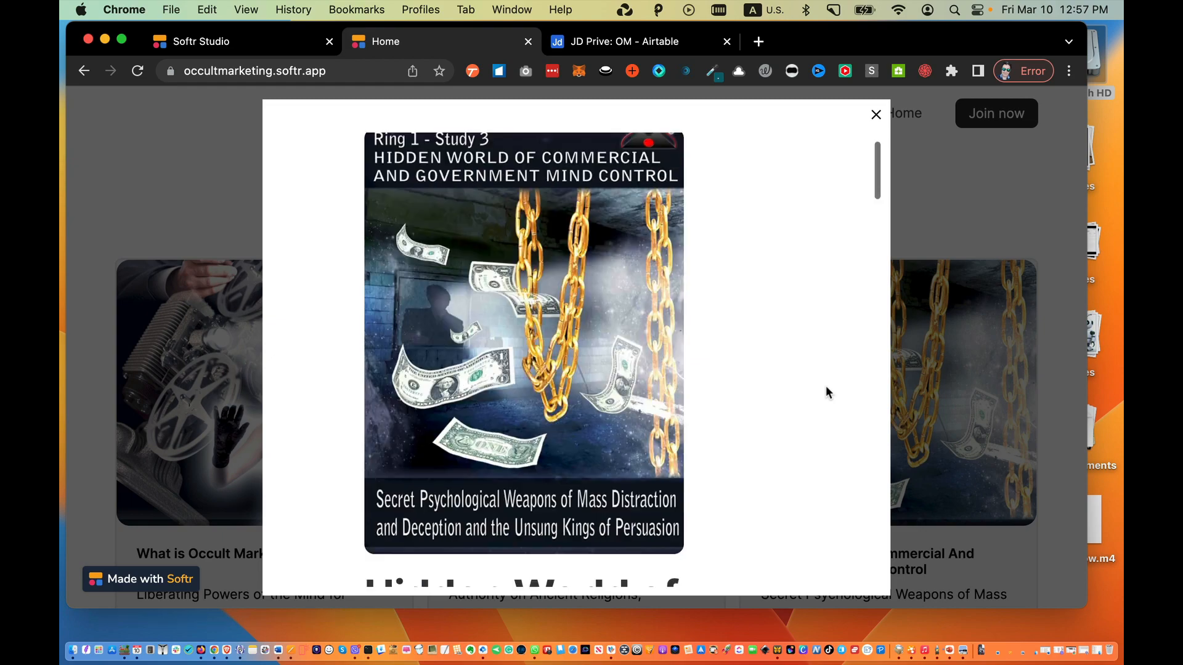
{"action": "scroll", "coordinate": [826, 388], "scroll_direction": "down", "scroll_amount": 15}
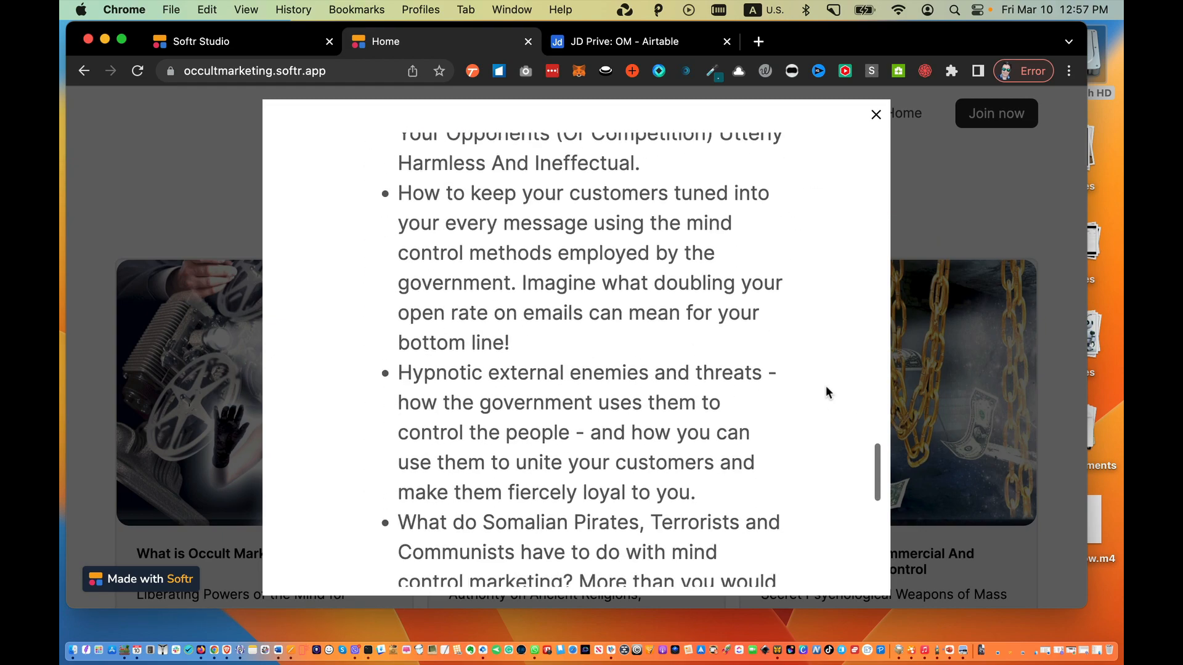
{"action": "scroll", "coordinate": [825, 385], "scroll_direction": "down", "scroll_amount": 2}
{"action": "scroll", "coordinate": [825, 386], "scroll_direction": "up", "scroll_amount": 15}
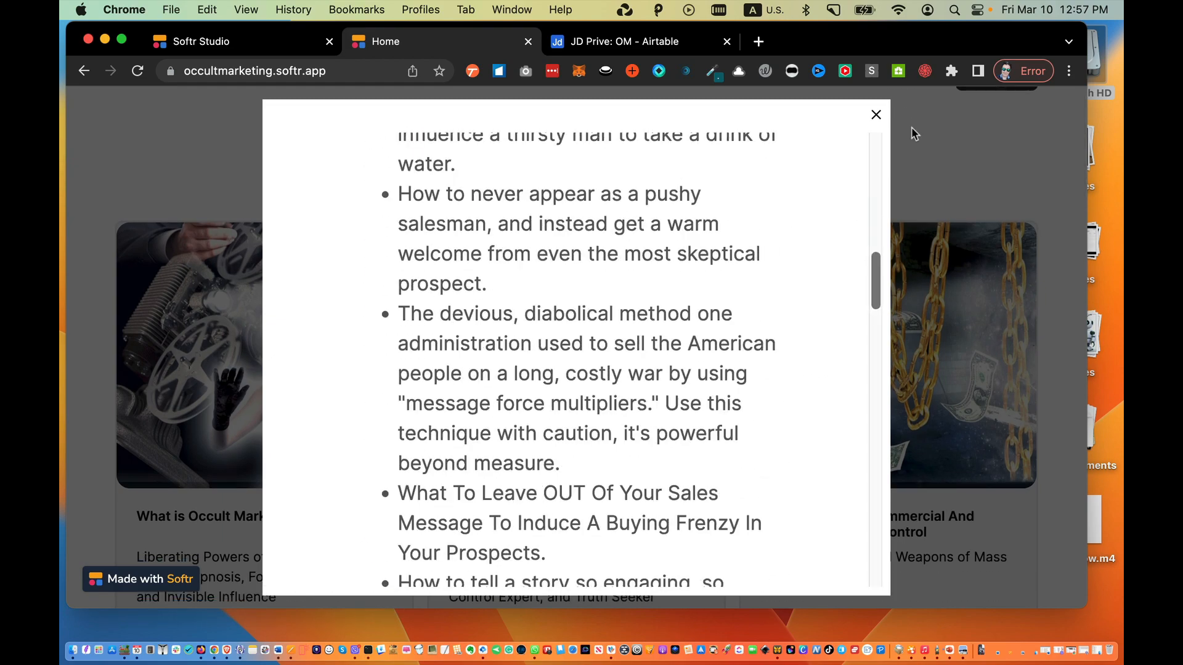
{"action": "left_click", "coordinate": [911, 127]}
Step: In Softr Studio, set the list's item click action to Open page with the Details page and publish the updates
{"action": "left_click", "coordinate": [220, 40]}
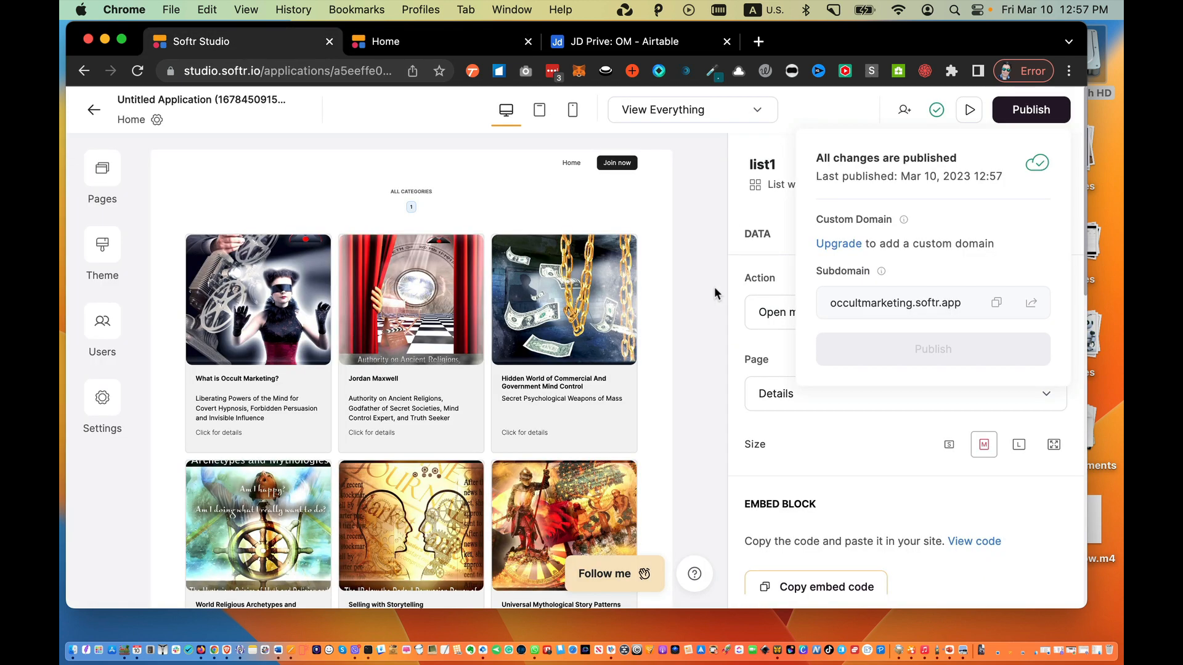
{"action": "left_click", "coordinate": [838, 314]}
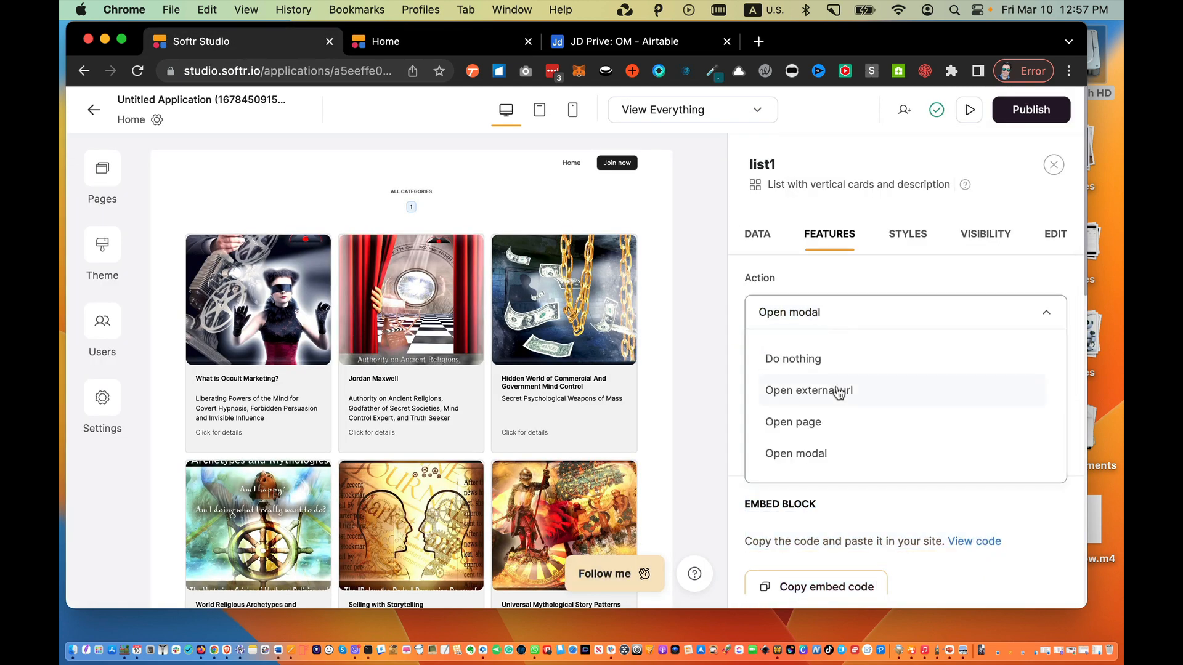
{"action": "left_click", "coordinate": [837, 424]}
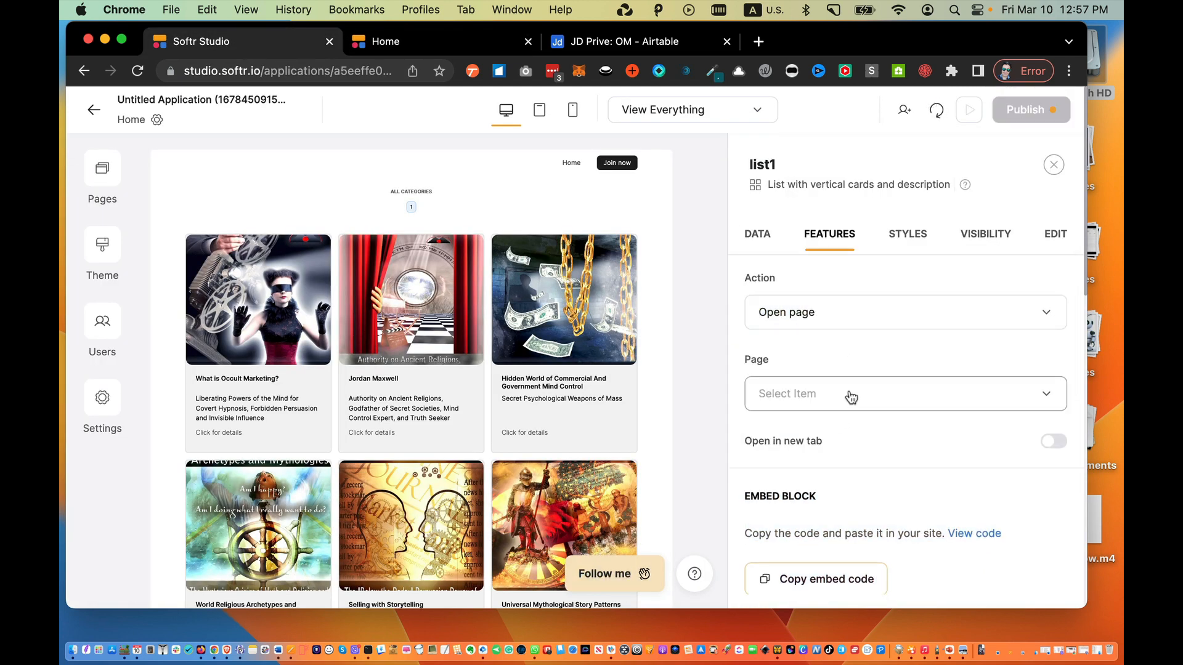
{"action": "left_click", "coordinate": [852, 394]}
{"action": "left_click", "coordinate": [853, 470]}
{"action": "left_click", "coordinate": [1031, 109]}
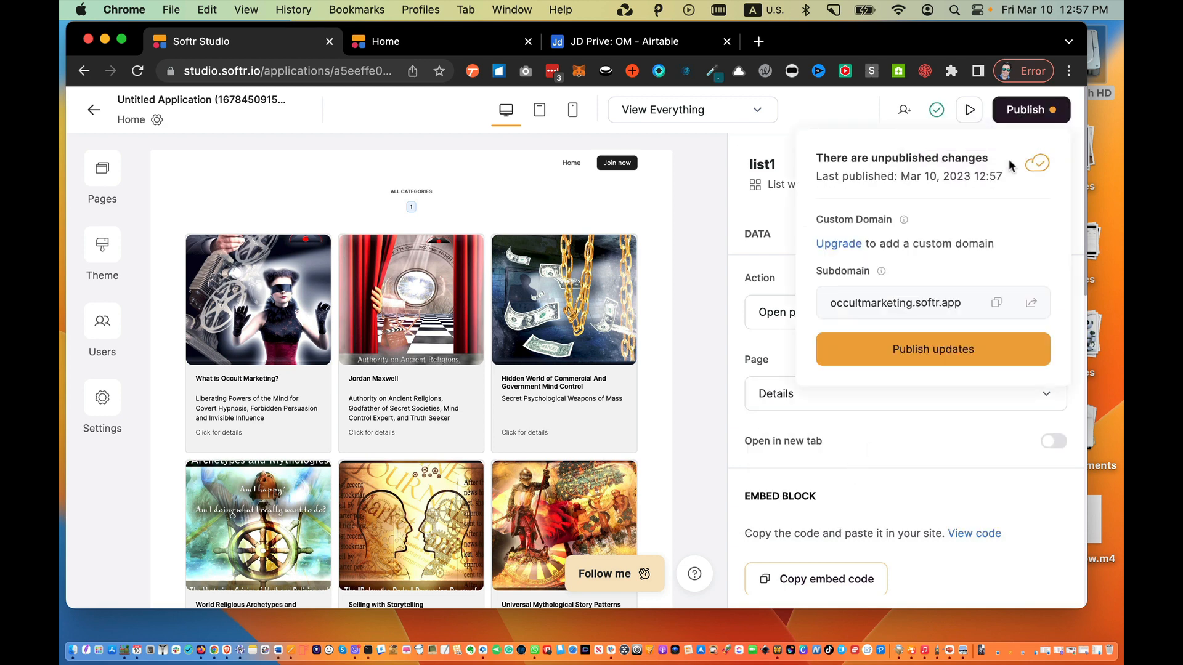
{"action": "left_click", "coordinate": [963, 345]}
Step: Reload the published home page, open the Ring 1 - Study 2 card and examine its details page
{"action": "left_click", "coordinate": [386, 40]}
{"action": "right_click", "coordinate": [412, 183]}
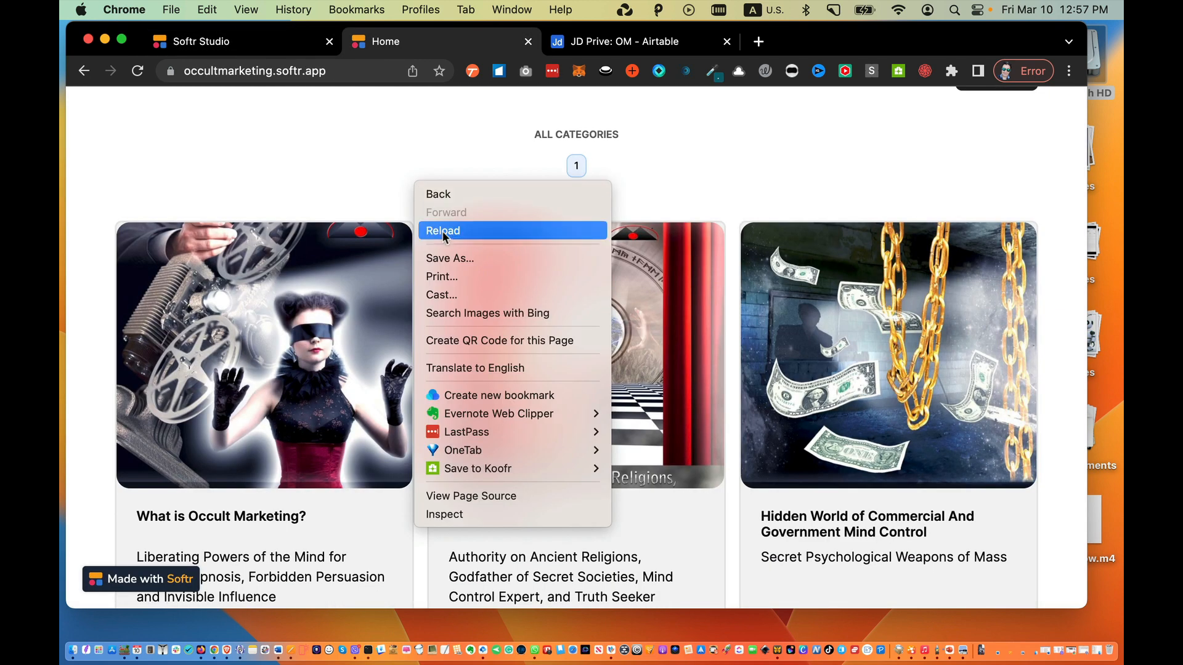
{"action": "left_click", "coordinate": [442, 231]}
{"action": "left_click", "coordinate": [537, 324]}
{"action": "scroll", "coordinate": [537, 327], "scroll_direction": "down", "scroll_amount": 15}
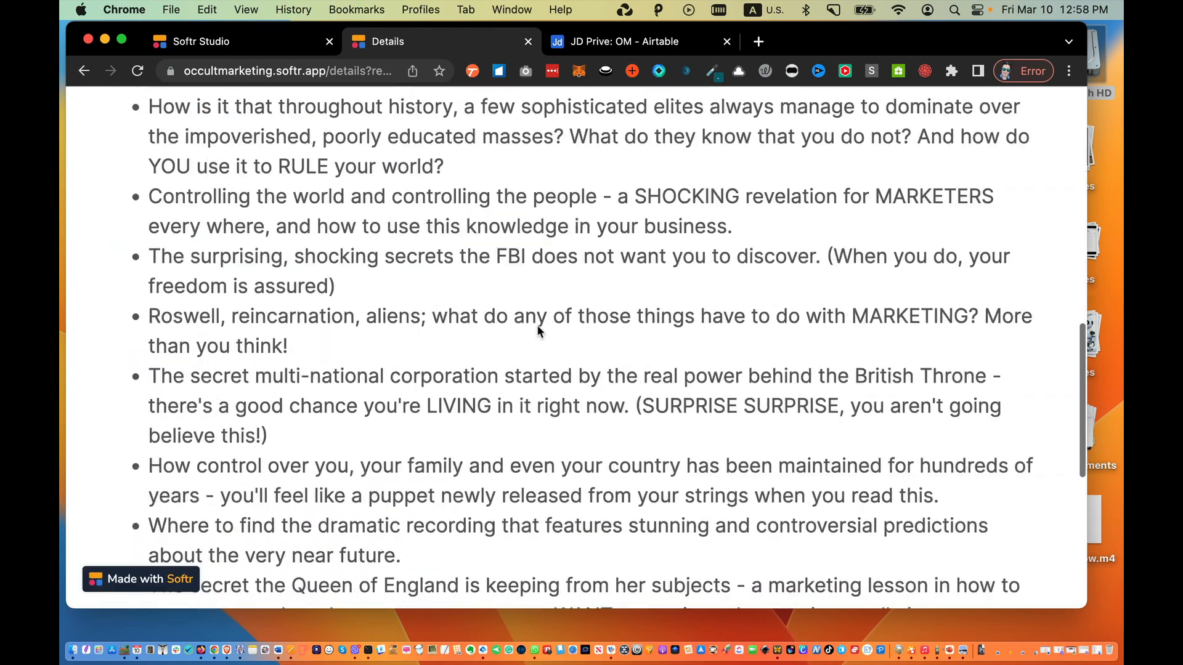
{"action": "scroll", "coordinate": [538, 327], "scroll_direction": "up", "scroll_amount": 18}
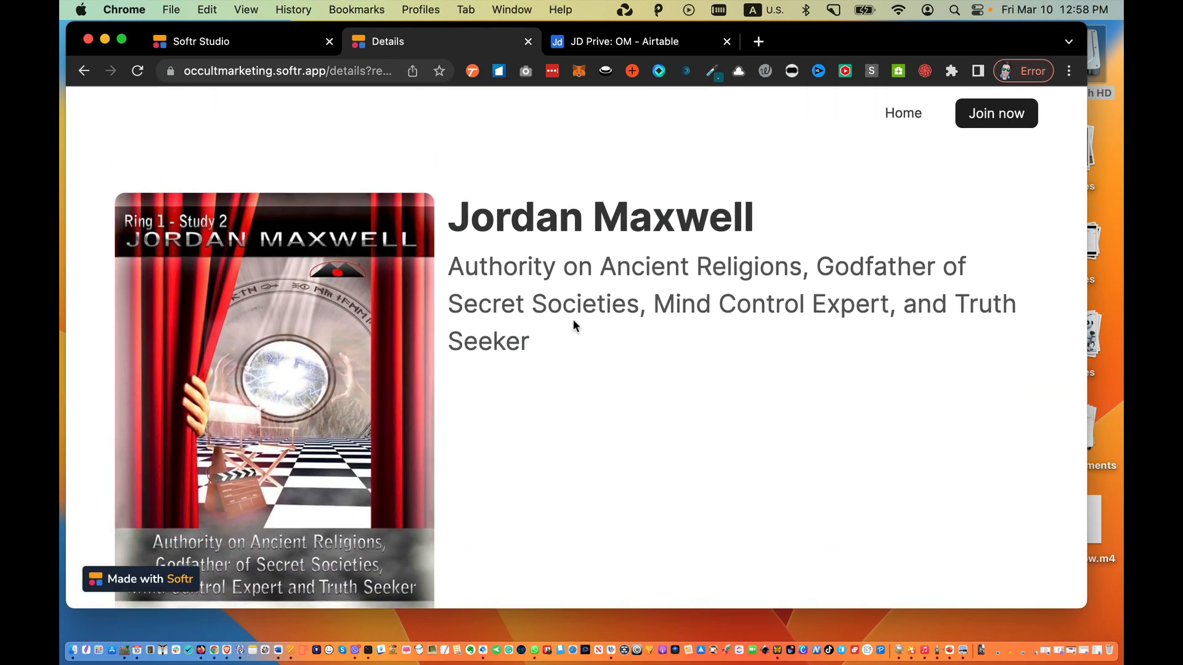
Step: Return to Softr Studio in full screen and dismiss the publishing details
{"action": "left_click", "coordinate": [250, 53]}
{"action": "key", "text": "ctrl+super+f"}
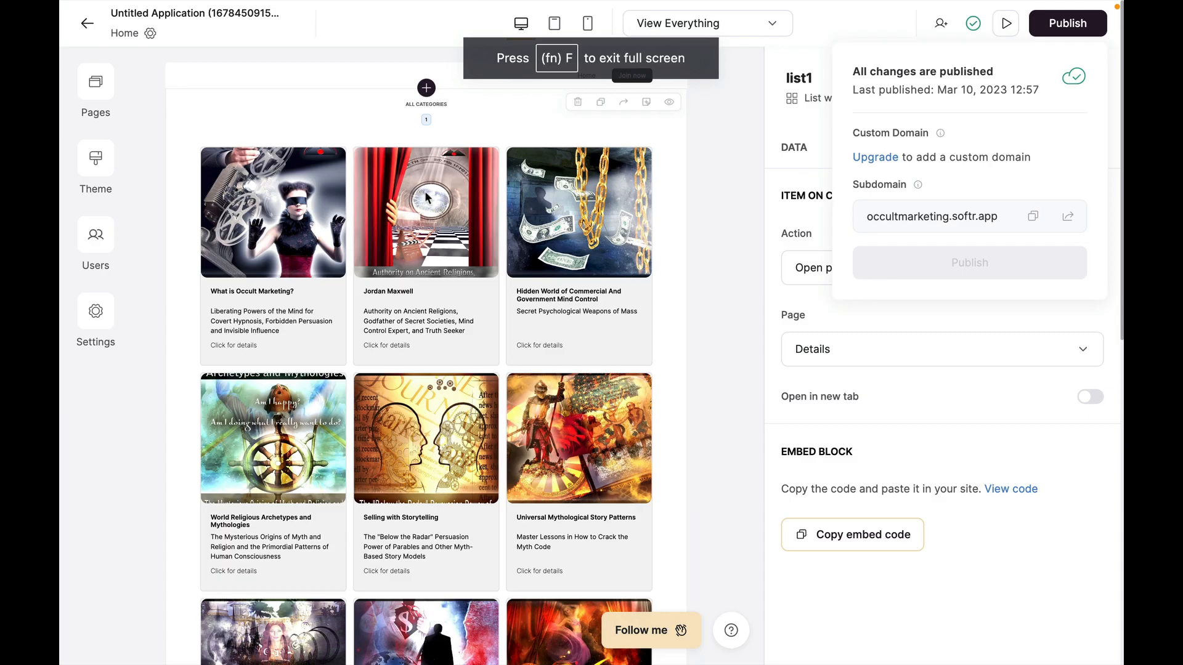
{"action": "left_click", "coordinate": [746, 146]}
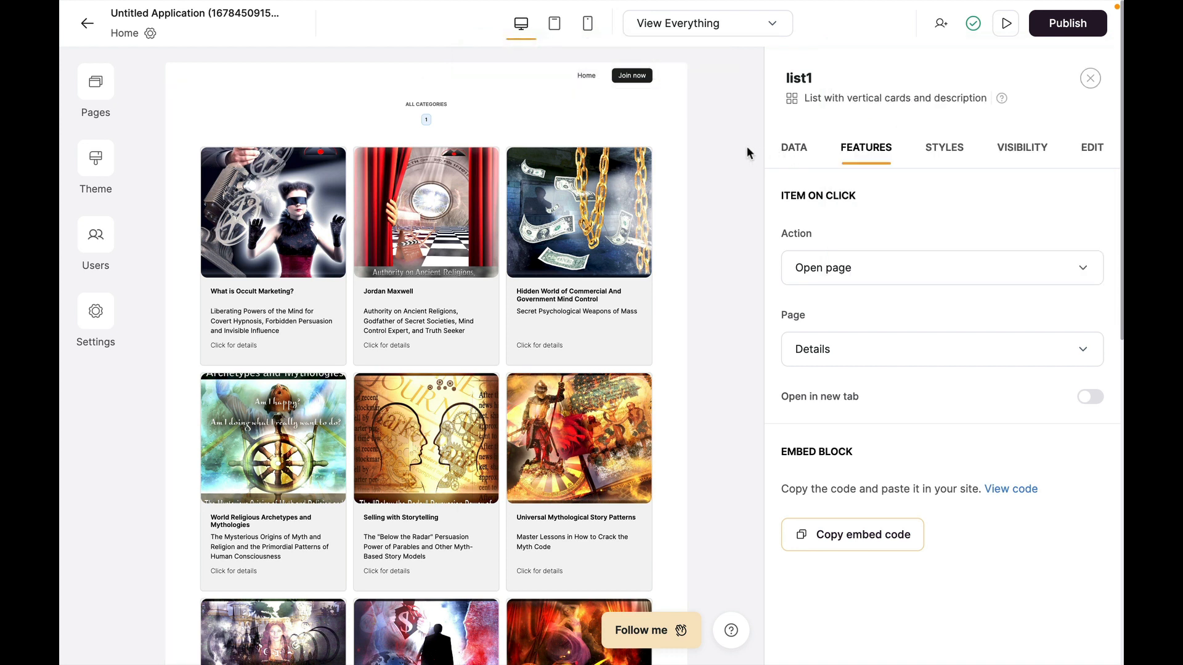